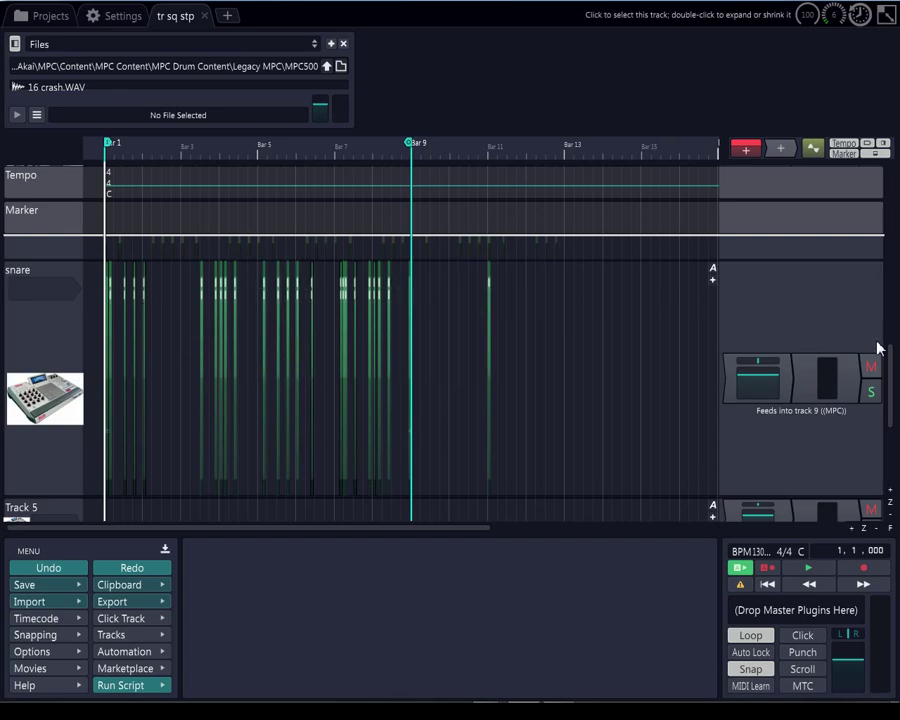
- Examine the Bass Drum 1 channel settings of the first step clip on the snare track
left_click(43, 286)
scroll(112, 283, "up", 4)
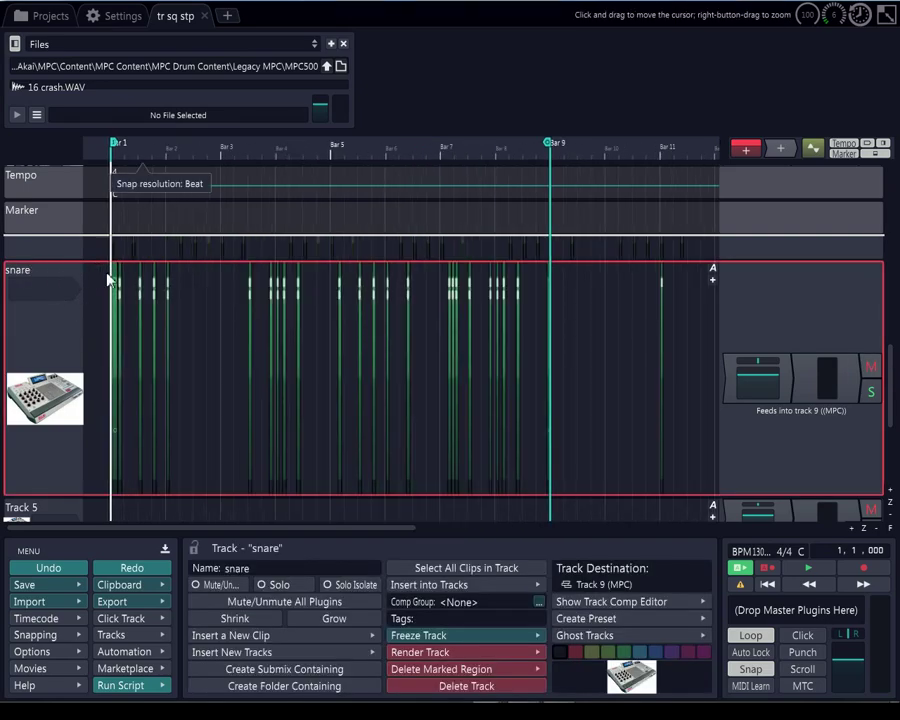
scroll(115, 282, "up", 6)
mouse_move(129, 270)
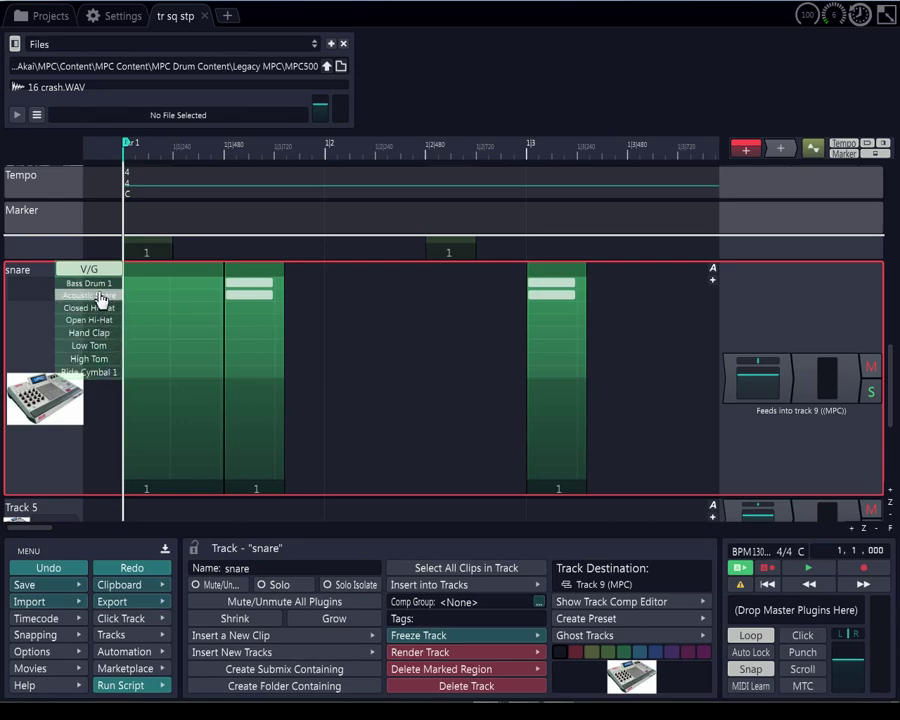
left_click(100, 296)
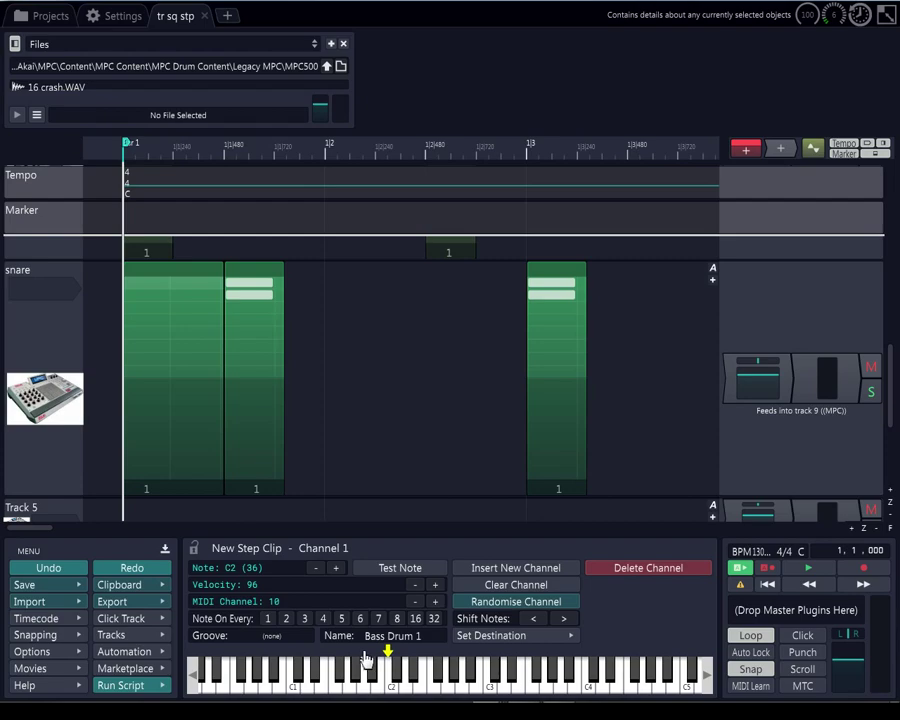
left_click_drag(889, 372, 893, 461)
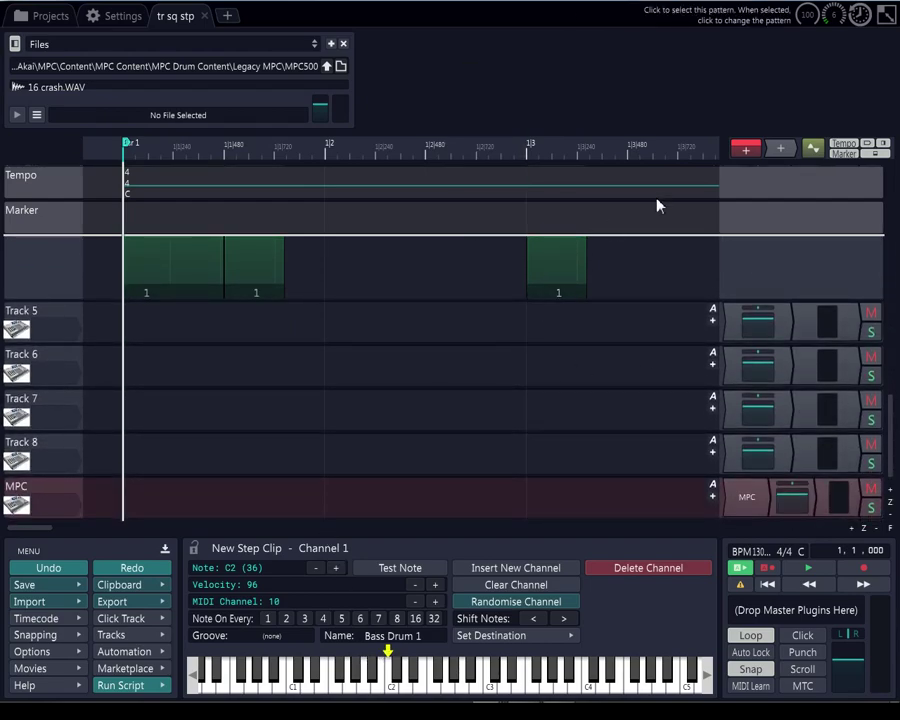
left_click_drag(787, 155, 255, 465)
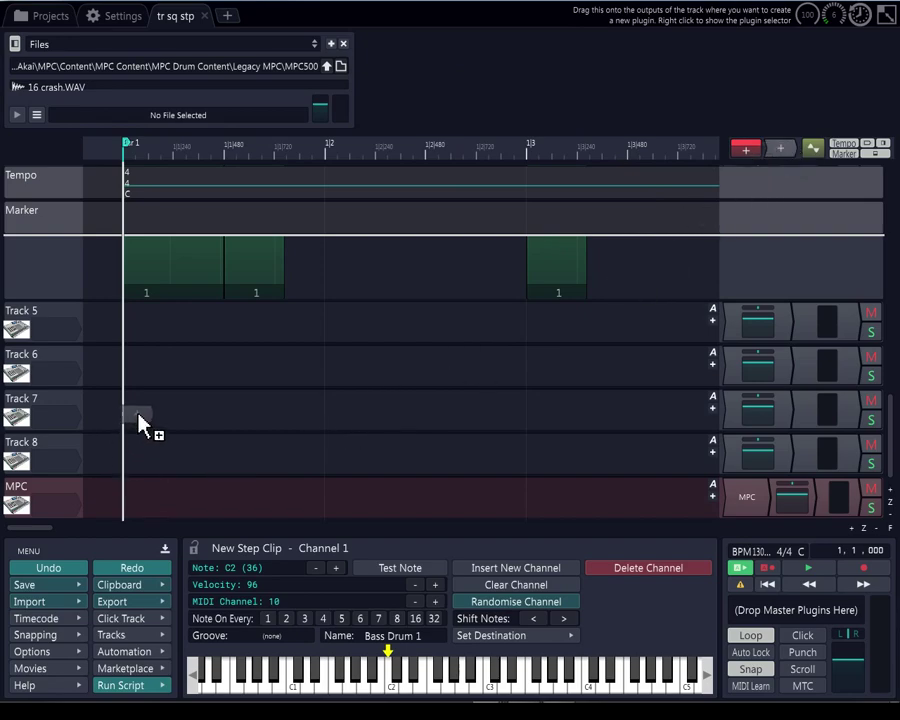
left_click_drag(142, 418, 144, 414)
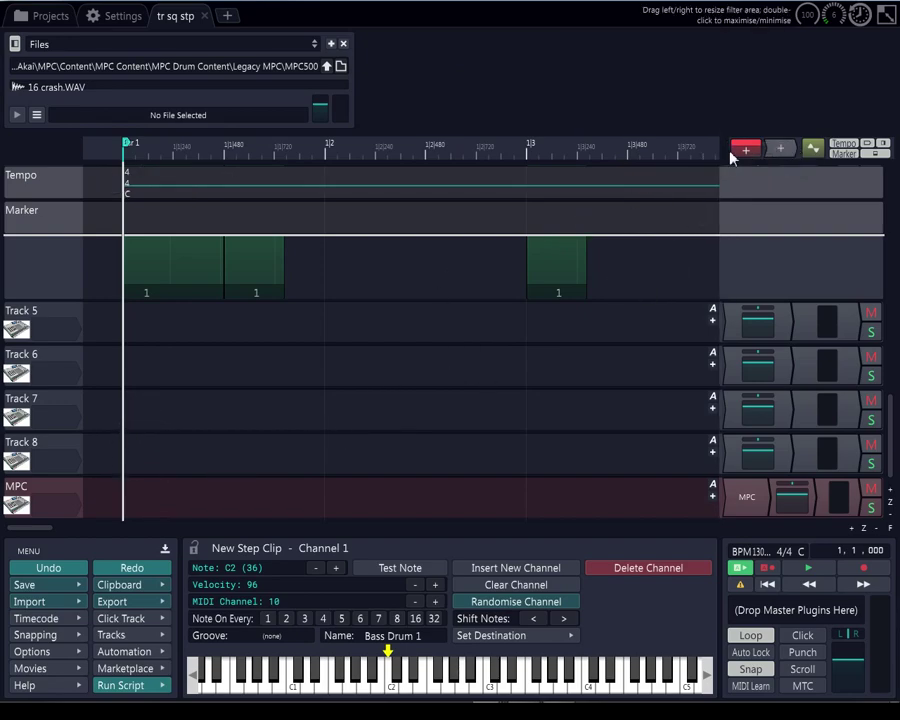
left_click_drag(748, 155, 115, 400)
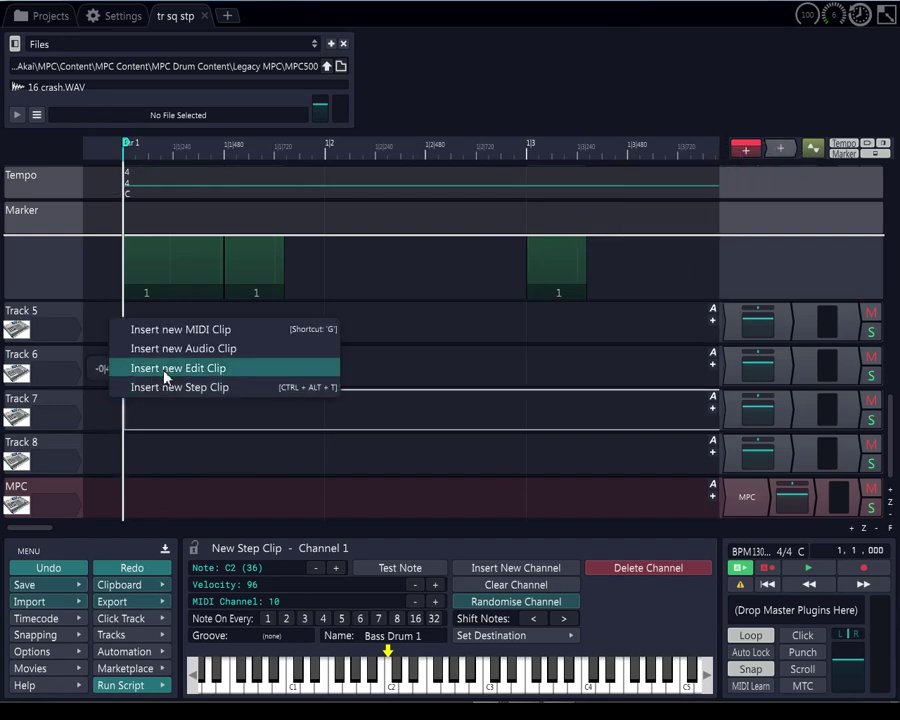
left_click(171, 339)
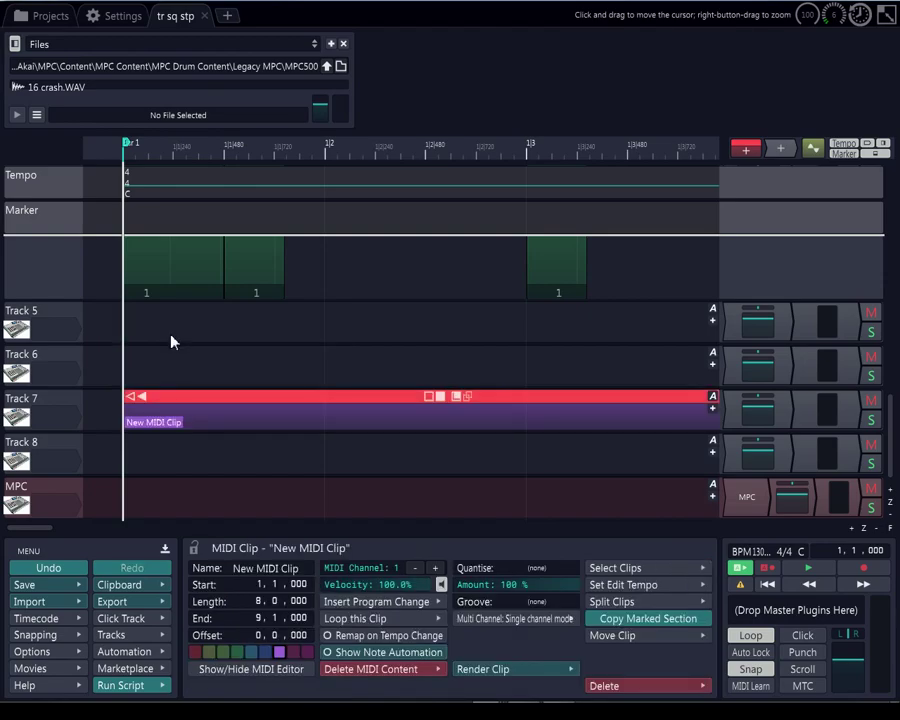
right_click(262, 404)
left_click(262, 245)
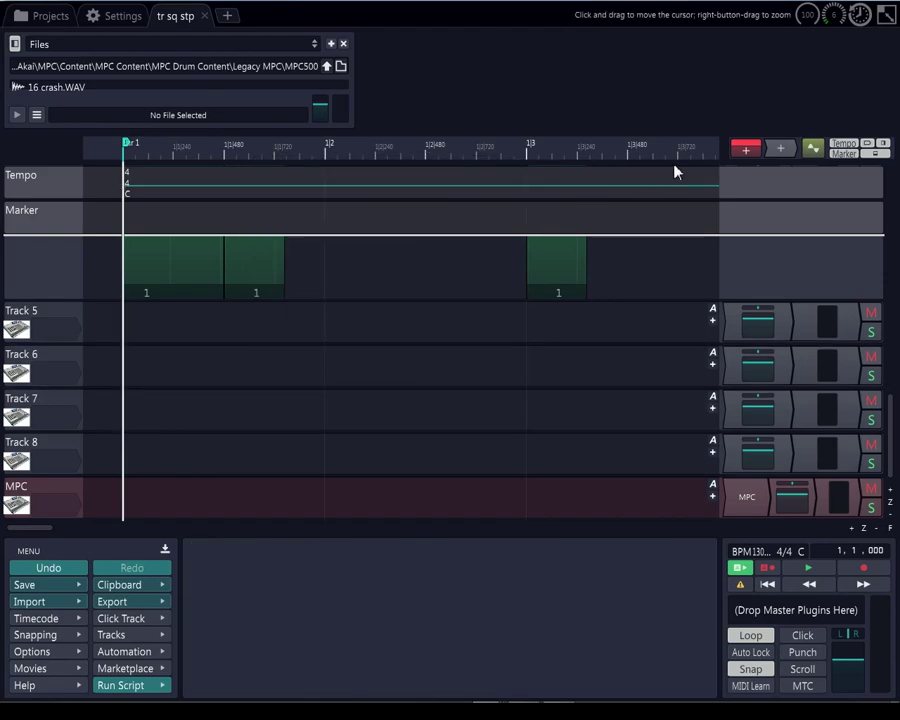
- Insert a new step clip on Track 7 at bar 1 and shorten it to one bar
left_click_drag(748, 155, 124, 410)
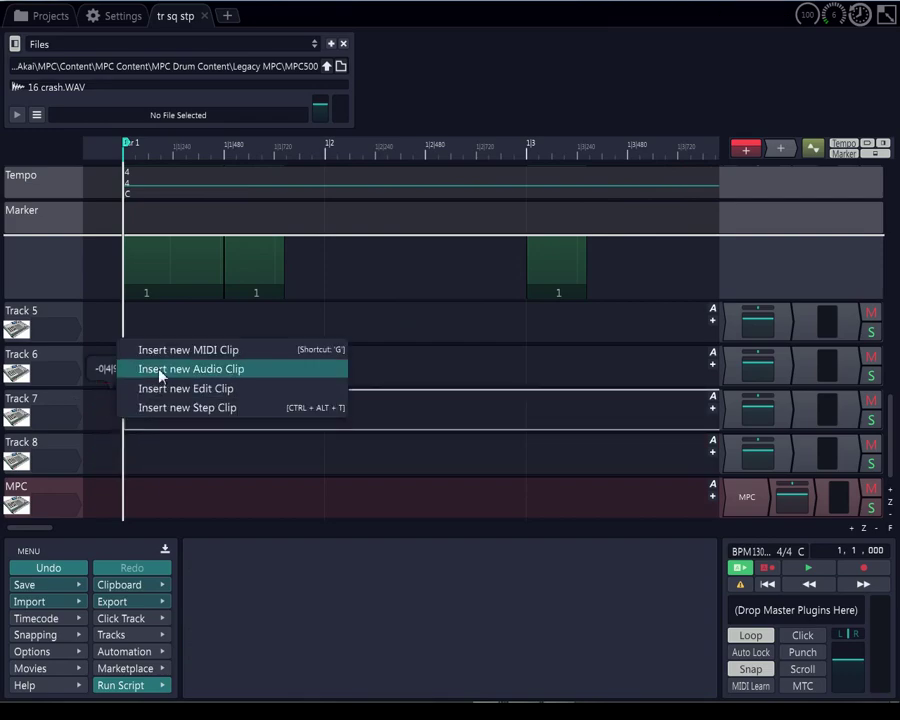
left_click(163, 404)
scroll(184, 400, "down", 5)
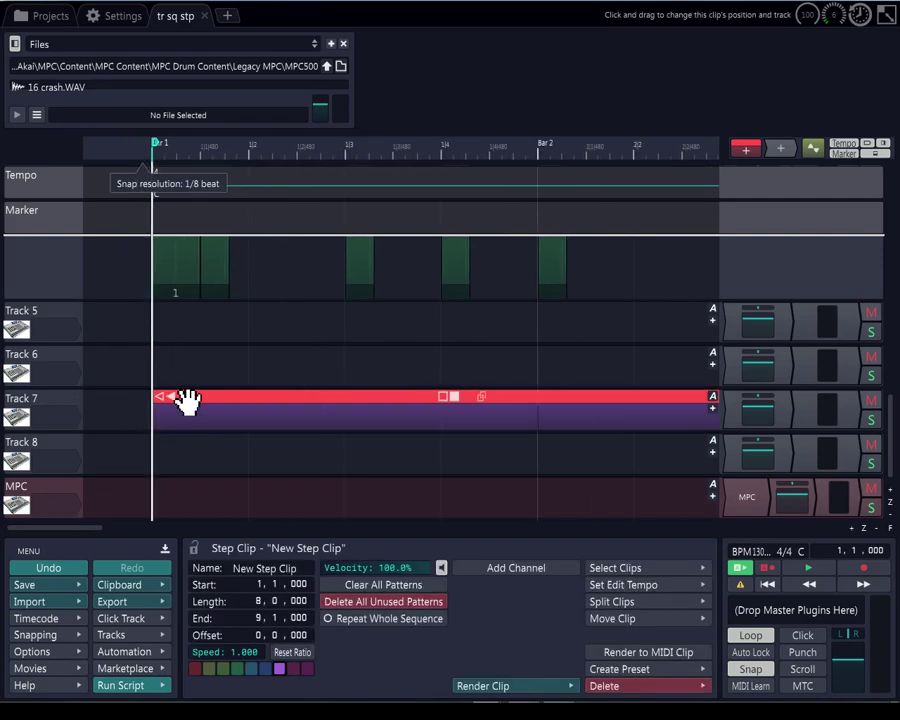
scroll(230, 405, "down", 5)
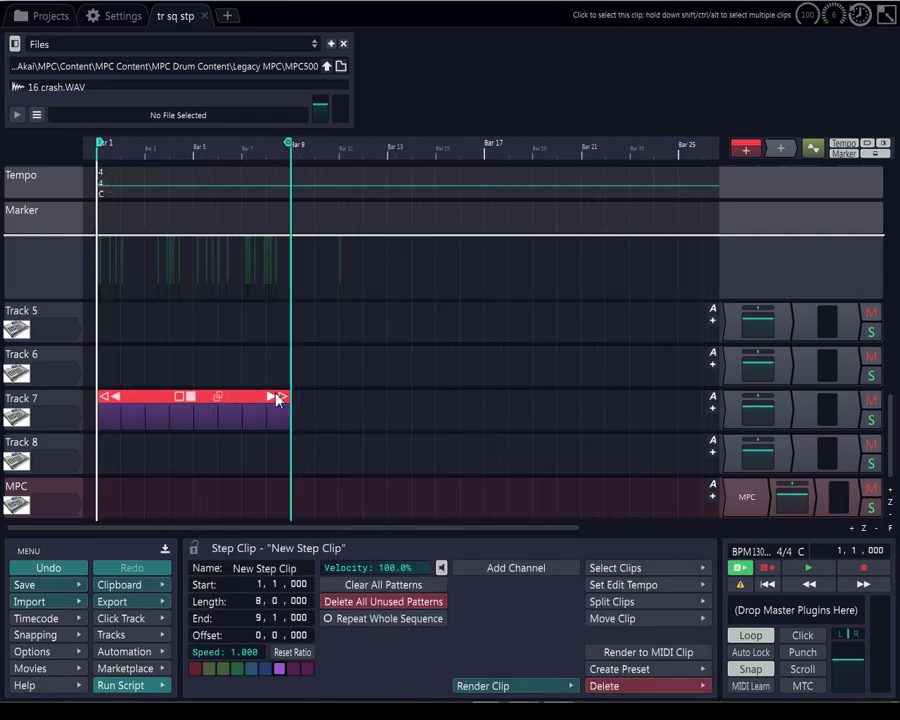
left_click_drag(284, 400, 118, 432)
scroll(118, 430, "up", 8)
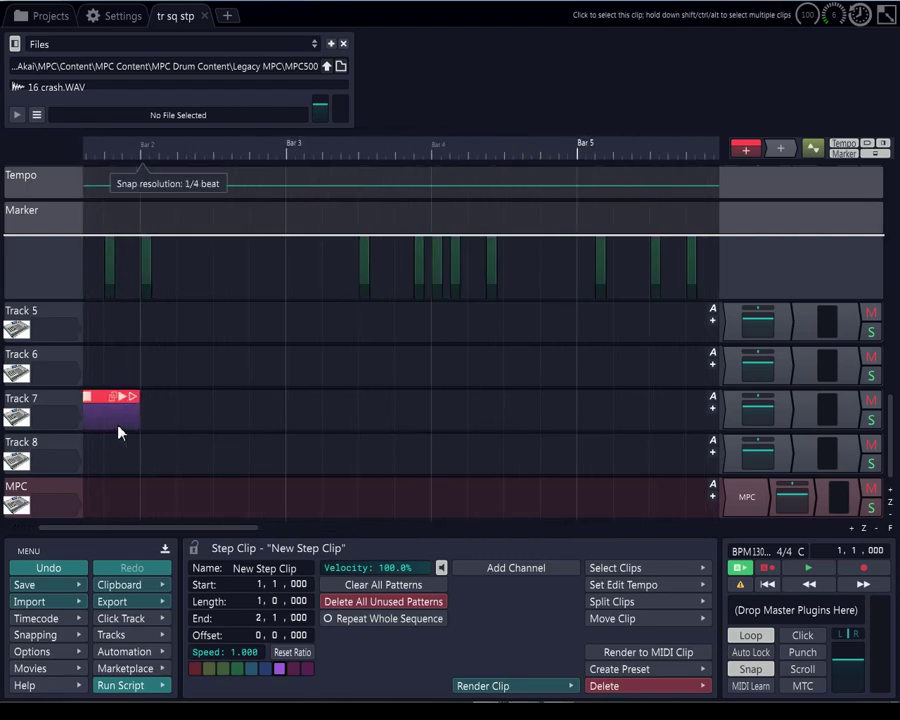
- Expand Track 7 so the step clip's channel grid is displayed large from bar 1
double_click(108, 402)
scroll(103, 396, "down", 6)
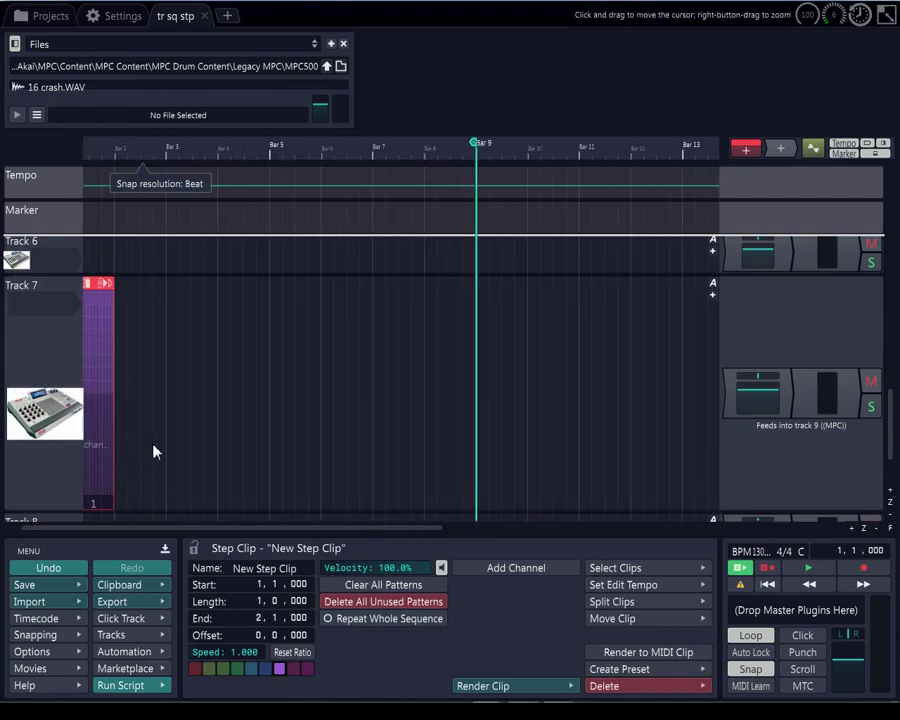
left_click_drag(154, 446, 37, 468)
scroll(115, 332, "up", 6)
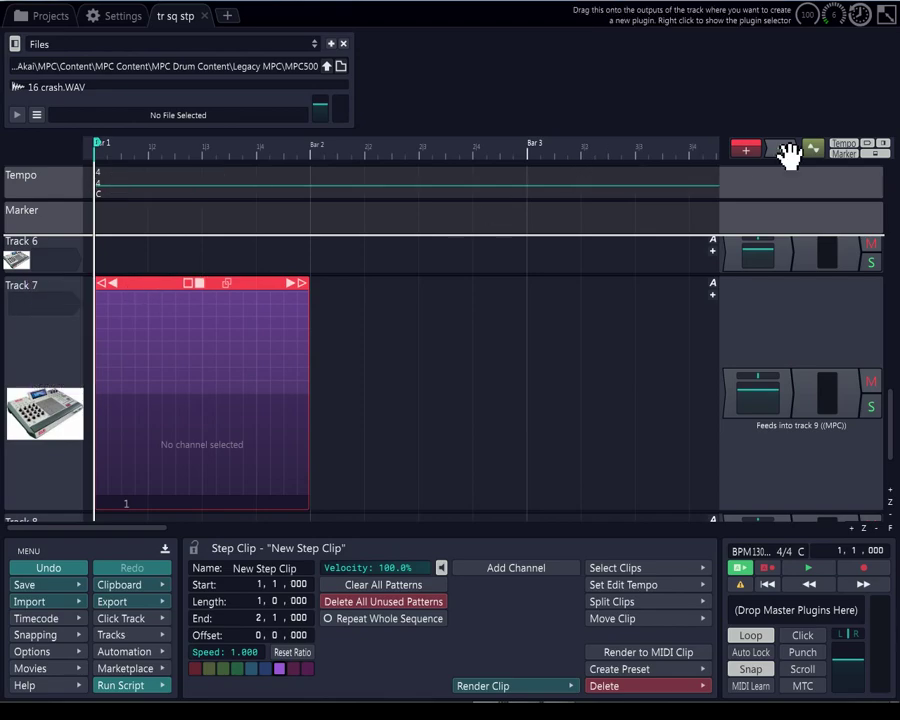
- Add the Nexus instrument plugin to Track 7, open its window and move it clear of the step clip
right_click(755, 393)
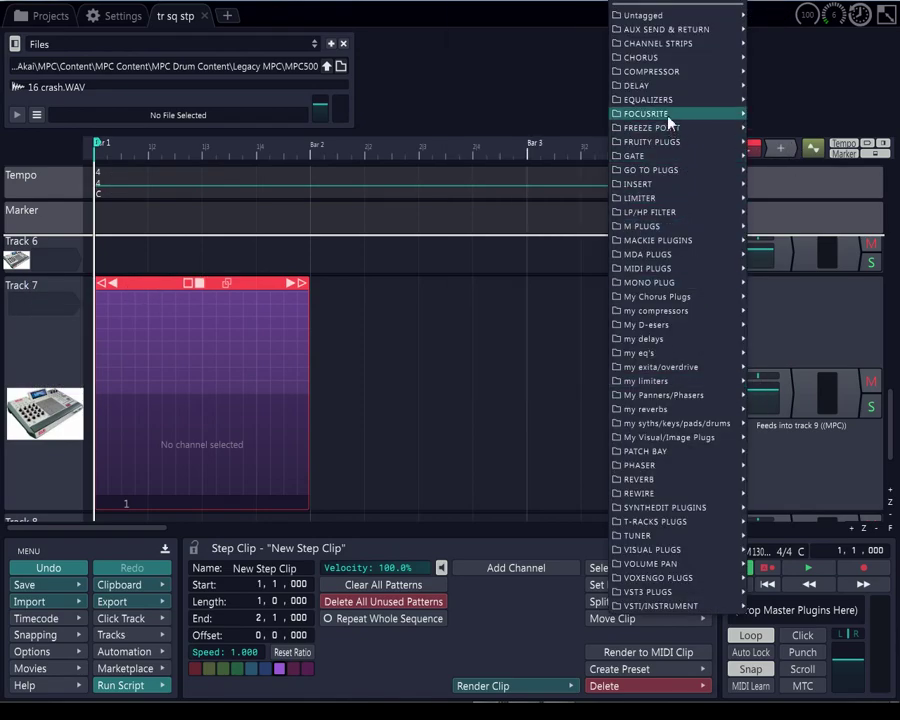
mouse_move(663, 607)
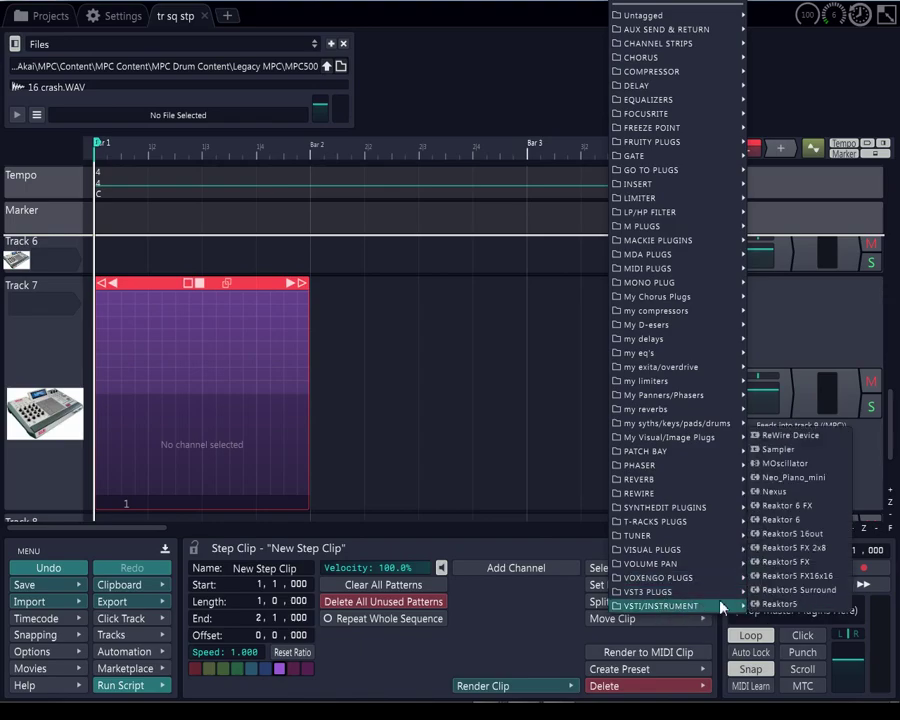
left_click(776, 491)
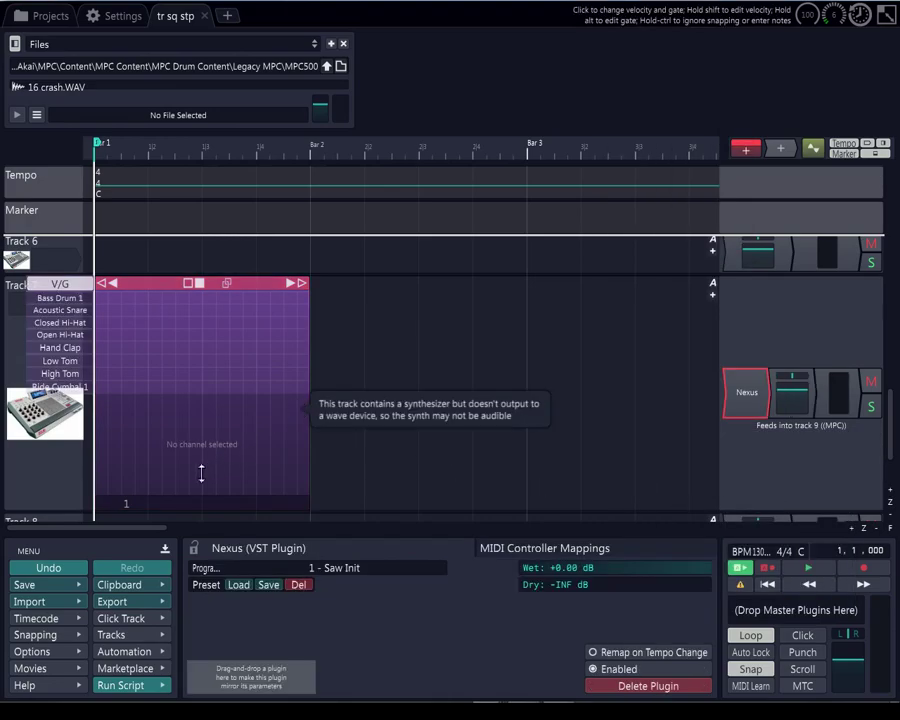
double_click(745, 392)
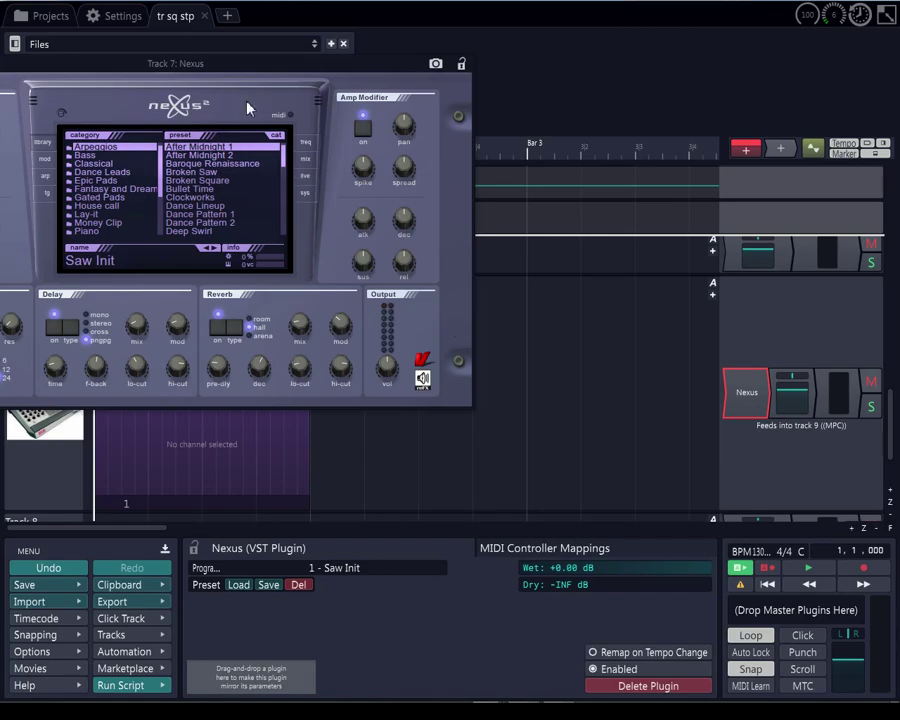
left_click_drag(250, 70, 690, 10)
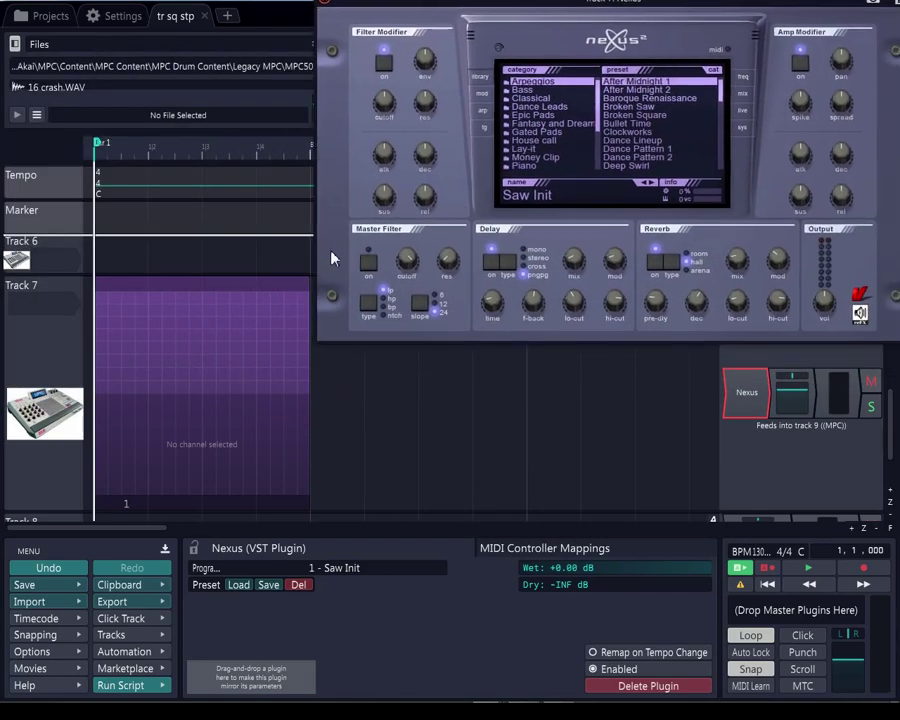
- Set the step length of Pattern 1 in Track 7's step clip to 1 beat
left_click(156, 497)
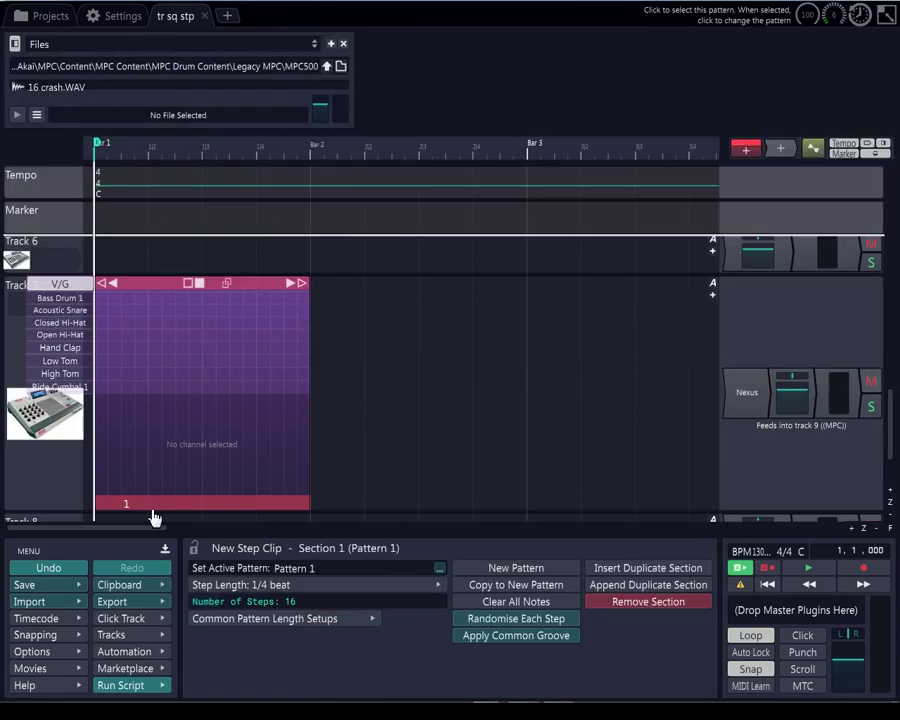
left_click(265, 590)
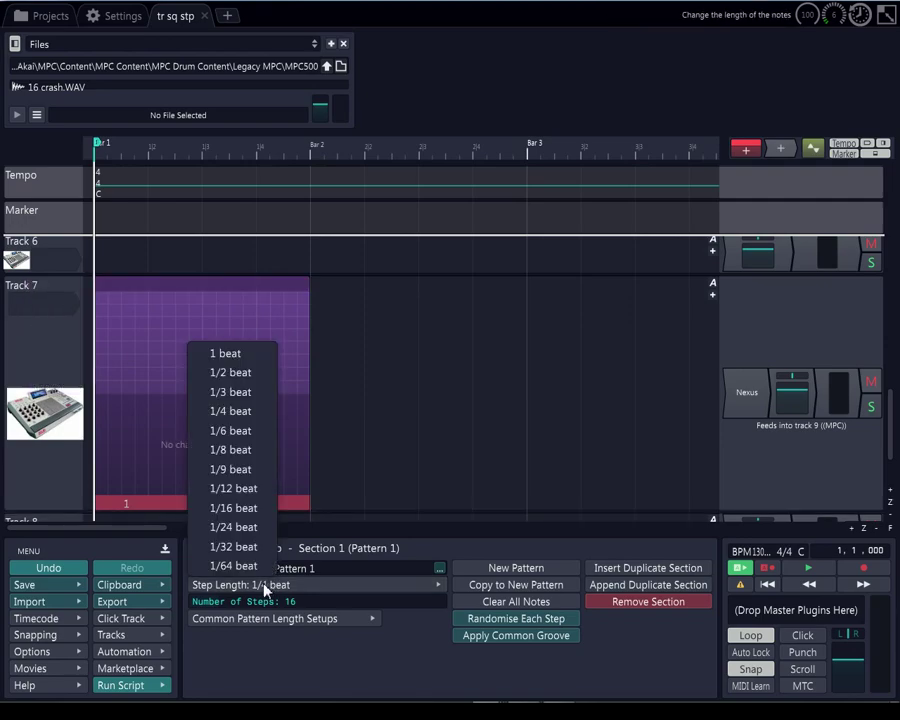
left_click(245, 360)
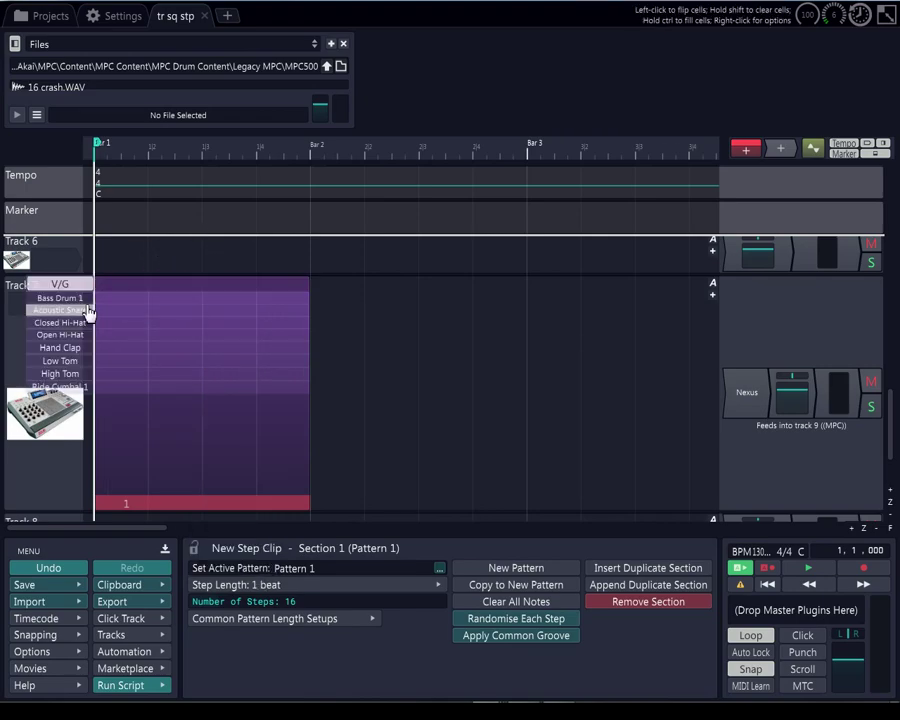
- Rename all eight channels of the step clip to "synth" and set their note to D#2 (39)
left_click(60, 299)
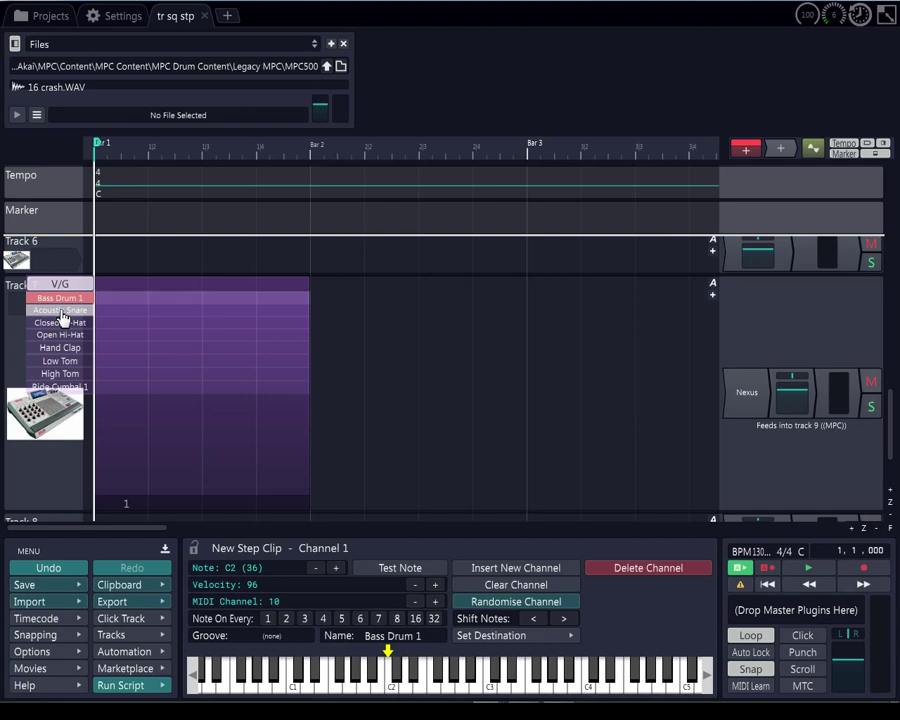
left_click(61, 312, "shift")
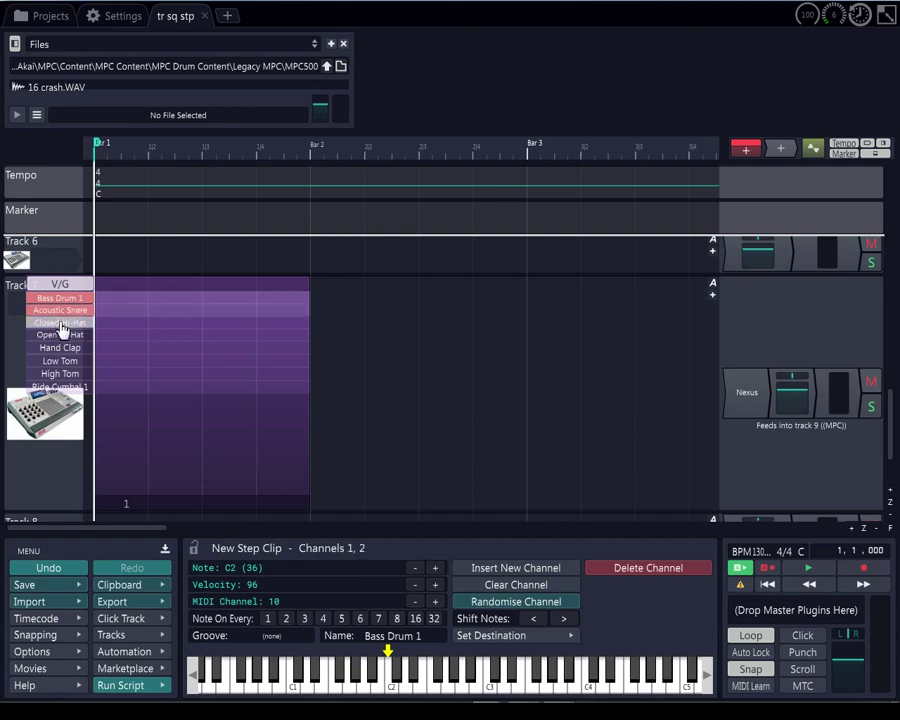
left_click(61, 323, "shift")
left_click(61, 335, "shift")
left_click(61, 347, "shift")
left_click(61, 360, "shift")
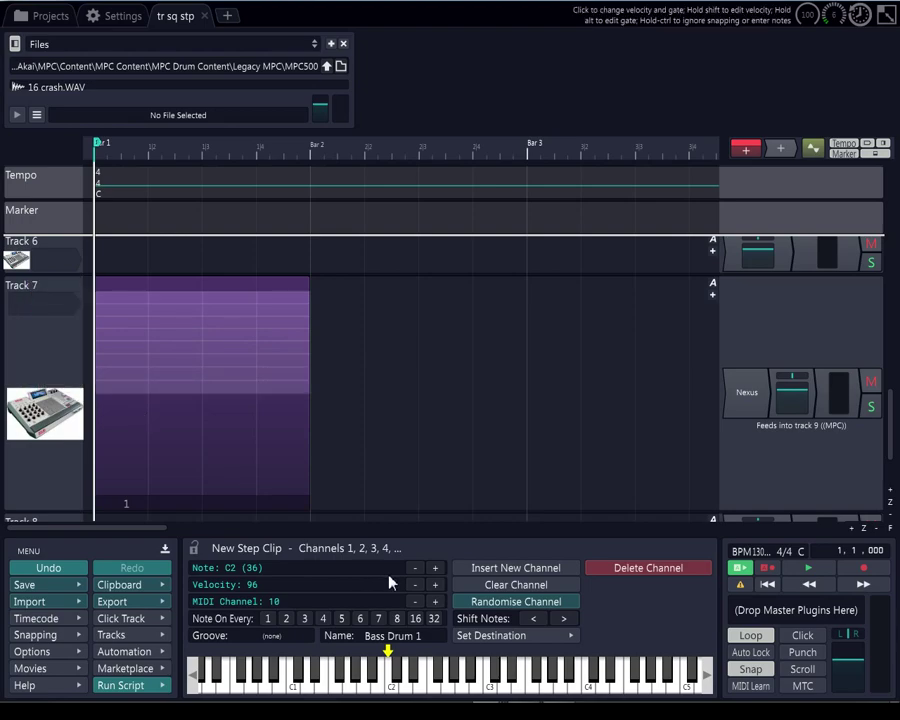
left_click(396, 640)
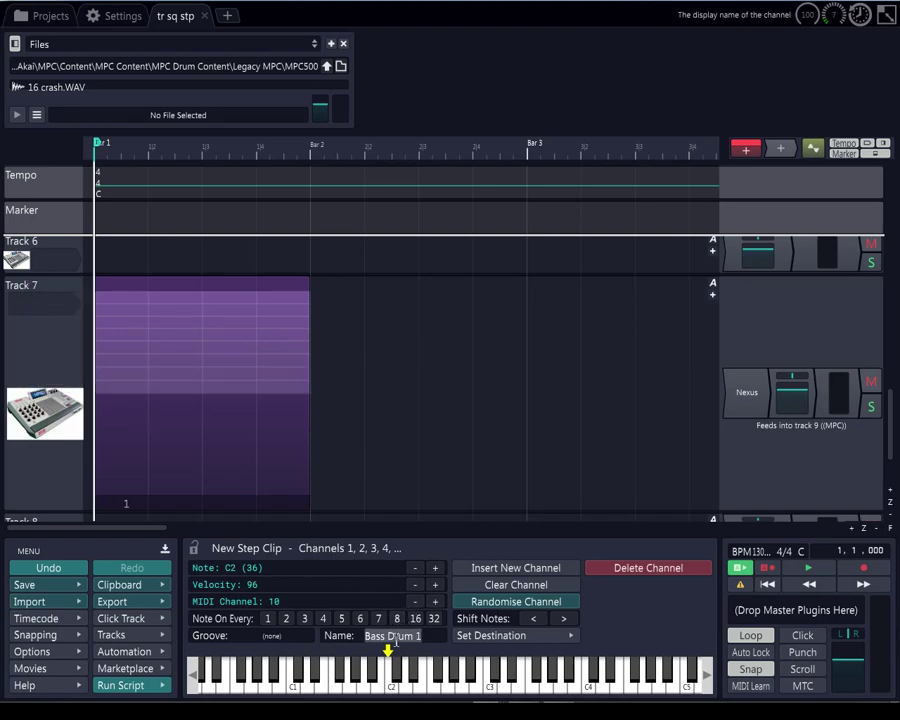
type("synth")
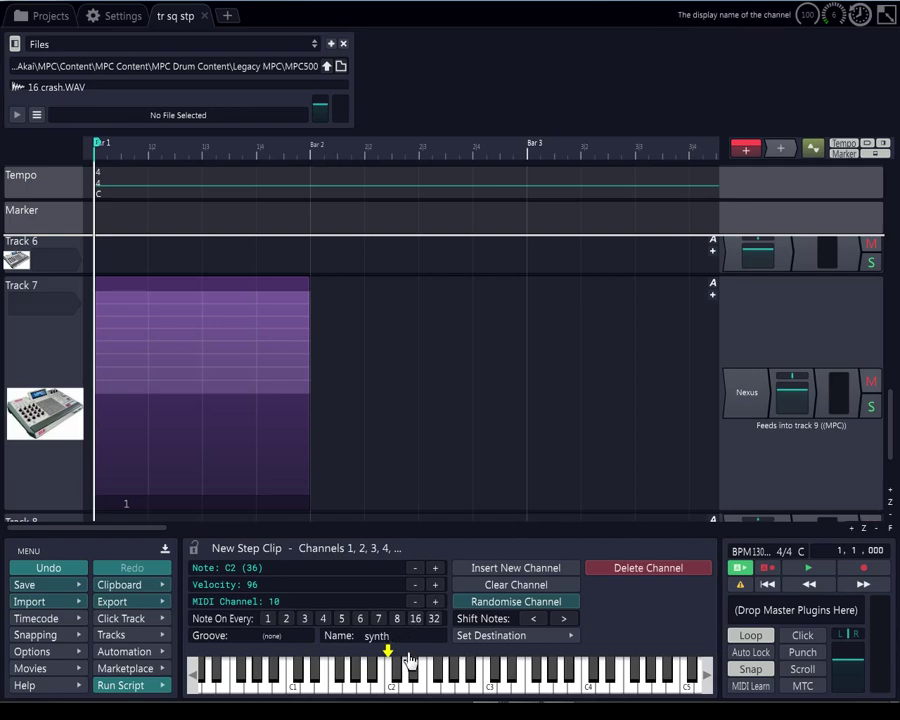
left_click(411, 659)
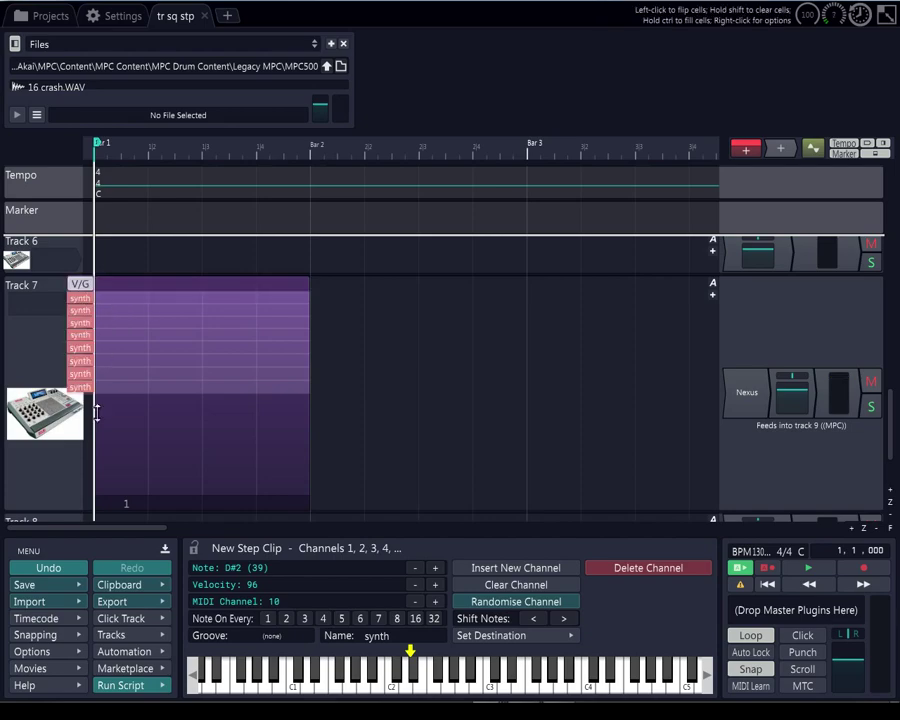
- Copy the channel name "synth" and insert new channels until the step clip holds the maximum number
right_click(393, 636)
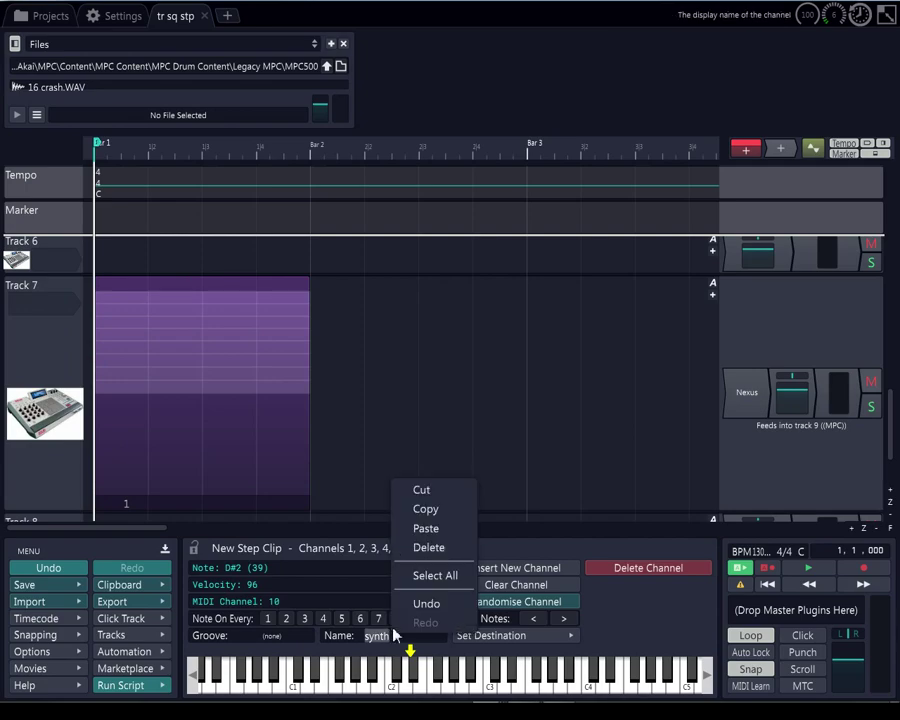
left_click(424, 508)
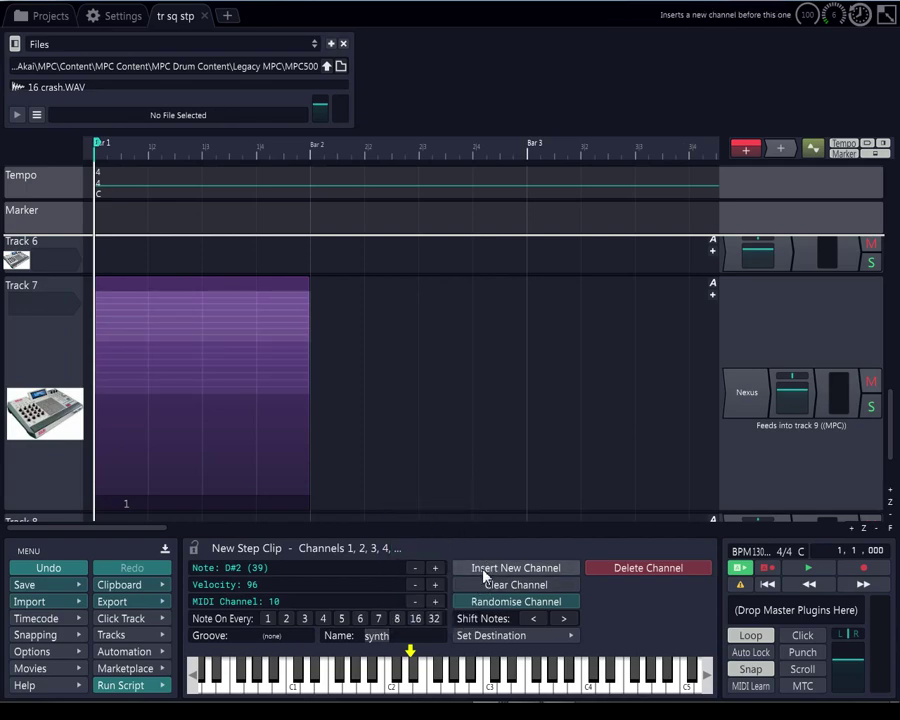
left_click(484, 577)
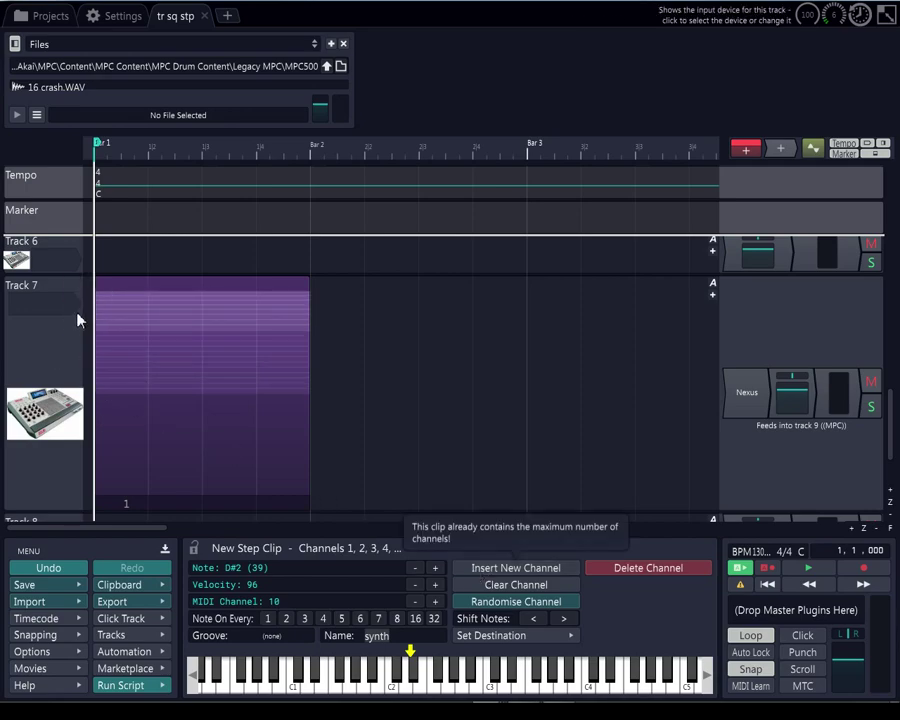
- Rename channel 2 of Track 7's step clip by pasting the copied name "synth"
mouse_move(90, 307)
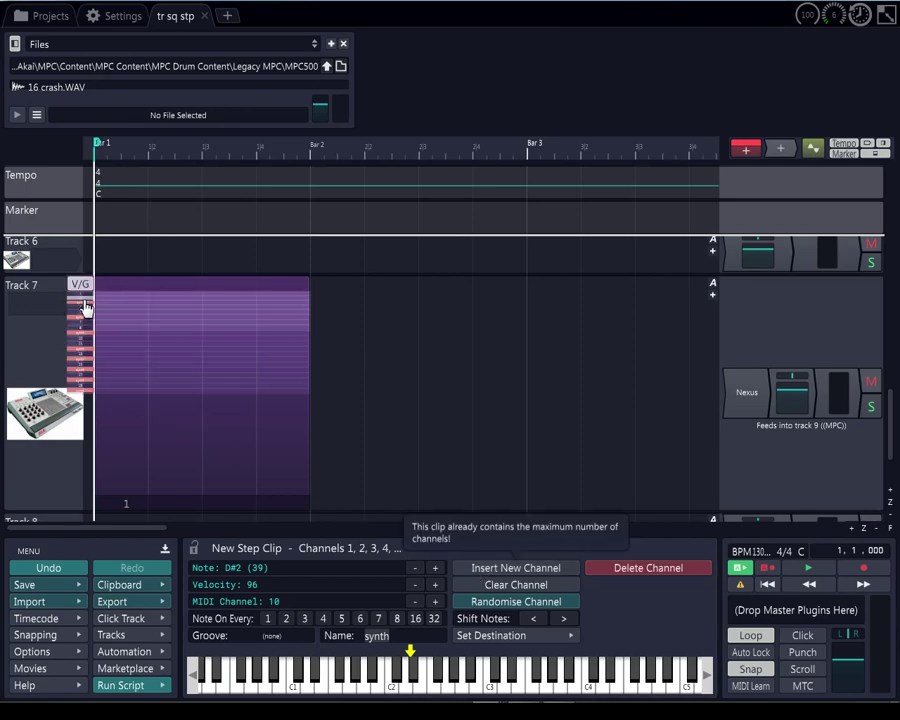
left_click(85, 306)
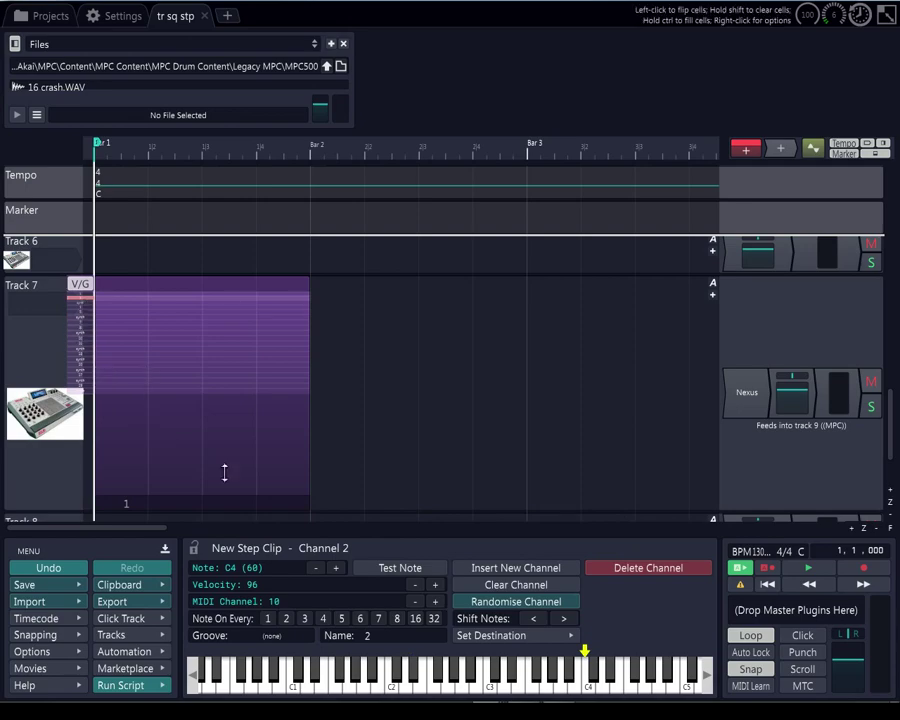
right_click(368, 634)
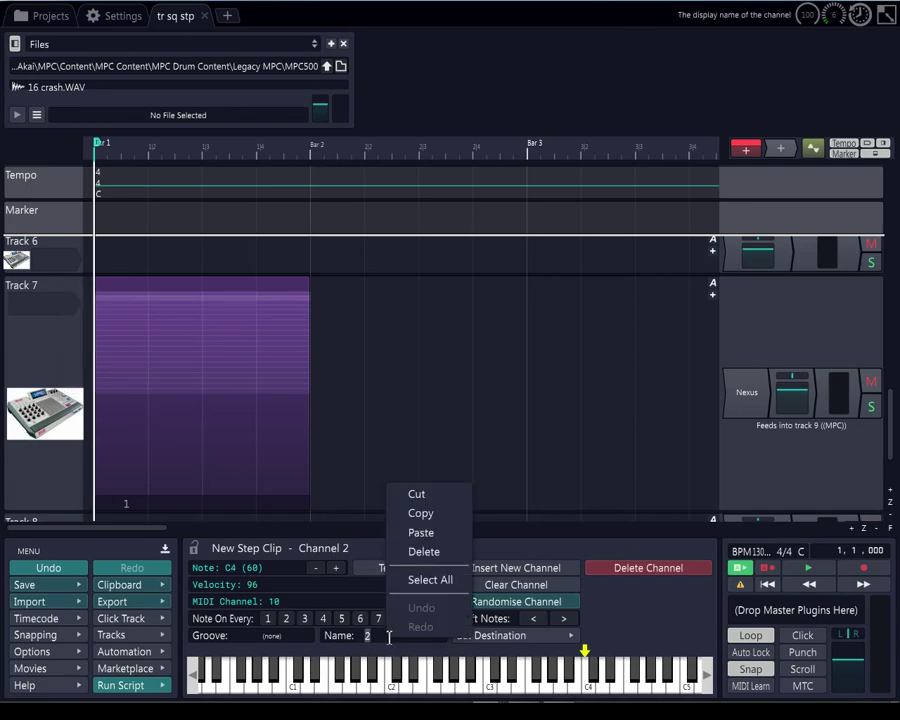
left_click(421, 533)
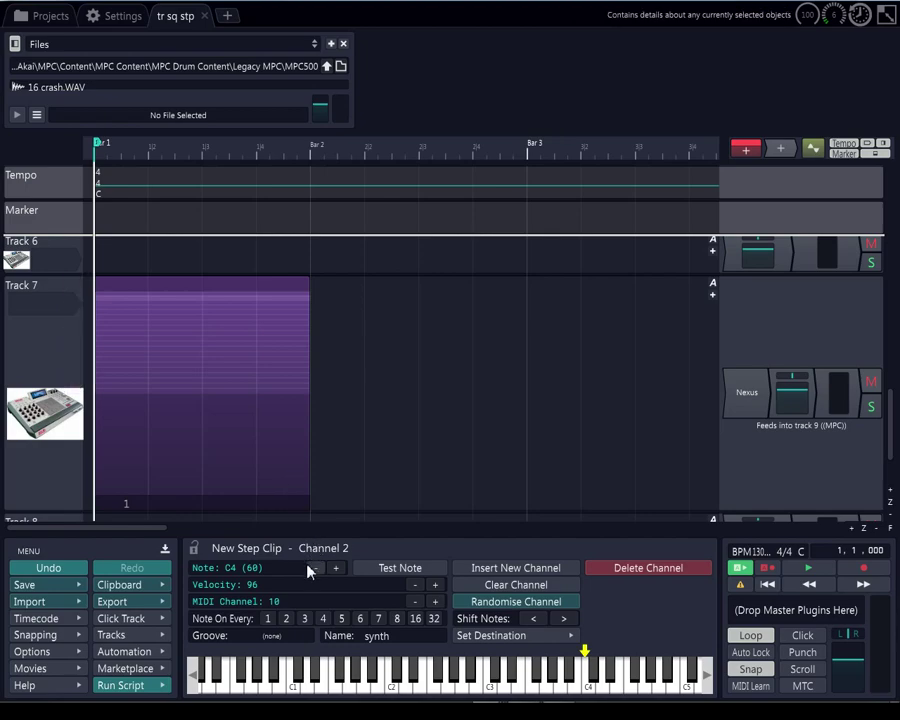
- Delete the channel named "4" from Track 7's step clip, then the channel that takes over that number
scroll(70, 305, "up", 1)
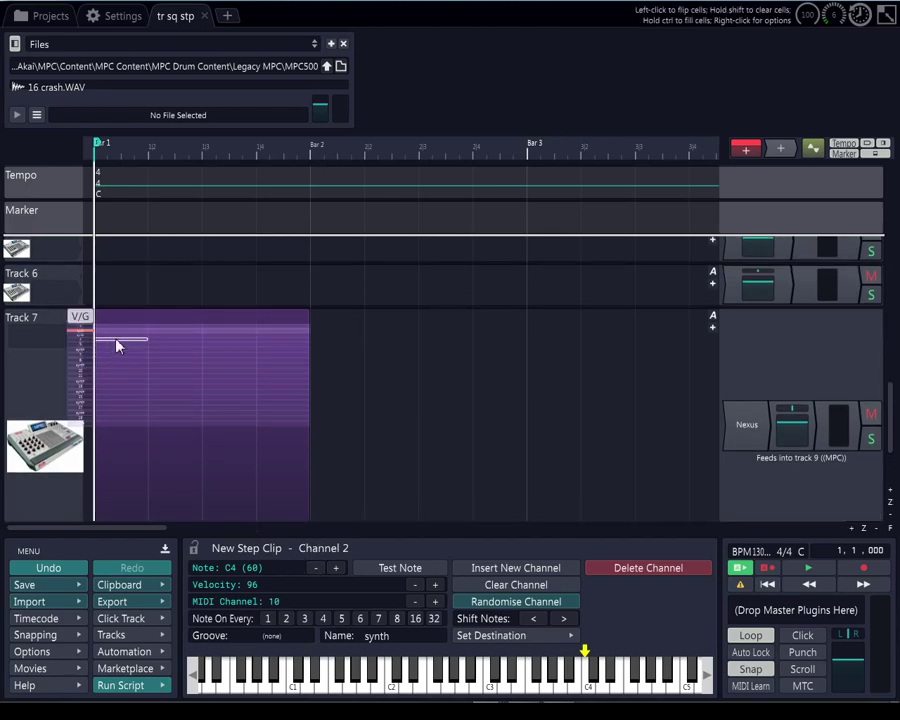
scroll(116, 340, "up", 5)
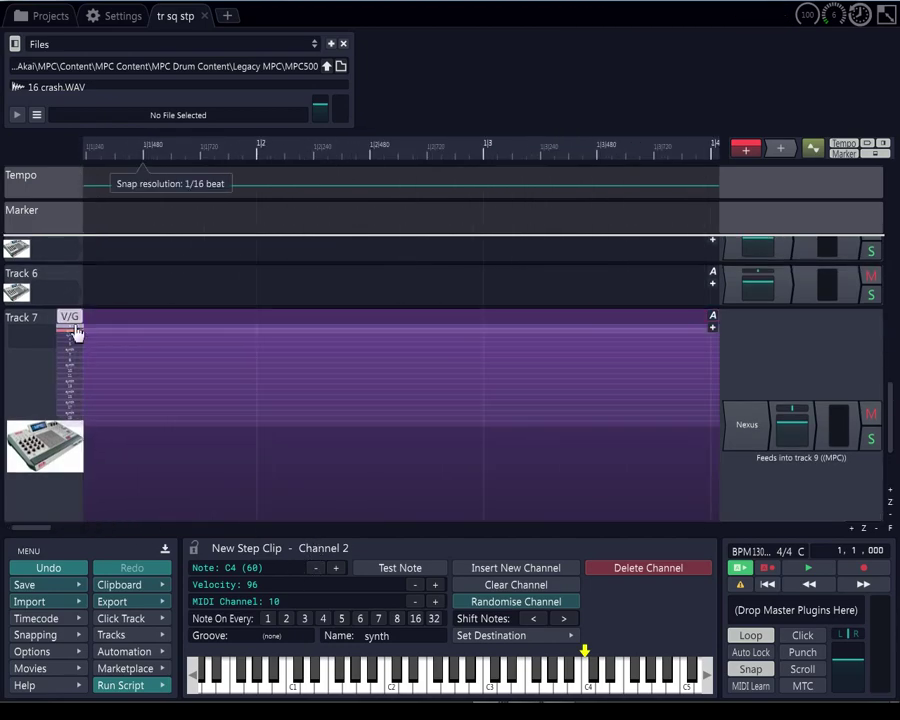
left_click(80, 392)
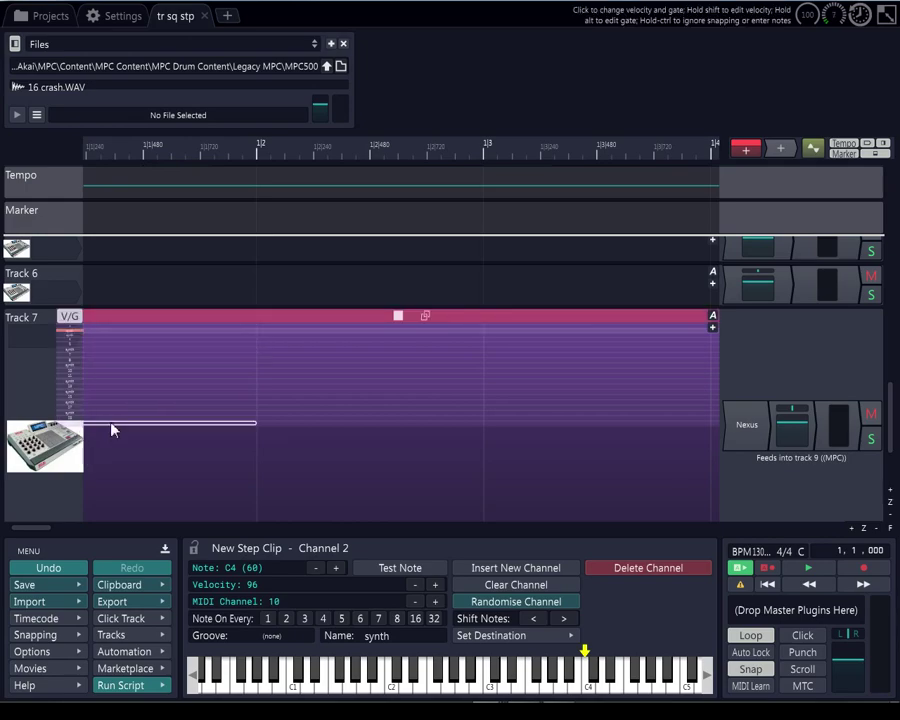
scroll(100, 332, "up", 3)
scroll(160, 322, "down", 8)
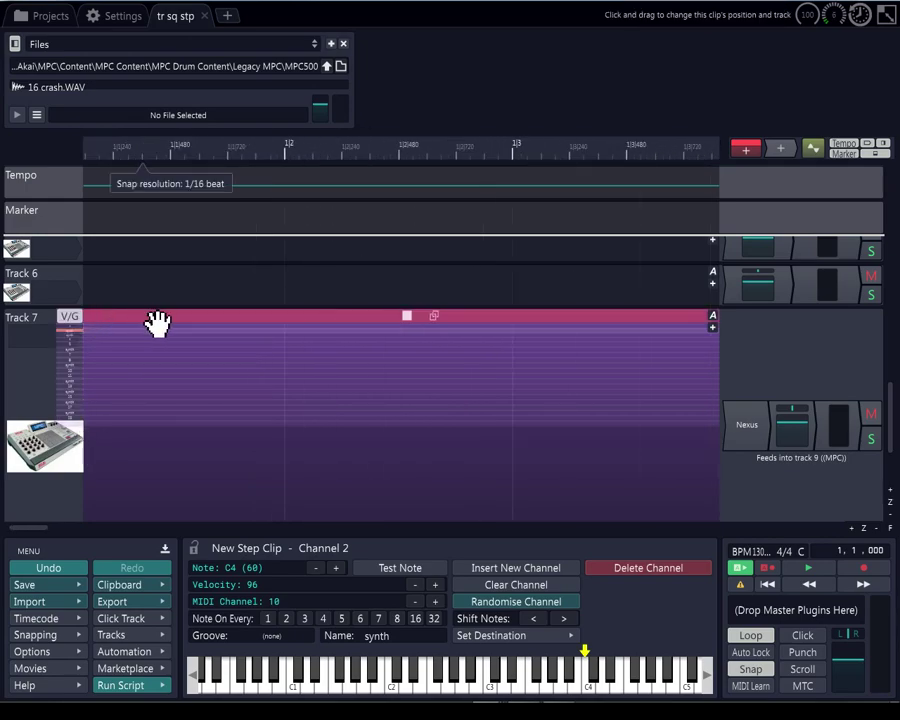
left_click(90, 334)
left_click(89, 338)
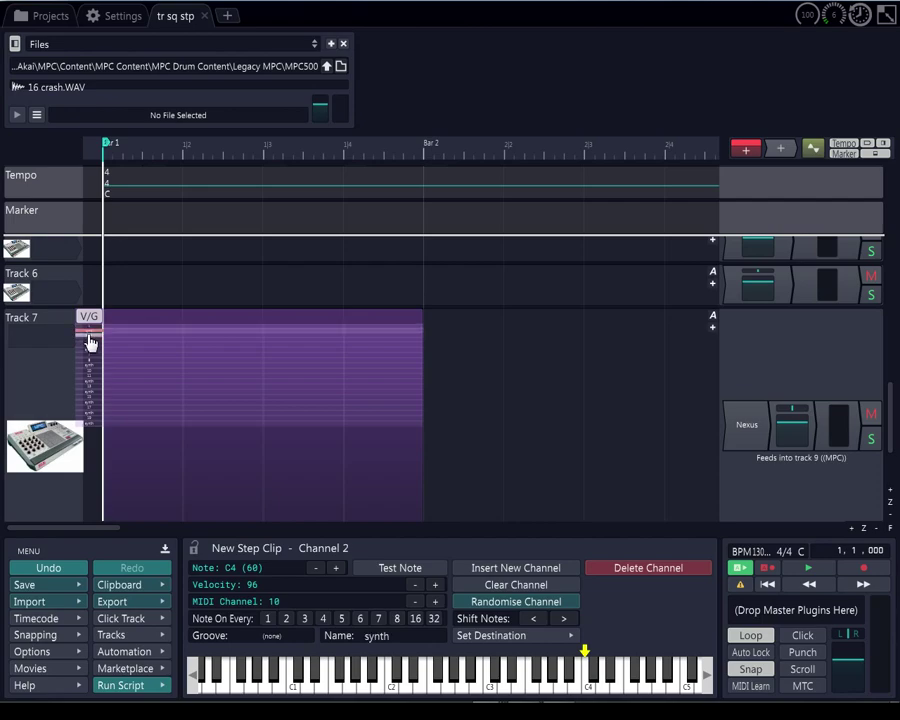
left_click(89, 342)
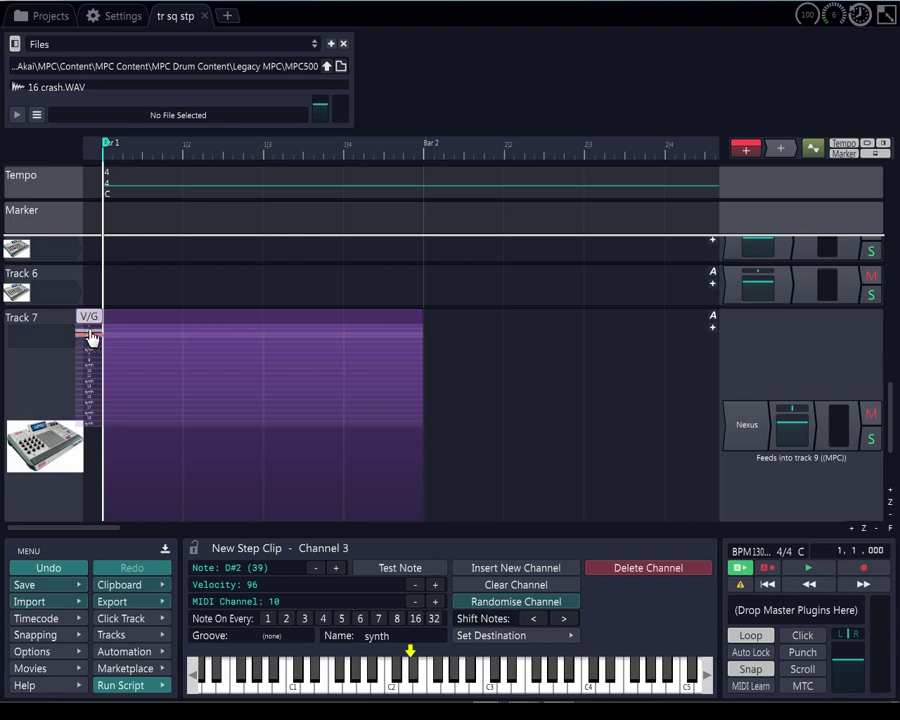
left_click(90, 333)
left_click(90, 343)
left_click(89, 342)
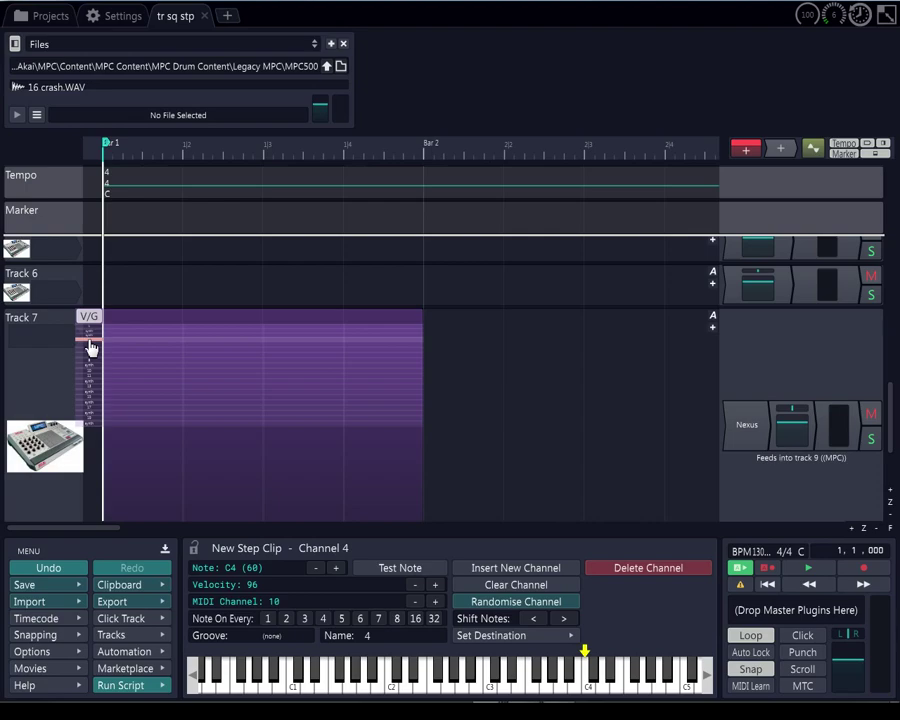
left_click(600, 578)
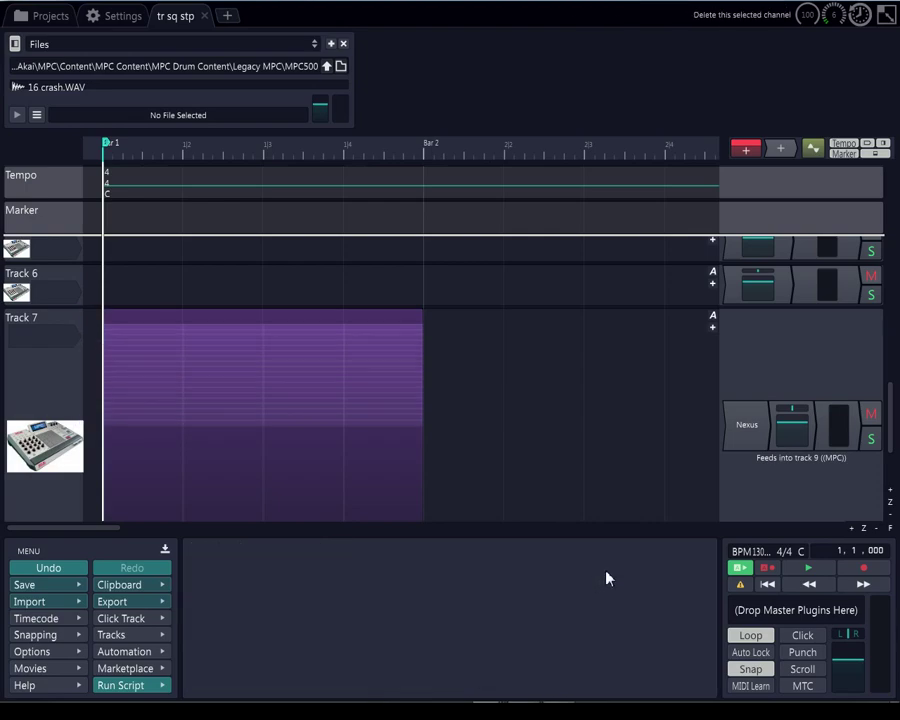
left_click(97, 352)
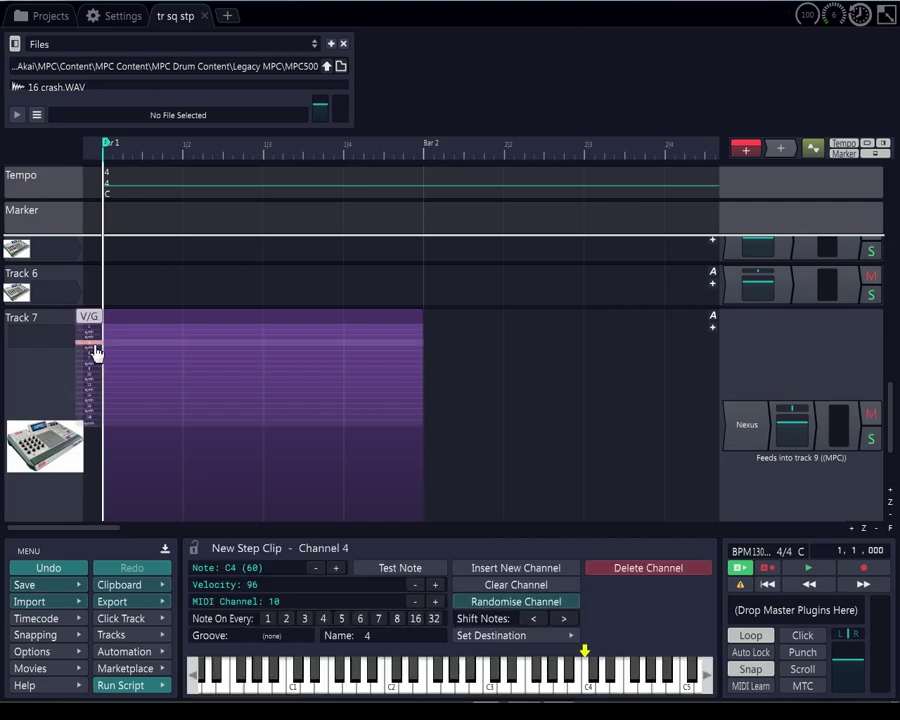
left_click(621, 570)
- Delete the numbered channel 5 twice and then the numbered channel 6 from the step clip
mouse_move(120, 367)
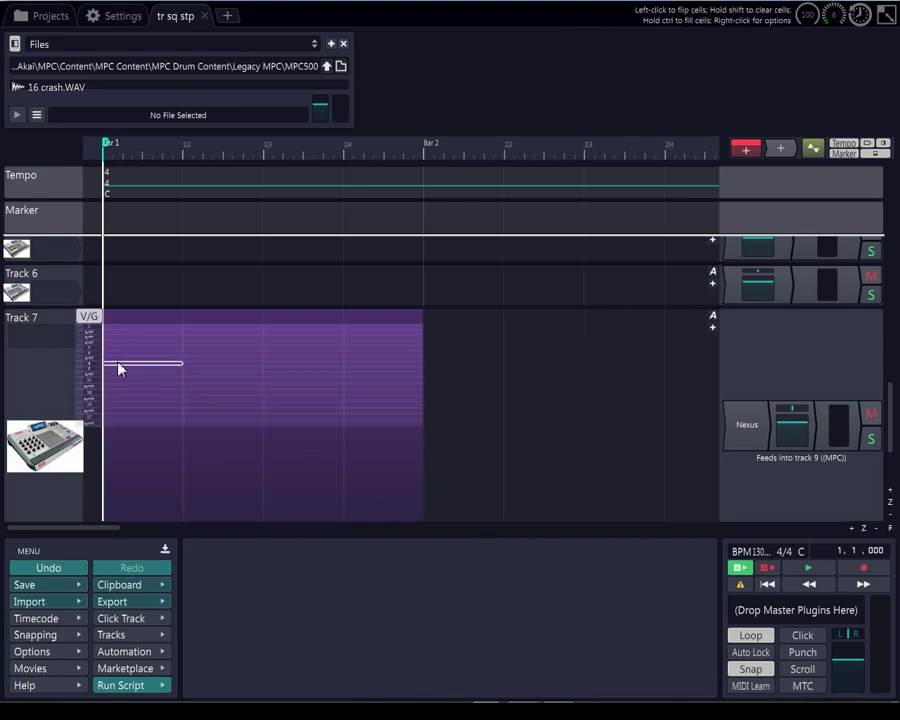
left_click(90, 354)
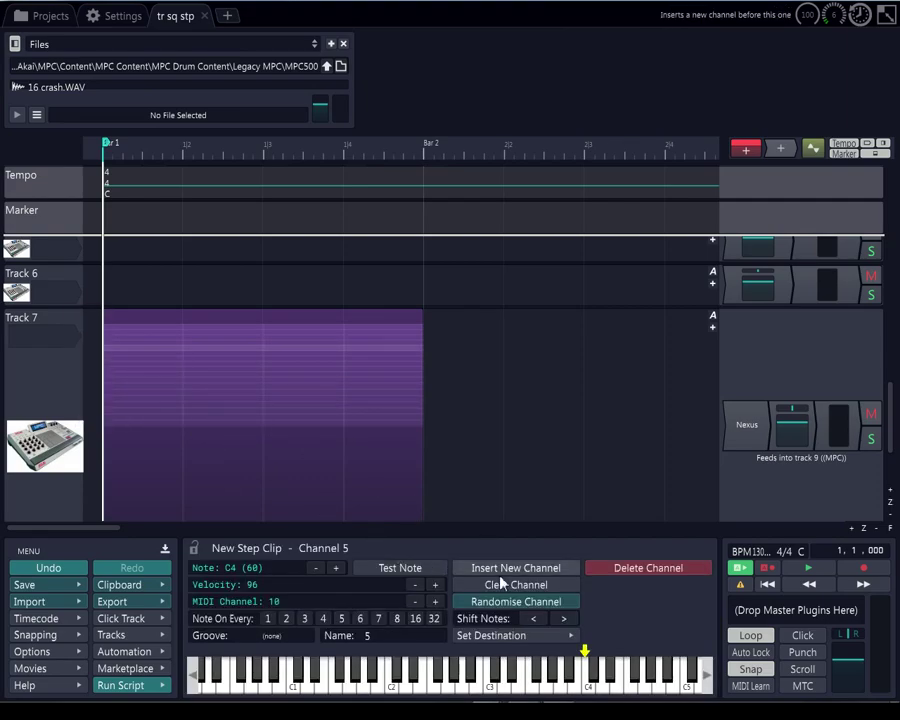
left_click(608, 572)
left_click(88, 360)
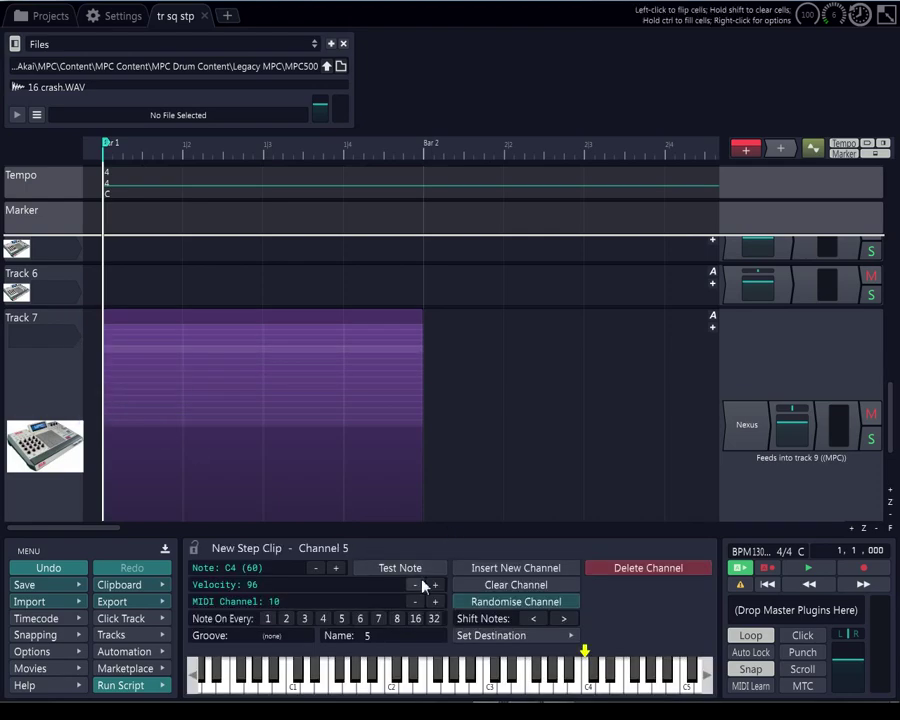
left_click(630, 578)
mouse_move(166, 392)
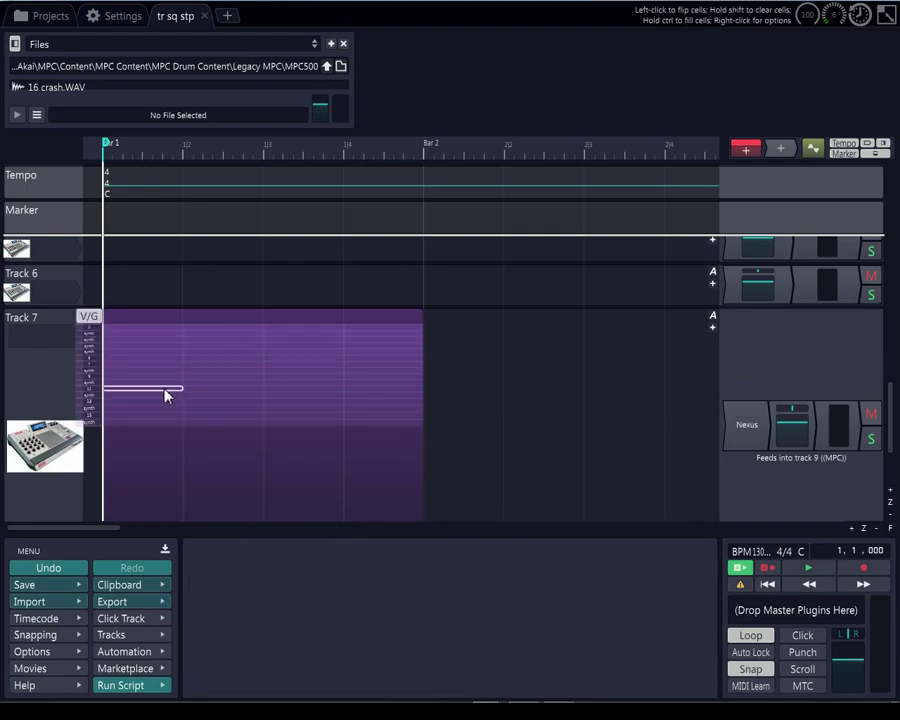
left_click(89, 362)
left_click(590, 569)
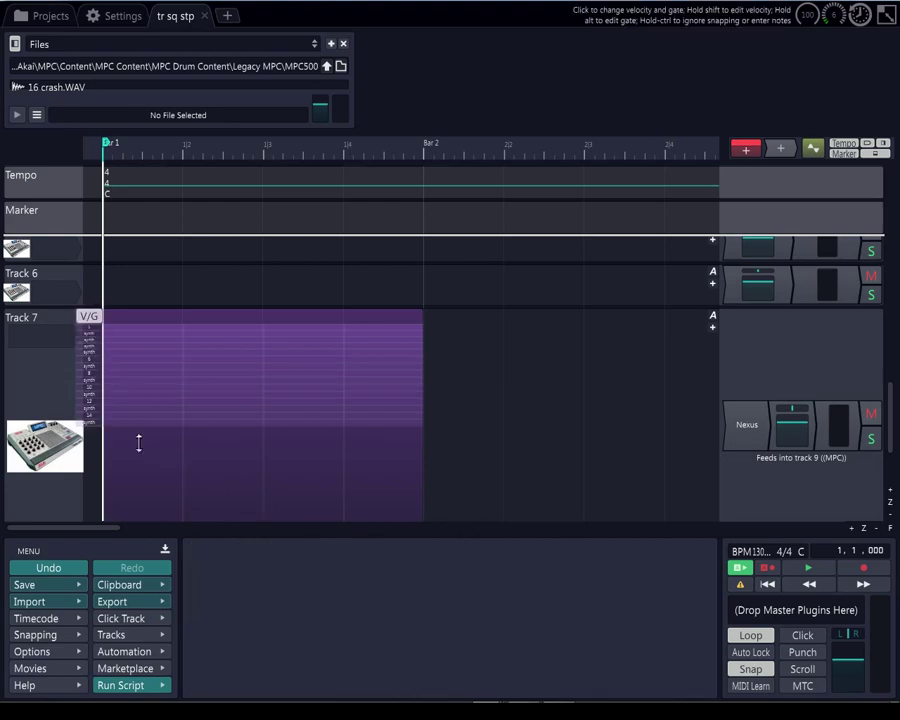
- Delete the next two numbered channels, 6 and 7, from the step clip, keeping those named "synth"
left_click(87, 366)
left_click(639, 569)
mouse_move(257, 402)
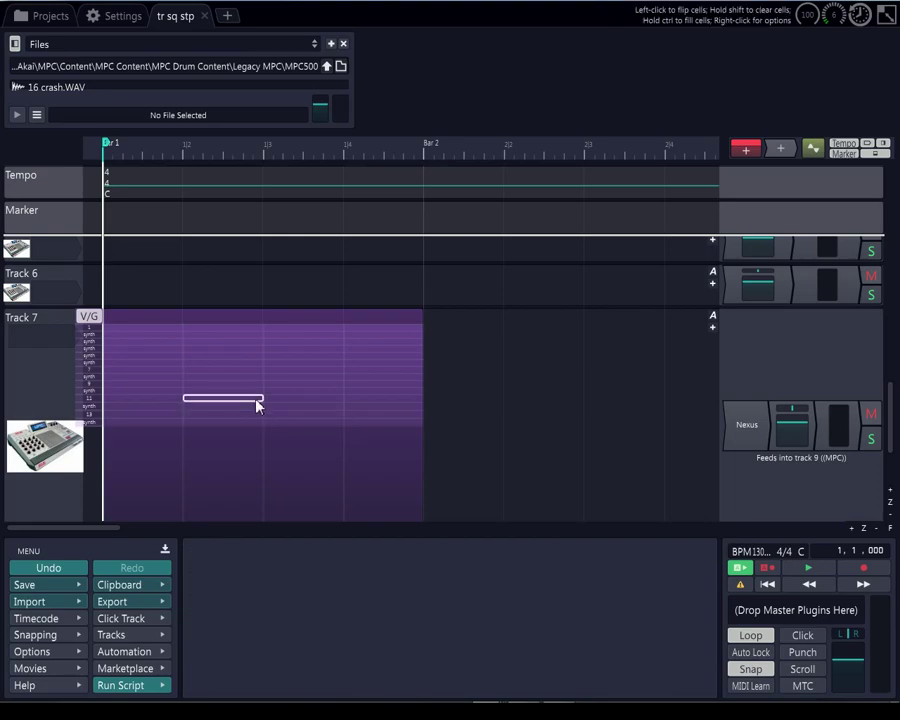
left_click(93, 372)
left_click(660, 578)
mouse_move(303, 472)
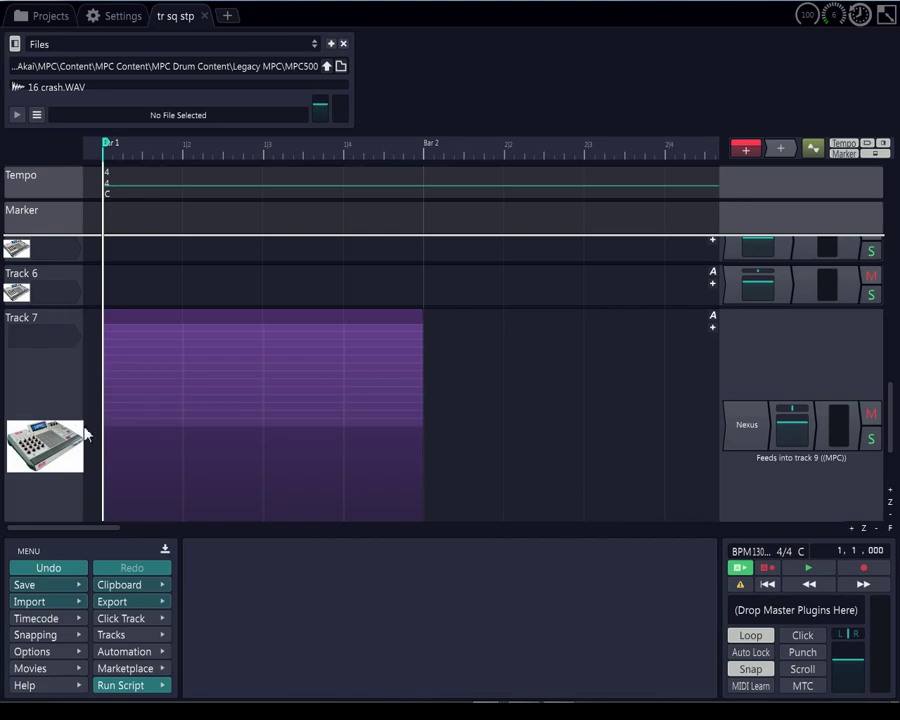
- Rename channel 10 of the step clip by pasting the name "synth"
mouse_move(104, 390)
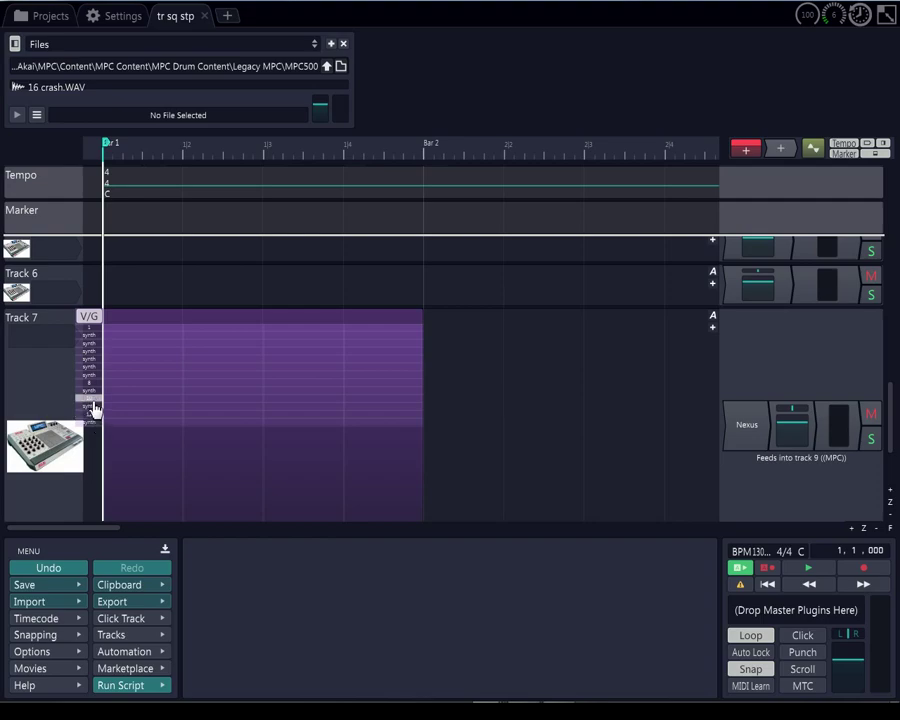
left_click(93, 408)
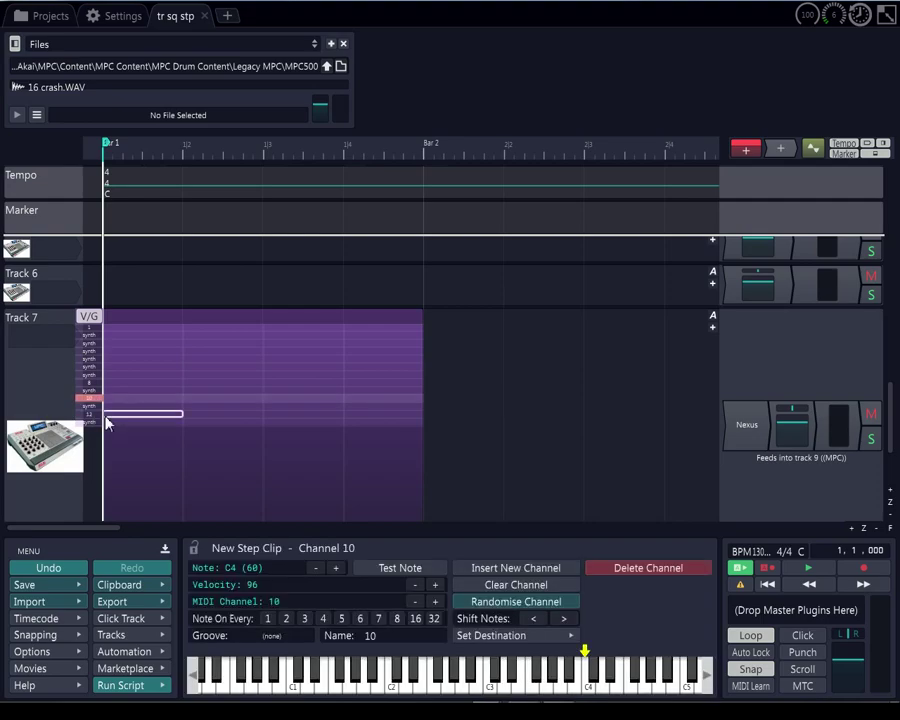
right_click(397, 632)
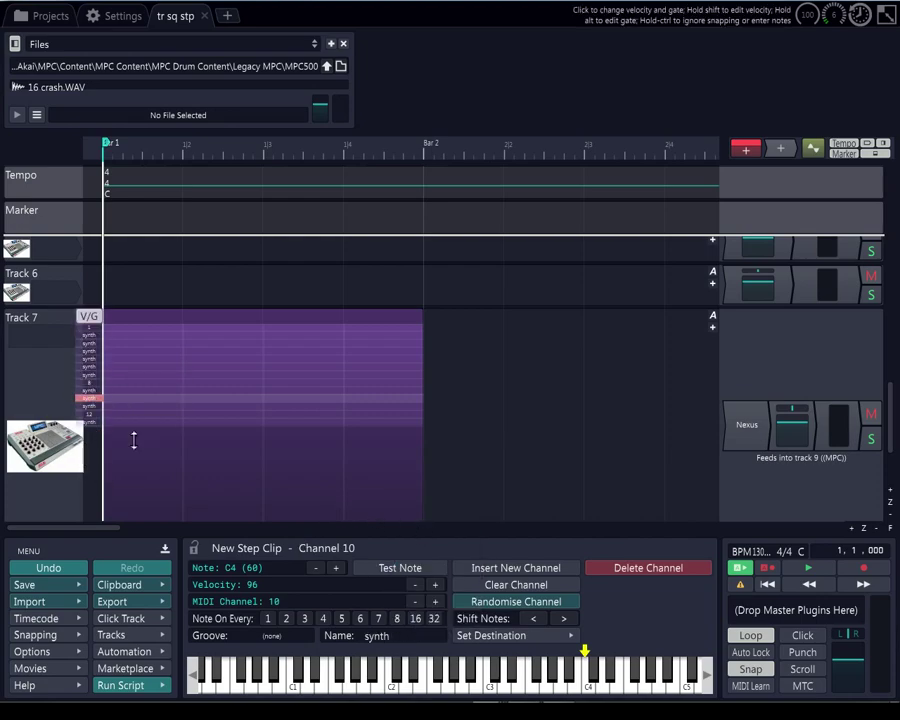
double_click(372, 636)
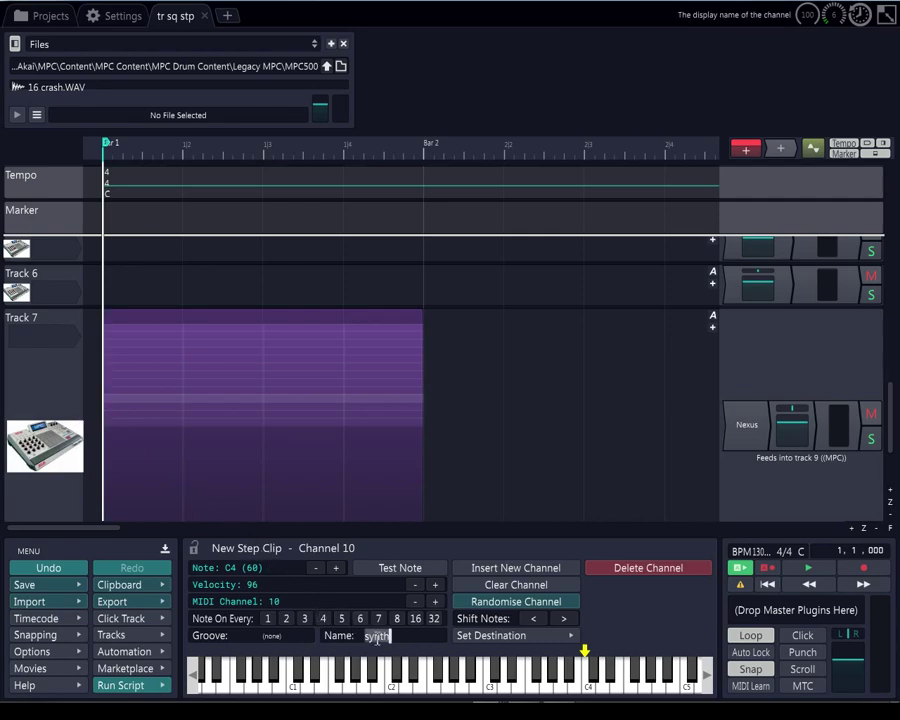
right_click(372, 636)
left_click(400, 528)
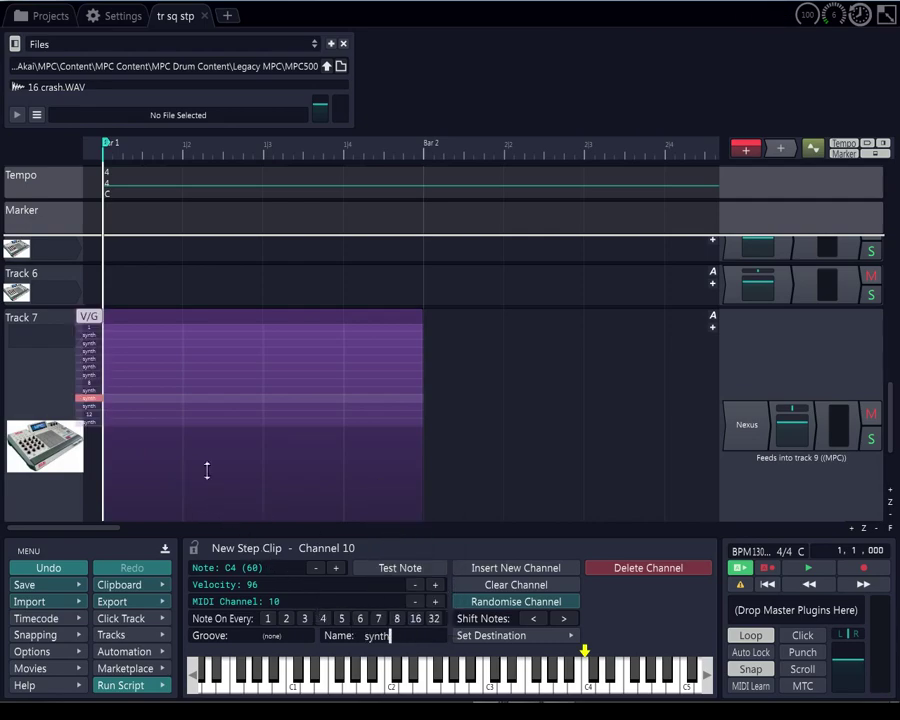
- Delete the remaining numbered channels 1, 7 and 10 so that the step clip holds only channels named "synth"
left_click(91, 336)
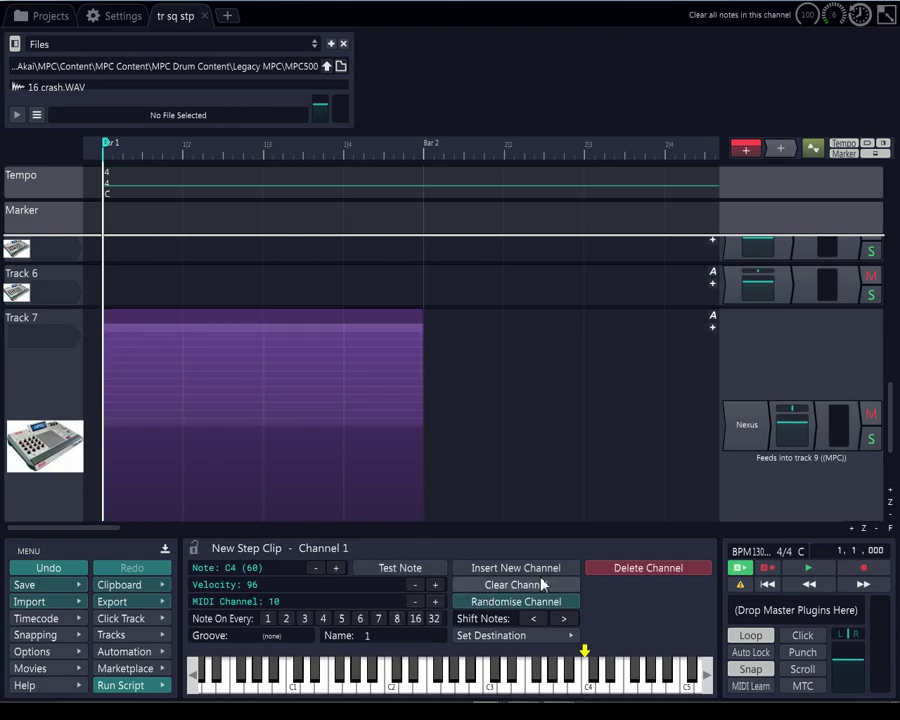
left_click(607, 568)
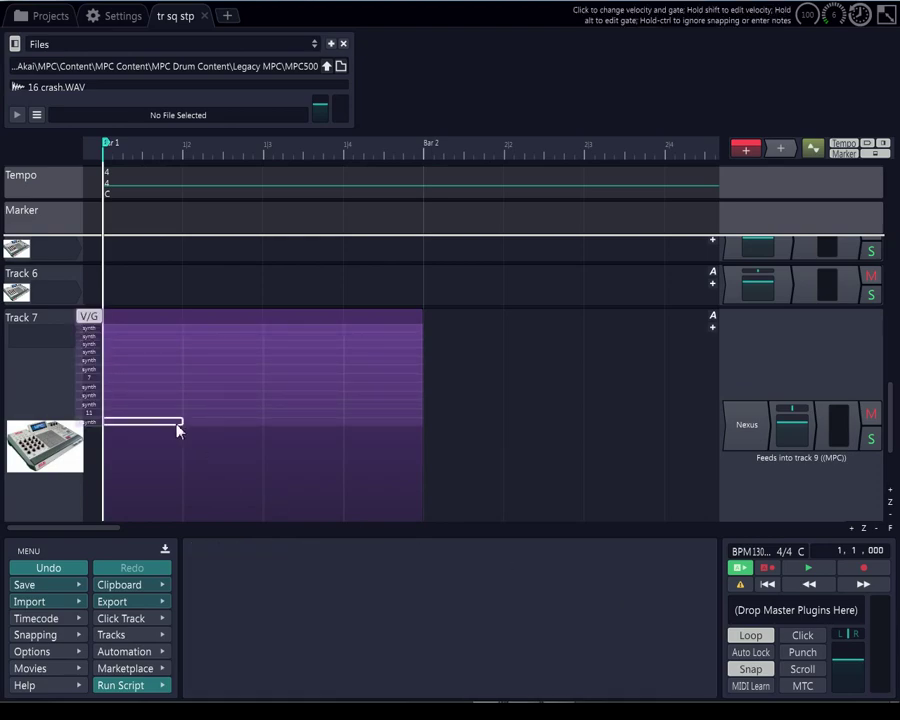
left_click(91, 385)
left_click(598, 564)
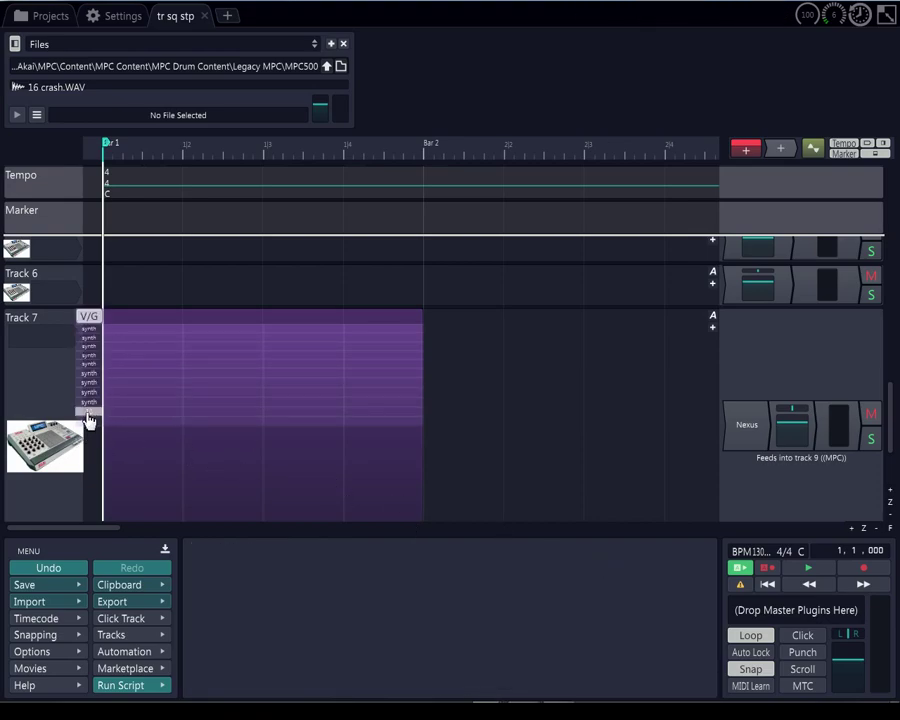
left_click(88, 411)
left_click(629, 569)
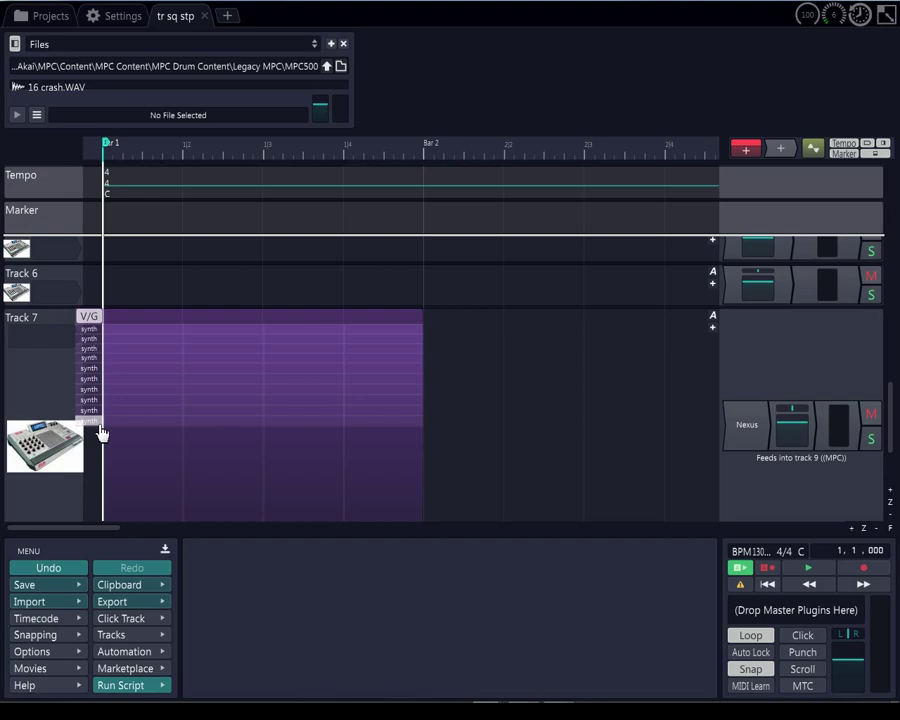
- Set the note of the step clip's first "synth" channel to F1 (29)
mouse_move(150, 330)
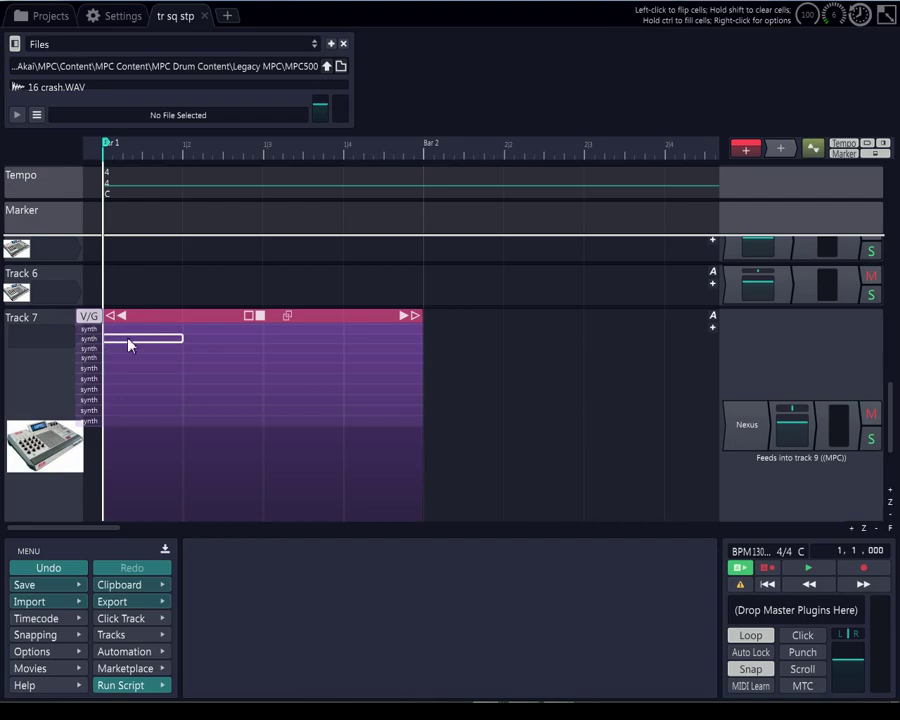
left_click(143, 317)
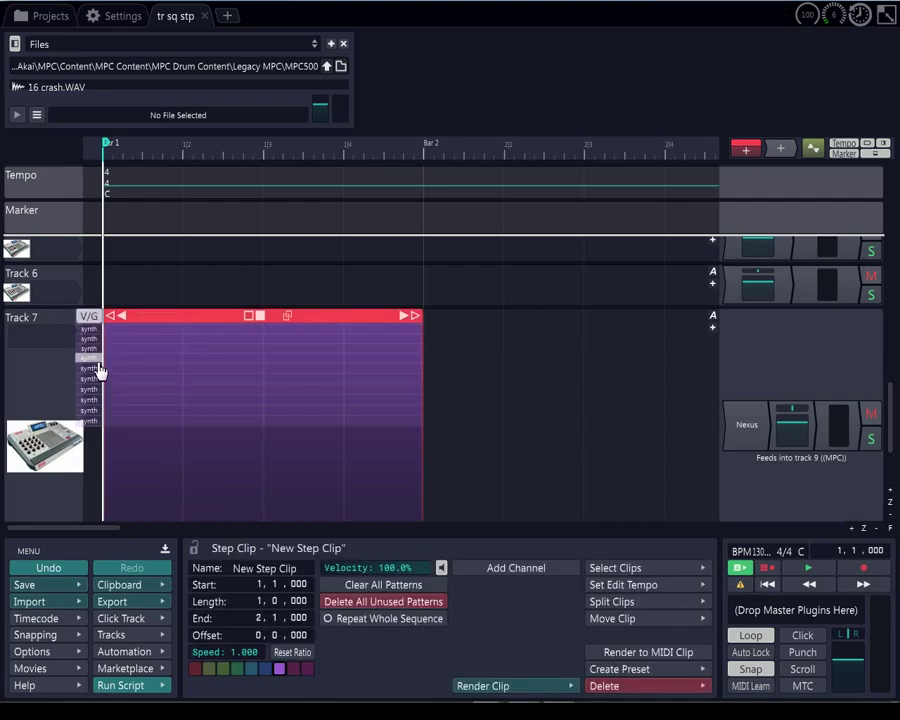
left_click(92, 332)
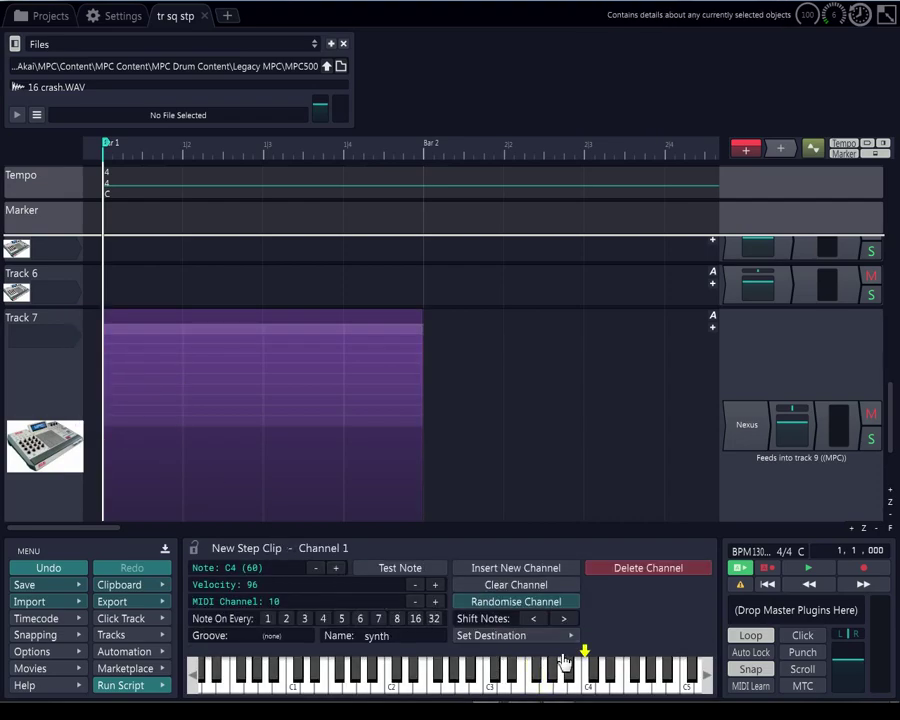
mouse_move(586, 653)
left_mouse_down()
mouse_move(491, 667)
mouse_move(392, 665)
mouse_move(383, 688)
mouse_move(296, 704)
mouse_move(334, 697)
left_mouse_up()
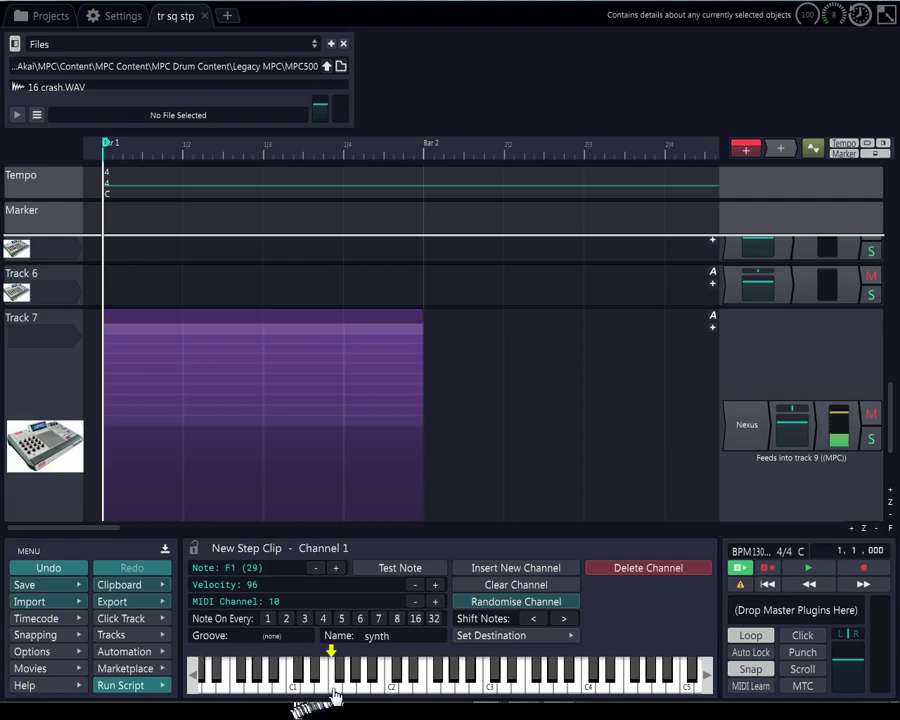
mouse_move(333, 707)
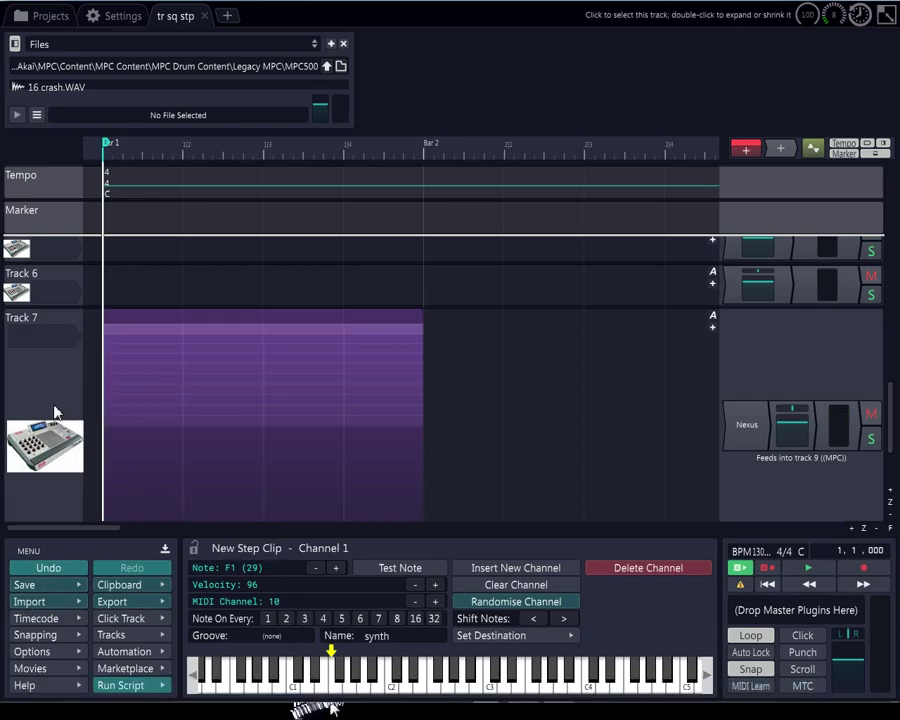
- Set the note of the second "synth" channel to G1 (31) and of the third to B1 (35)
left_click(89, 339)
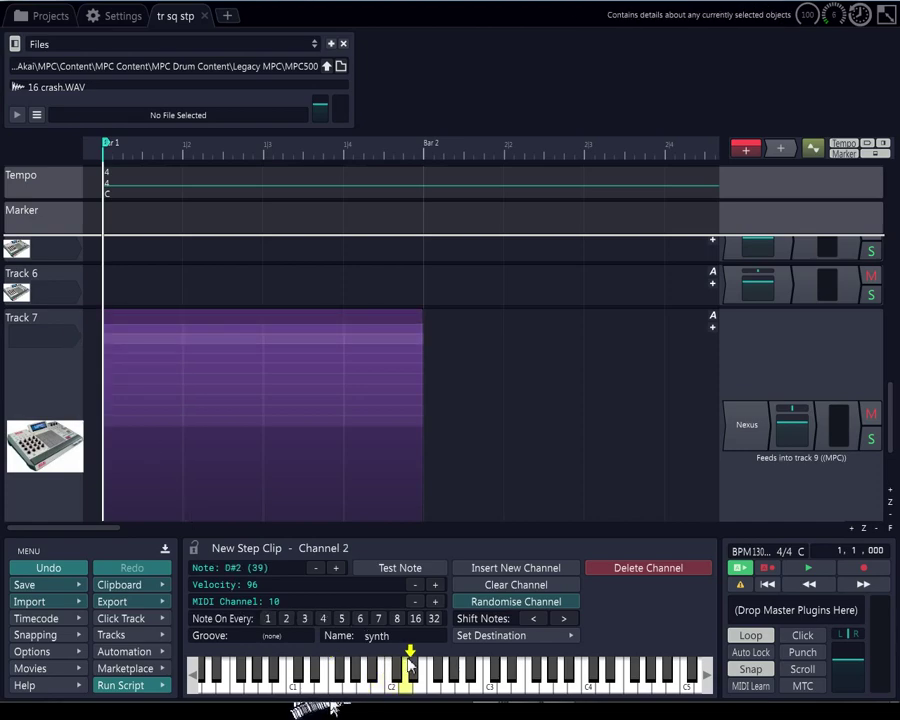
mouse_move(410, 657)
left_mouse_down()
mouse_move(337, 658)
mouse_move(300, 688)
mouse_move(349, 672)
left_mouse_up()
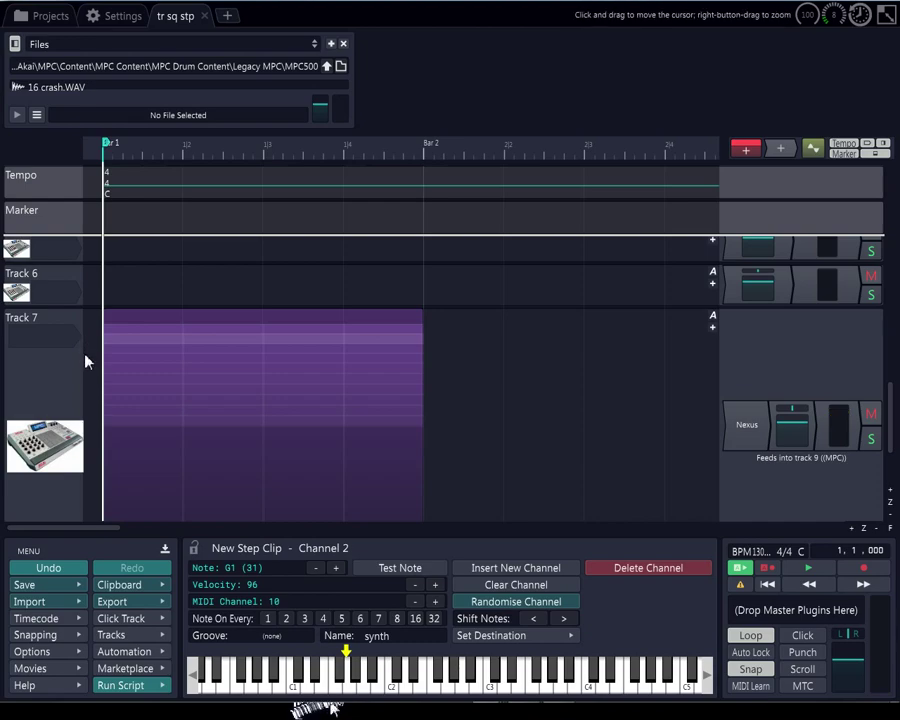
mouse_move(113, 331)
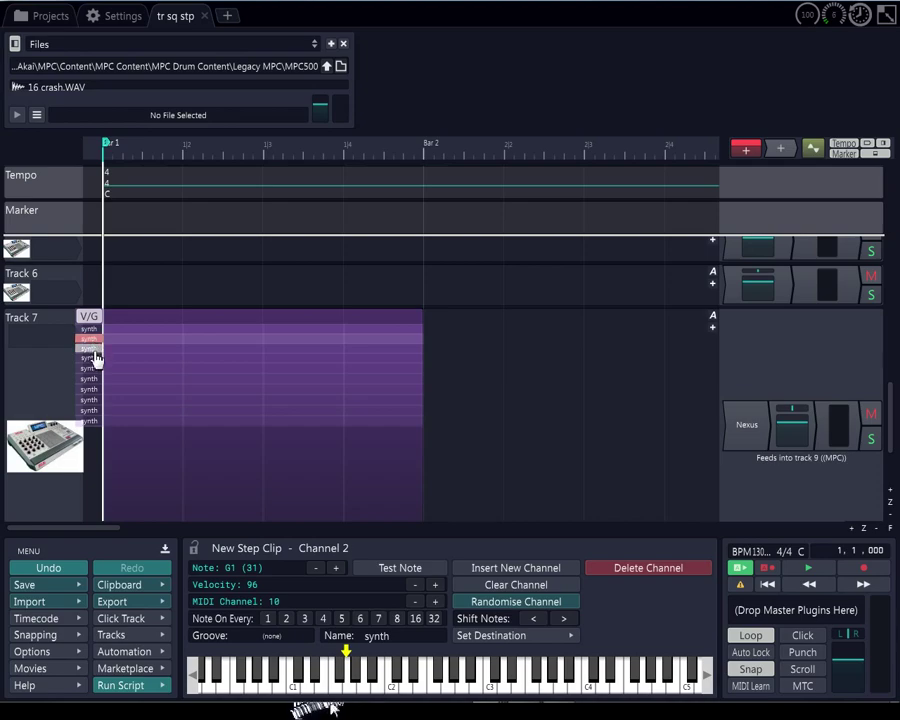
left_click(95, 355)
left_click(390, 667)
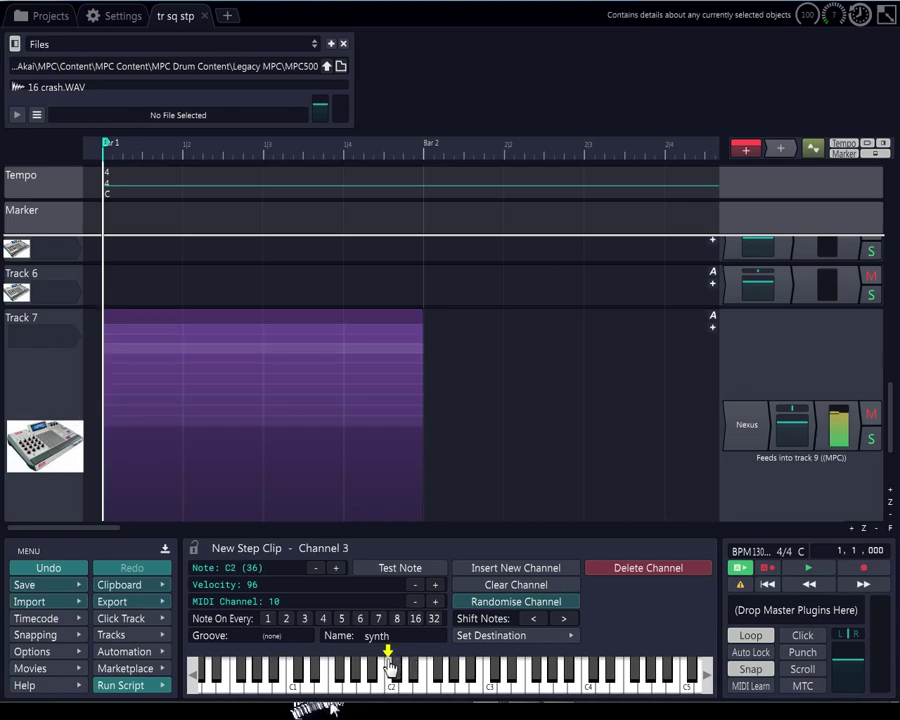
left_click(381, 670)
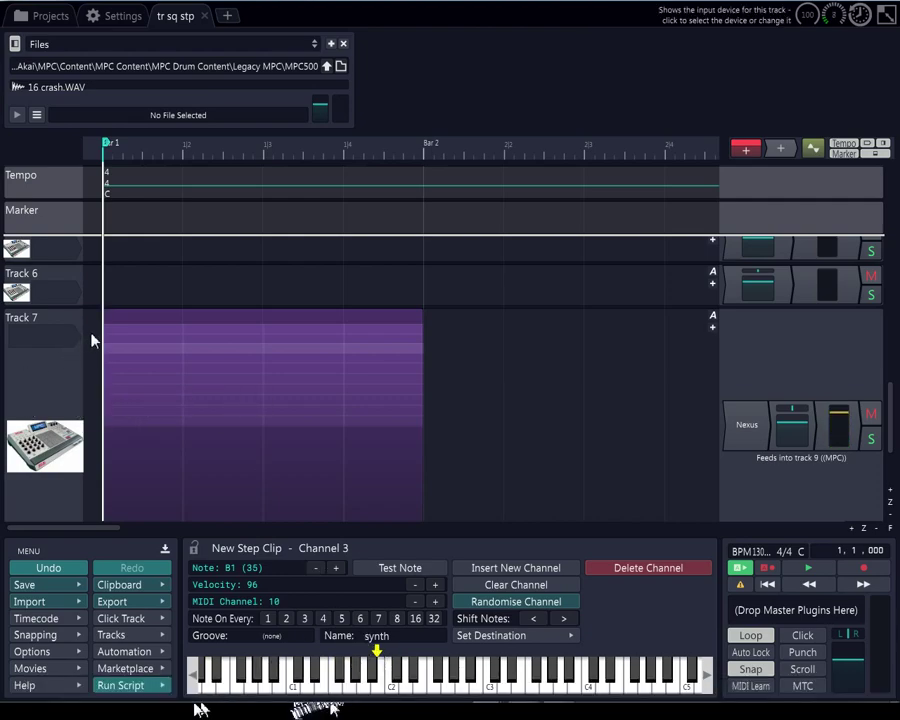
- Set the note of channel 4 to D2 (38) and of channel 5 to F3 (53)
mouse_move(124, 382)
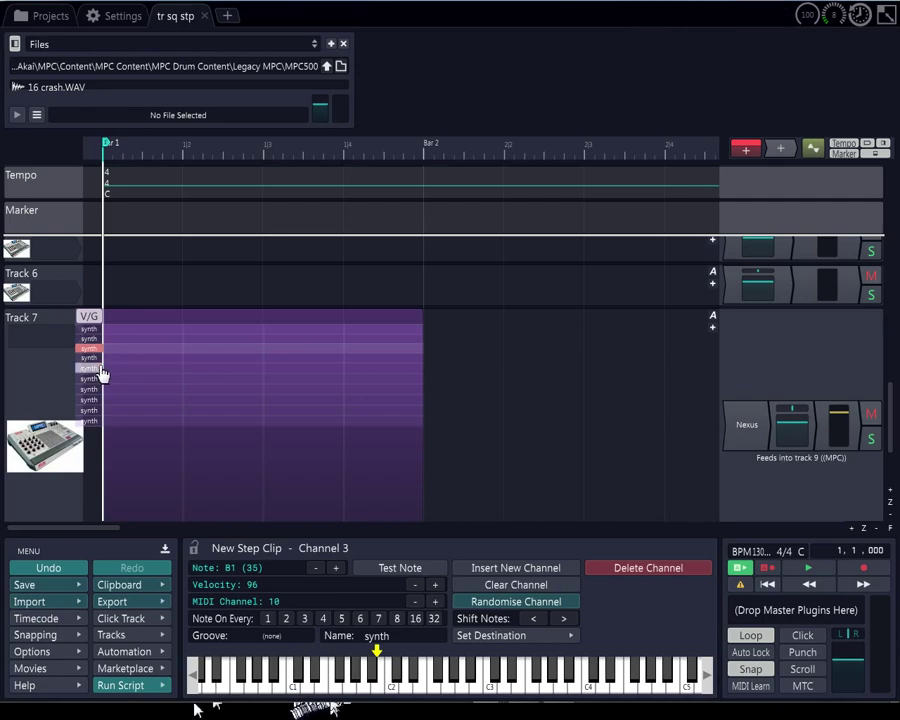
left_click(97, 359)
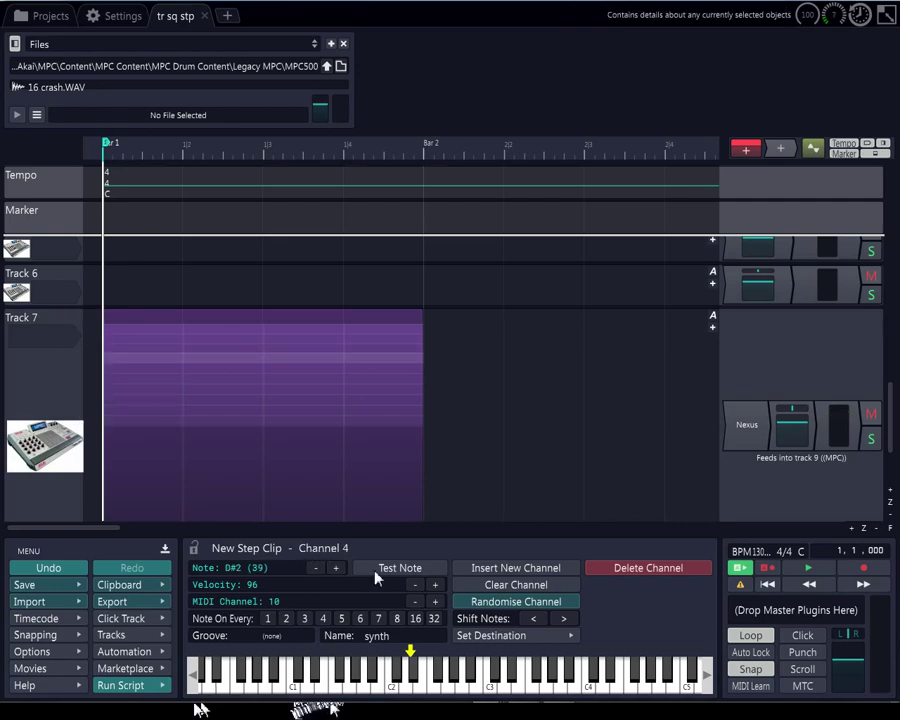
left_click(405, 661)
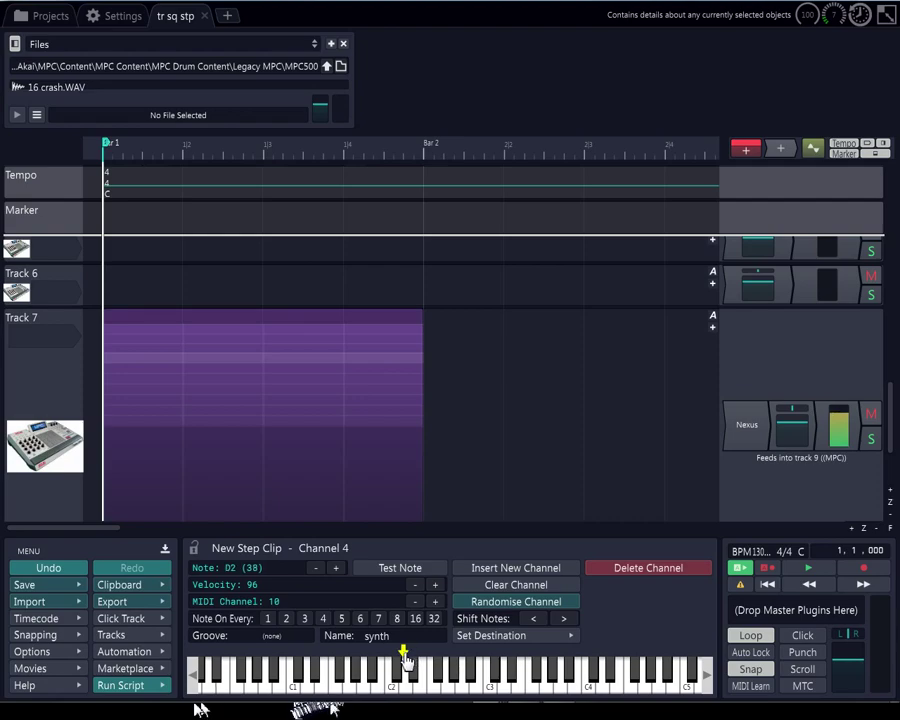
mouse_move(118, 444)
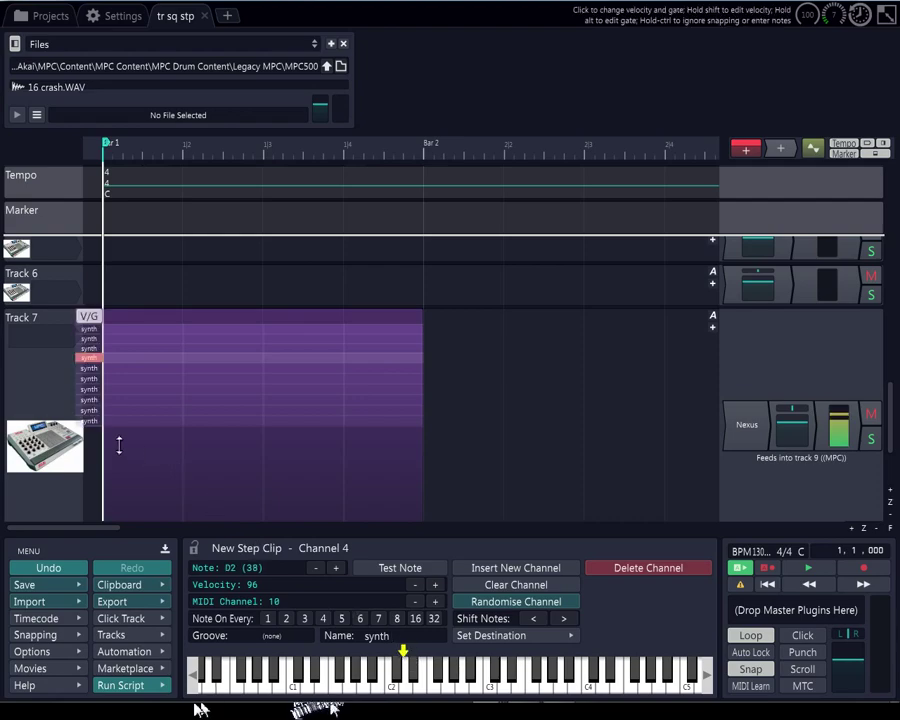
left_click(89, 368)
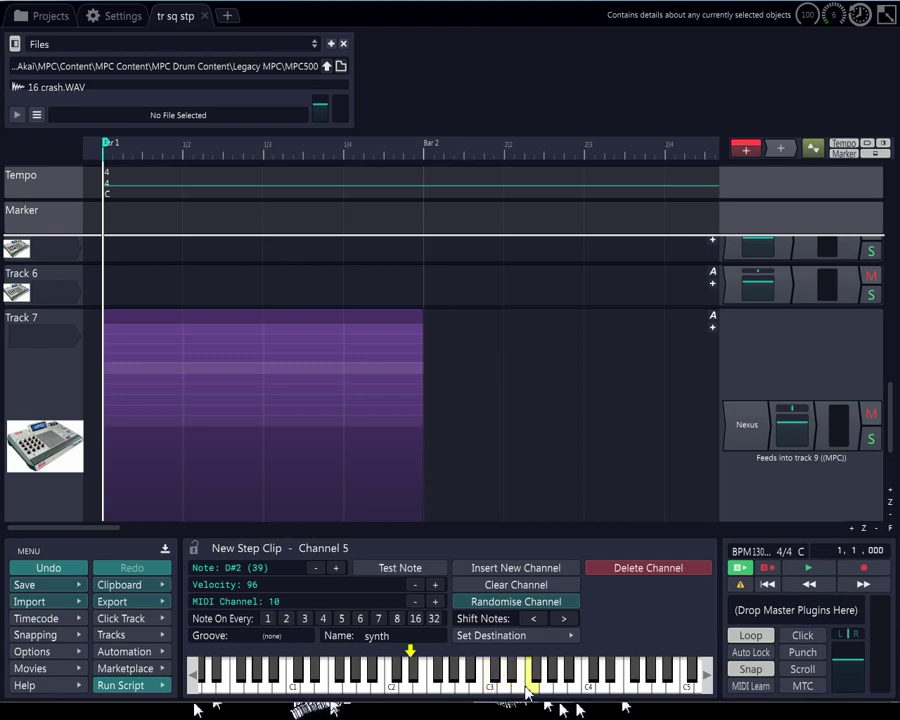
left_click(529, 688)
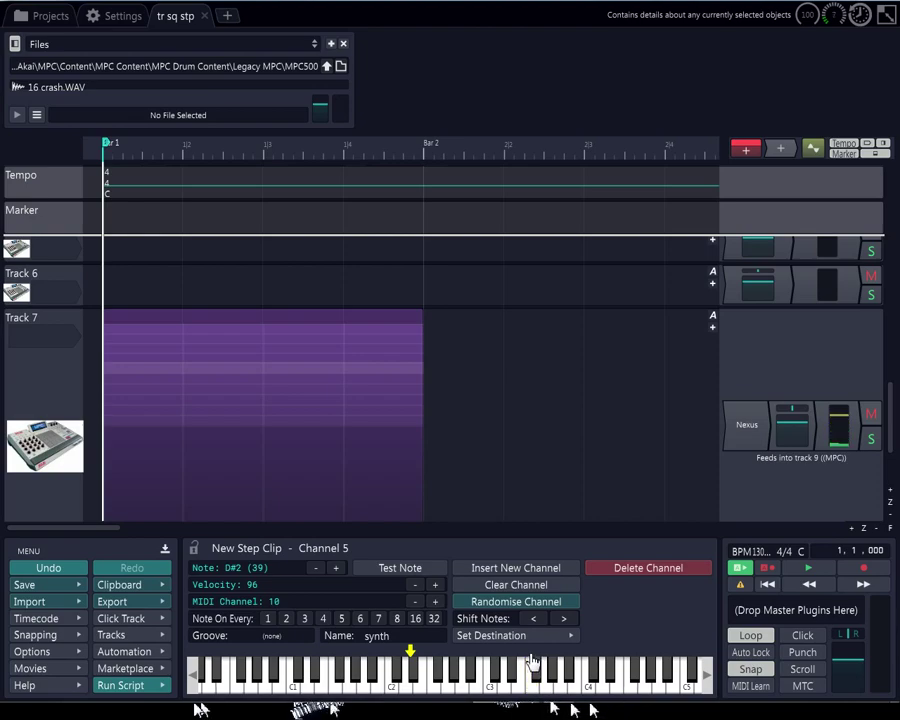
left_click(531, 661)
- Set the note of the sixth "synth" channel to A3 (57)
mouse_move(173, 474)
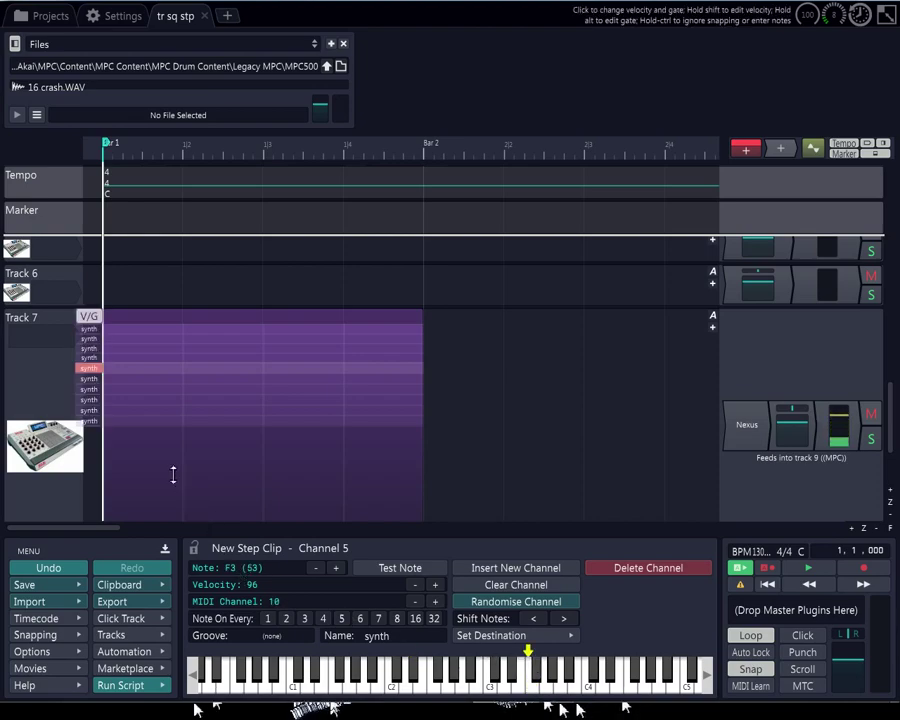
left_click(88, 380)
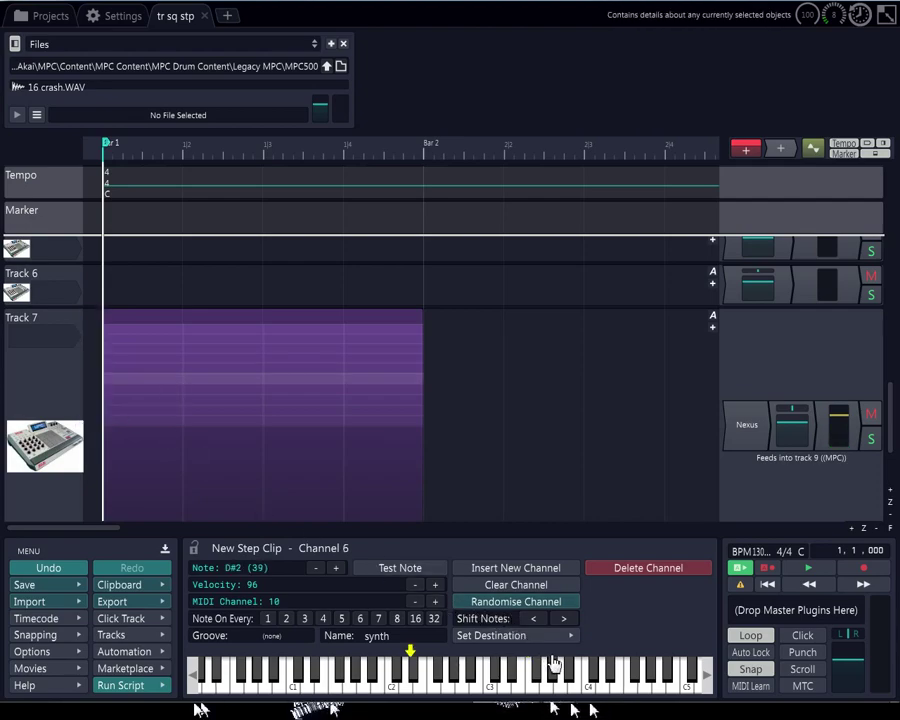
left_click(557, 664)
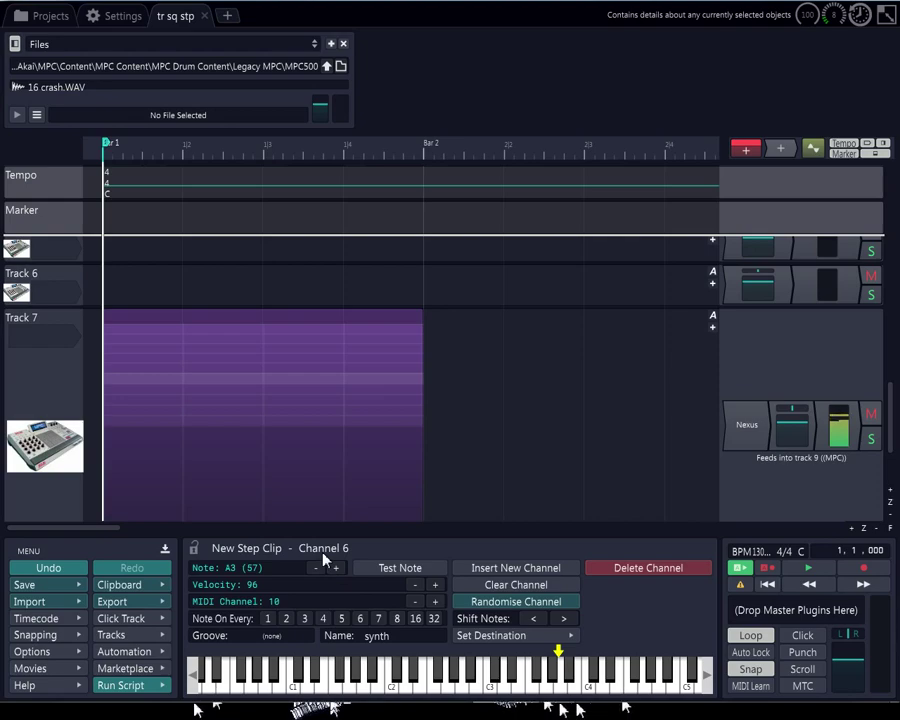
- Set the note of channel 8 to C4 (60) and of channel 9 to E4 (64)
mouse_move(261, 518)
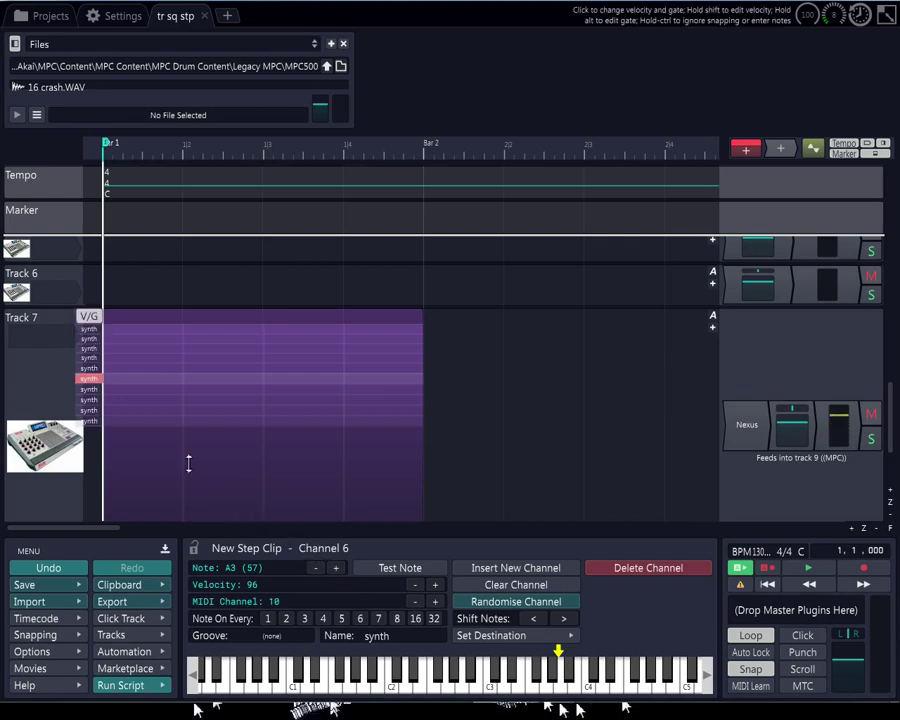
left_click(100, 406)
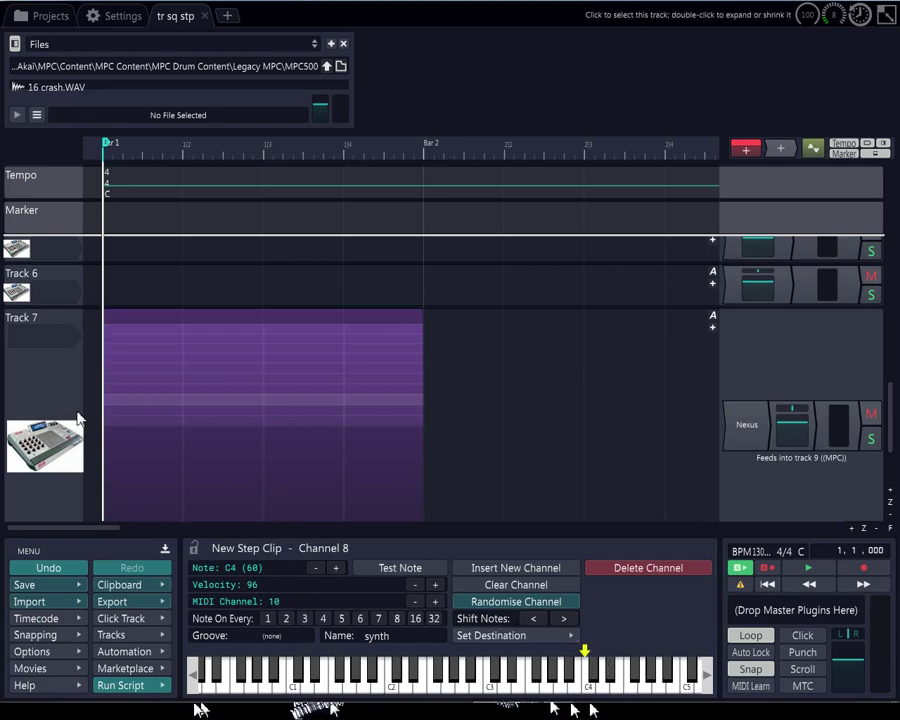
left_click(91, 412)
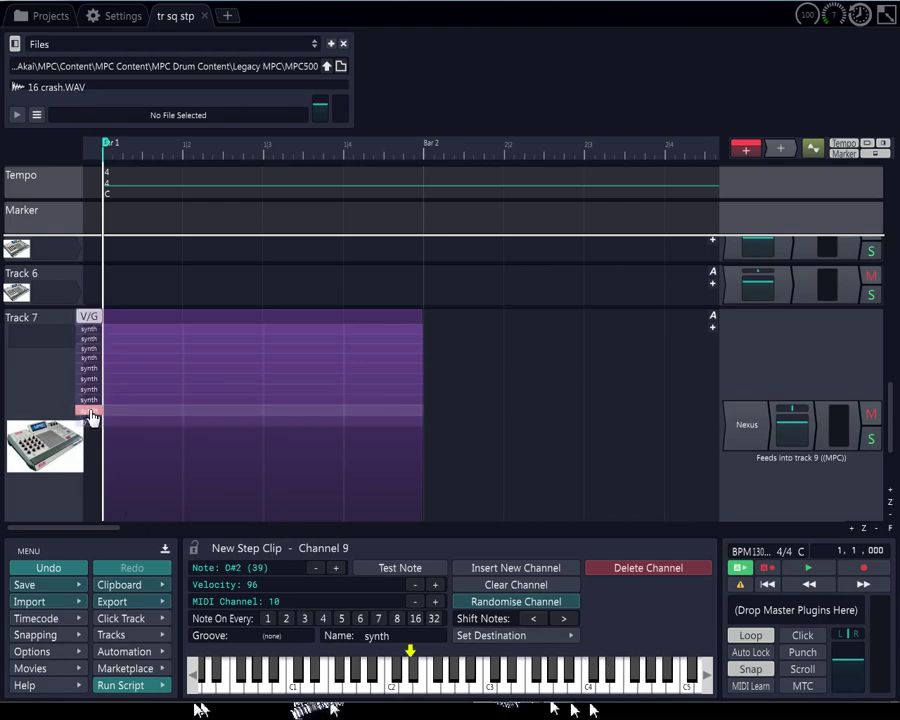
left_click(615, 660)
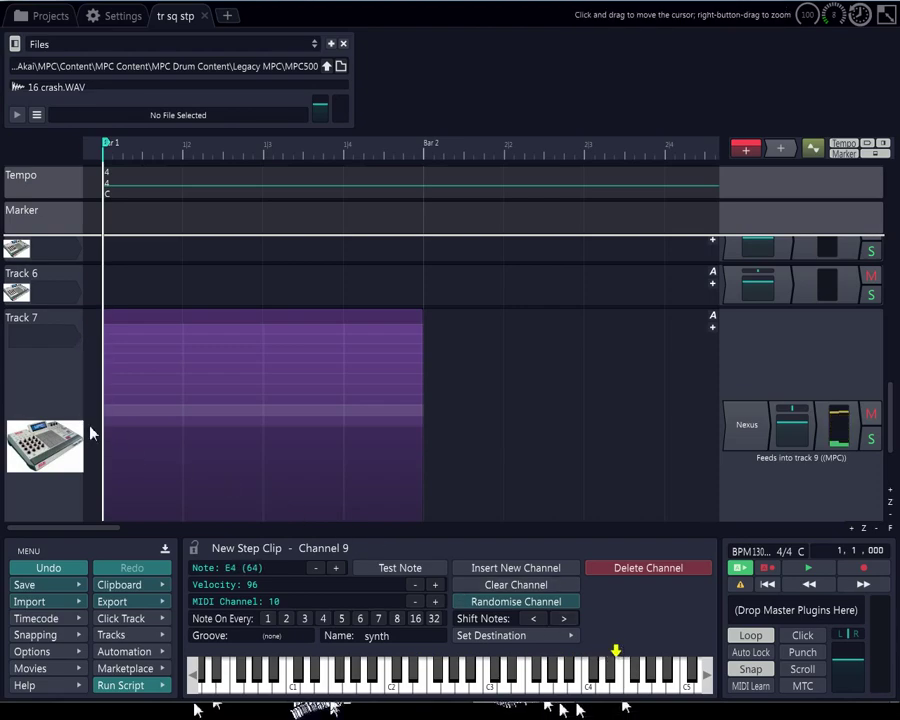
- Fill the first-beat cells of channels 1 to 4 in the step clip to form a chord
mouse_move(110, 376)
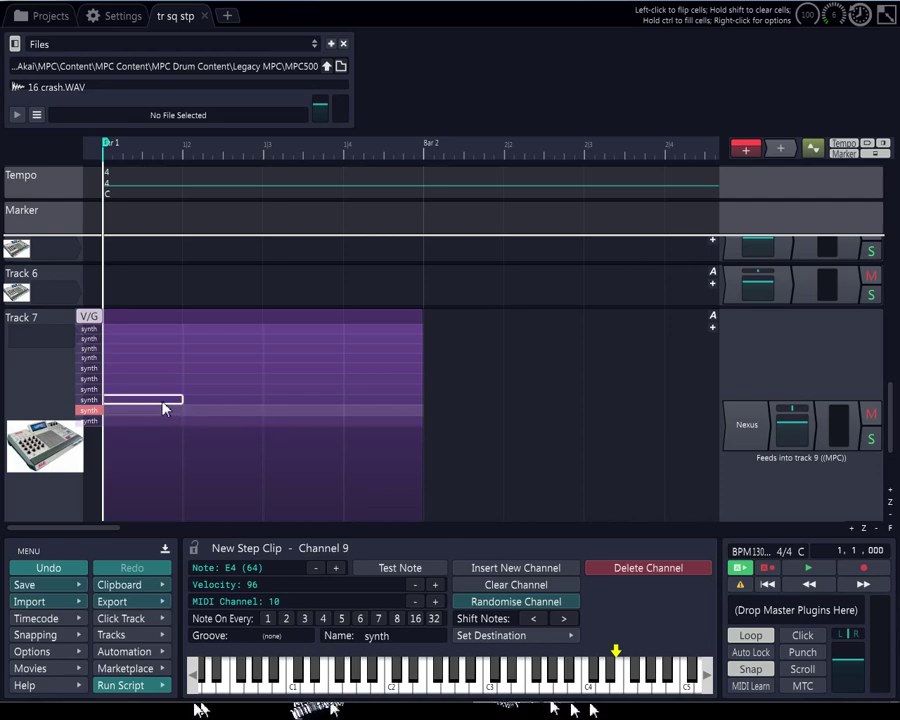
left_click(150, 333)
left_click(150, 340)
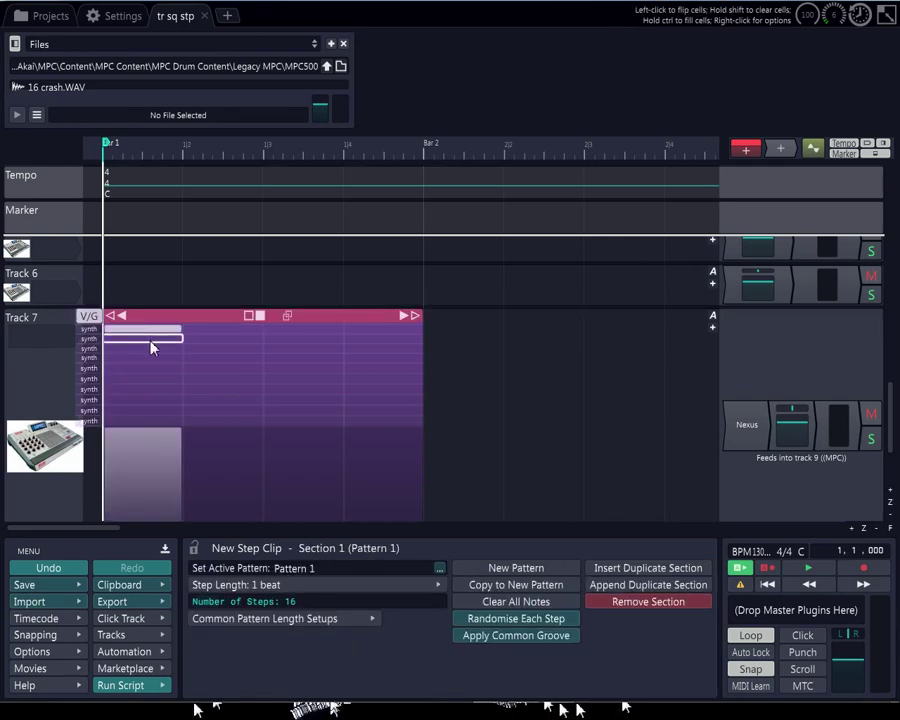
left_click(152, 349)
left_click(160, 357)
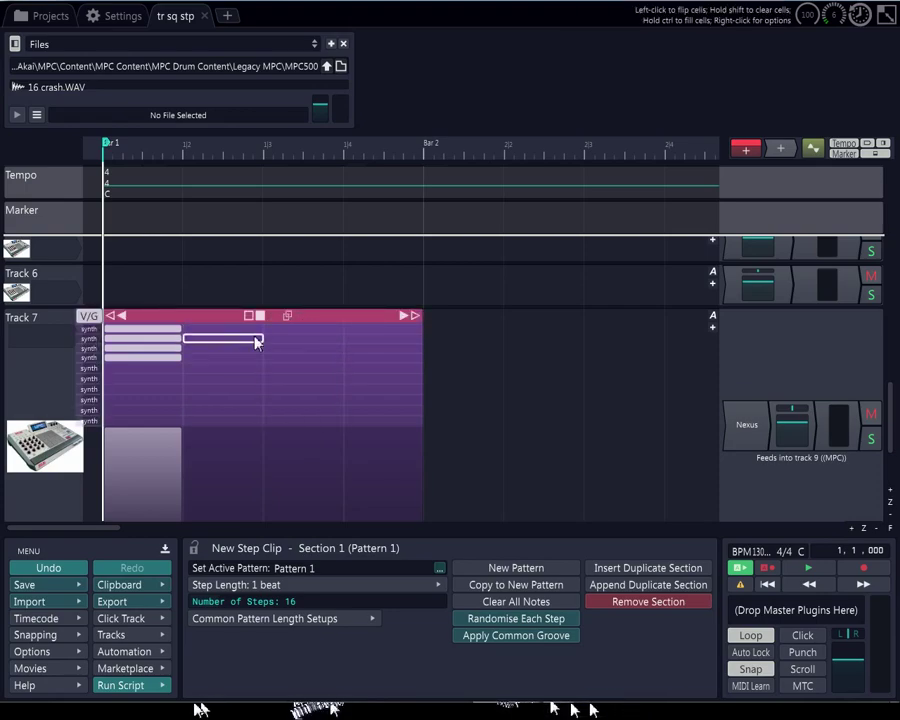
- Shorten the step clip to one beat and place the loop's end marker at Bar 2
left_click_drag(418, 320, 182, 368)
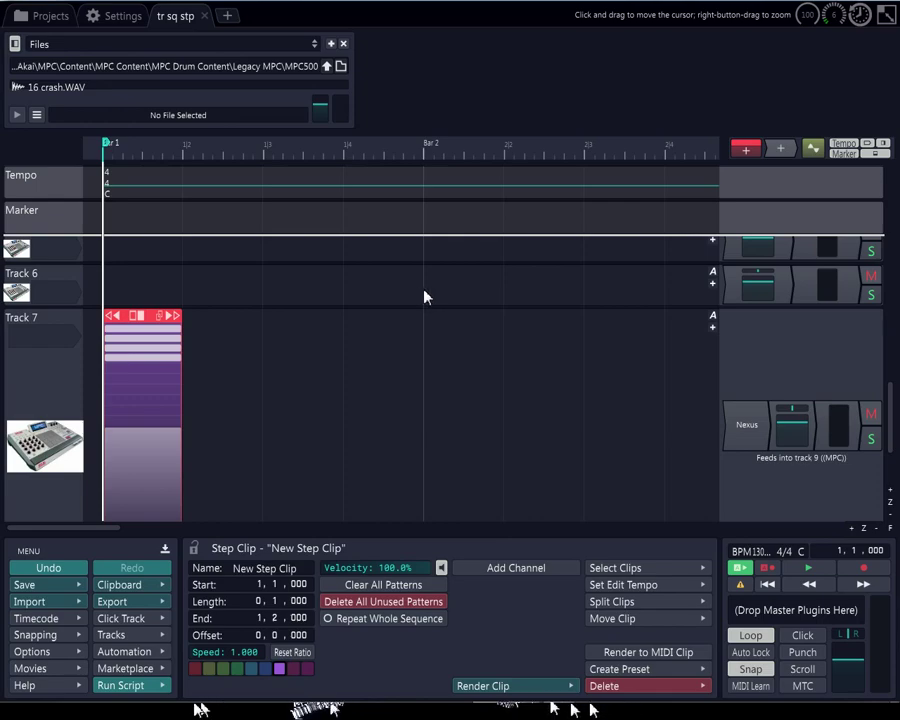
scroll(357, 258, "down", 10)
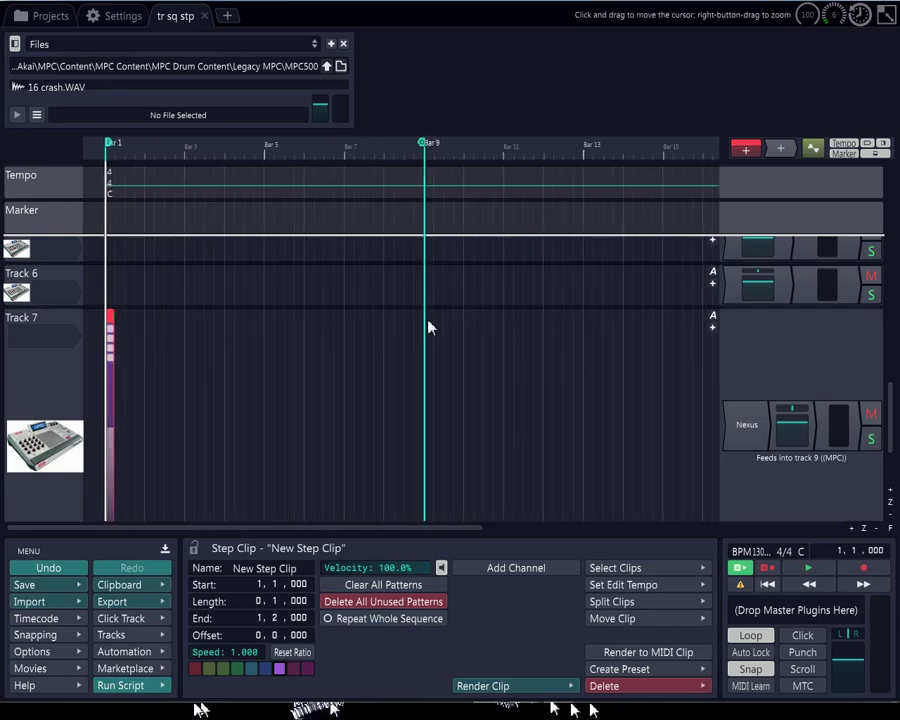
left_click_drag(426, 318, 146, 373)
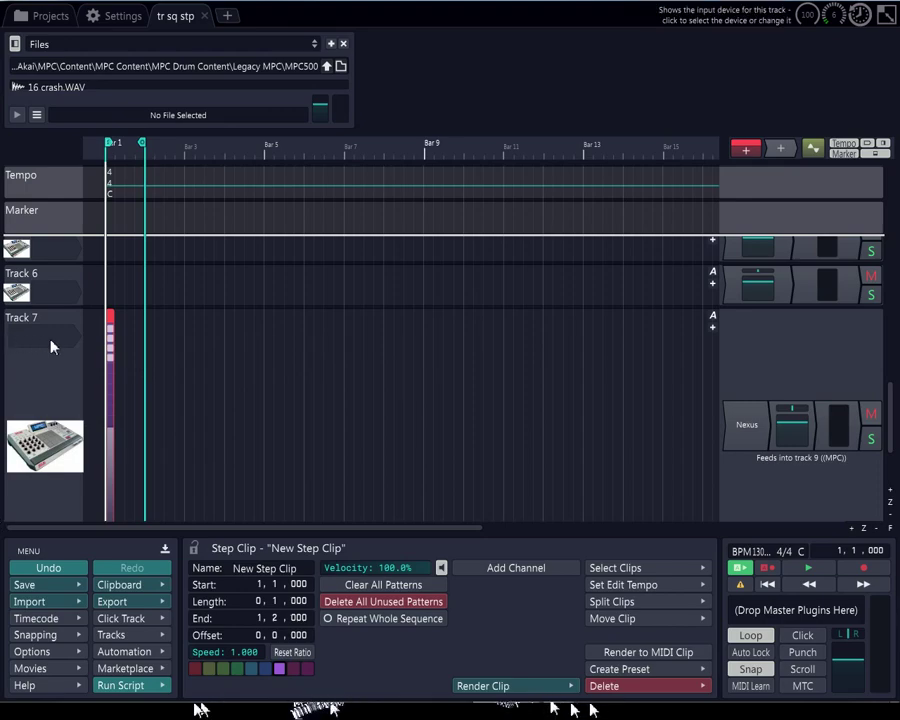
- Play back the one-bar loop to hear the chord in the step clip
scroll(87, 328, "up", 1)
scroll(87, 329, "up", 5)
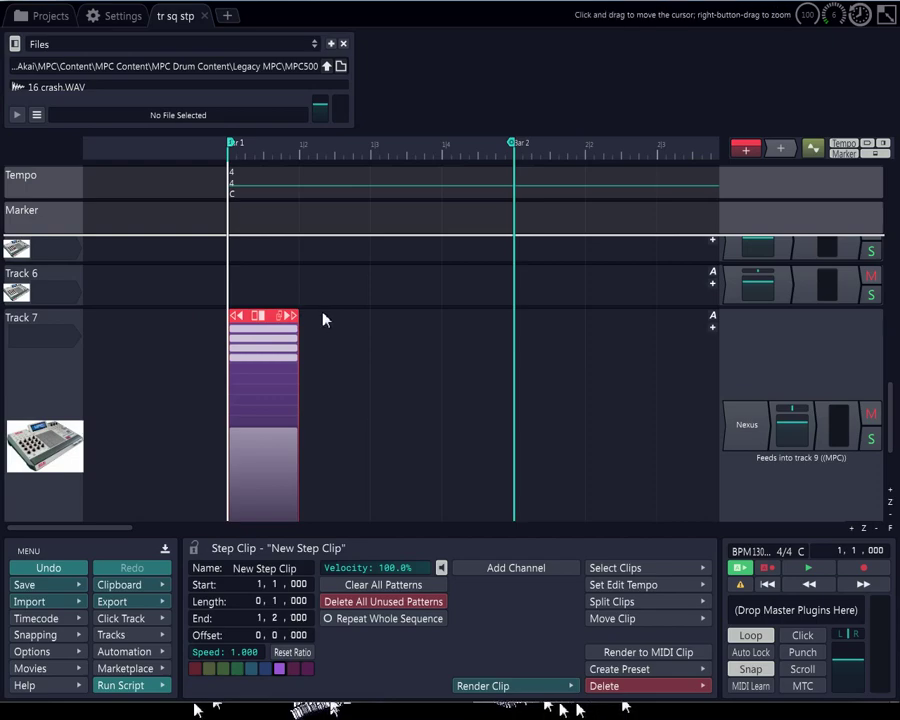
scroll(320, 314, "down", 3)
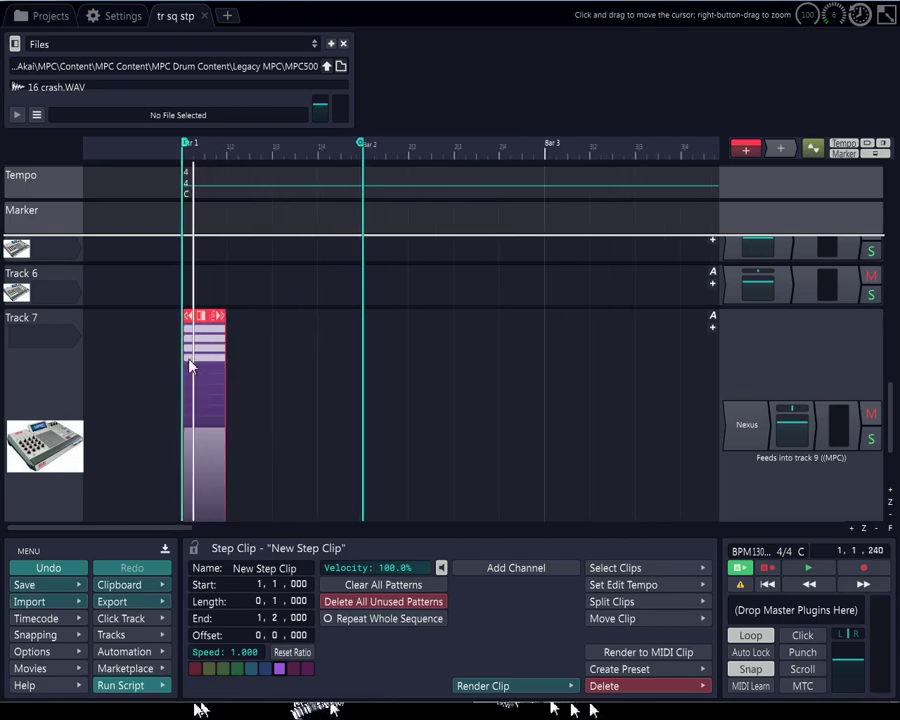
scroll(196, 356, "up", 1)
scroll(195, 354, "up", 5)
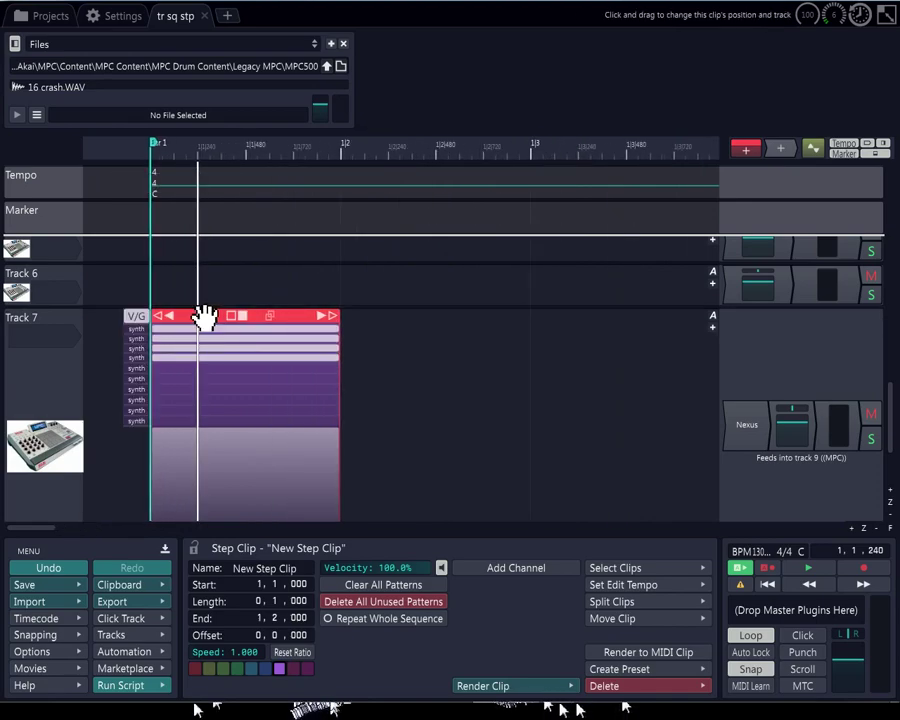
scroll(204, 318, "down", 2)
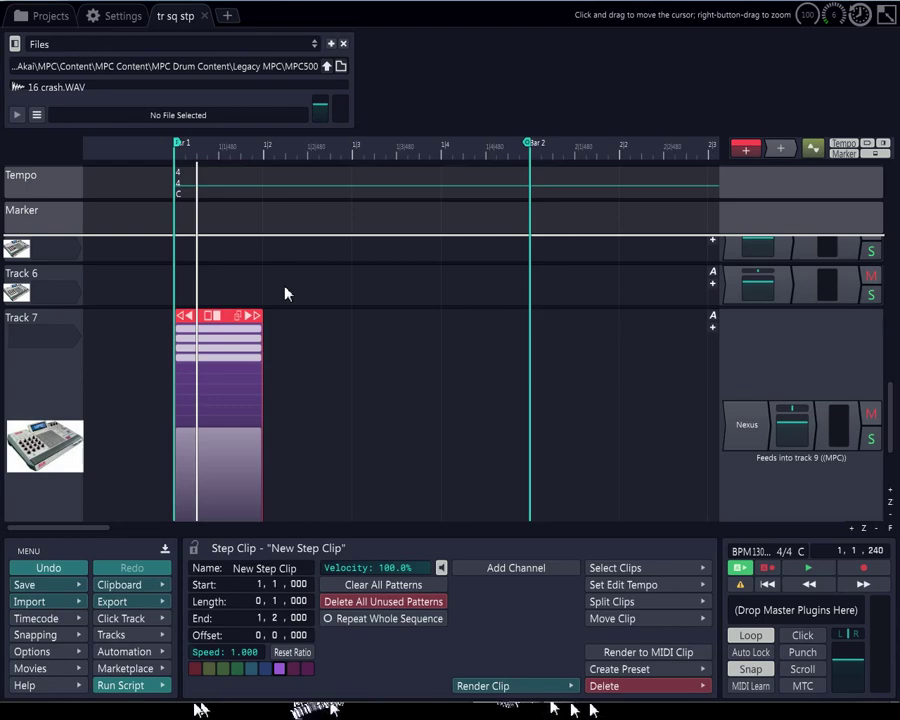
left_click(797, 577)
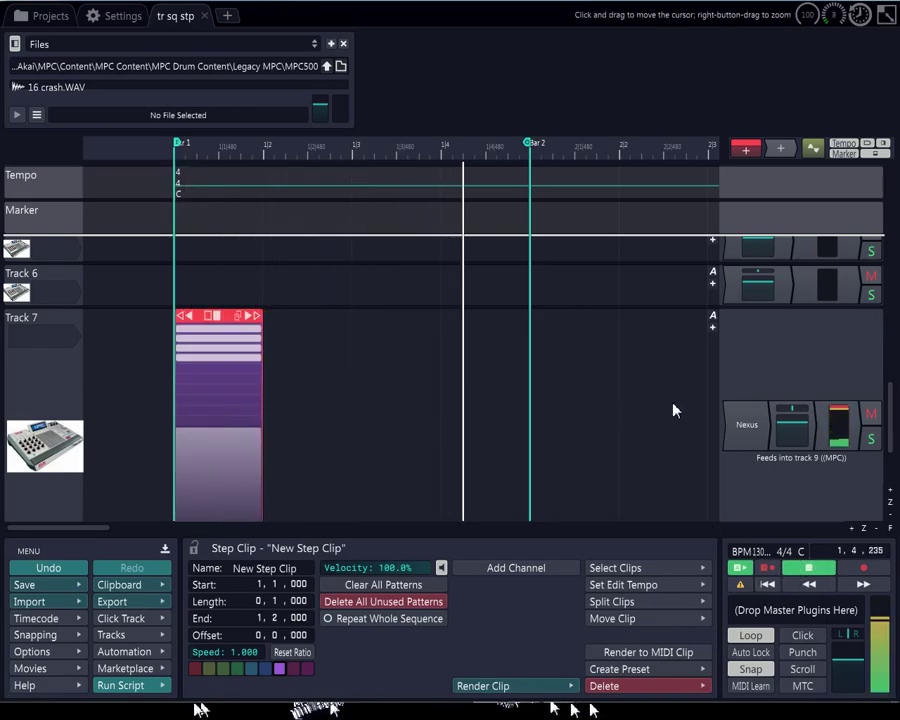
- Open the Nexus plugin on Track 7 and load the Arpeggios preset Baroque Renaissance
left_click(750, 422)
double_click(752, 420)
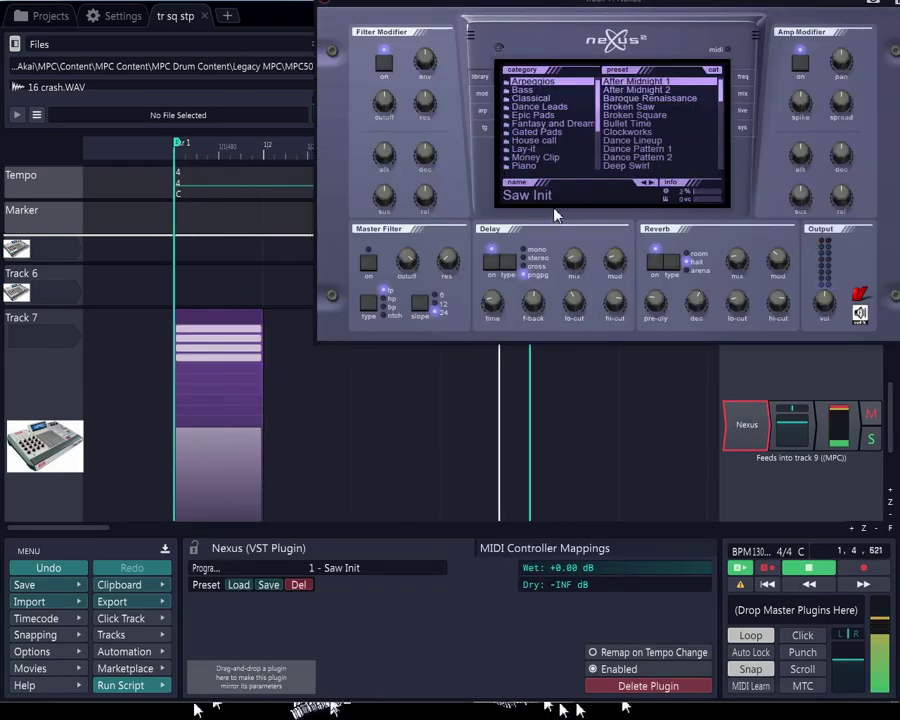
left_click(627, 99)
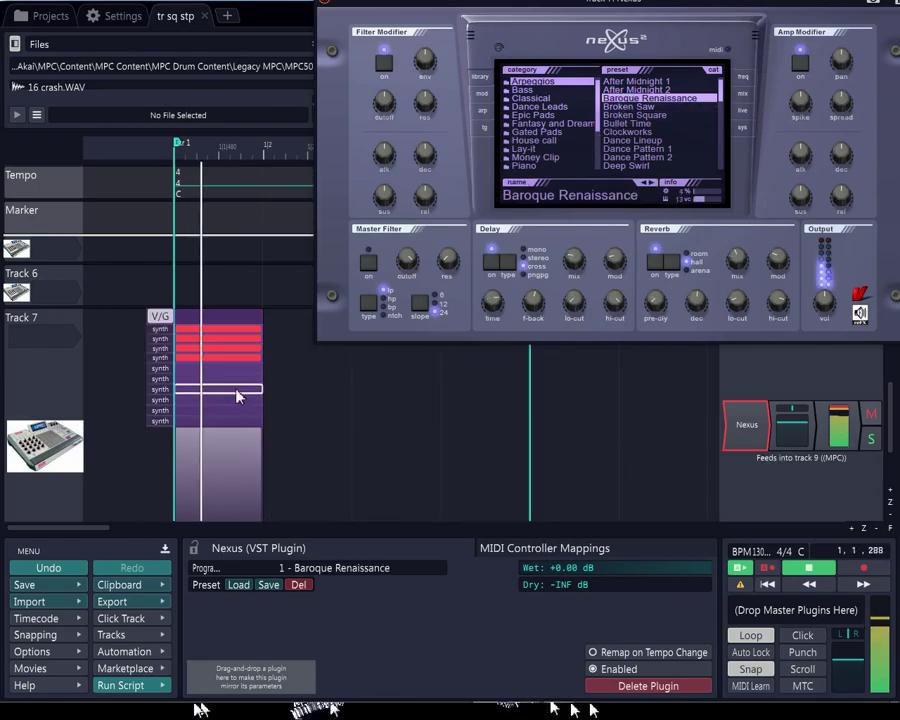
- Solo Track 7 and load the preset Bare Square from the Bass category in its Nexus plugin
left_click(158, 335)
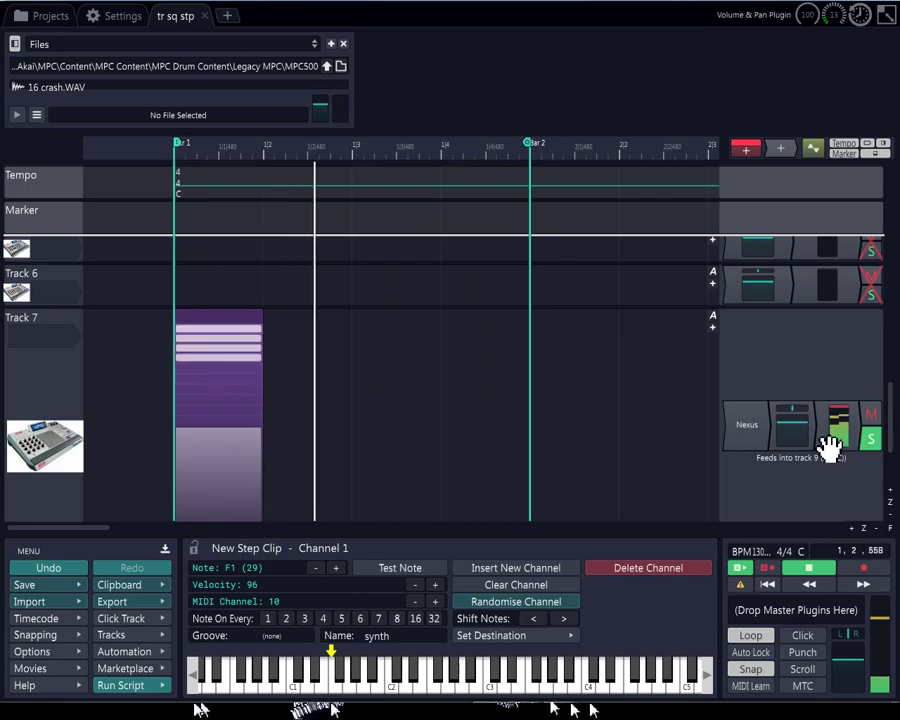
double_click(757, 430)
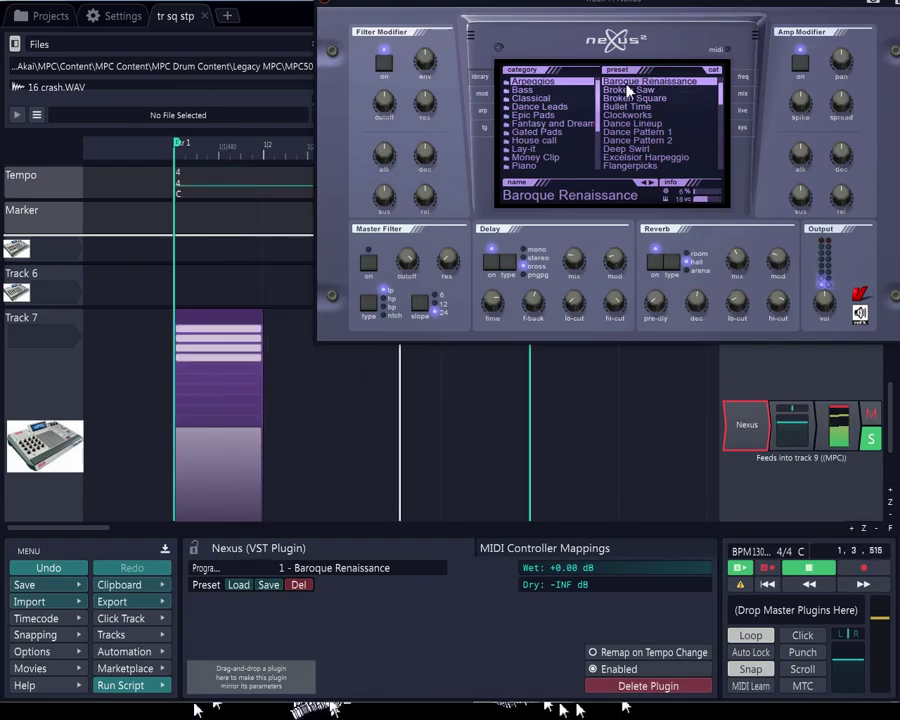
left_click(580, 90)
left_click(632, 84)
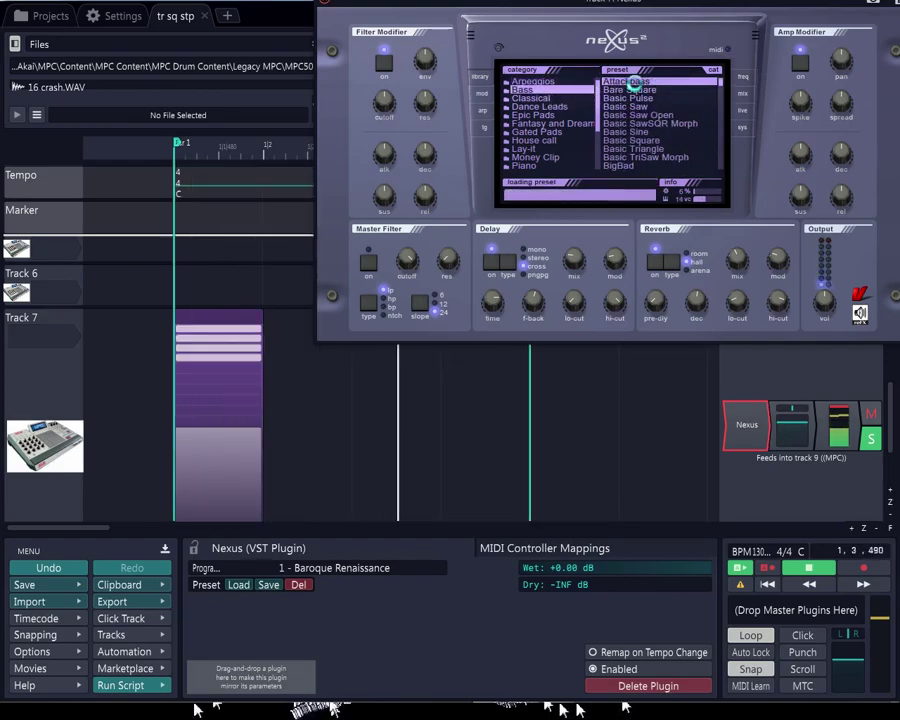
left_click(629, 91)
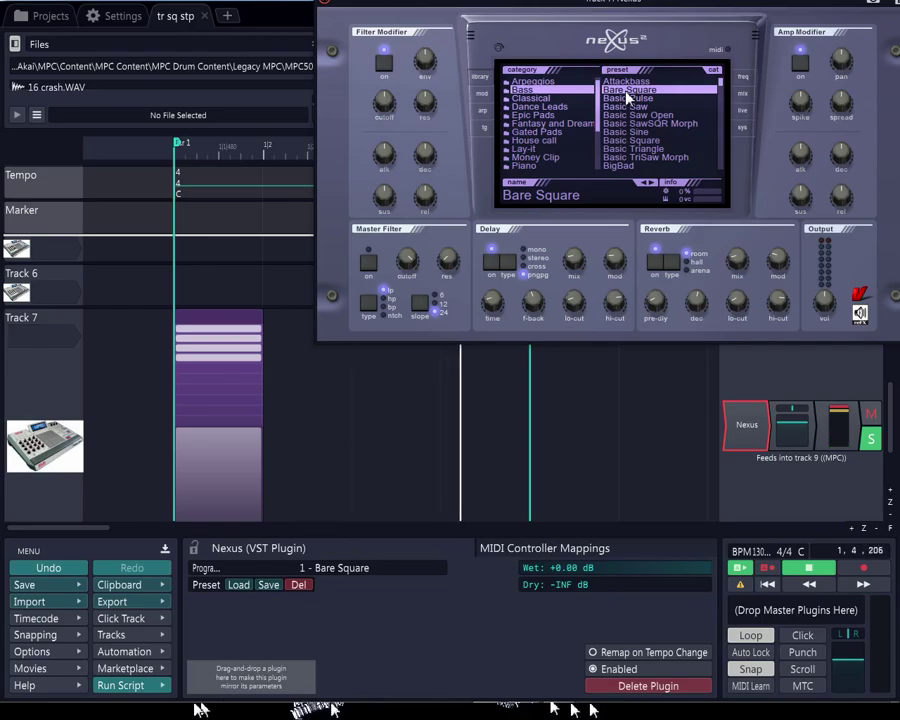
- Clear the chord in the Track 7 step clip's upper channels and fill the sixth through ninth synth channels instead
left_click(188, 345)
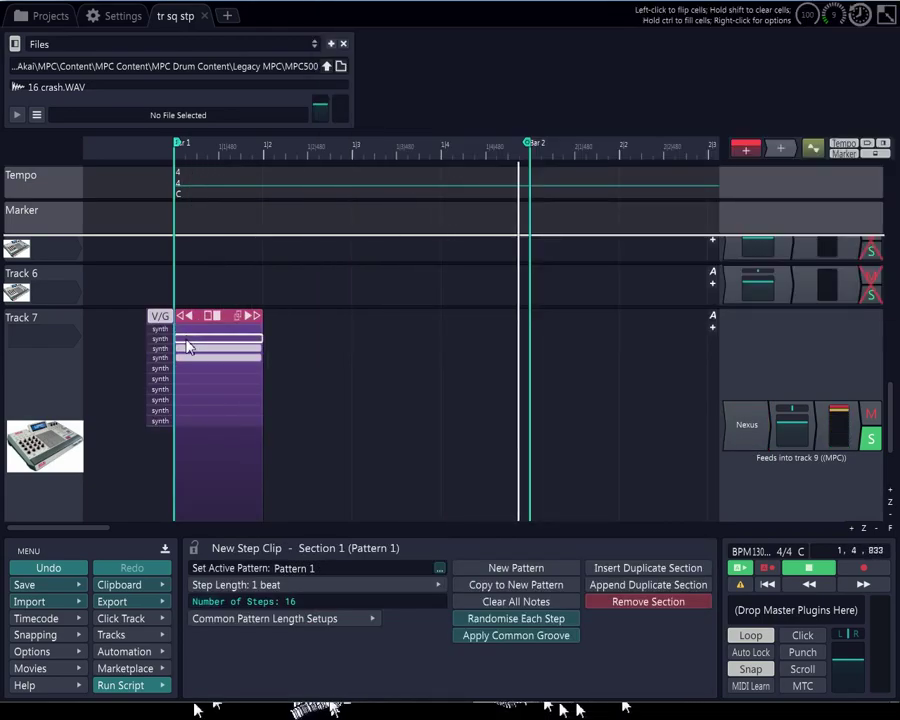
left_click_drag(194, 380, 197, 410)
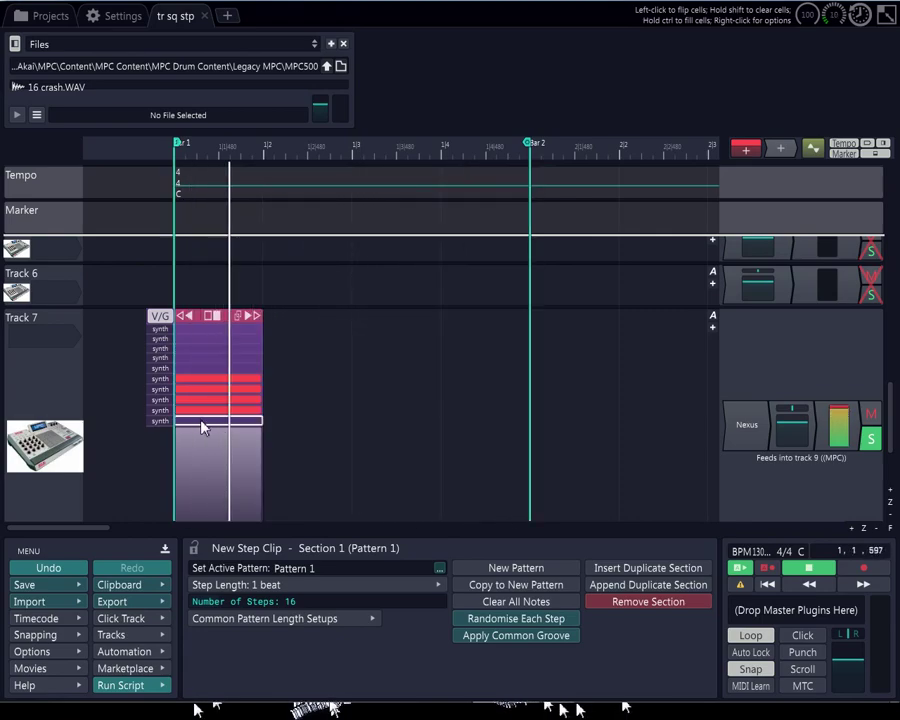
left_click(195, 316)
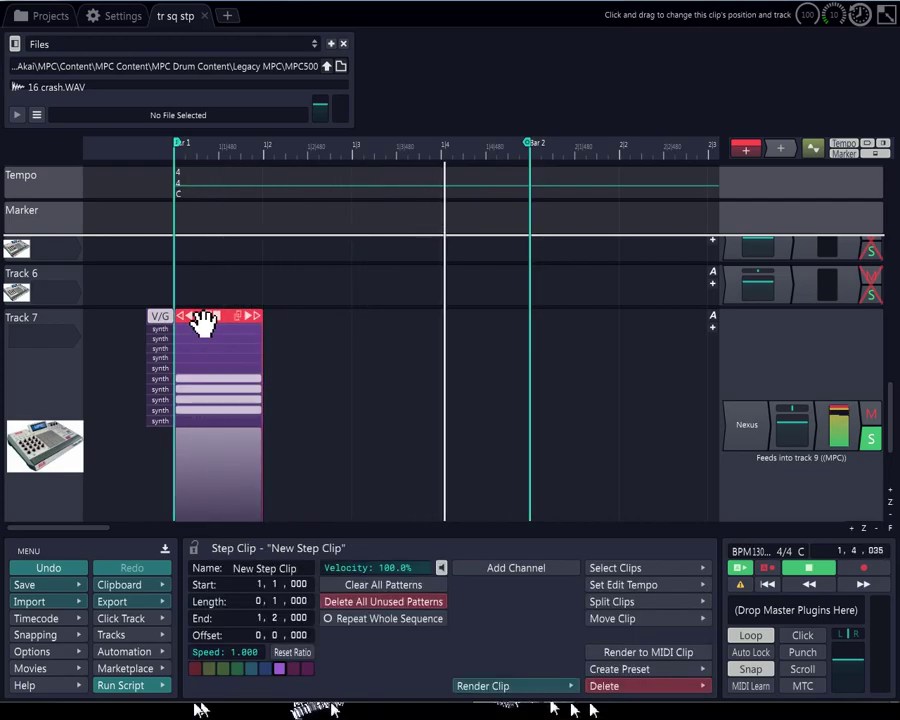
- Move the Nexus plugin from Track 7 onto a newly inserted track and place that track below the MPC track
left_click(36, 329)
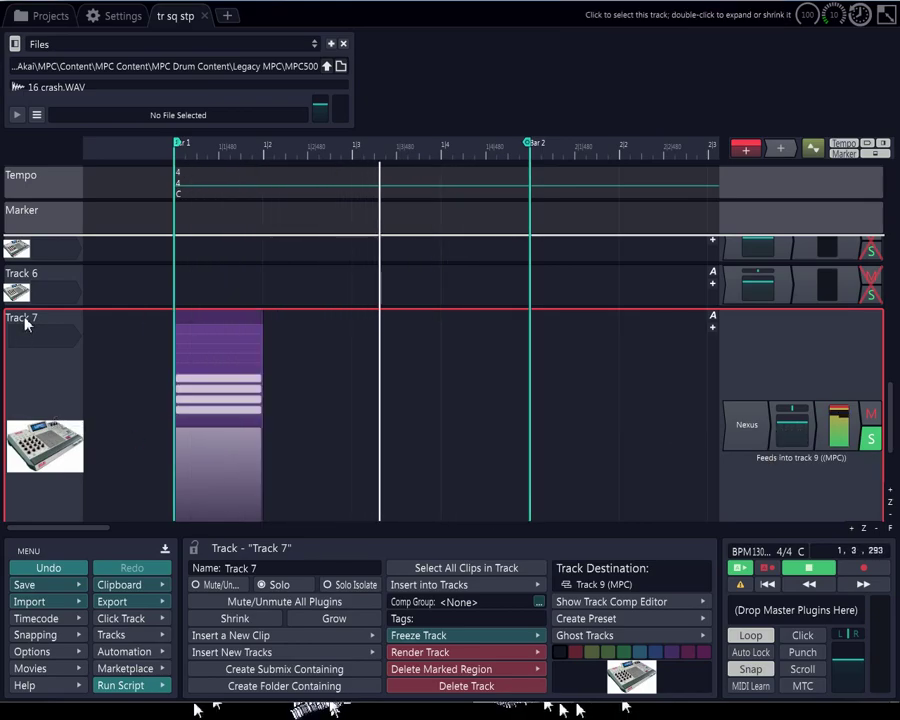
key("ctrl+t")
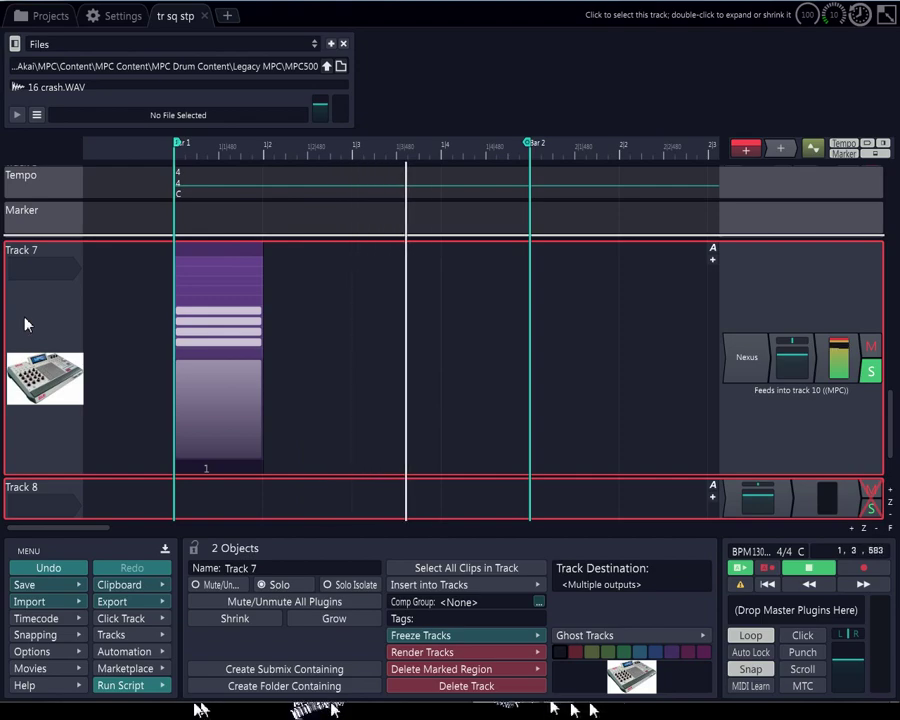
left_click_drag(735, 335, 740, 502)
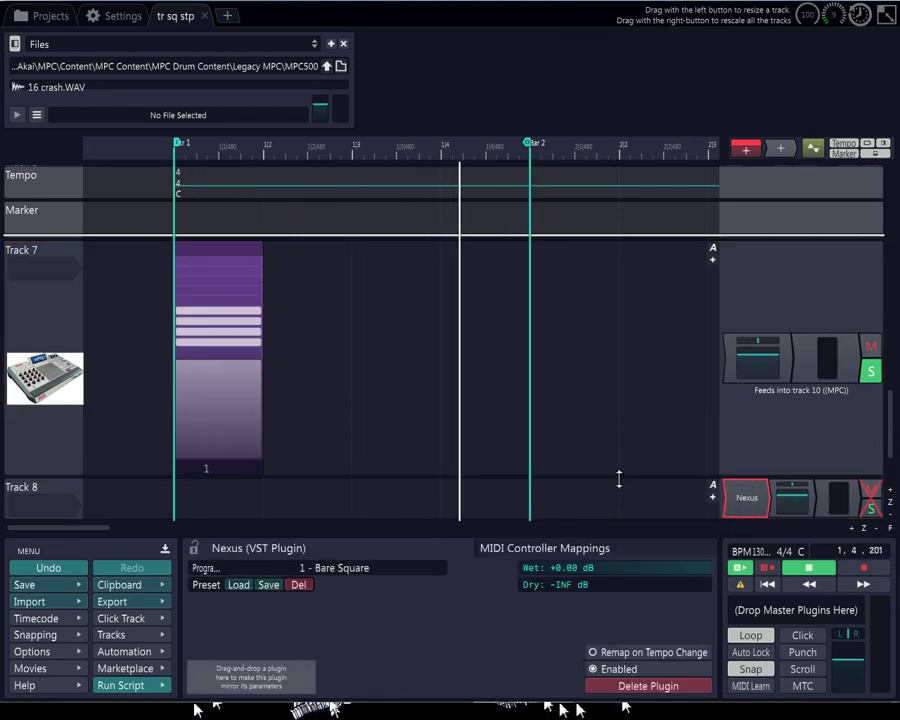
left_click(40, 493)
mouse_move(40, 494)
left_mouse_down()
mouse_move(44, 518)
mouse_move(33, 480)
left_mouse_up()
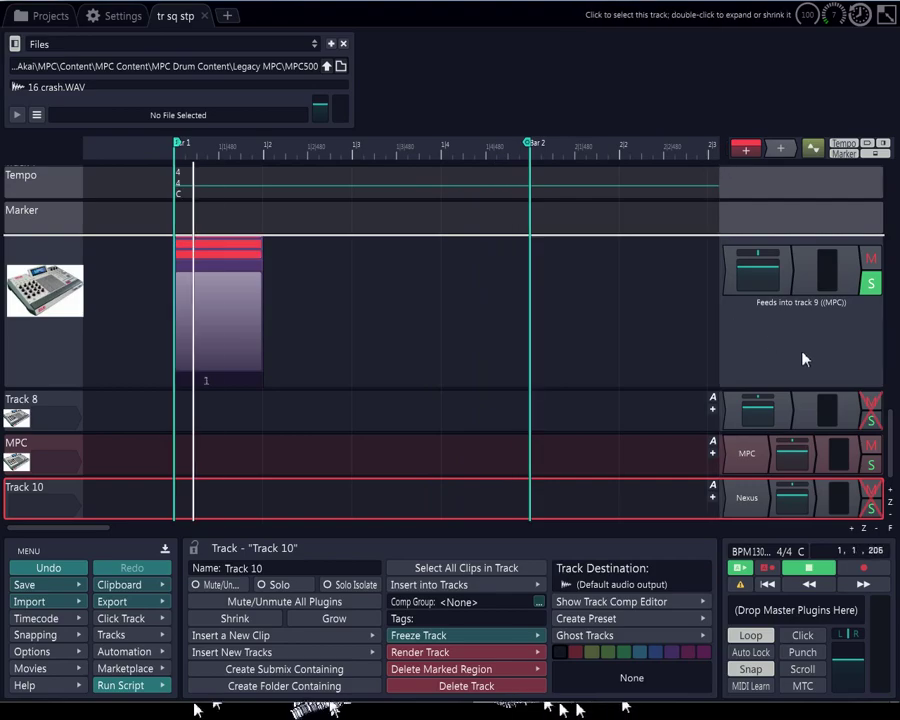
- Move the chord step clip from Track 7 to Track 10 at Bar 1 and turn off Track 7's solo
left_click_drag(884, 452, 893, 420)
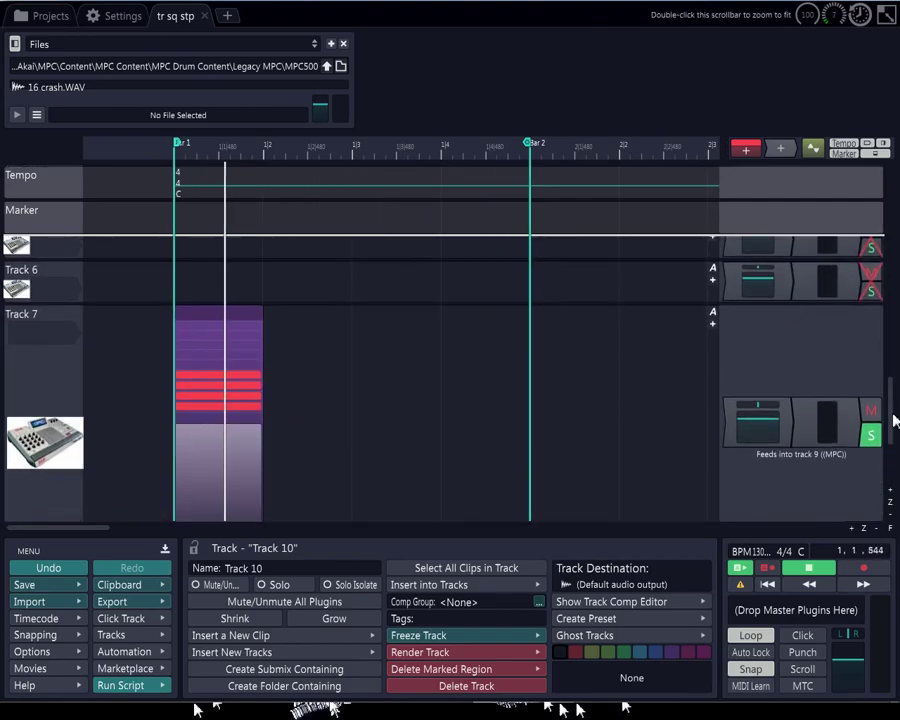
left_click(203, 323)
left_click_drag(203, 323, 193, 484)
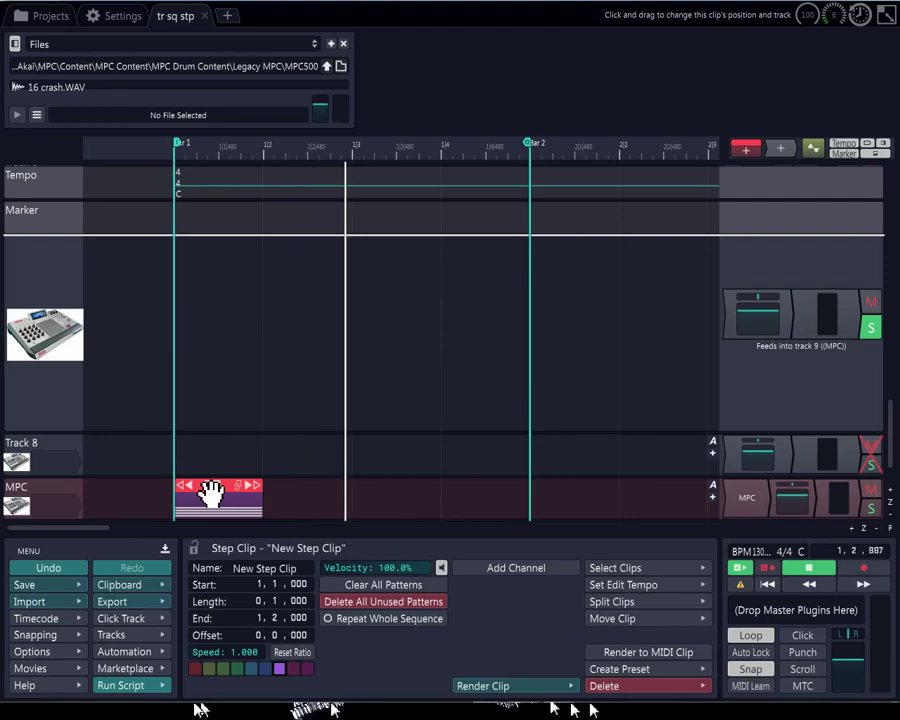
scroll(114, 476, "down", 3)
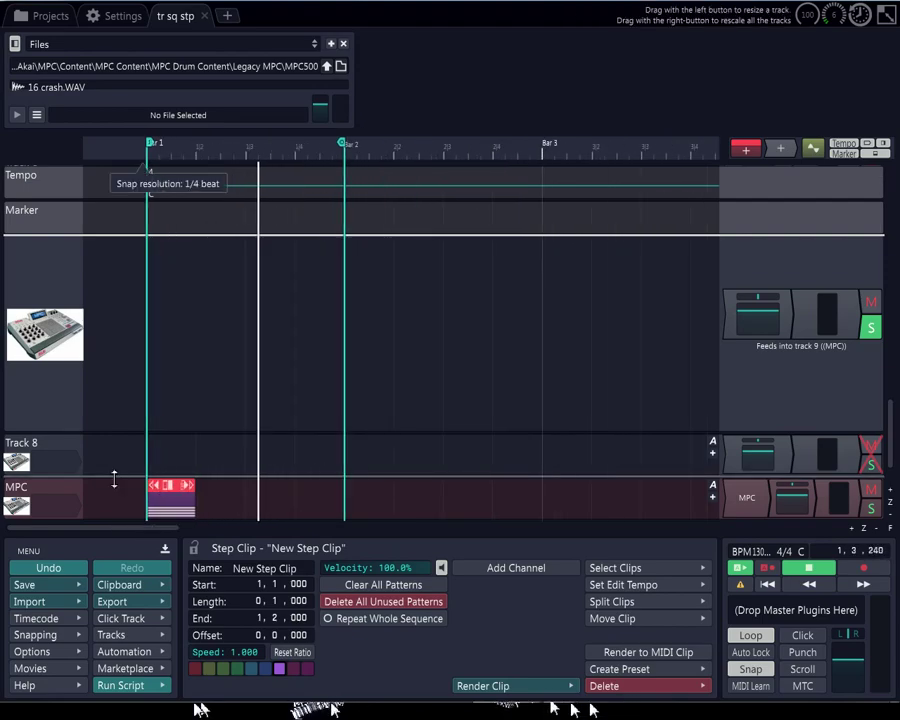
scroll(620, 474, "down", 1)
scroll(891, 449, "down", 2)
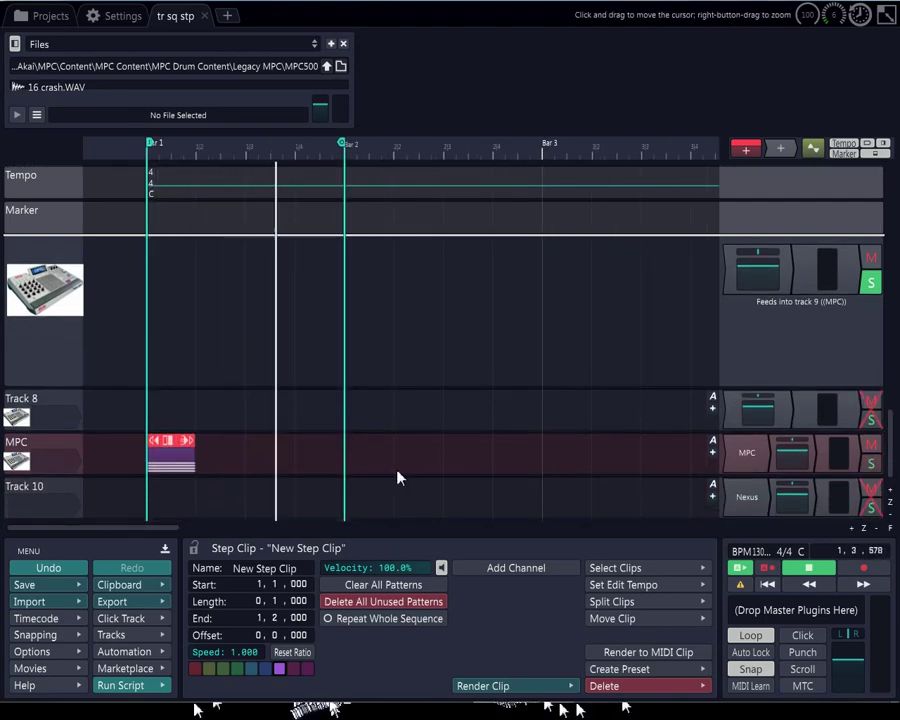
left_click_drag(182, 447, 180, 490)
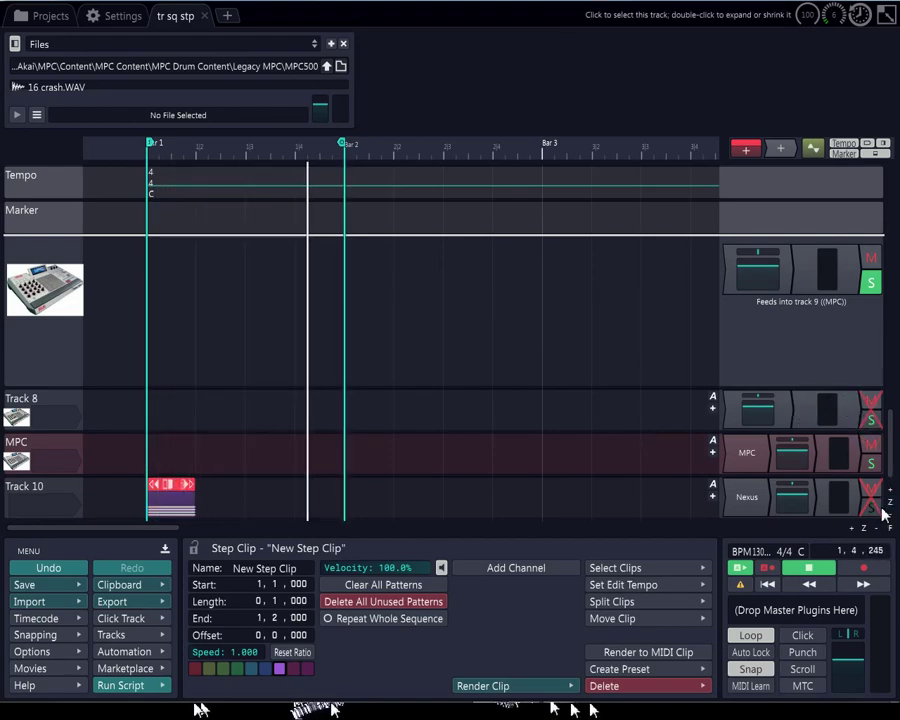
left_click(869, 286)
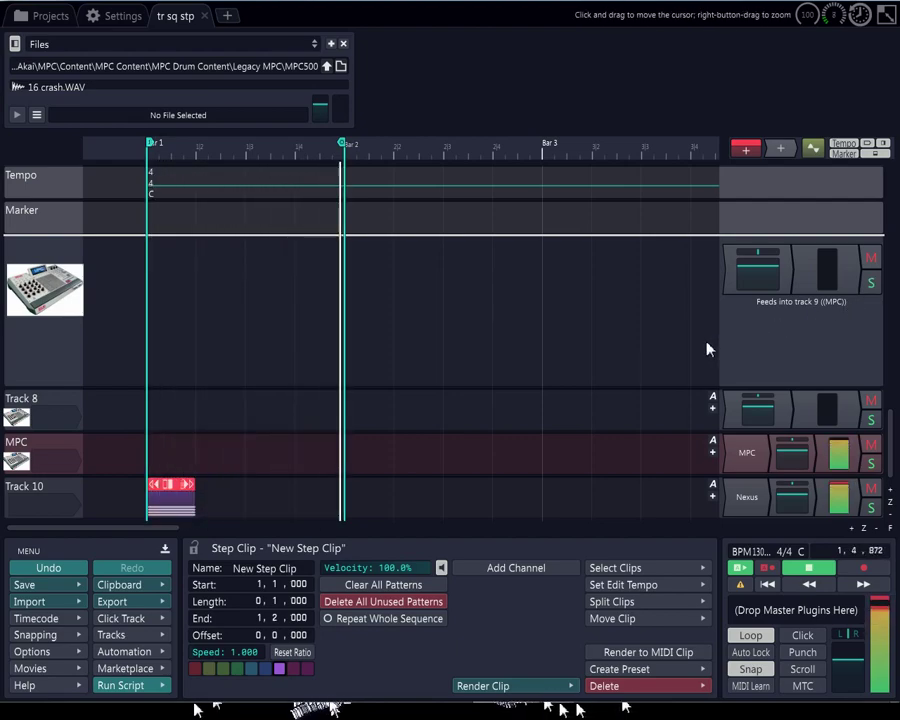
- Shorten the Track 10 step clip to a length of 0,0,600 and stop playback
scroll(208, 476, "up", 5)
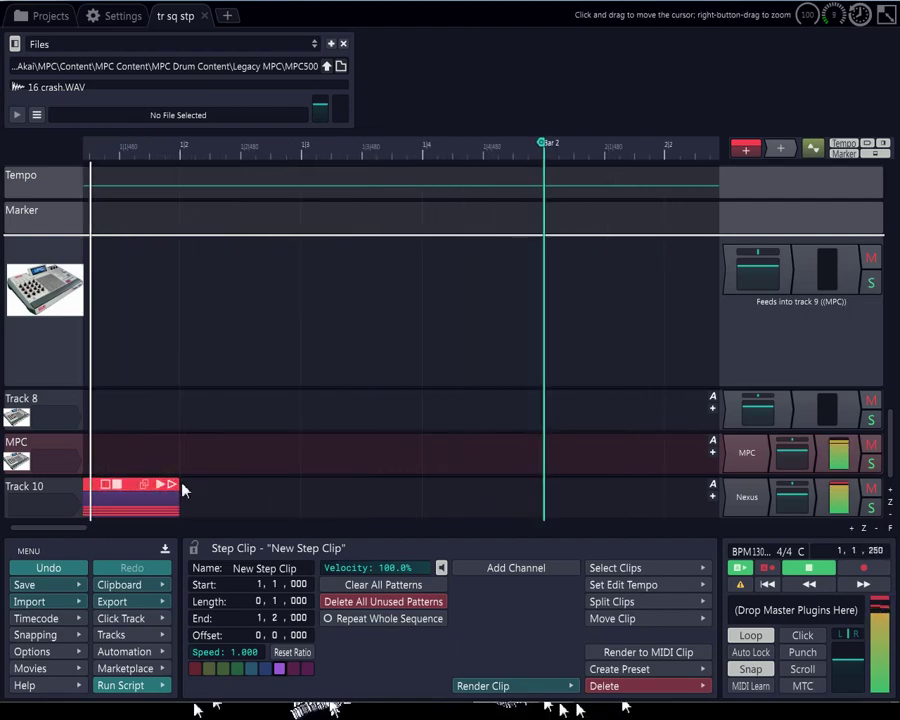
left_click_drag(170, 486, 121, 489)
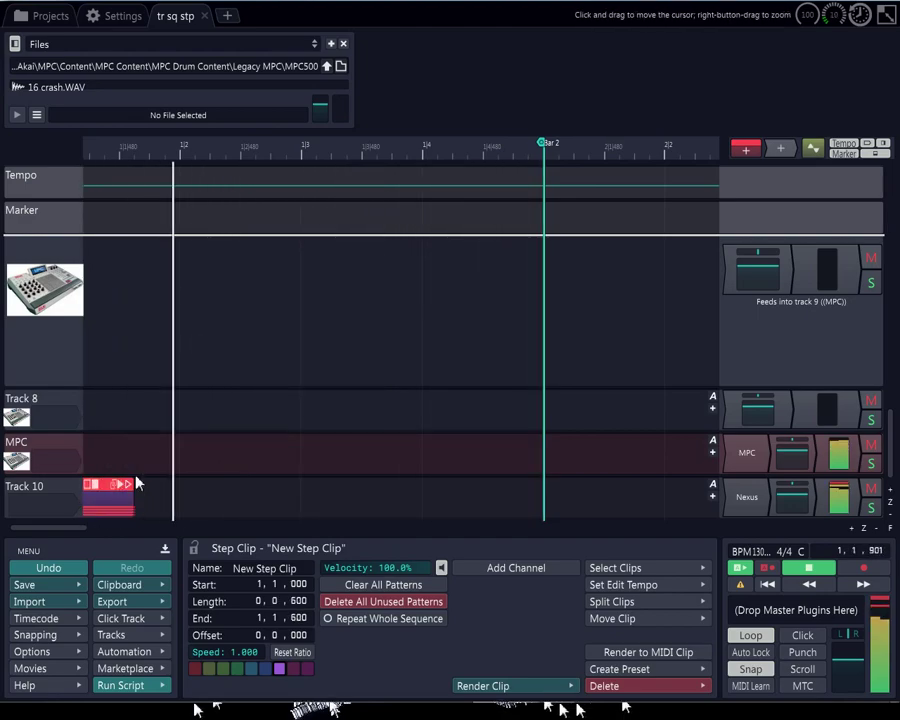
scroll(137, 483, "down", 3)
scroll(137, 483, "down", 2)
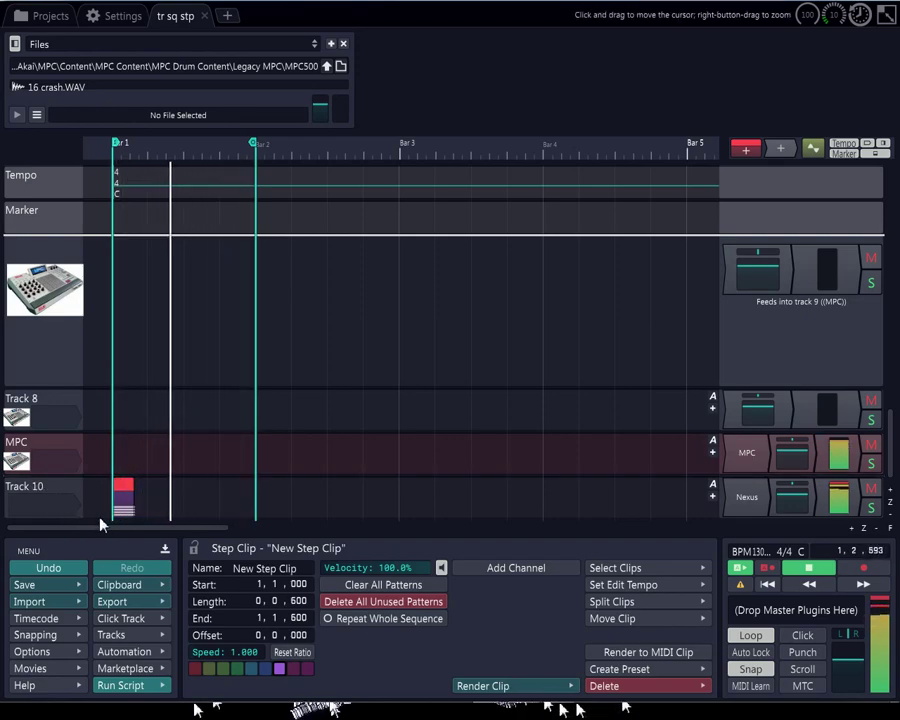
key("space")
key("space")
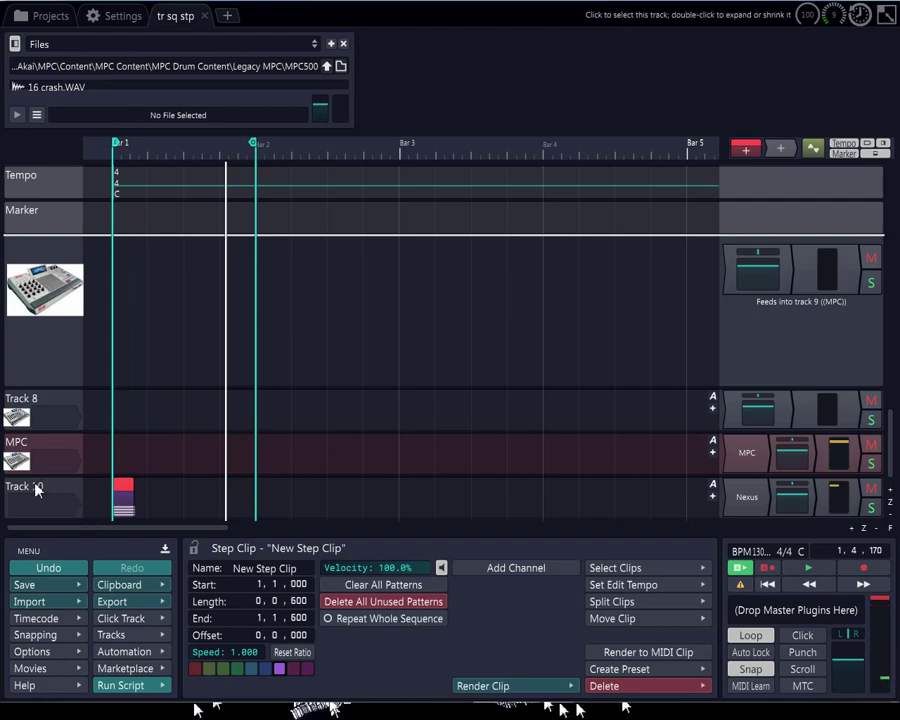
- Move the Nexus track with the chord clip up the track list to directly below the kick track
left_click_drag(35, 493, 27, 256)
scroll(27, 256, "up", 3)
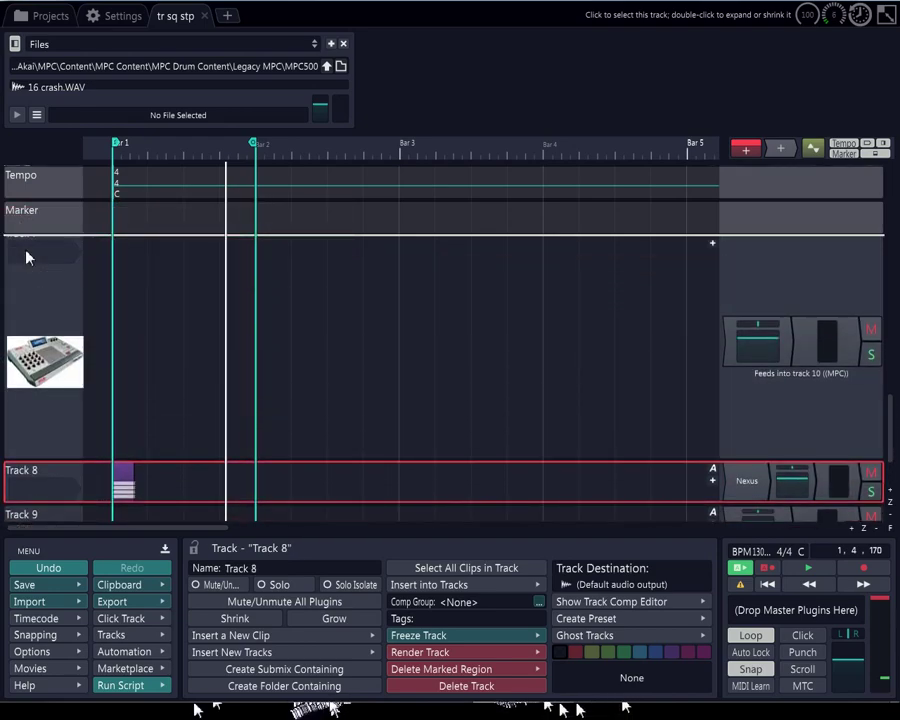
scroll(22, 518, "down", 3)
left_click_drag(22, 370, 20, 250)
scroll(20, 250, "up", 1)
scroll(30, 432, "up", 1)
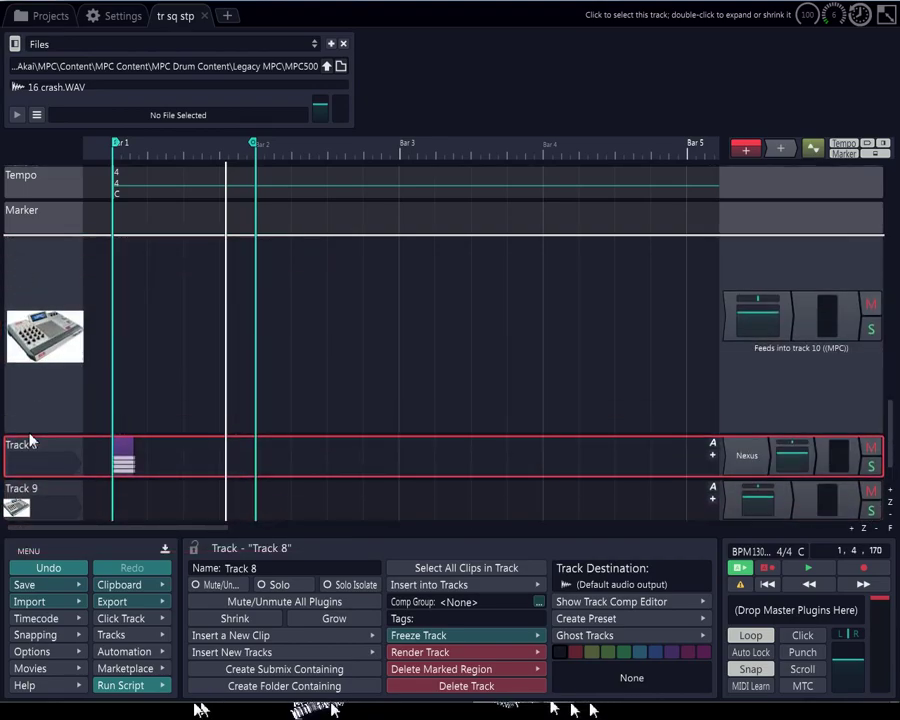
left_click_drag(30, 453, 44, 268)
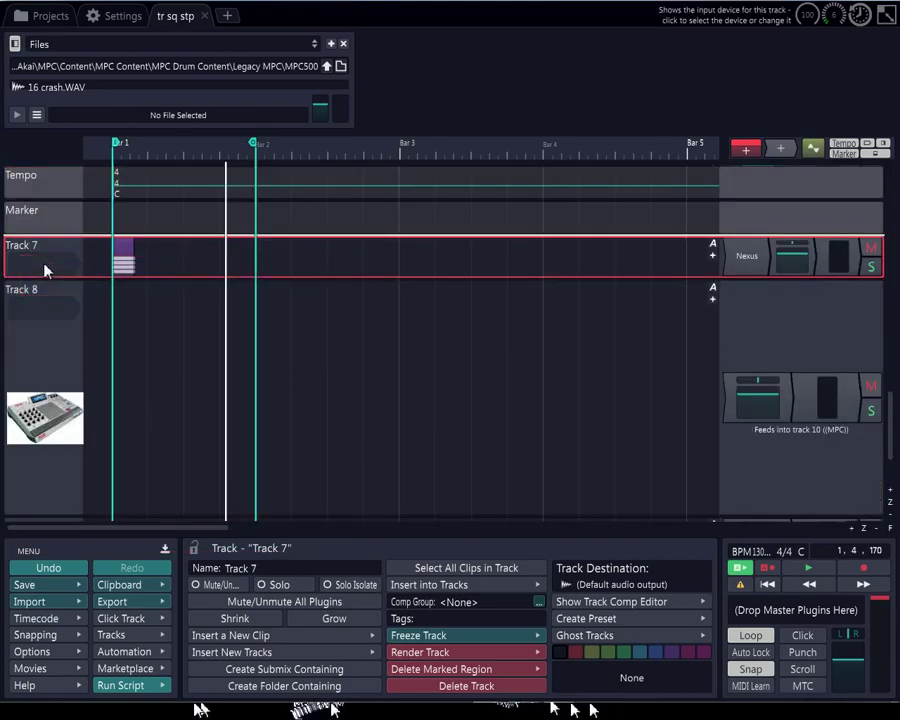
scroll(44, 268, "up", 4)
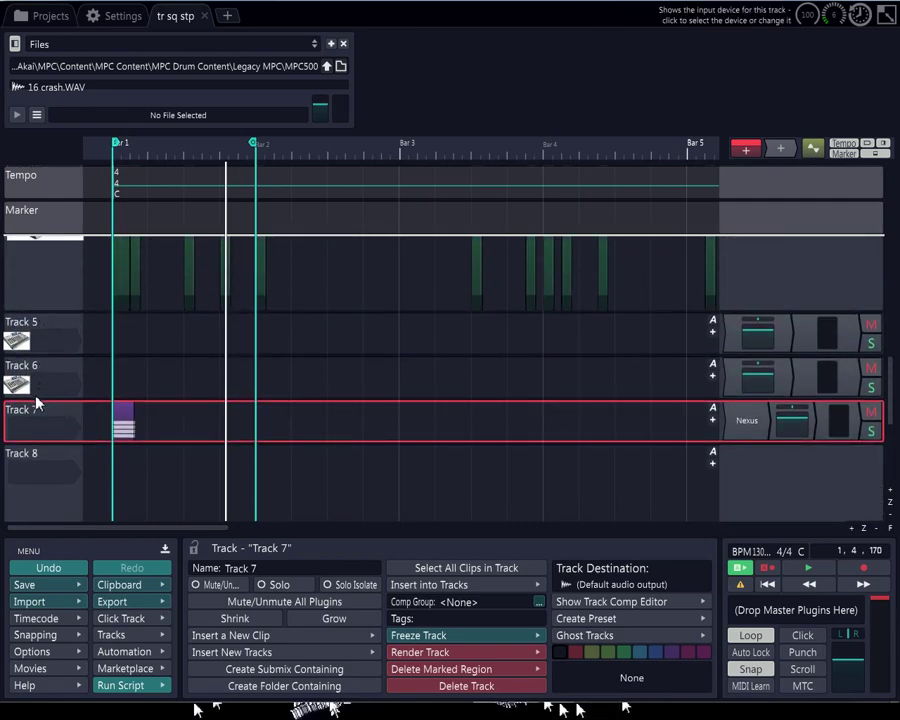
left_click_drag(30, 415, 24, 336)
scroll(24, 340, "up", 4)
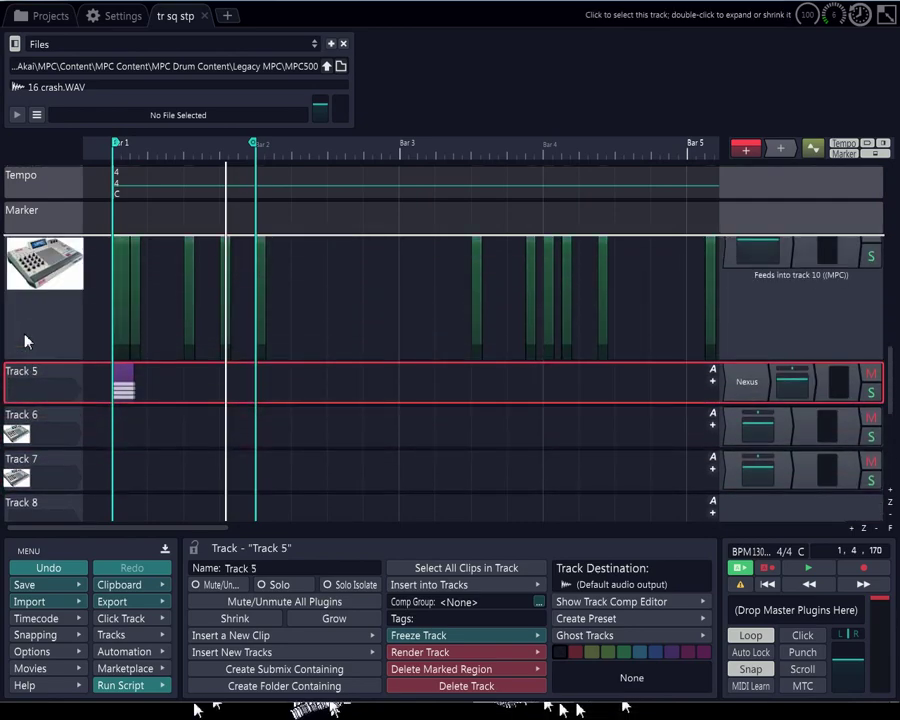
scroll(24, 340, "up", 6)
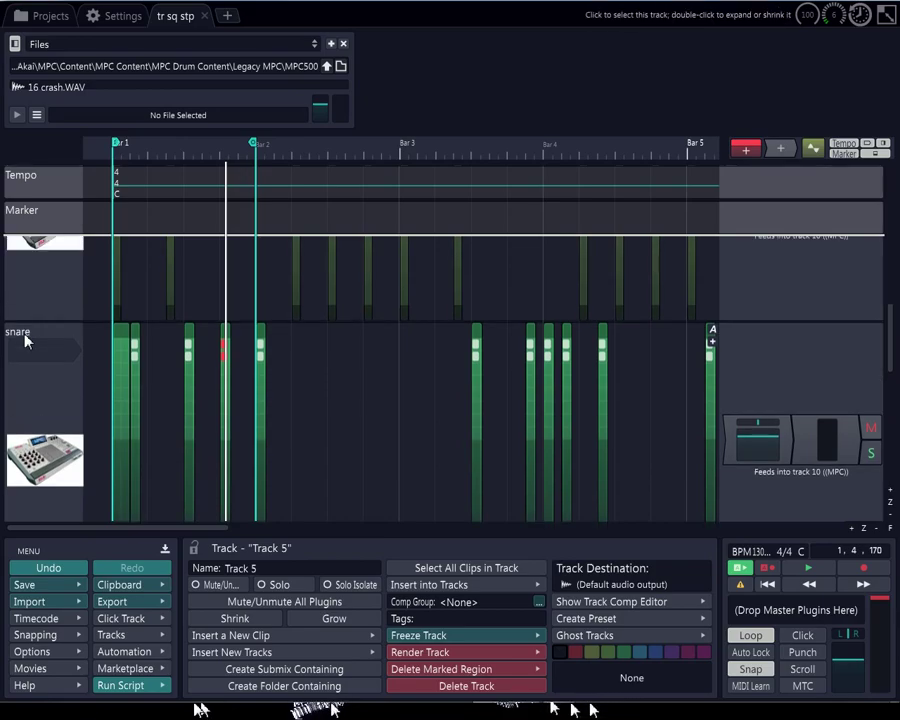
scroll(24, 341, "down", 7)
scroll(16, 424, "down", 1)
left_click_drag(24, 442, 26, 253)
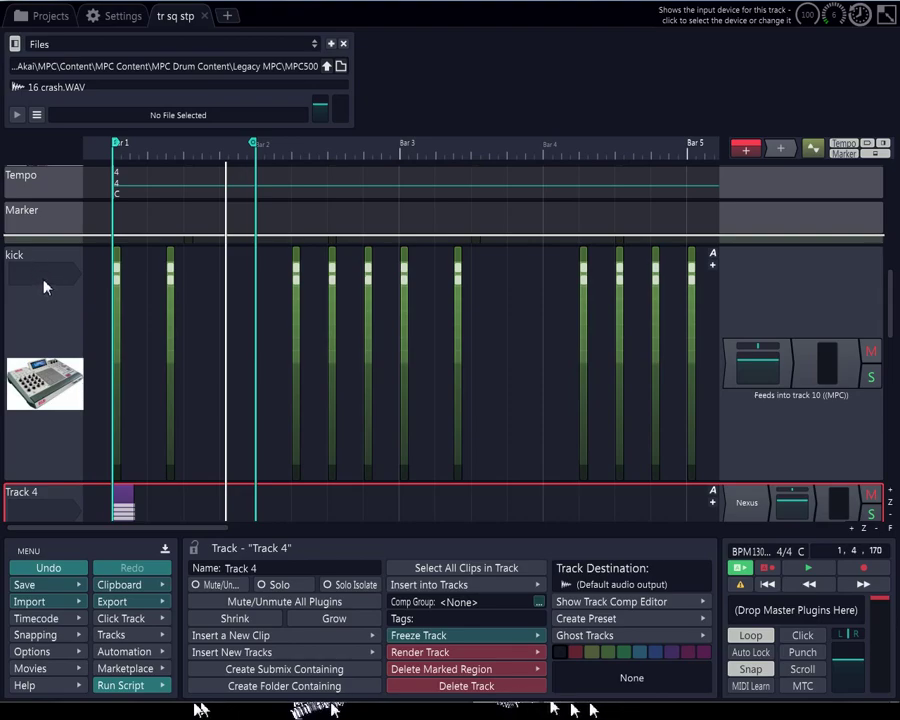
- Copy the chord step clip along Track 4 so a copy lines up with every kick hit from Bar 1 to Bar 5
left_click_drag(133, 500, 316, 503)
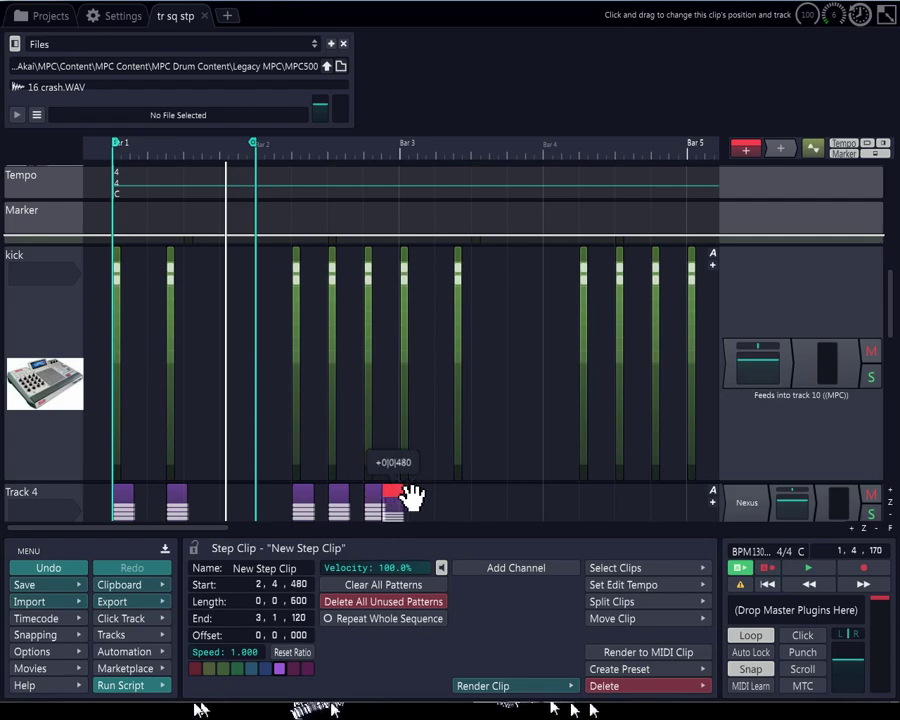
left_click_drag(447, 497, 596, 496)
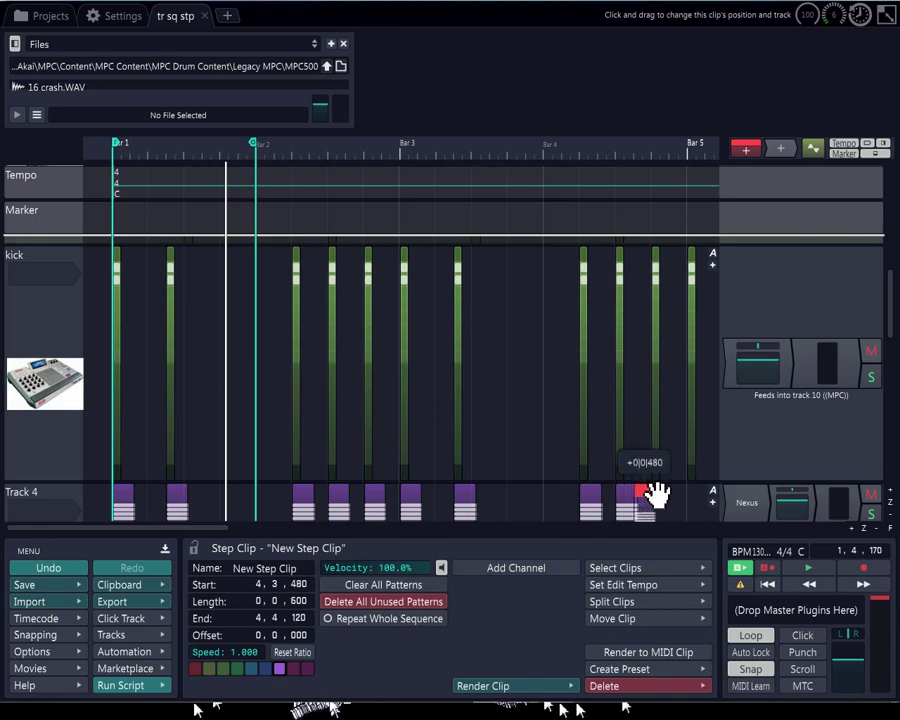
left_click(660, 497)
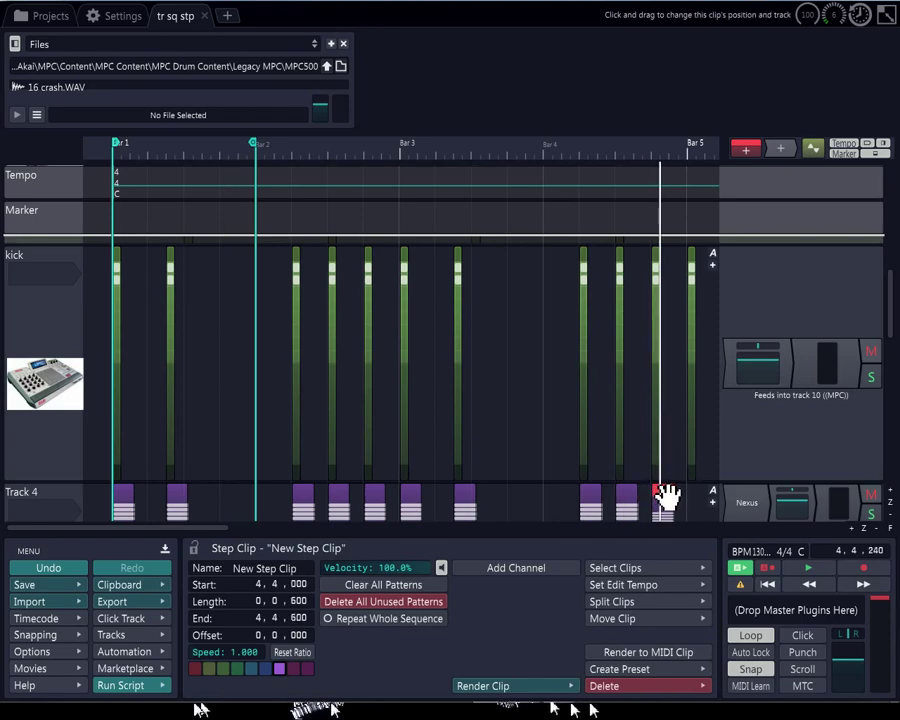
left_click_drag(706, 494, 710, 262)
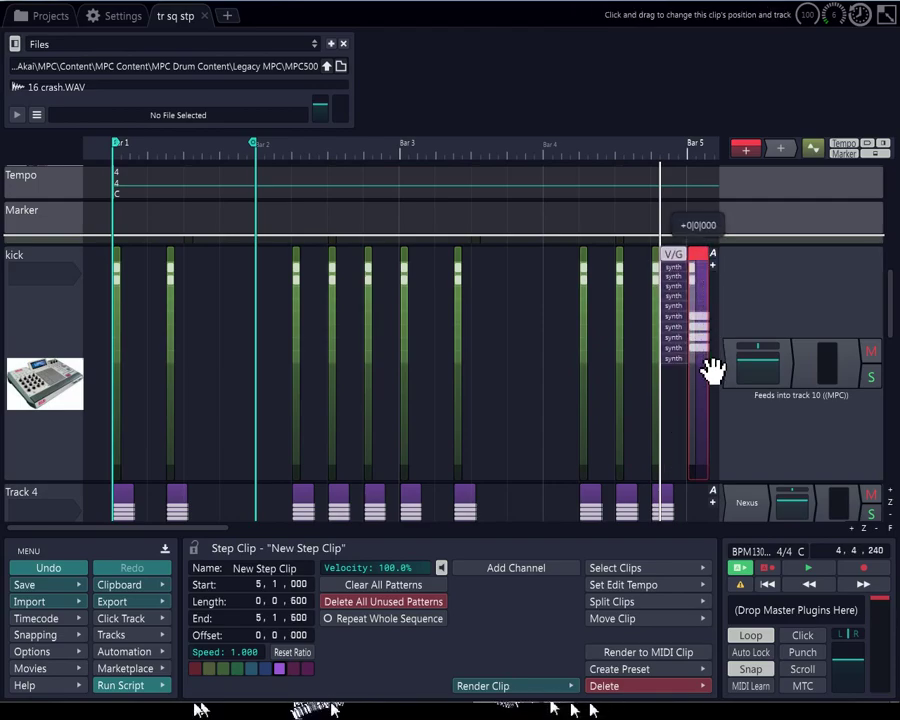
left_click_drag(708, 453, 706, 500)
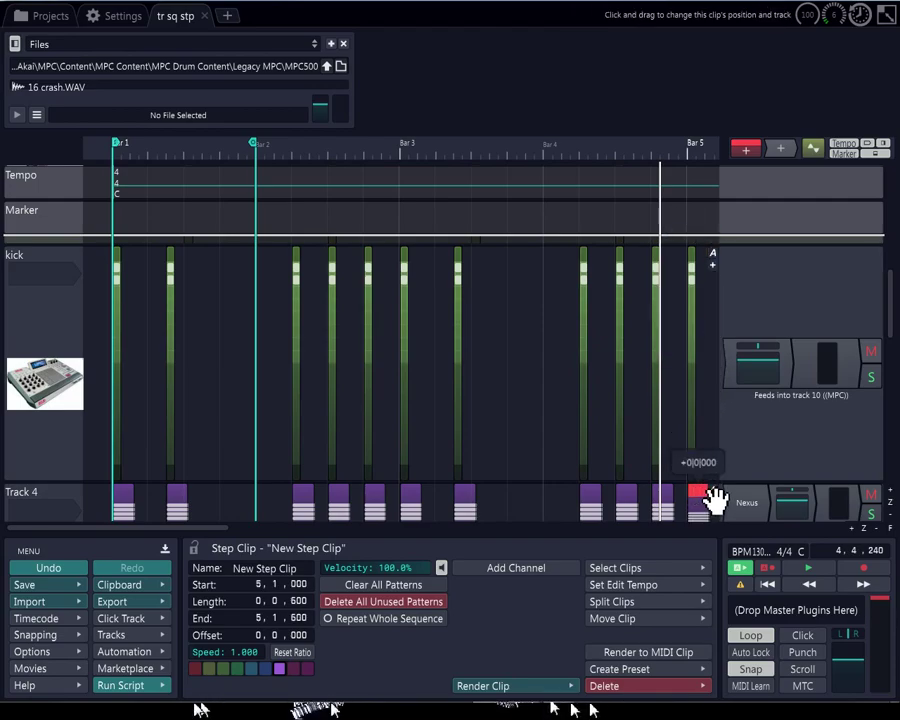
- Place the loop's end marker at Bar 5 and delete the Track 4 chord clip that starts there
scroll(660, 416, "down", 5)
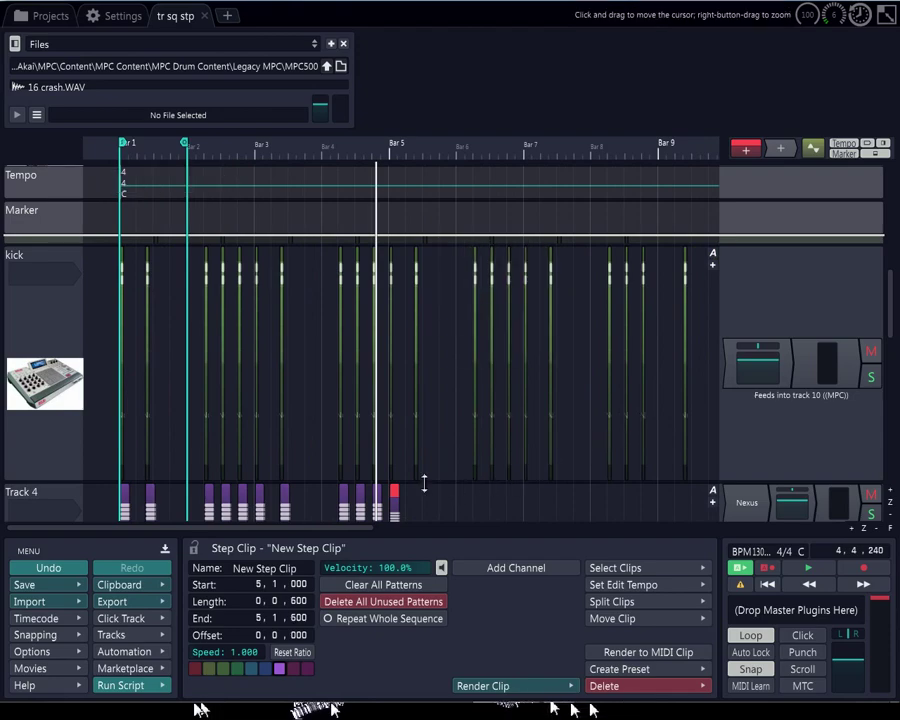
mouse_move(185, 203)
left_mouse_down()
mouse_move(396, 203)
mouse_move(385, 201)
left_mouse_up()
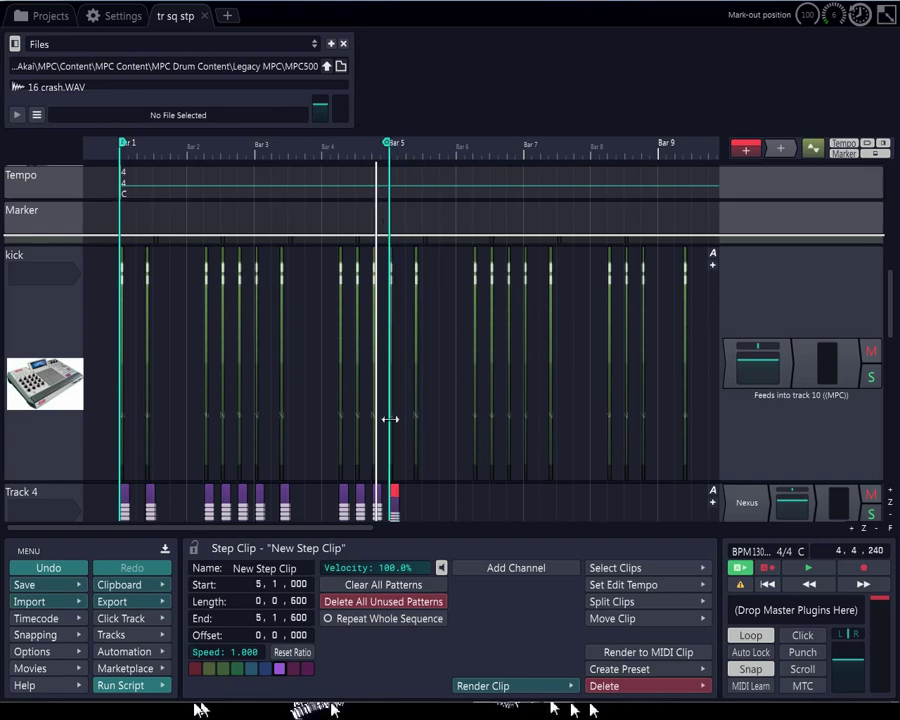
key("Delete")
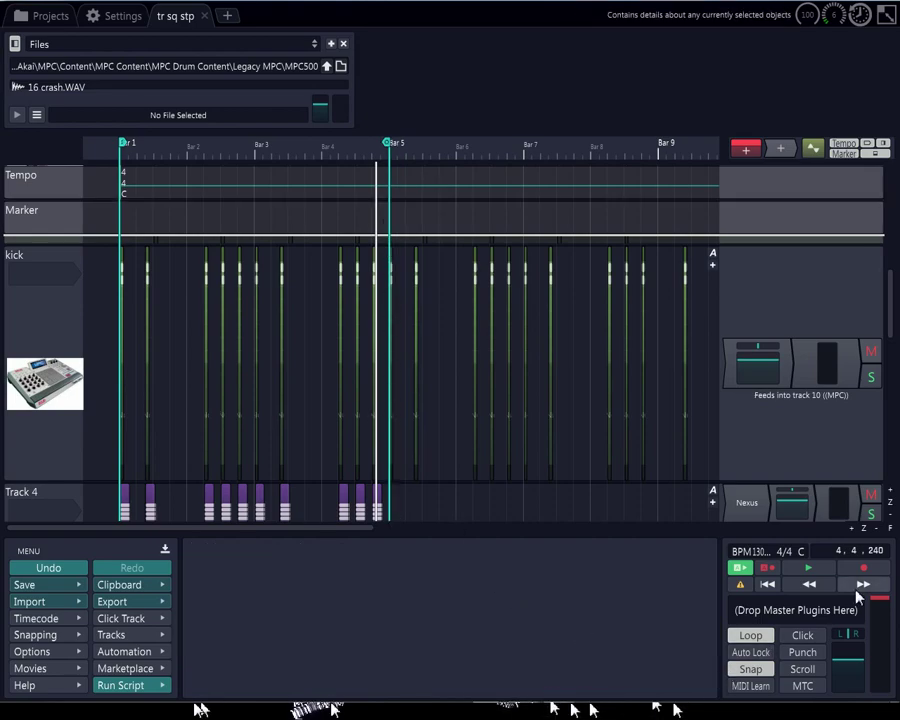
- Play the four-bar loop from the start and lower Track 4's volume to -3.45 dB
left_click(768, 585)
left_click(800, 568)
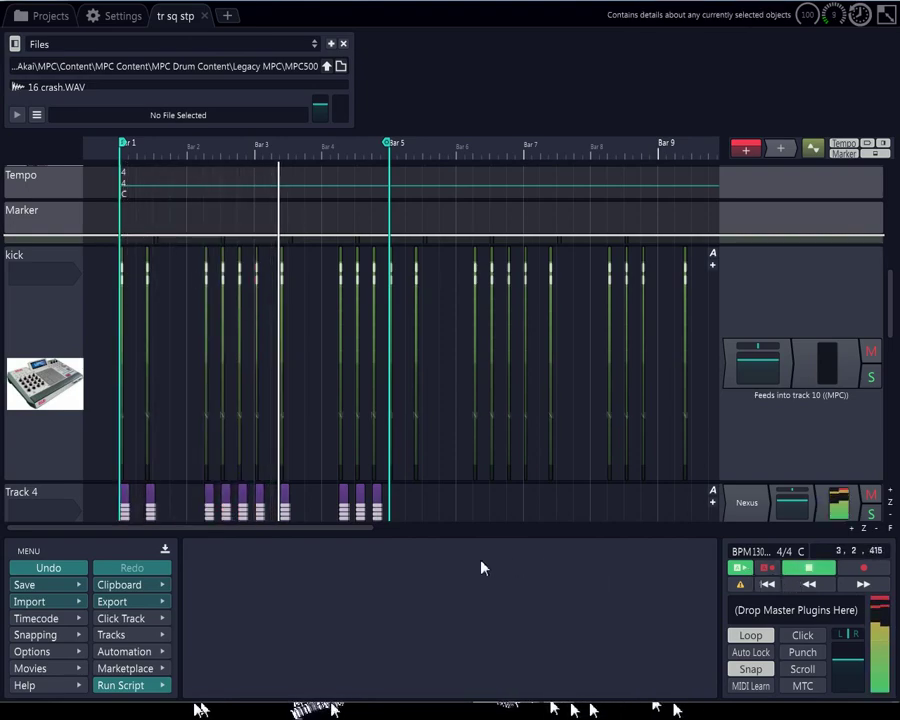
mouse_move(890, 322)
left_mouse_down()
mouse_move(897, 358)
mouse_move(892, 344)
left_mouse_up()
left_click_drag(808, 380, 796, 412)
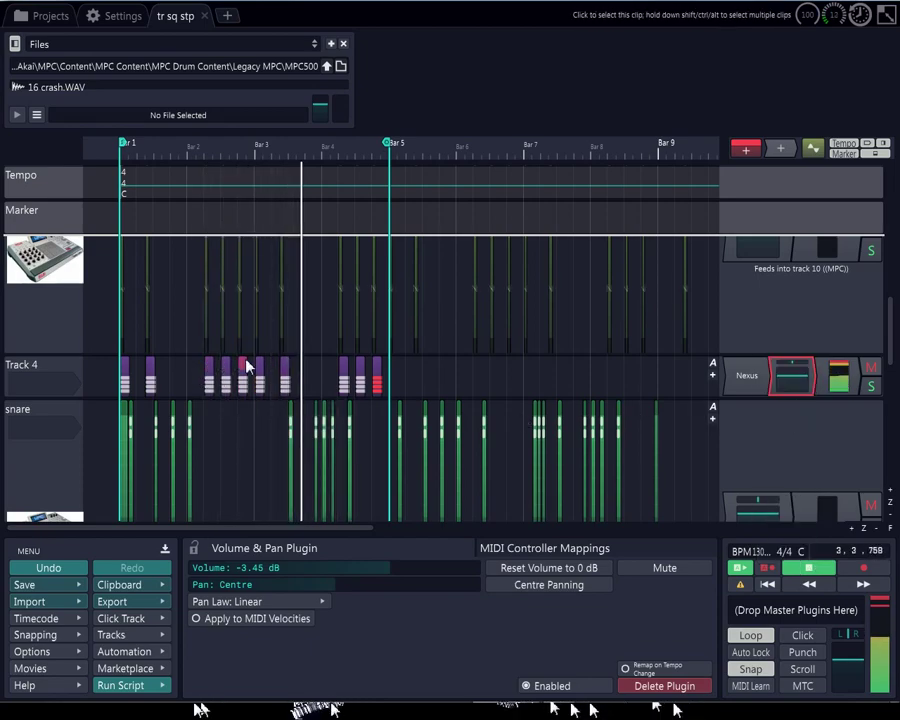
- Copy the Track 4 chord clip at 3, 2, 480 to 3, 4, 000, listen to the loop and stop playback
left_click(293, 370)
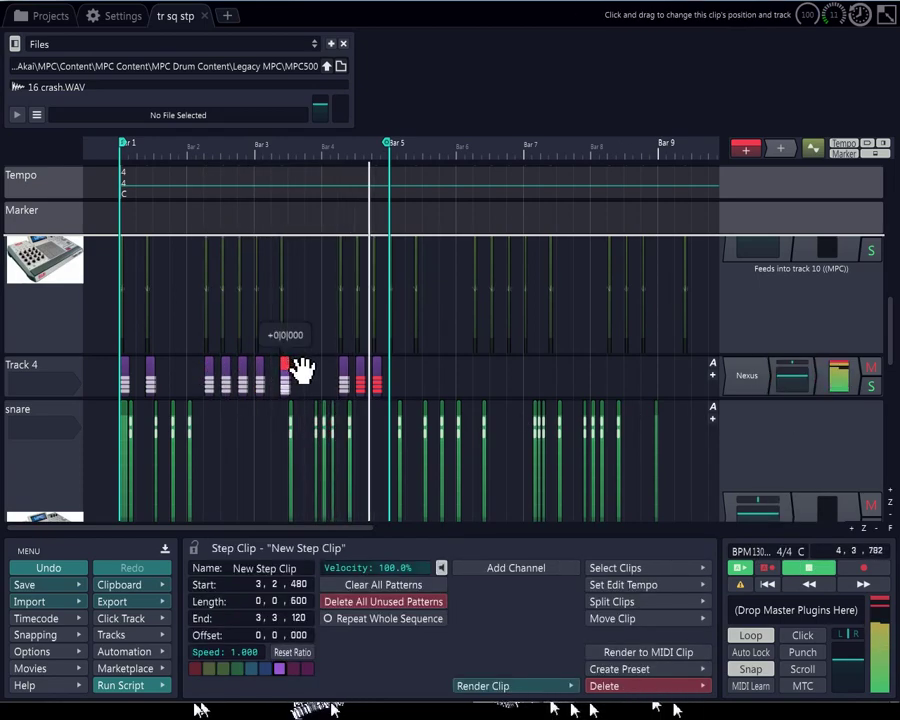
left_click_drag(290, 366, 311, 371)
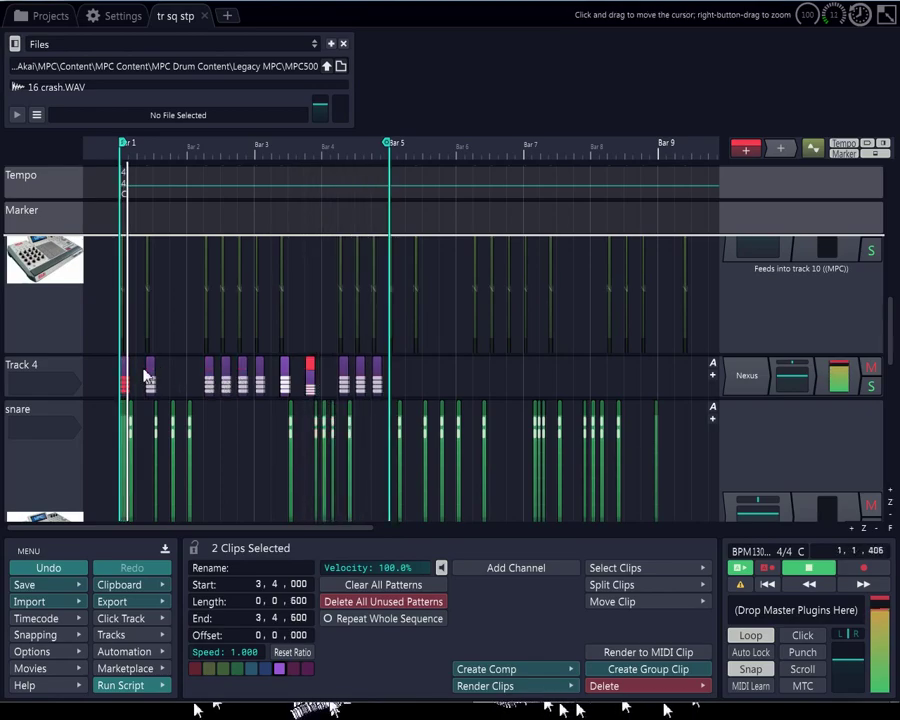
scroll(148, 375, "up", 5)
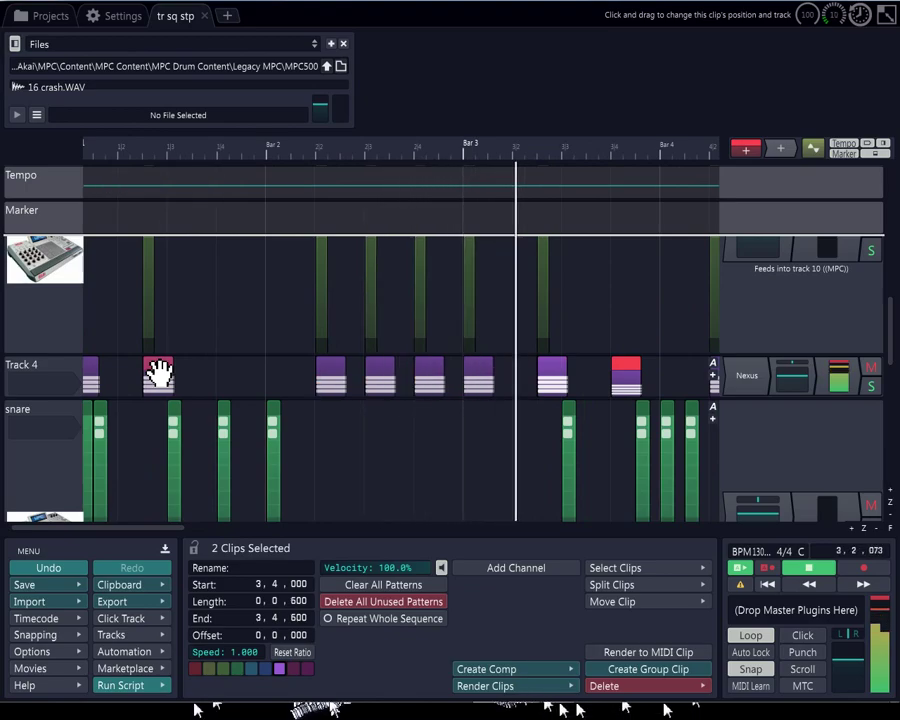
key("space")
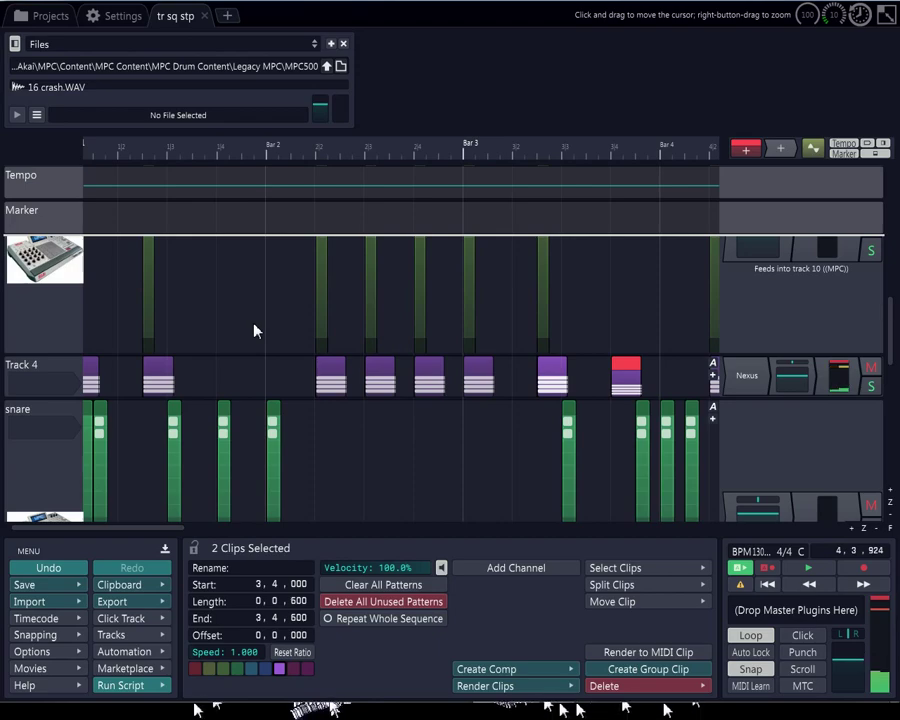
- Select the Track 4 chord clip at 1, 2, 480 and make Track 4 much taller
scroll(196, 334, "up", 4)
scroll(136, 357, "up", 2)
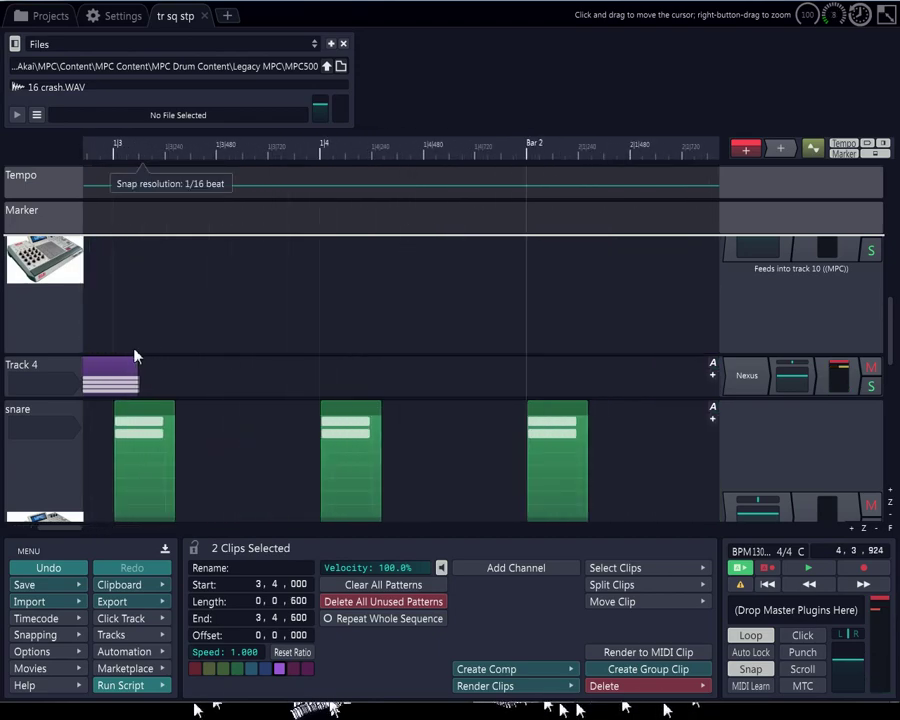
scroll(136, 357, "down", 1)
double_click(104, 370)
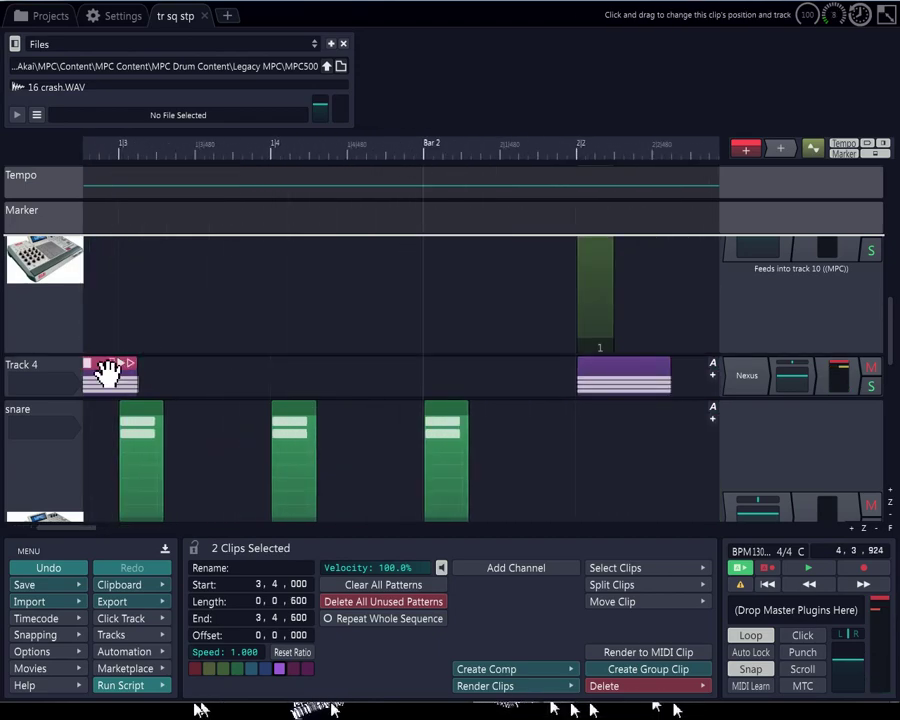
scroll(161, 345, "down", 2)
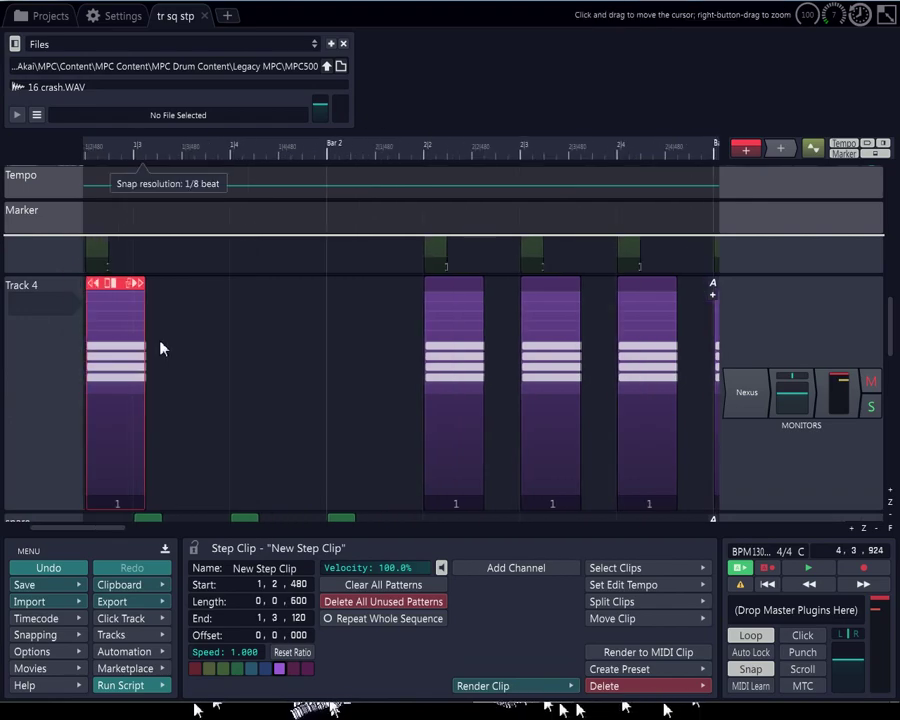
scroll(217, 335, "down", 2)
left_click(217, 336)
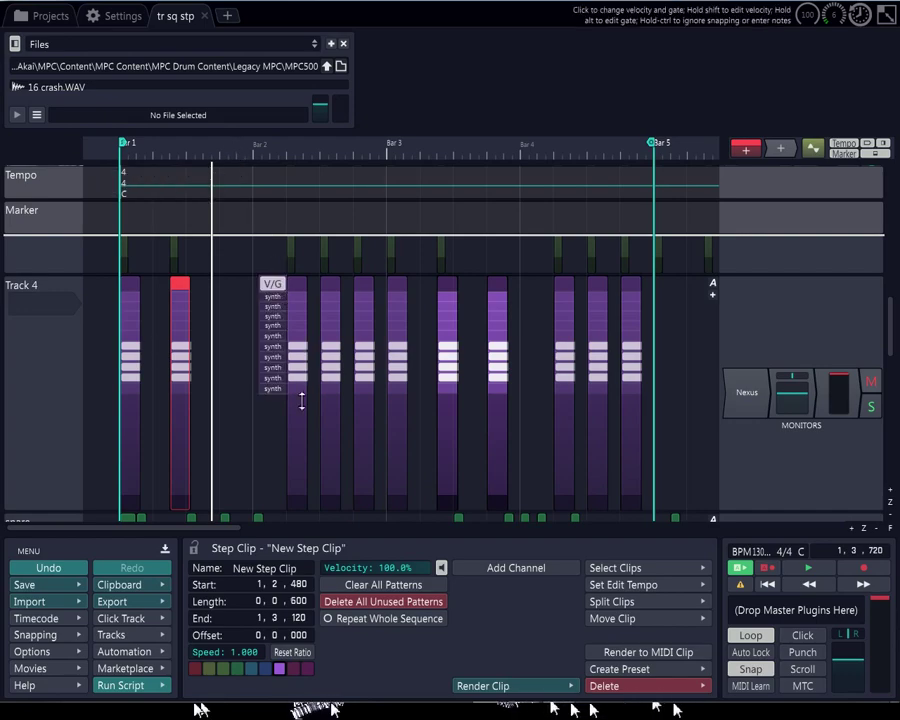
- With snapping on, move the playback cursor onto the start of the second Track 4 chord clip at 1, 2, 480
left_click(236, 148)
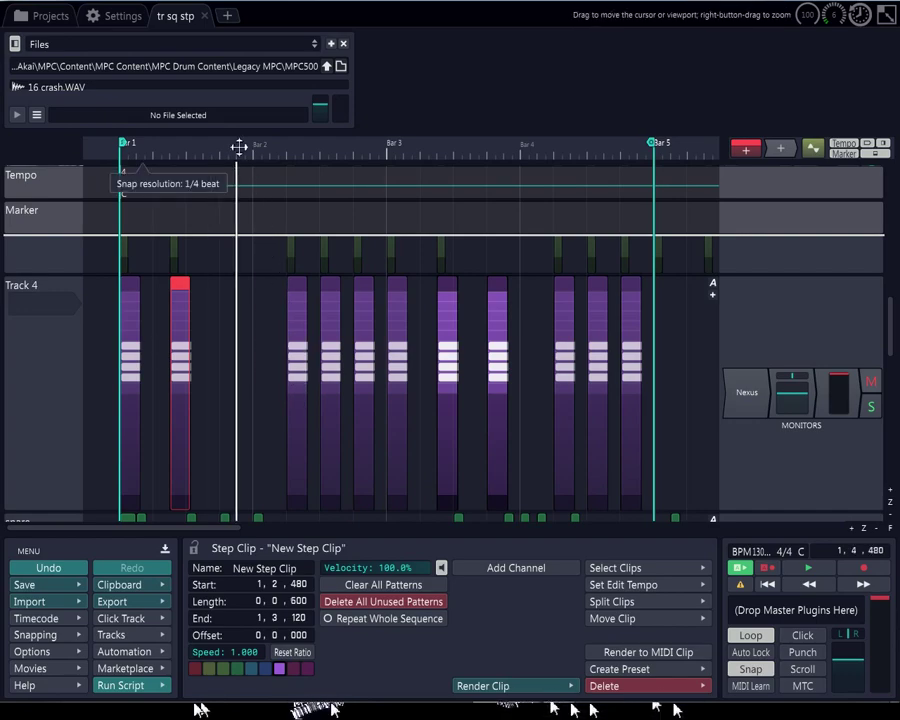
left_click_drag(238, 205, 206, 215)
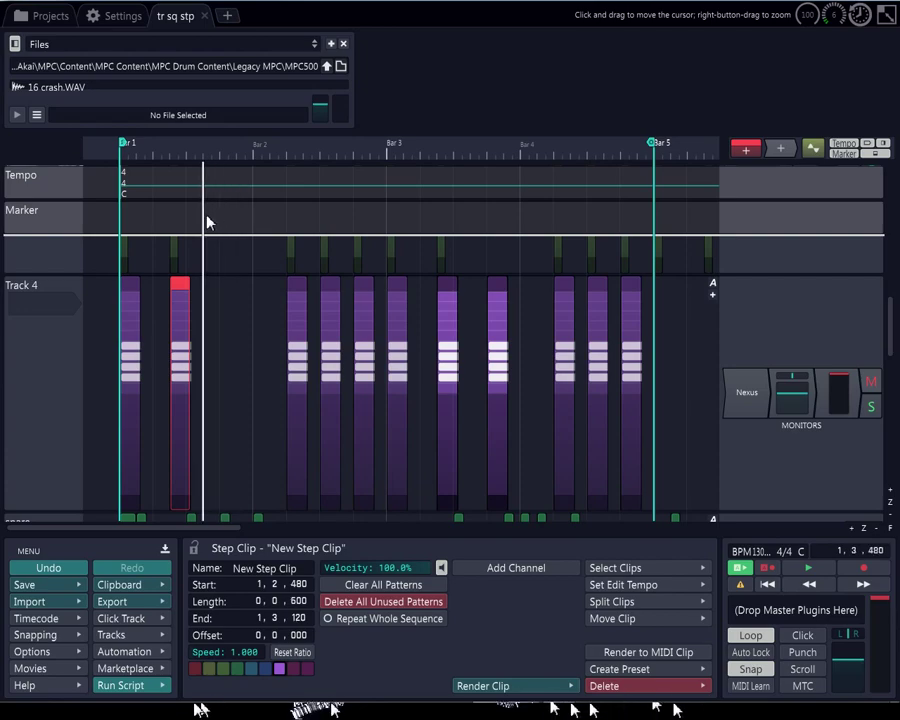
left_click(173, 151)
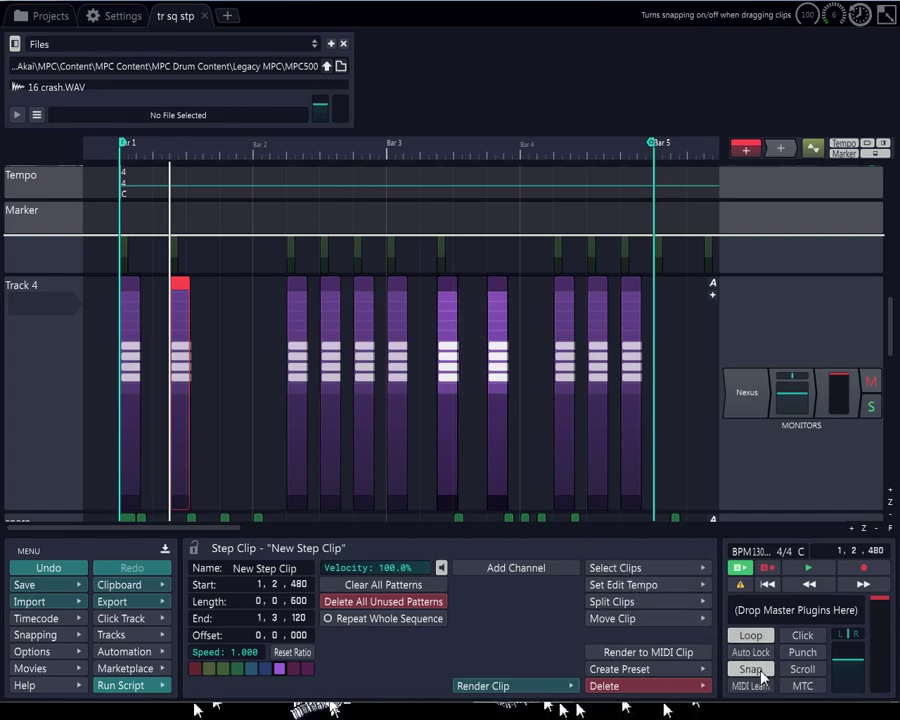
- Turn snapping off and move the playback cursor freely to about 1, 3, 598
scroll(206, 414, "up", 5)
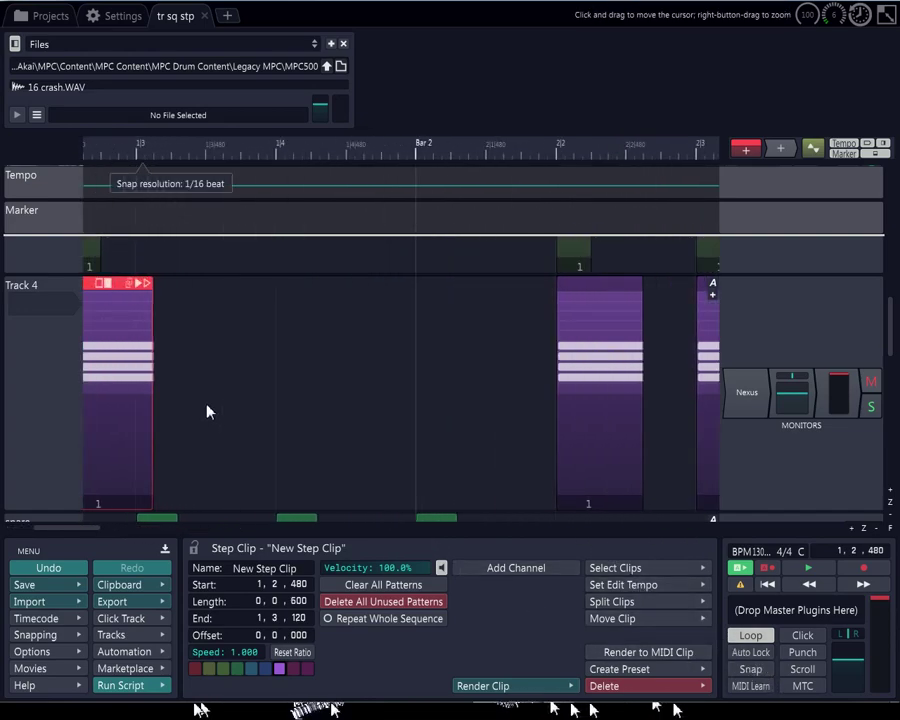
scroll(207, 412, "up", 3)
left_click_drag(207, 412, 232, 394)
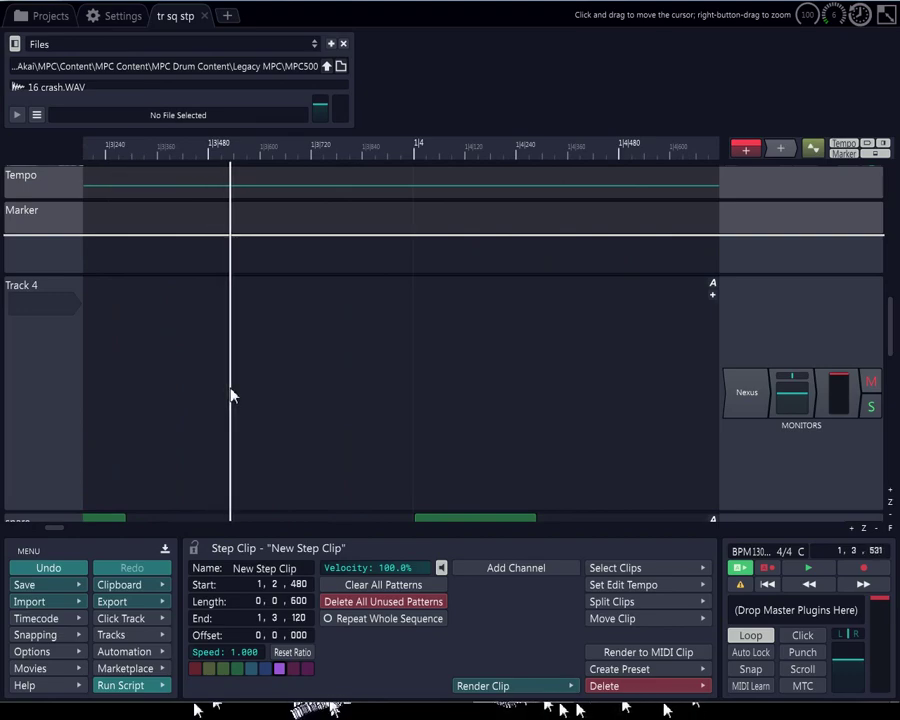
left_click(230, 181)
left_click_drag(230, 187, 260, 167)
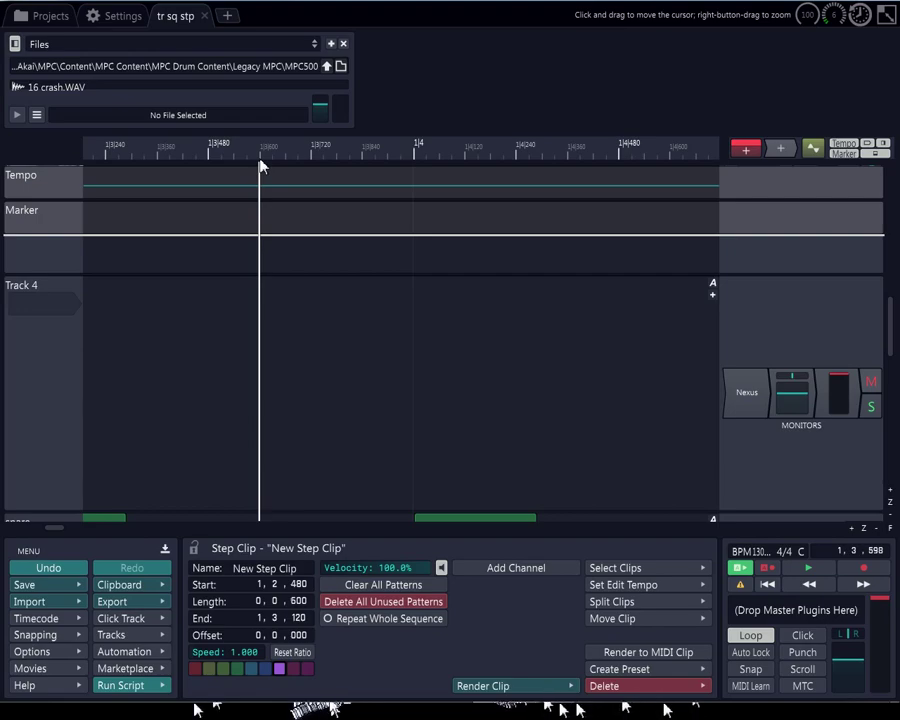
- Turn snapping back on and move the playback cursor from the start of the loop to 1, 3, 240
scroll(259, 167, "down", 4)
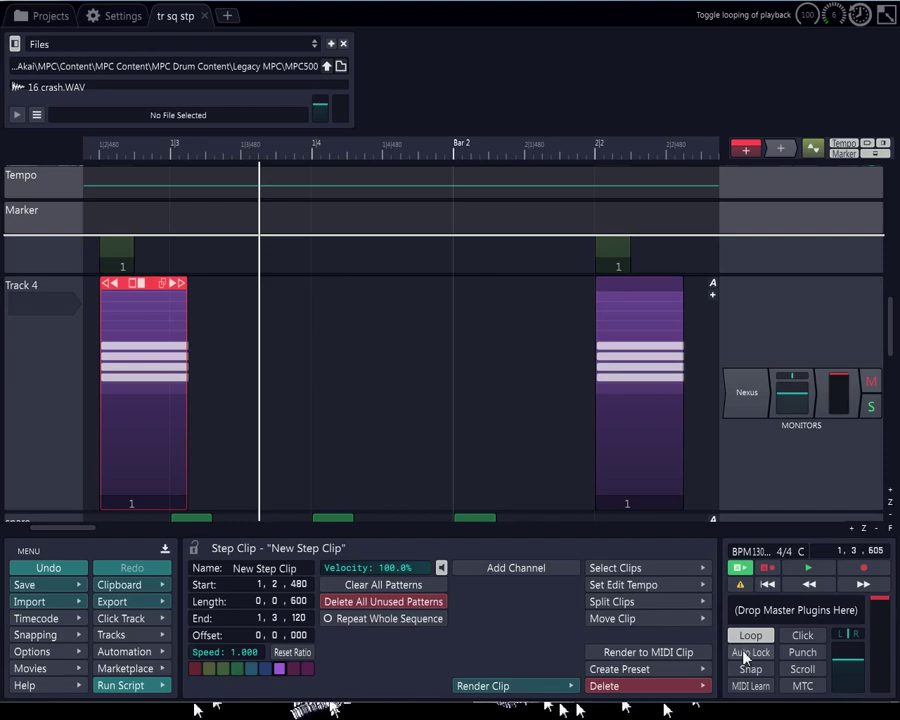
scroll(335, 287, "down", 3)
left_click(243, 355)
key("Home")
mouse_move(257, 293)
scroll(295, 285, "down", 2)
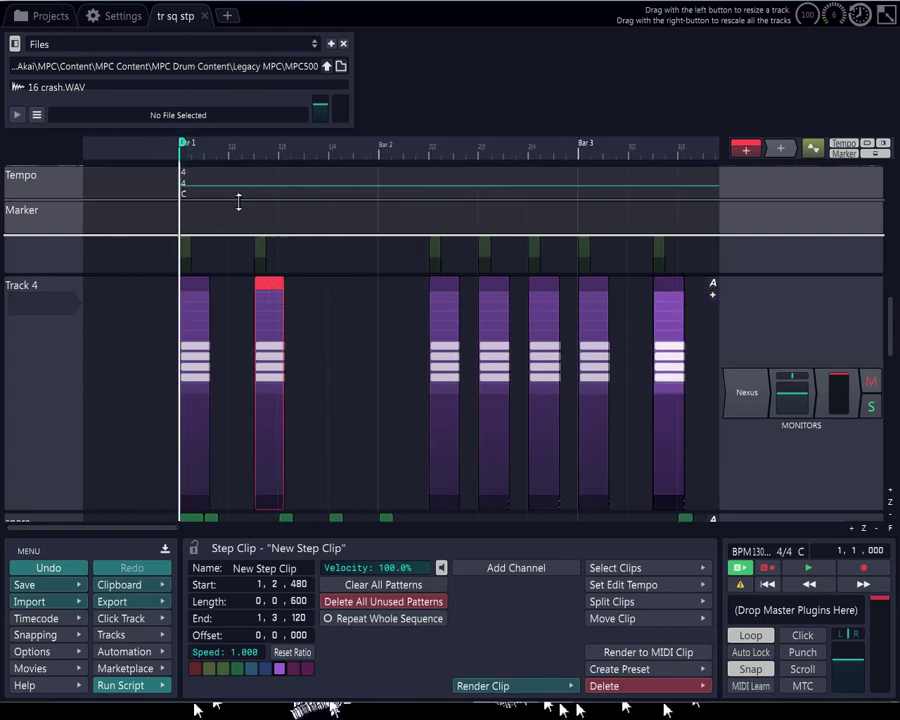
left_click_drag(303, 326, 252, 340)
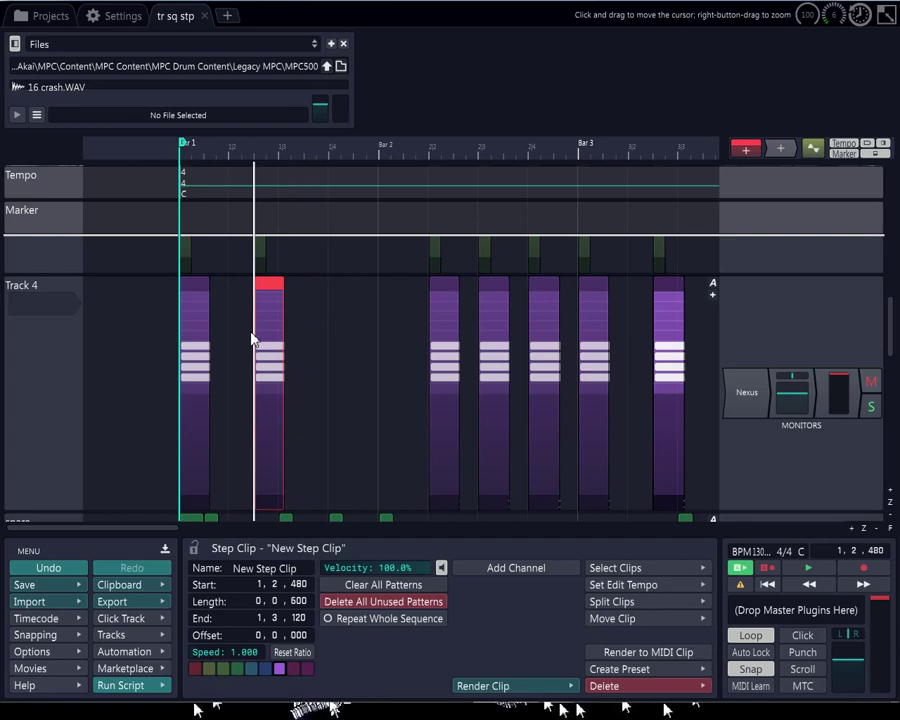
left_click_drag(252, 340, 299, 291)
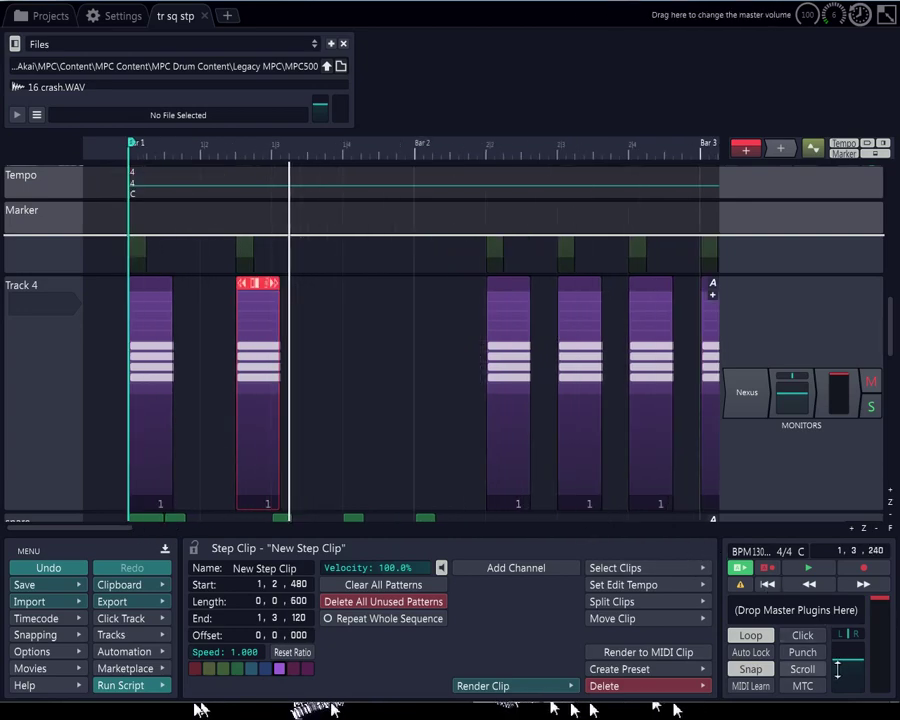
- Turn snapping off and place the playback cursor at 1, 2, 475, just before the second Track 4 chord clip
left_click(767, 668)
key("Up")
key("Up")
left_click_drag(292, 368, 178, 376)
key("Up")
key("Up")
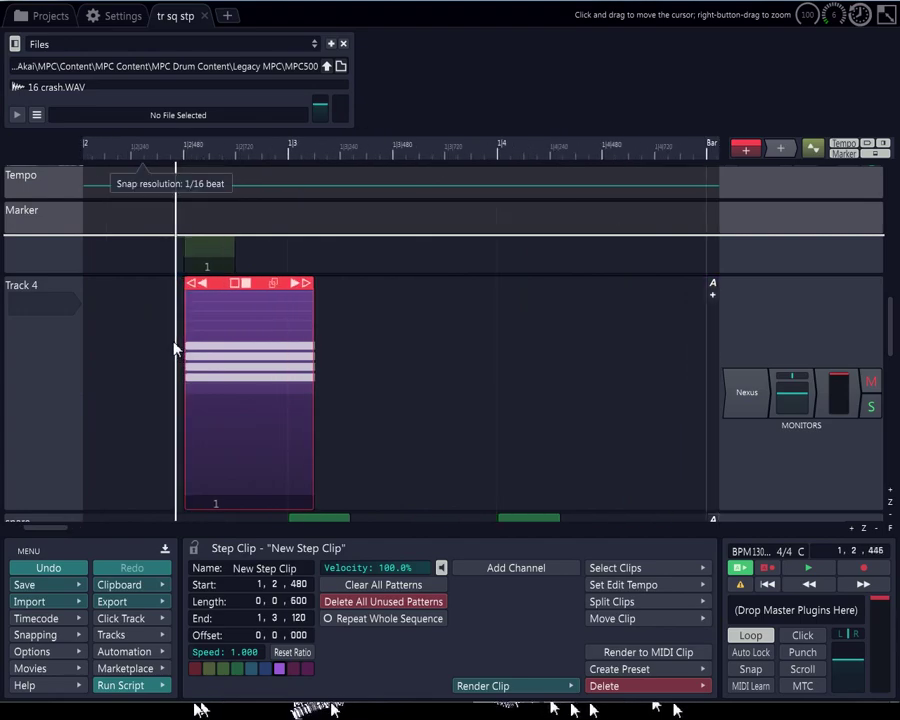
key("Up")
key("Up")
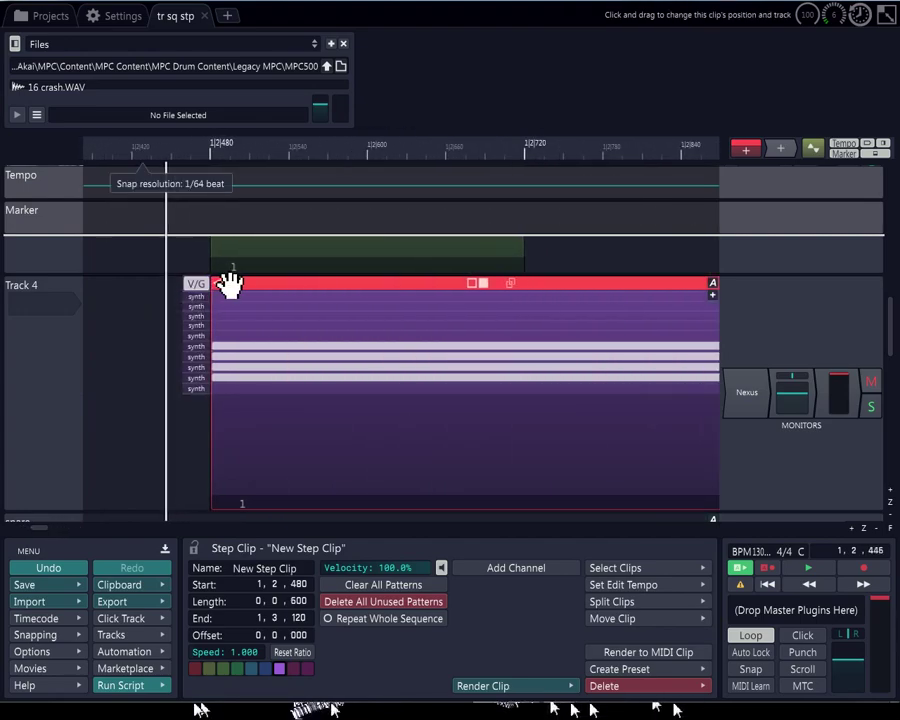
mouse_move(179, 317)
left_mouse_down()
mouse_move(207, 311)
mouse_move(190, 327)
left_mouse_up()
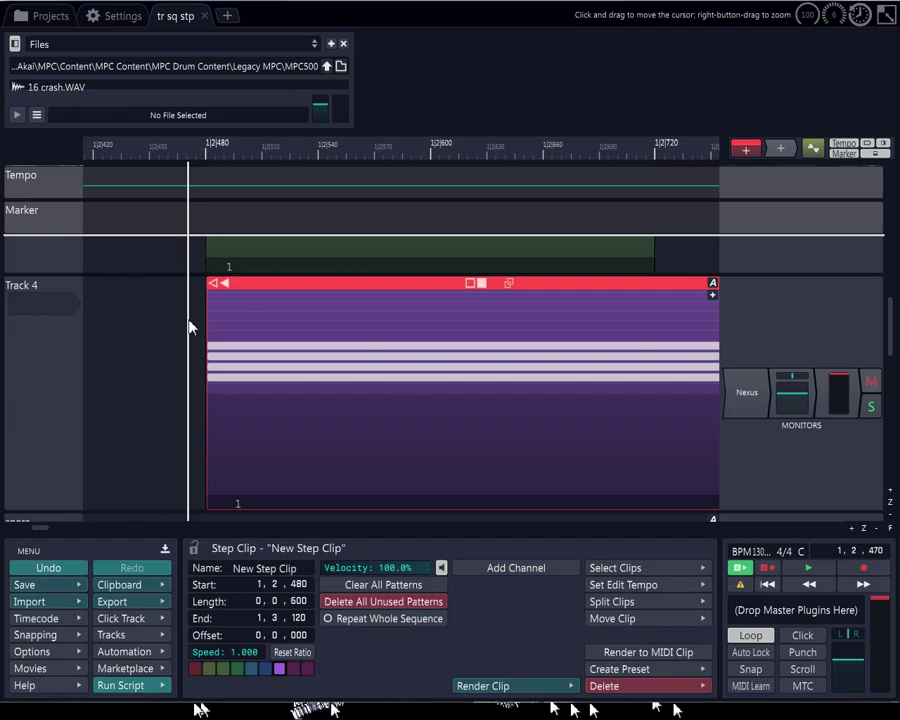
mouse_move(190, 326)
left_mouse_down()
mouse_move(180, 333)
mouse_move(301, 307)
mouse_move(199, 330)
left_mouse_up()
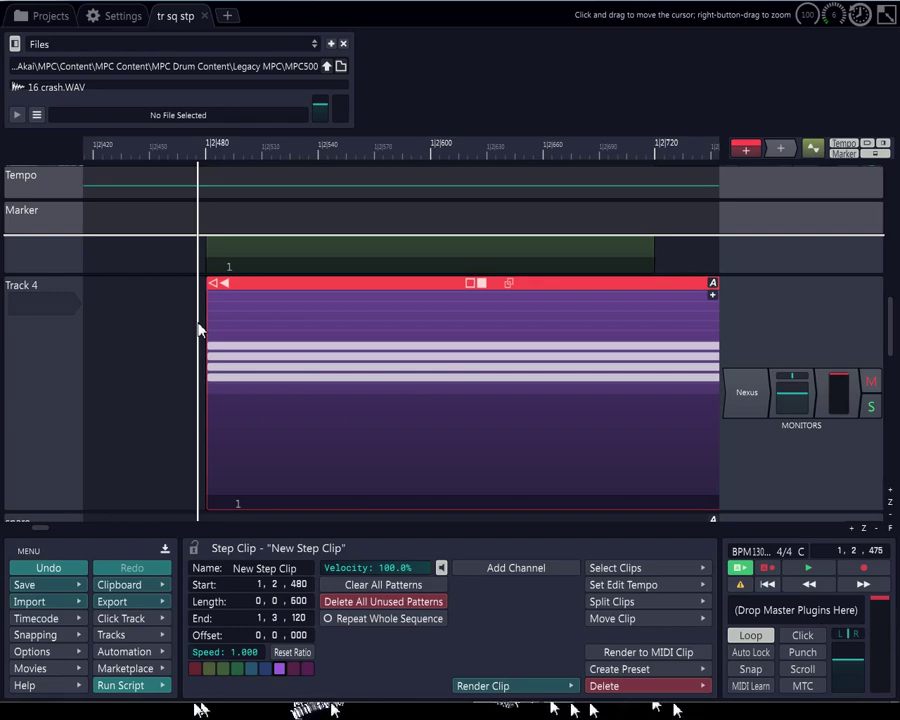
- Select all the Track 4 chord clips and shift them together slightly late, so the first one starts at 1, 1, 005
mouse_move(256, 290)
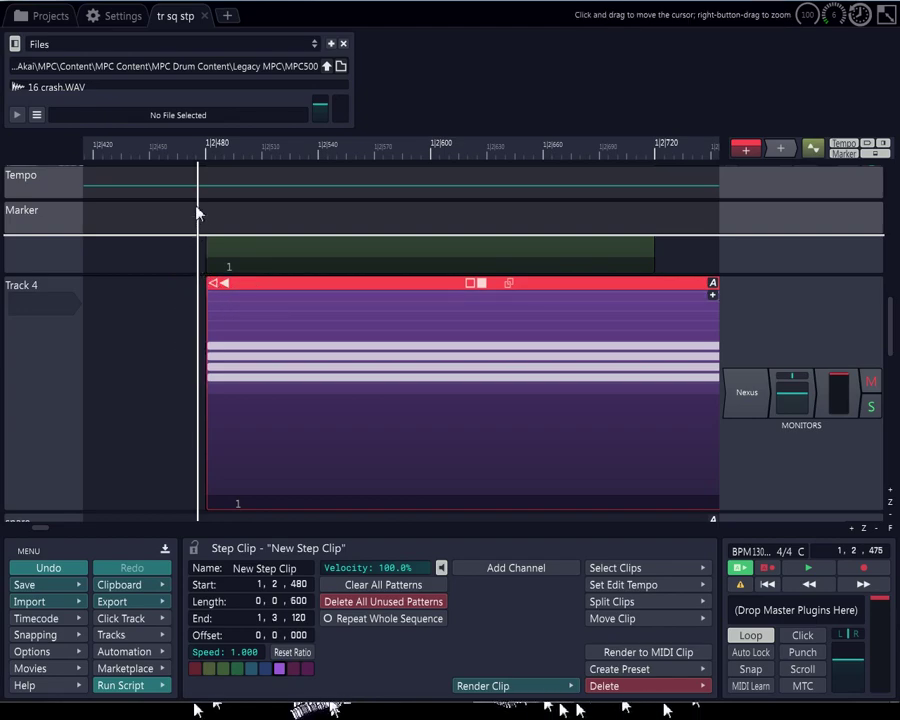
scroll(194, 225, "down", 5)
scroll(193, 222, "down", 6)
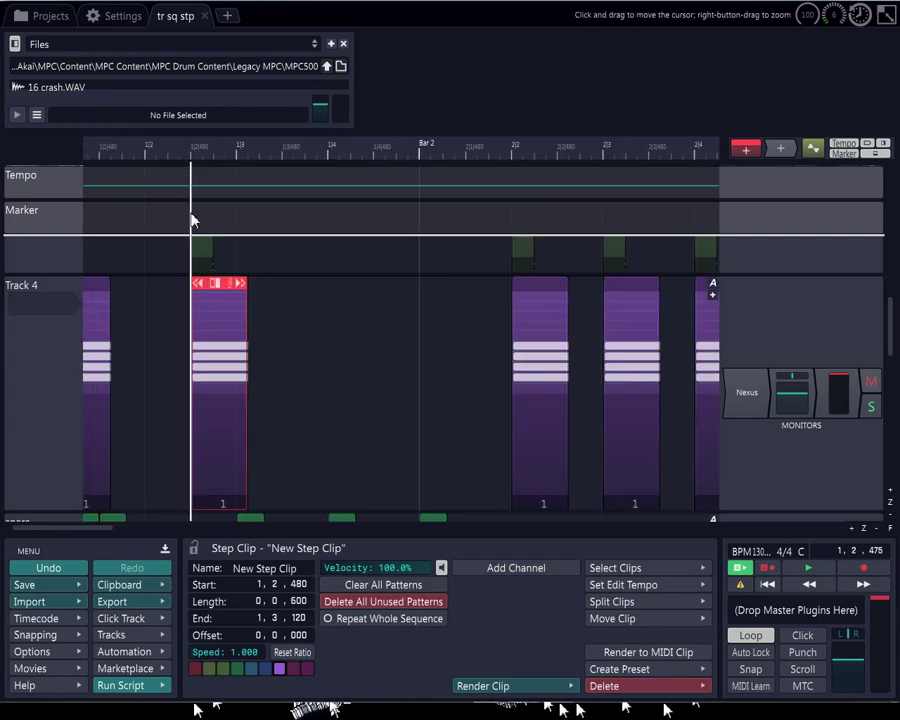
scroll(191, 224, "up", 8)
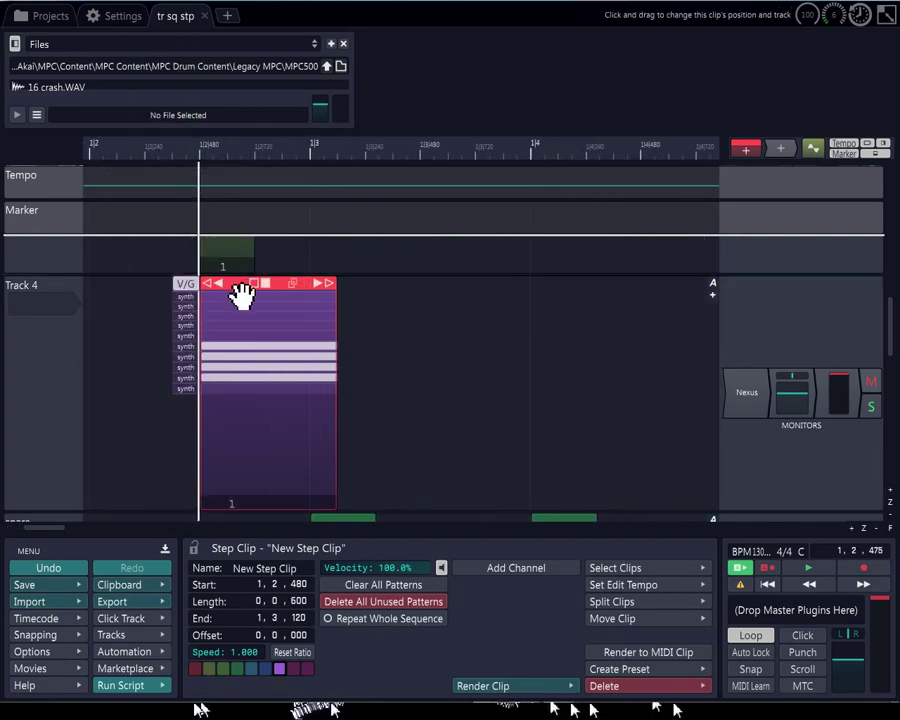
scroll(242, 293, "down", 4)
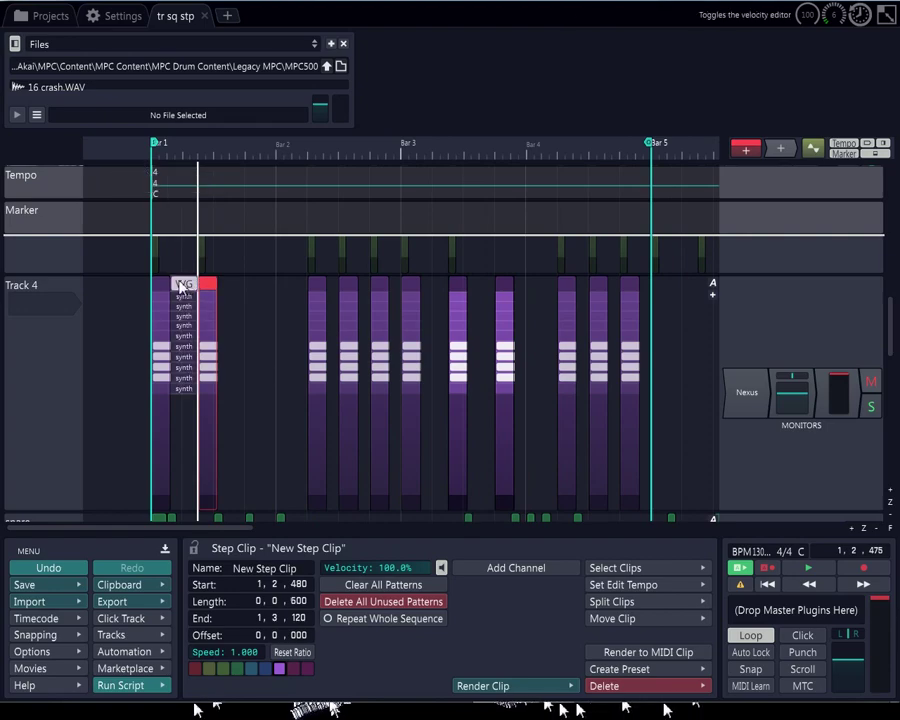
scroll(260, 285, "down", 2)
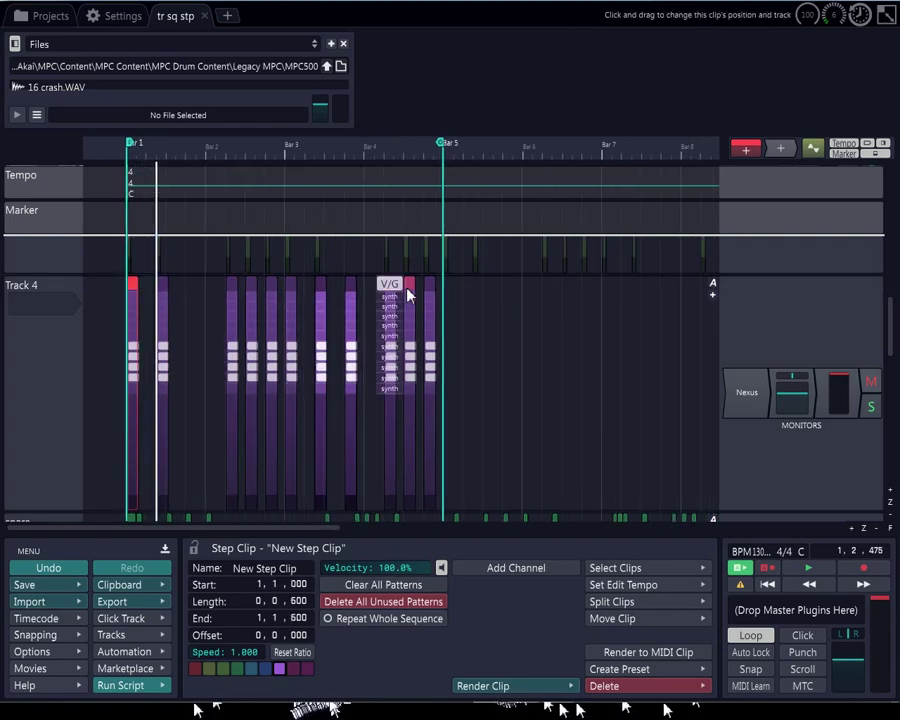
key("ctrl+a")
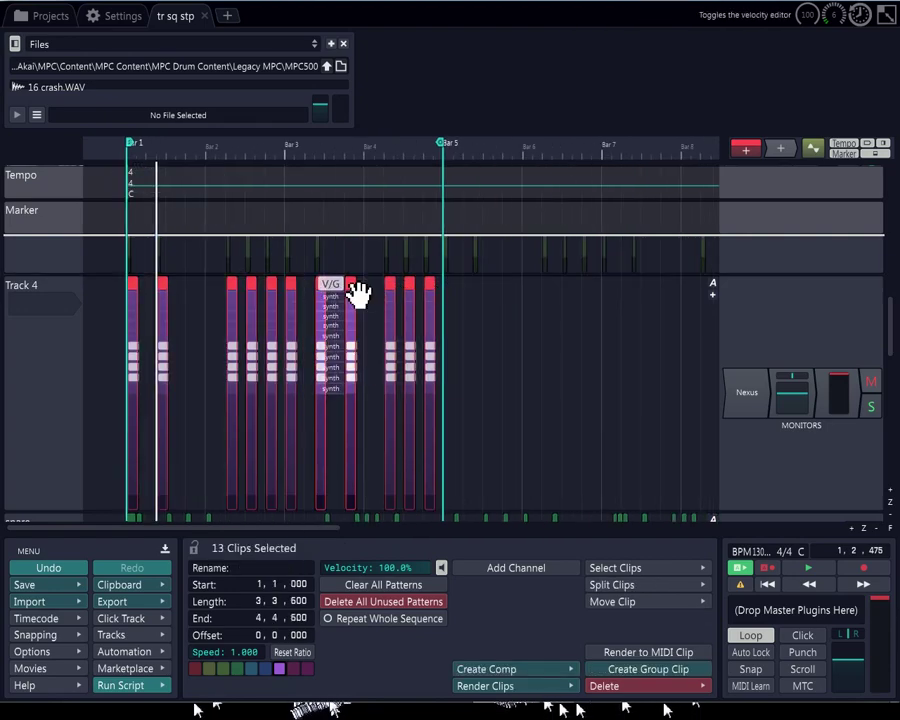
scroll(155, 288, "up", 7)
scroll(160, 288, "up", 3)
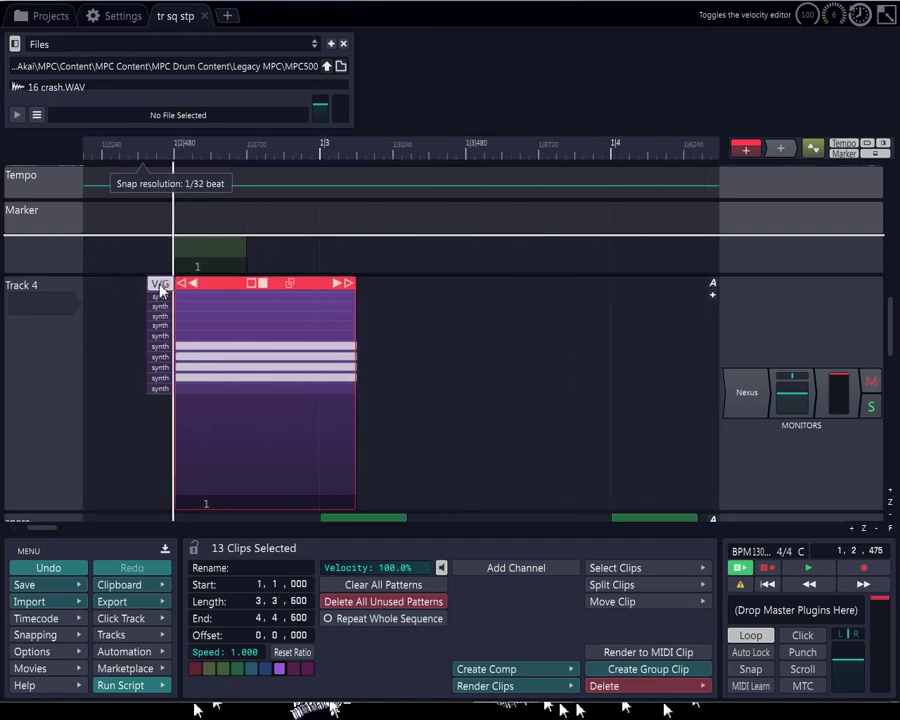
scroll(176, 276, "up", 2)
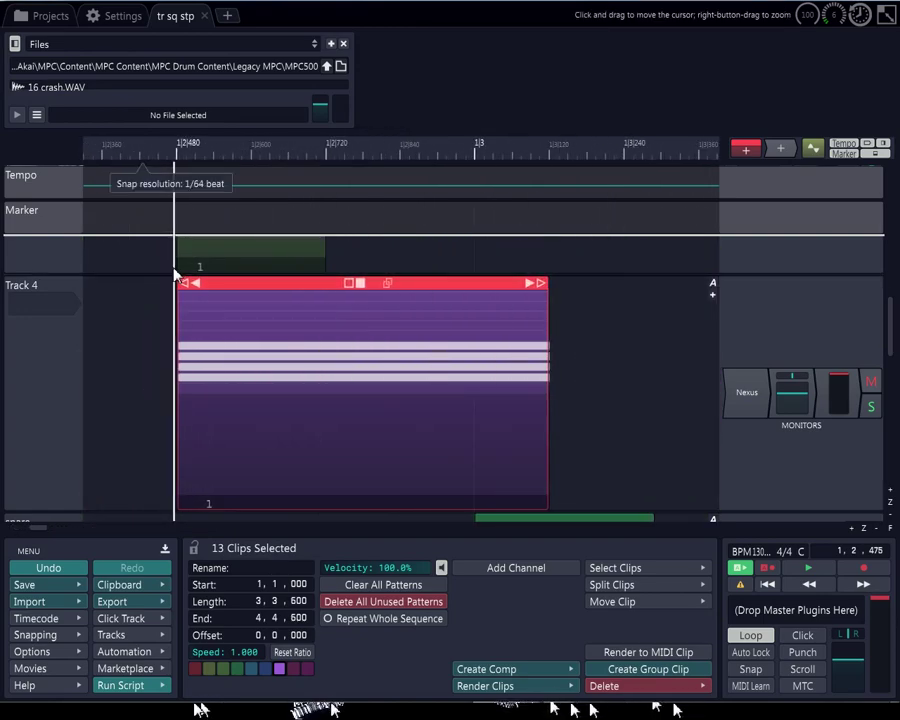
scroll(204, 282, "up", 3)
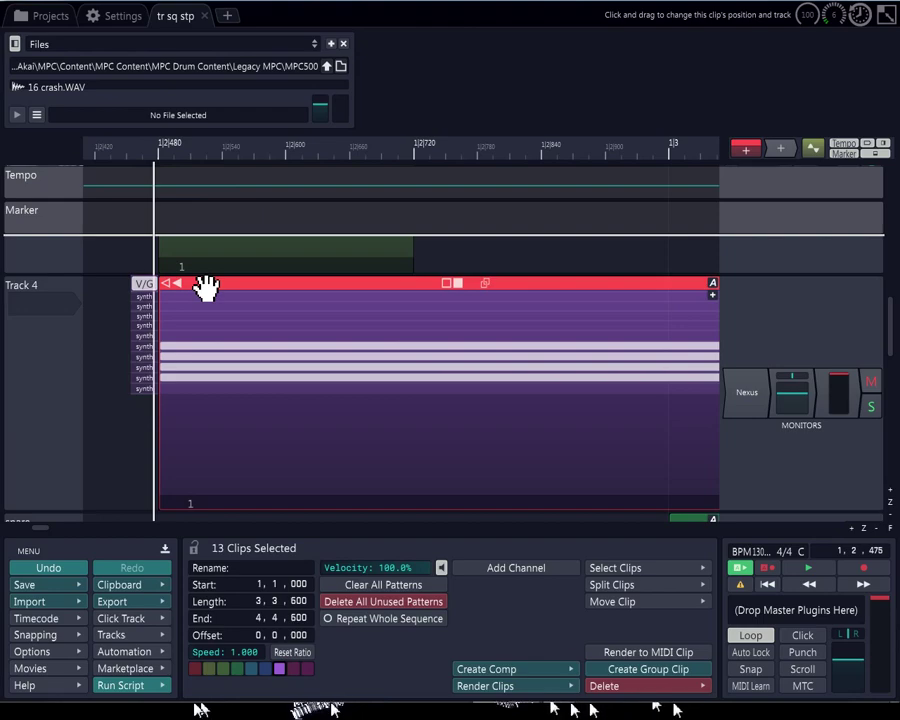
left_click_drag(205, 288, 209, 286)
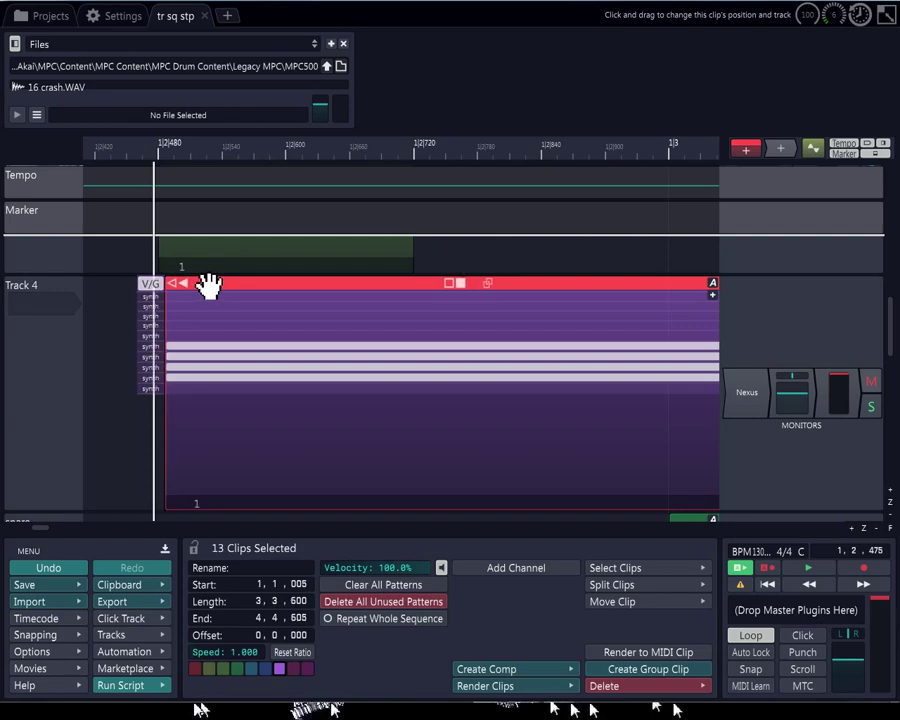
- Return to the start of the loop and play it to hear the shifted chord clips
scroll(203, 285, "down", 5)
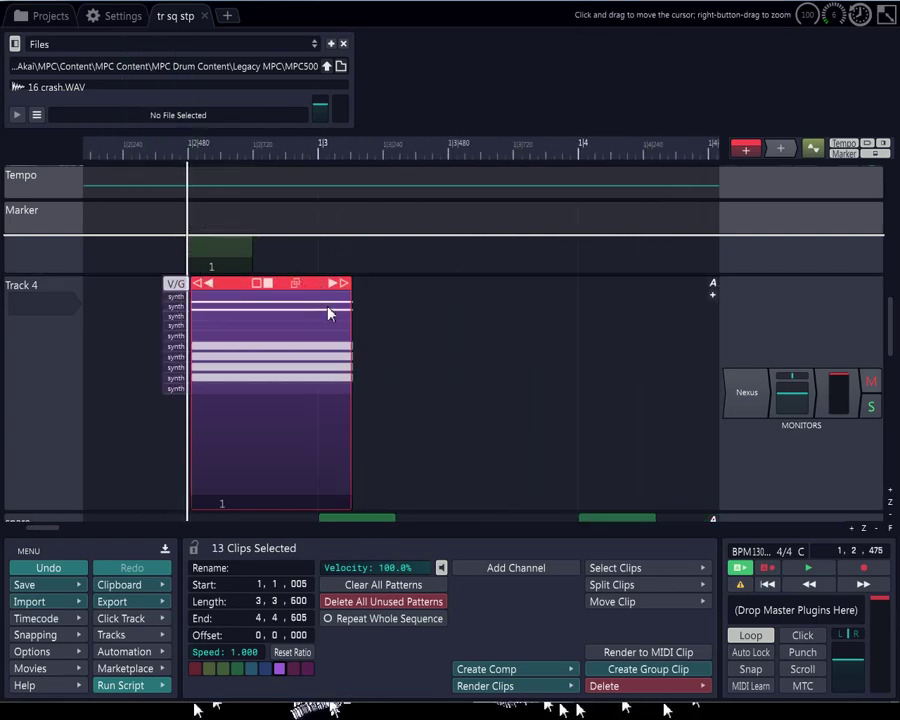
scroll(224, 259, "down", 2)
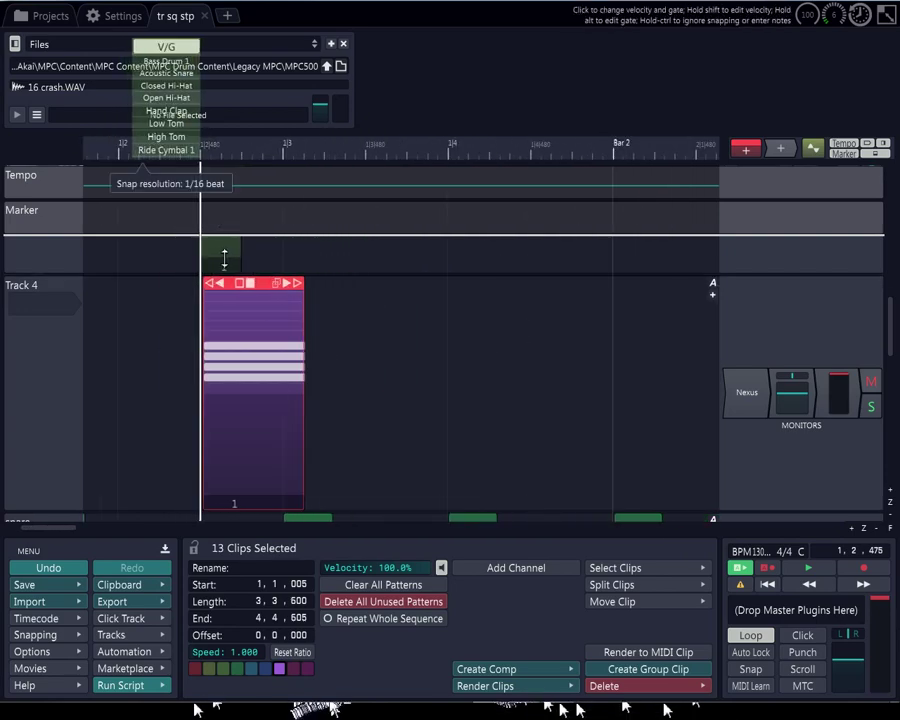
left_click(768, 585)
left_click(808, 568)
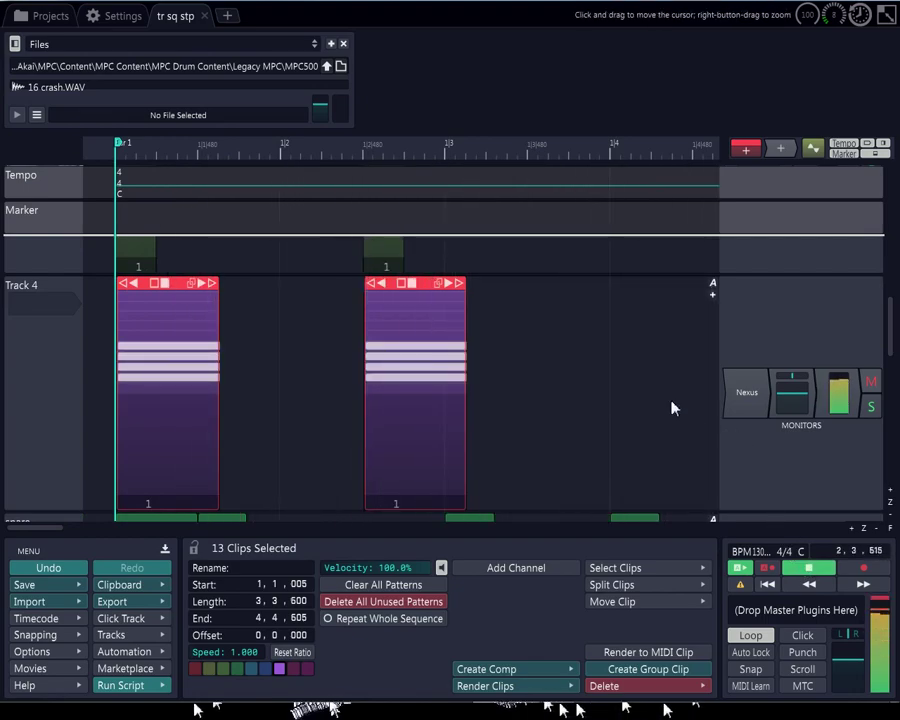
- Remove one note from each chord clip at 2|2, 2|3, 2|4 and bar 3 on Track 4, varying which chord note is dropped
mouse_move(197, 371)
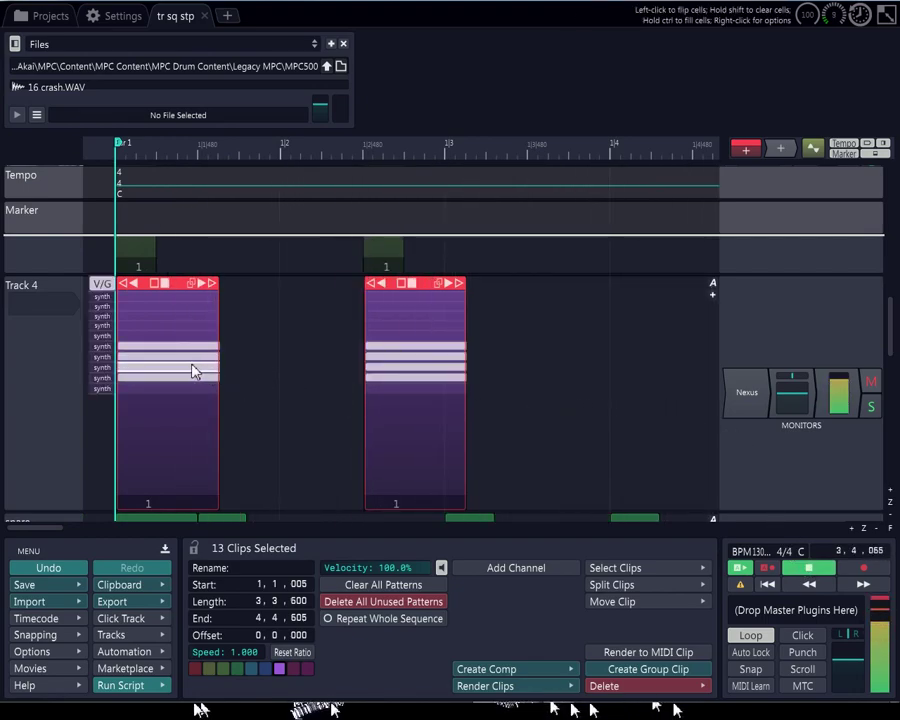
scroll(193, 367, "down", 5)
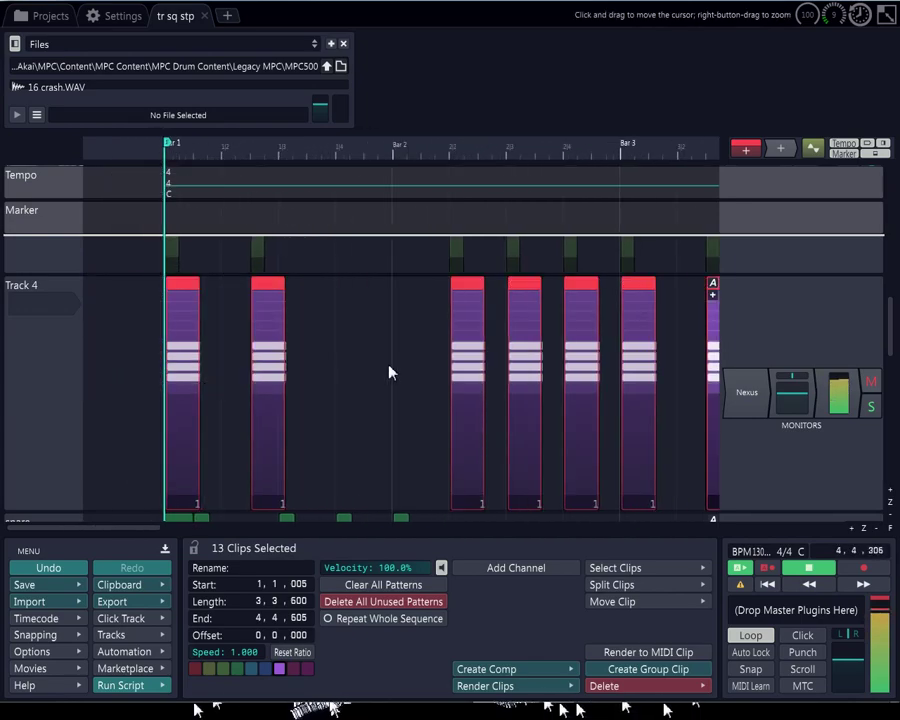
left_click(478, 369)
left_click(518, 364)
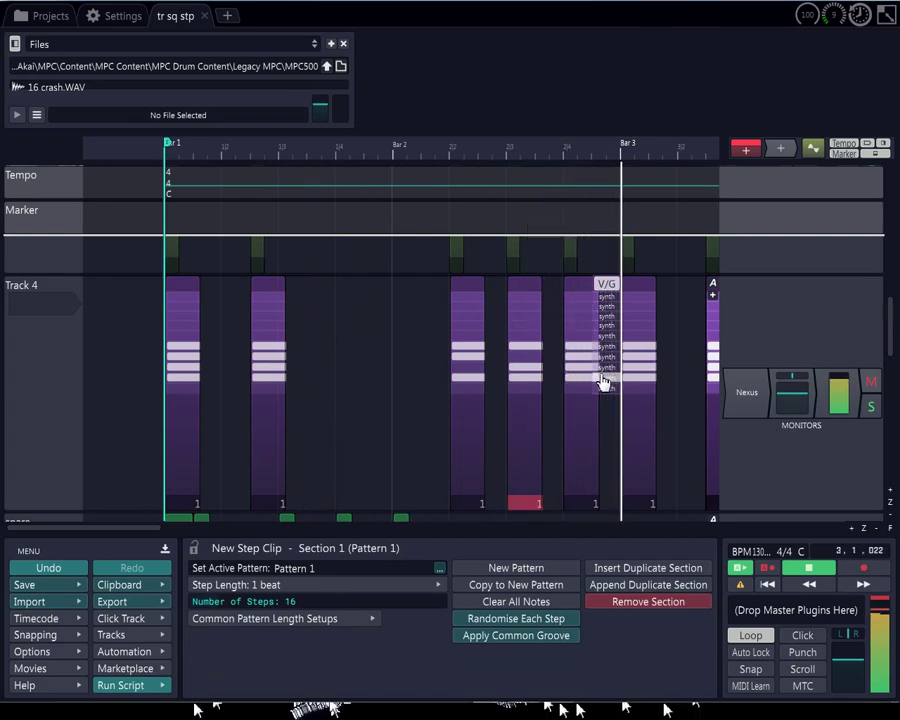
left_click(595, 378)
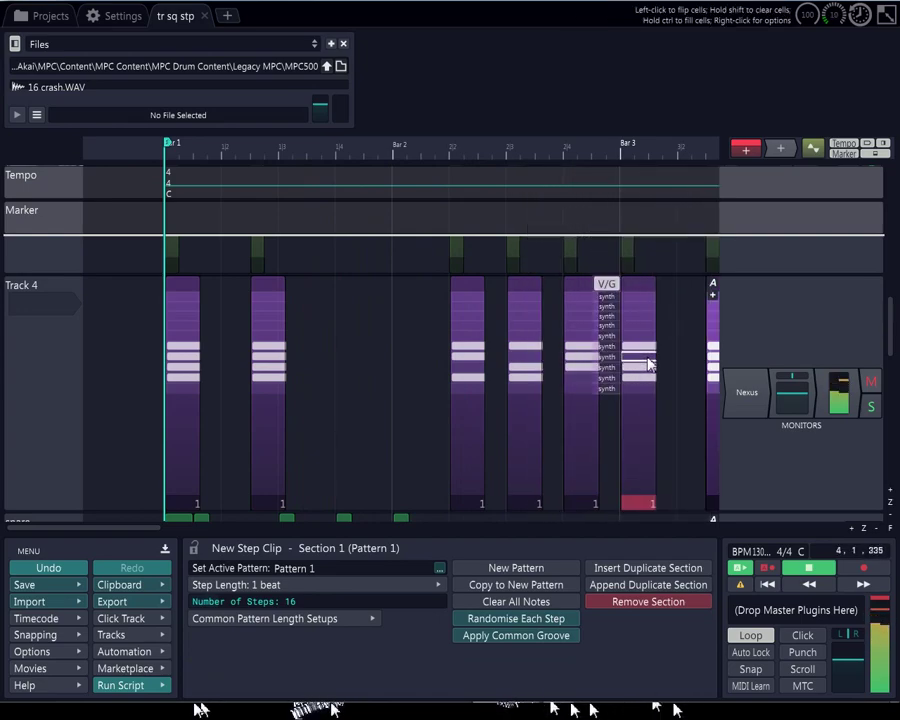
scroll(638, 373, "down", 2)
- Shorten the top chord clip stacked at 3, 2, 485 to expose its duplicate, and delete the shortened clip
left_click(592, 367)
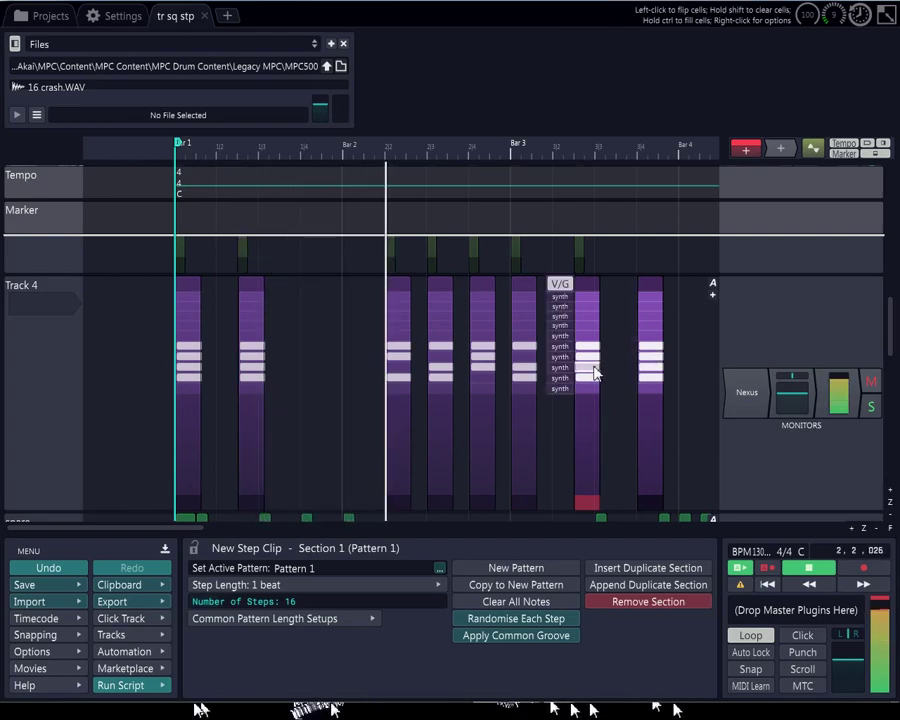
scroll(594, 373, "up", 2)
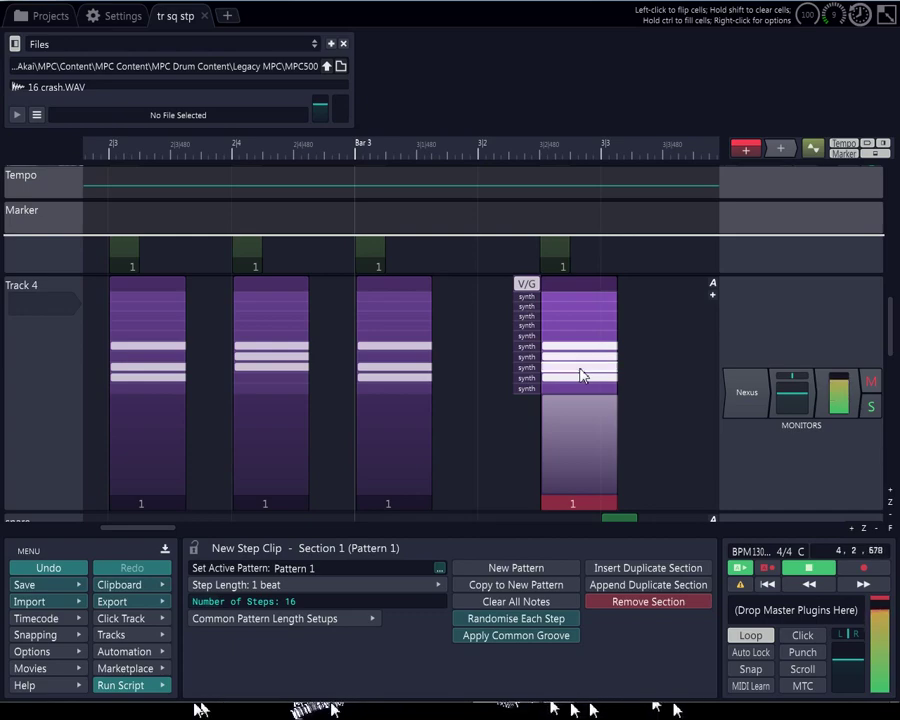
left_click(566, 286)
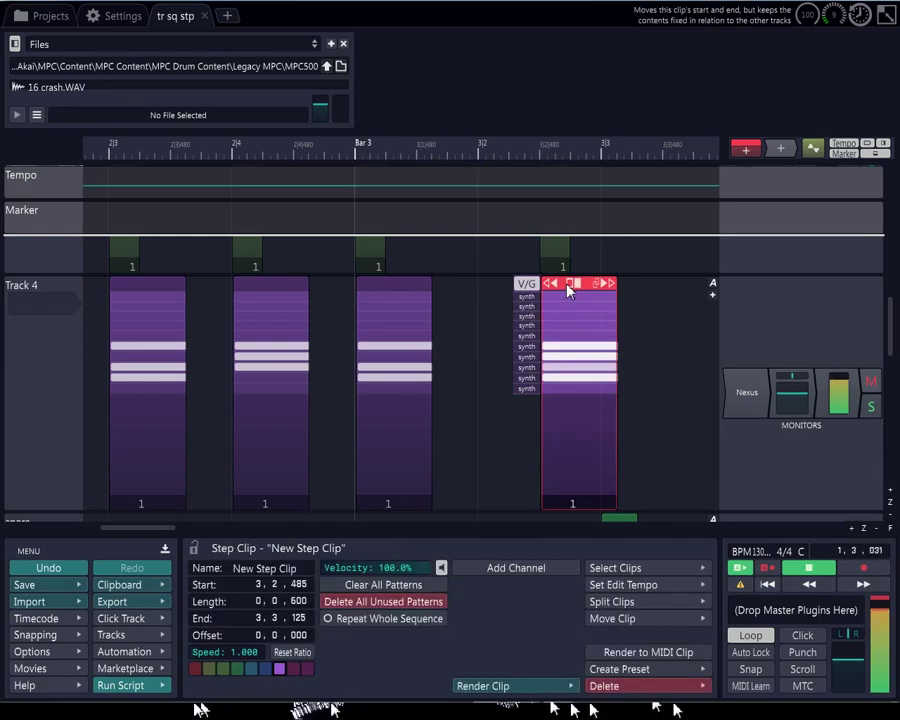
scroll(570, 290, "up", 2)
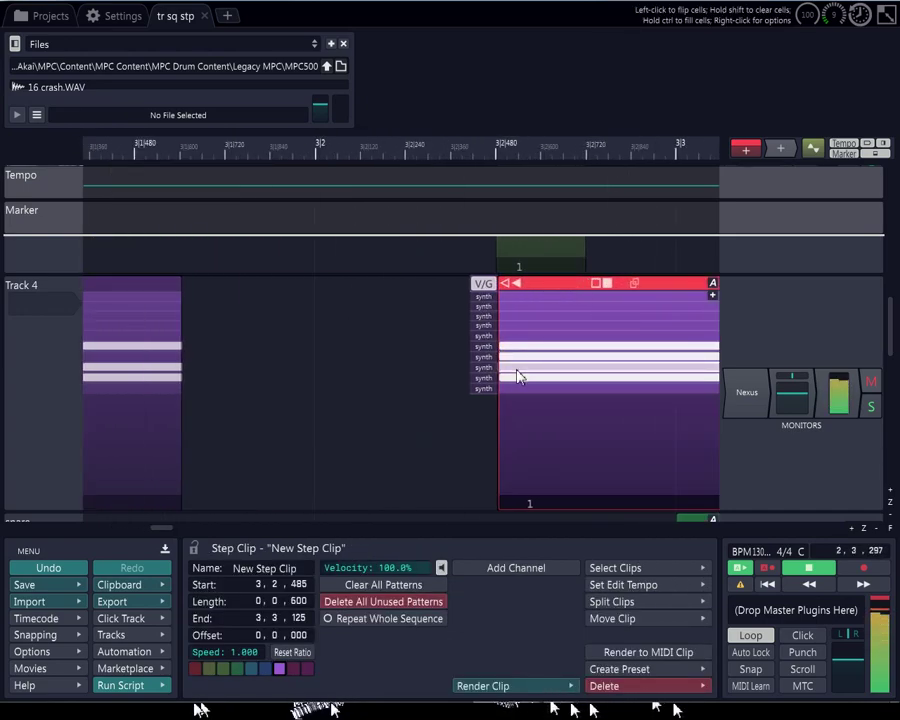
left_click(518, 374)
right_click(518, 376)
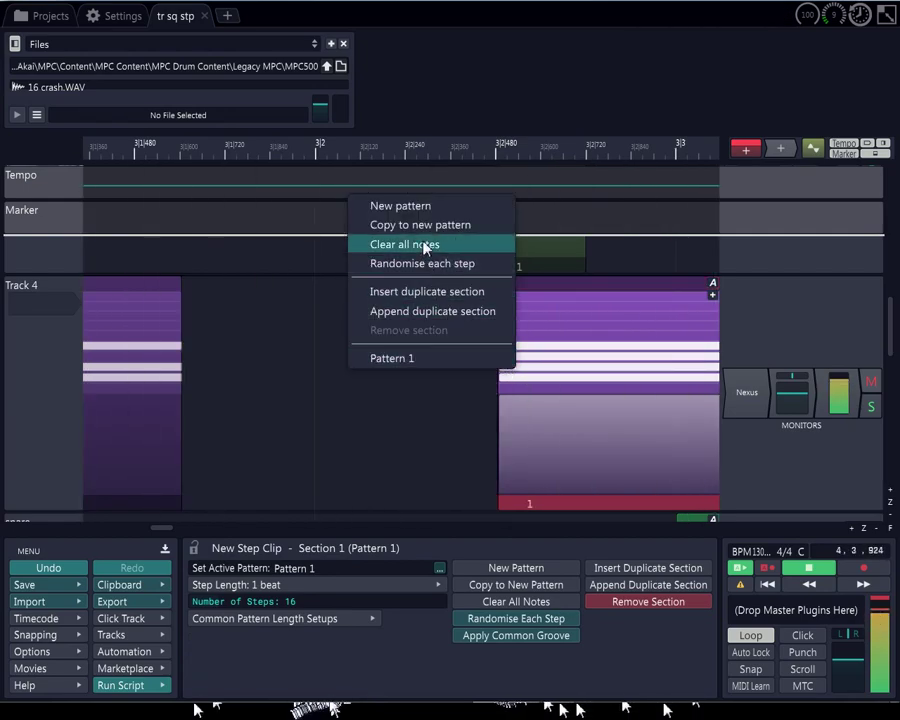
left_click(594, 286)
left_click_drag(594, 287, 519, 303)
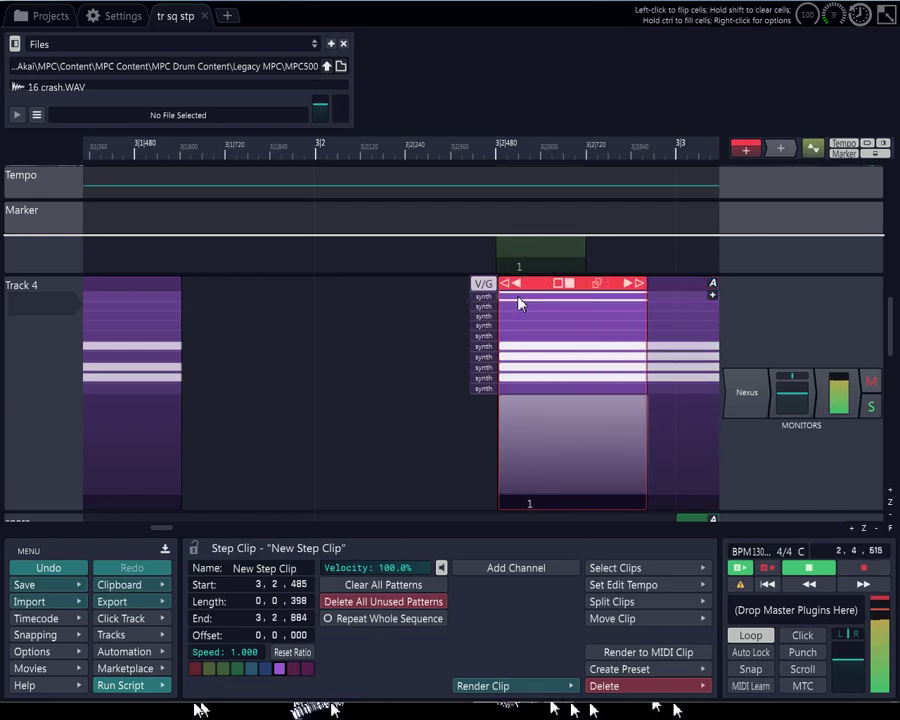
key("Delete")
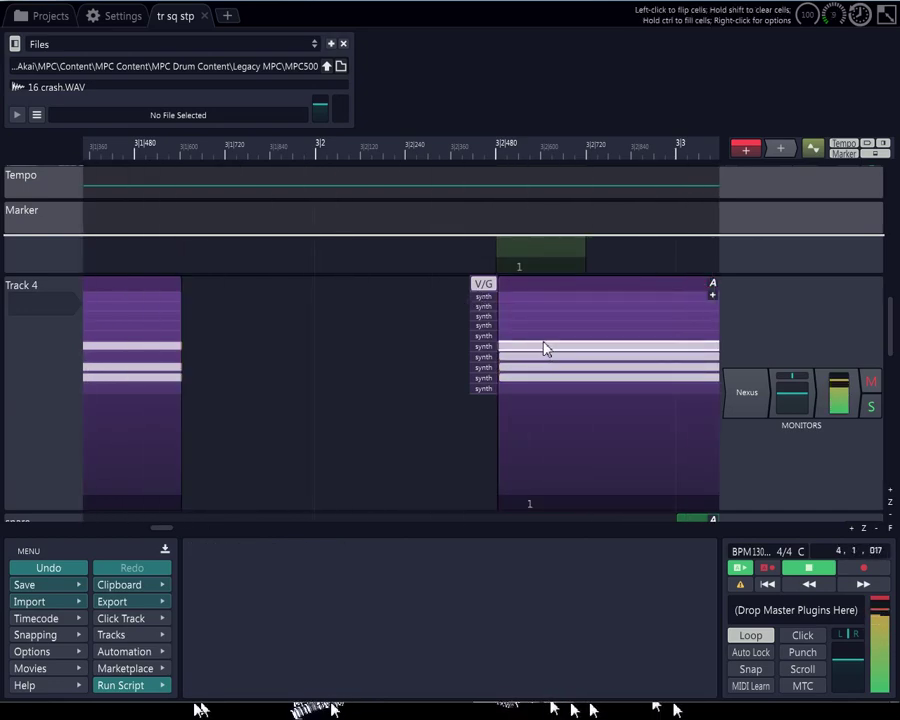
- Remove the third chord note, channel 8, from the remaining clip at 3, 2, 485
scroll(545, 348, "down", 3)
scroll(545, 348, "down", 2)
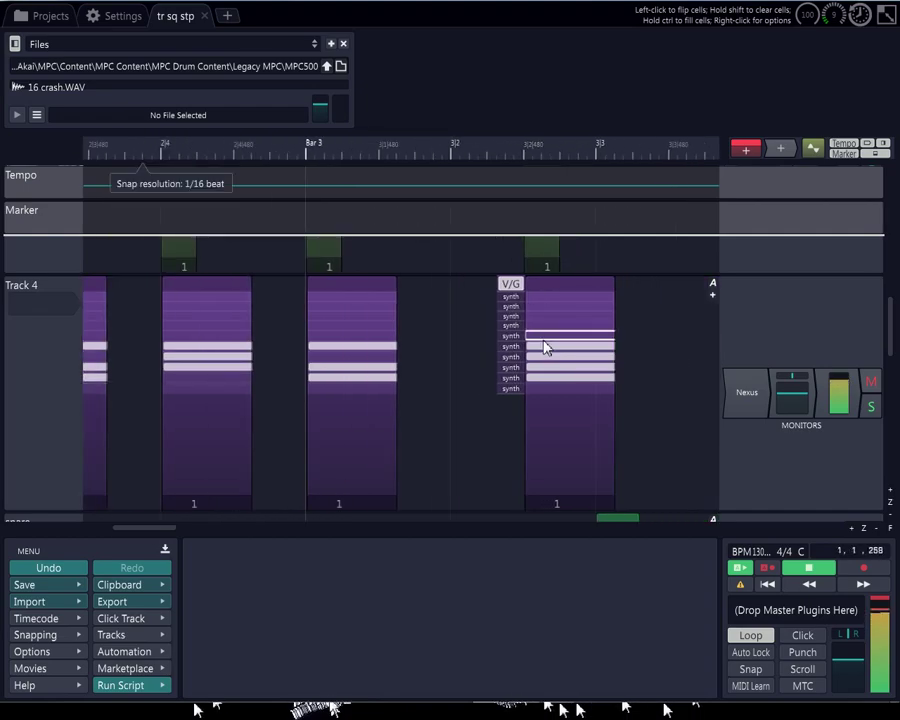
left_click(551, 359)
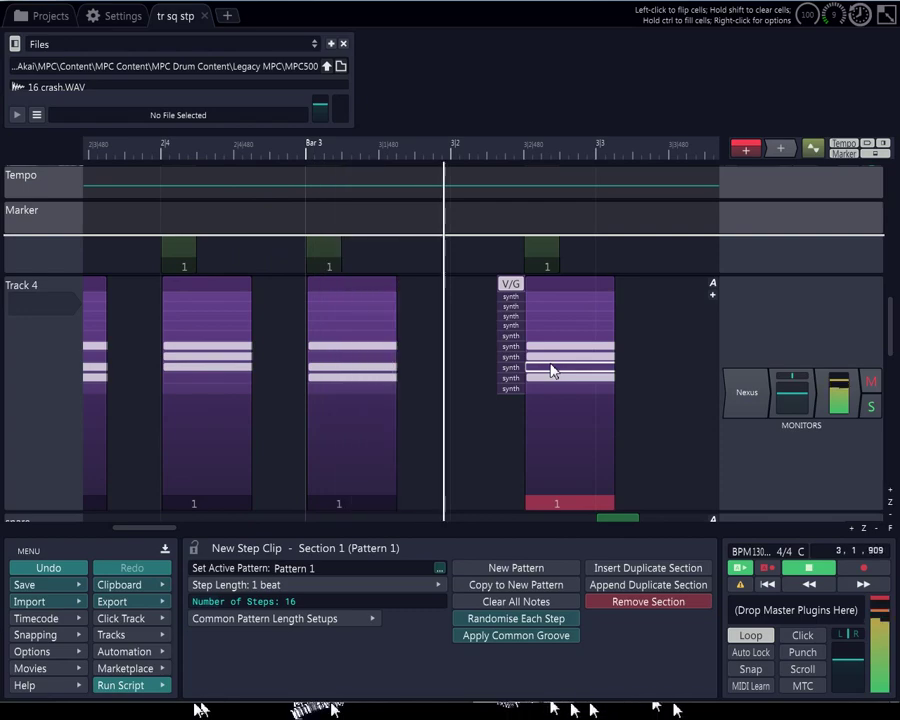
- Delete the duplicate clip stacked at 3, 4, 005 and remove the channel 6 note from the remaining chord
scroll(551, 372, "down", 2)
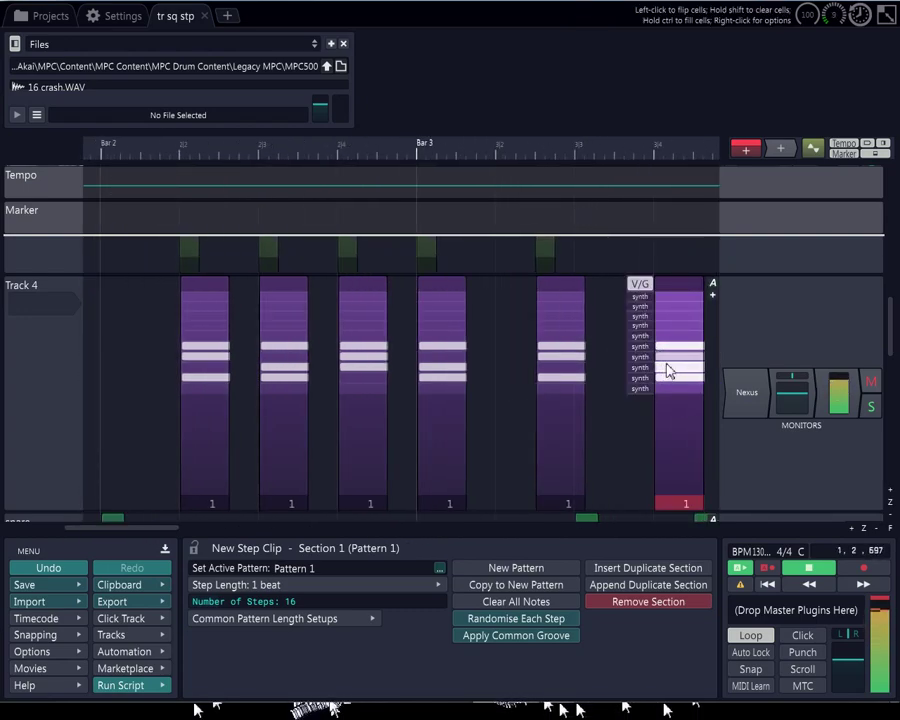
left_click(673, 297)
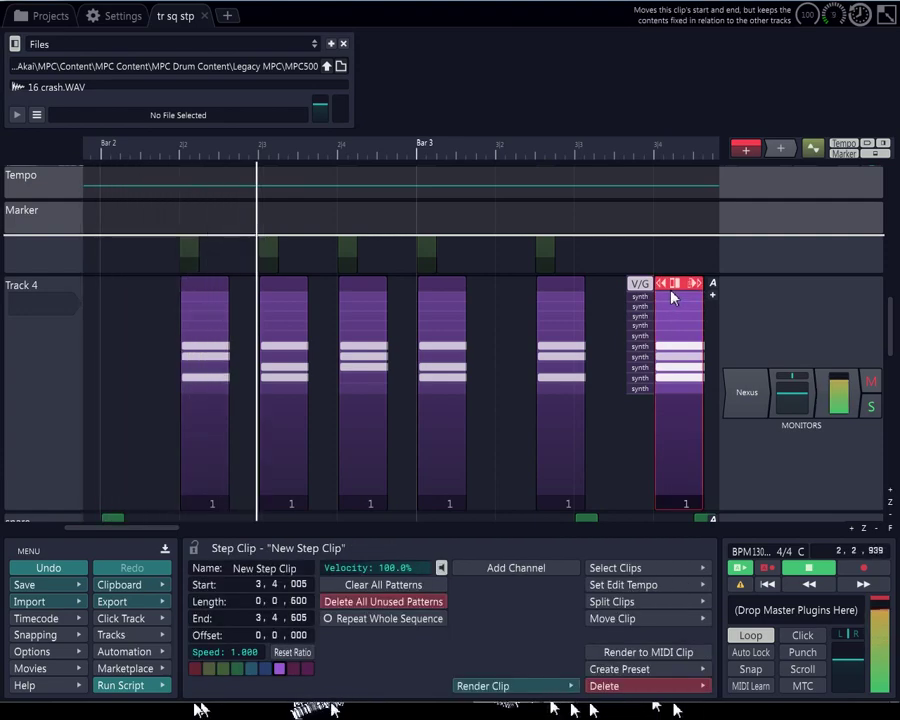
left_click(672, 296)
left_click(683, 356)
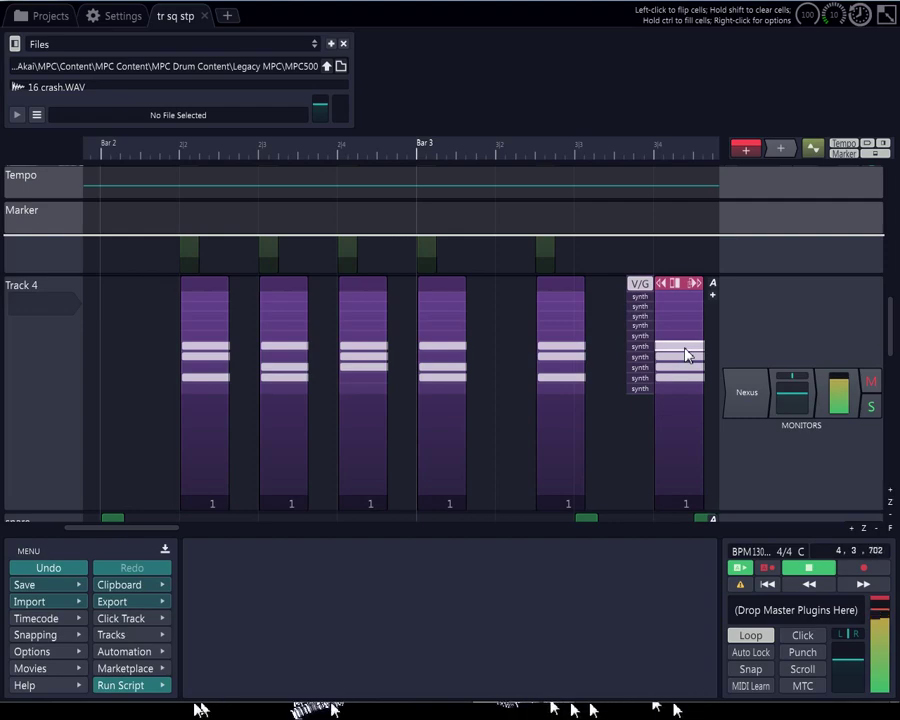
left_click(686, 354)
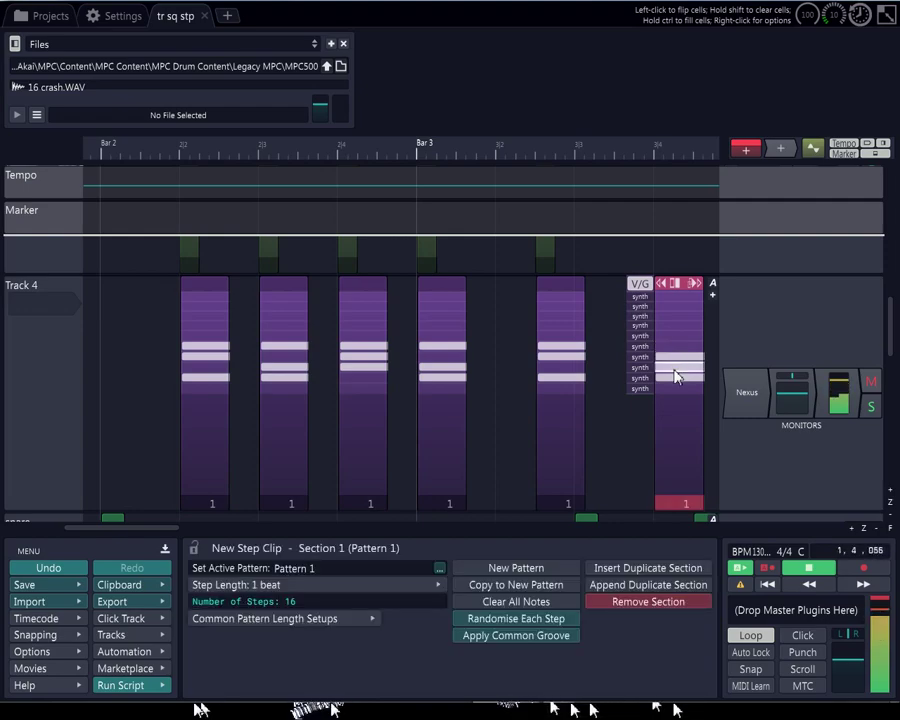
- Remove the channel 8 note from the chord clips at 4|3 and 4|4, and stop the loop playback
scroll(307, 382, "down", 5)
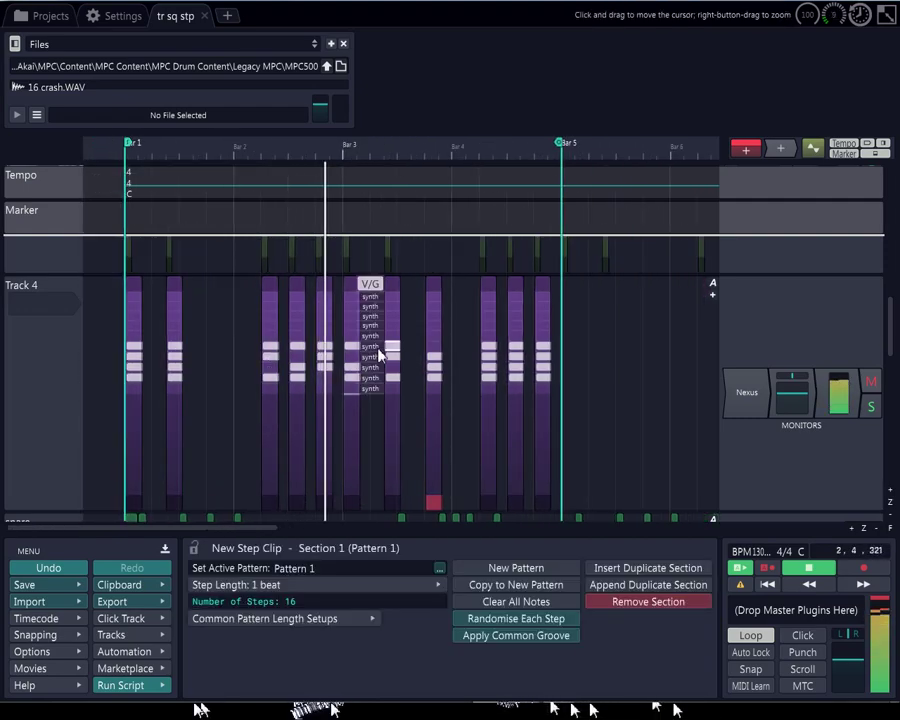
scroll(418, 349, "up", 3)
mouse_move(536, 344)
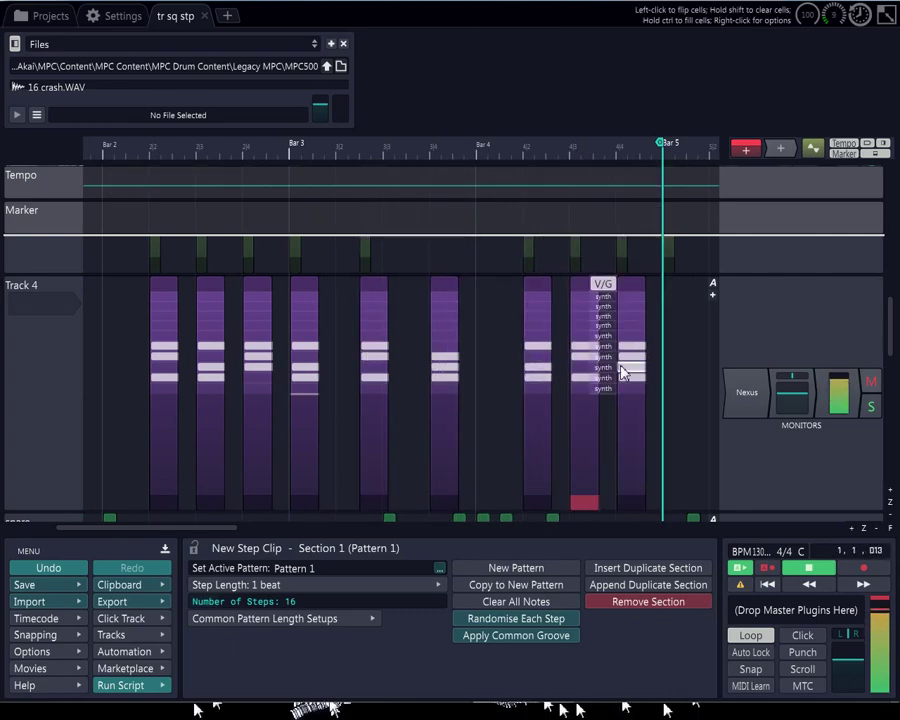
mouse_move(645, 373)
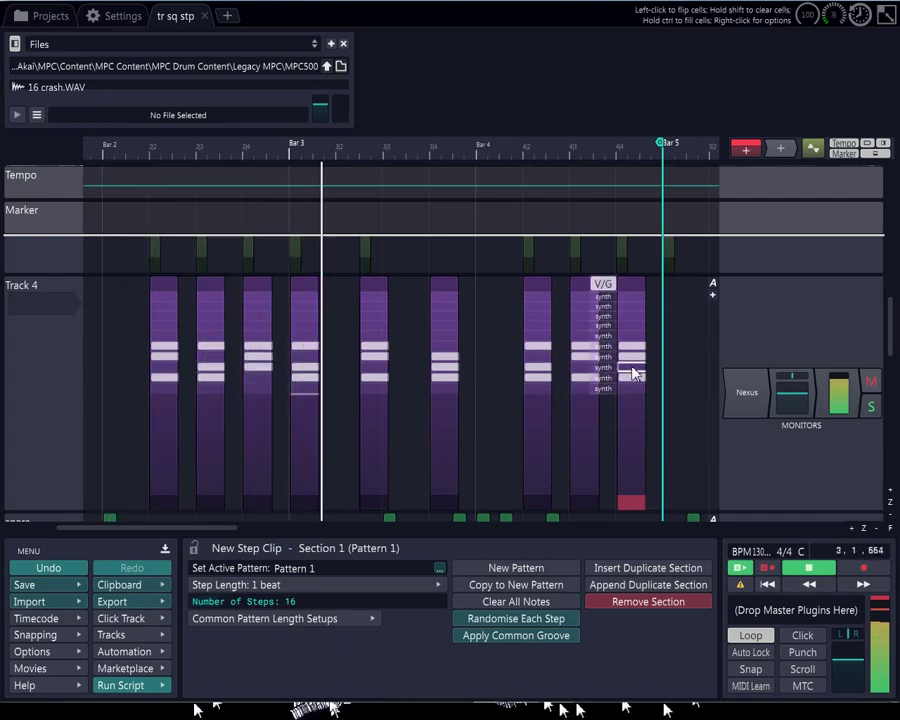
scroll(488, 390, "down", 1)
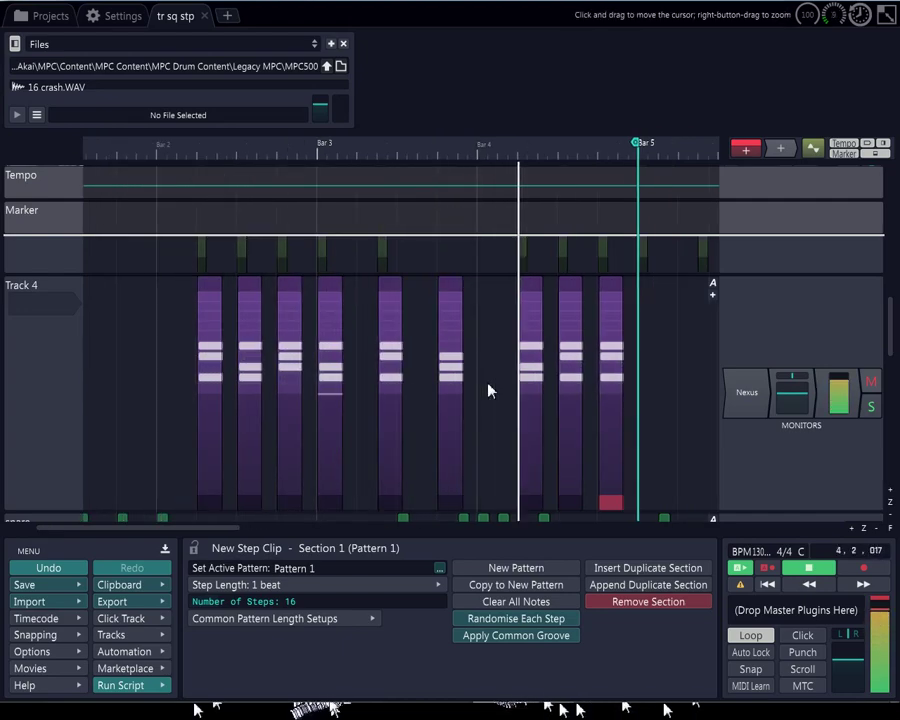
scroll(488, 390, "down", 1)
scroll(488, 390, "down", 1)
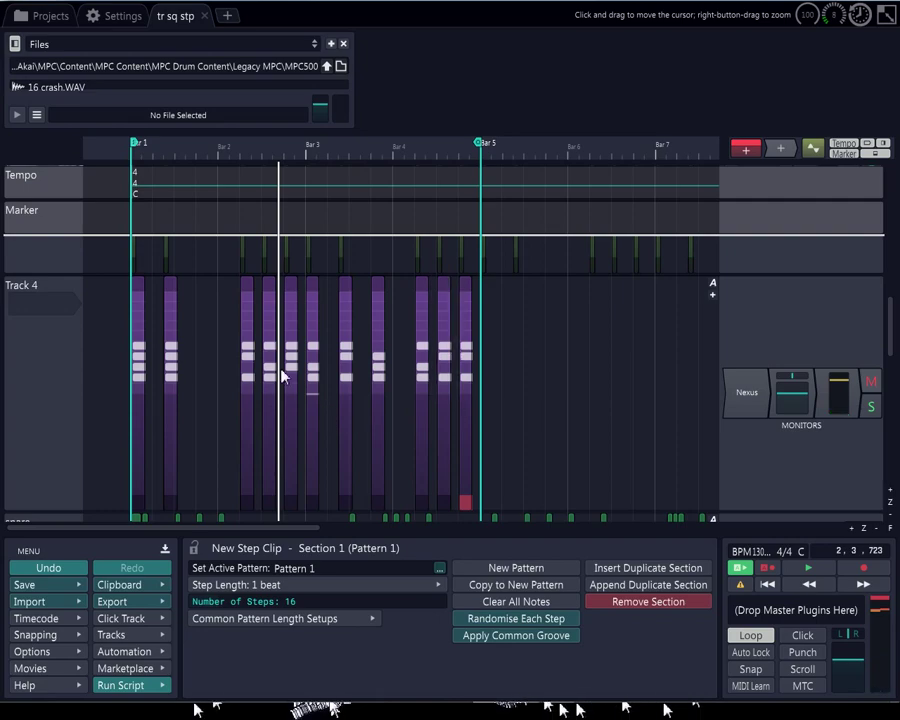
- Lower the note velocities in the first chord clip: channel 6 to 40%, channel 7 to about 35% and channel 8 to 69%
left_click(130, 347)
scroll(130, 350, "up", 1)
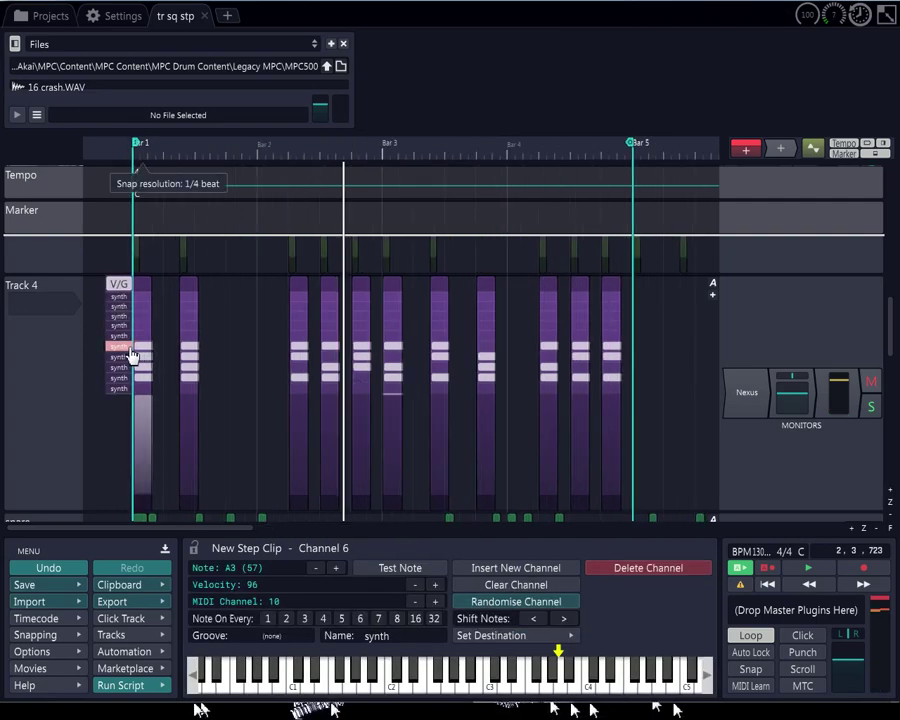
scroll(131, 353, "up", 1)
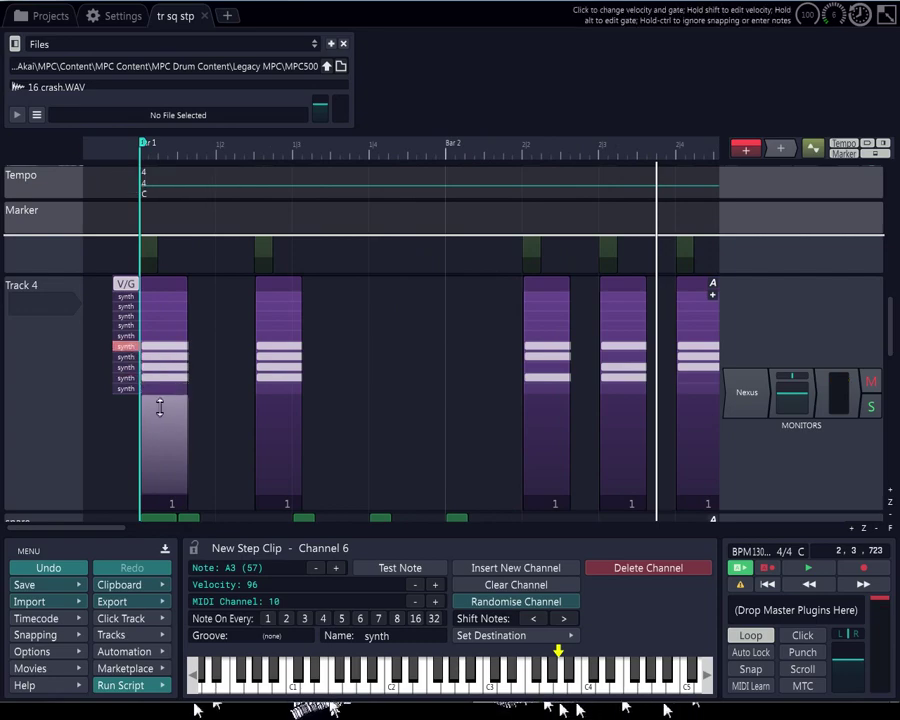
left_click_drag(160, 406, 160, 409)
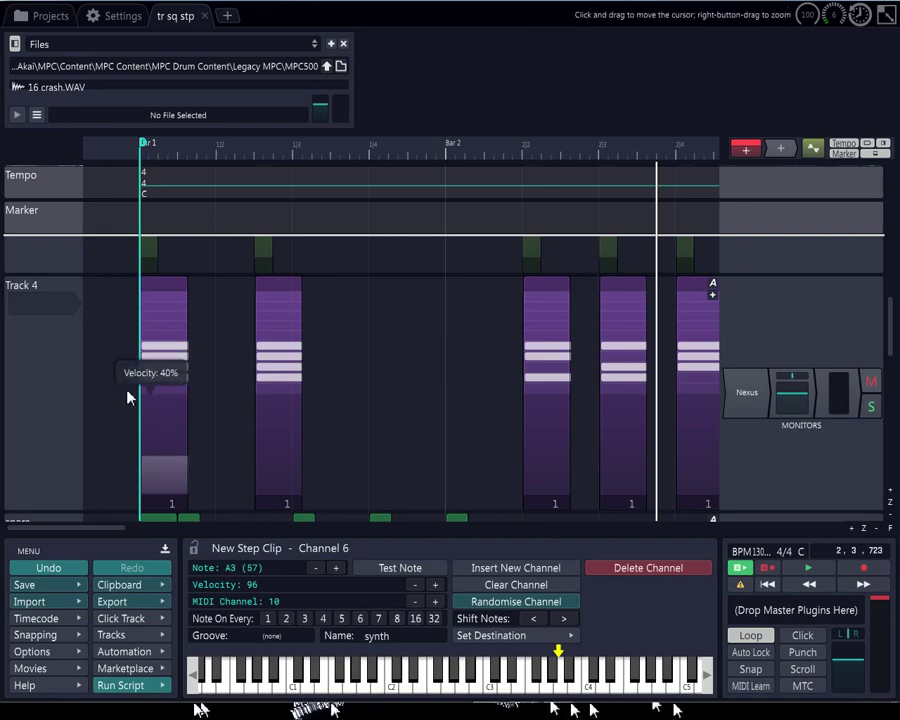
left_click(128, 358)
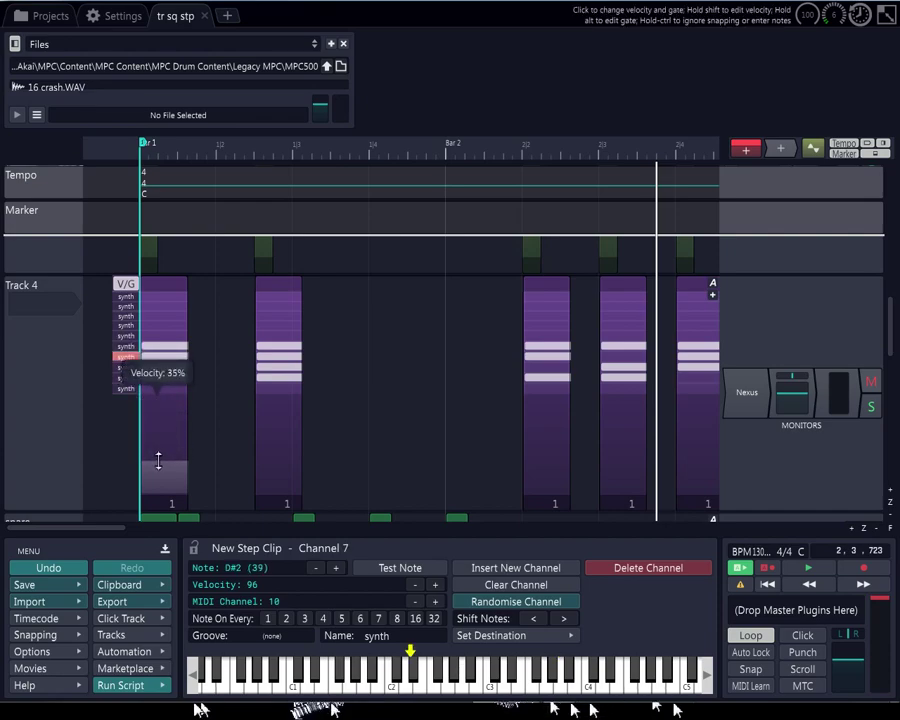
left_click(125, 367)
left_click_drag(160, 412, 160, 418)
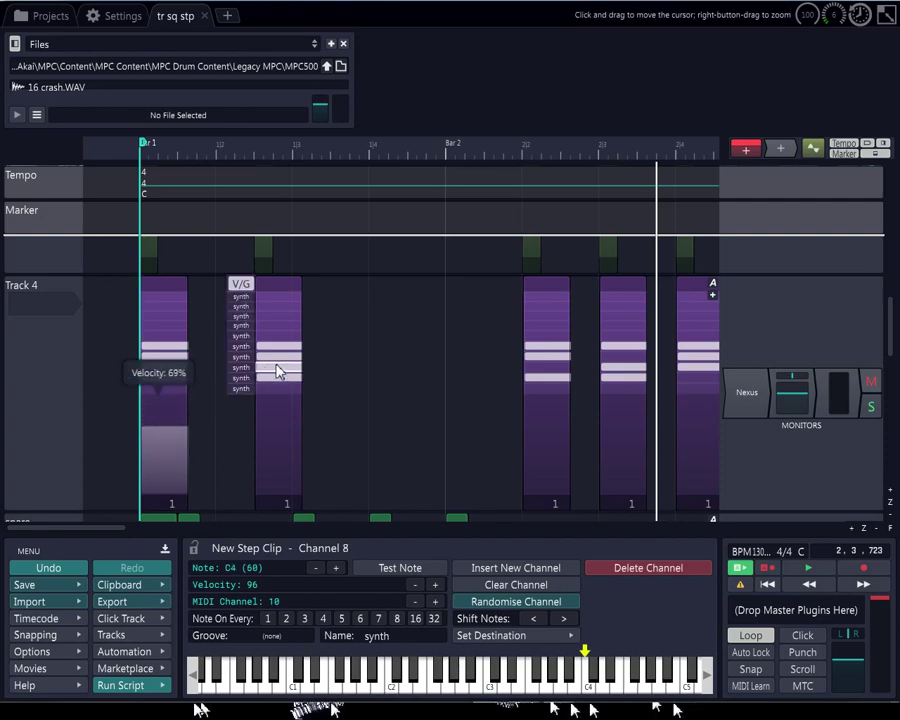
- Lower the velocities of channels 6 and 8 in the second chord clip, setting channel 8 to 73%
left_click(241, 346)
left_click_drag(275, 397, 276, 402)
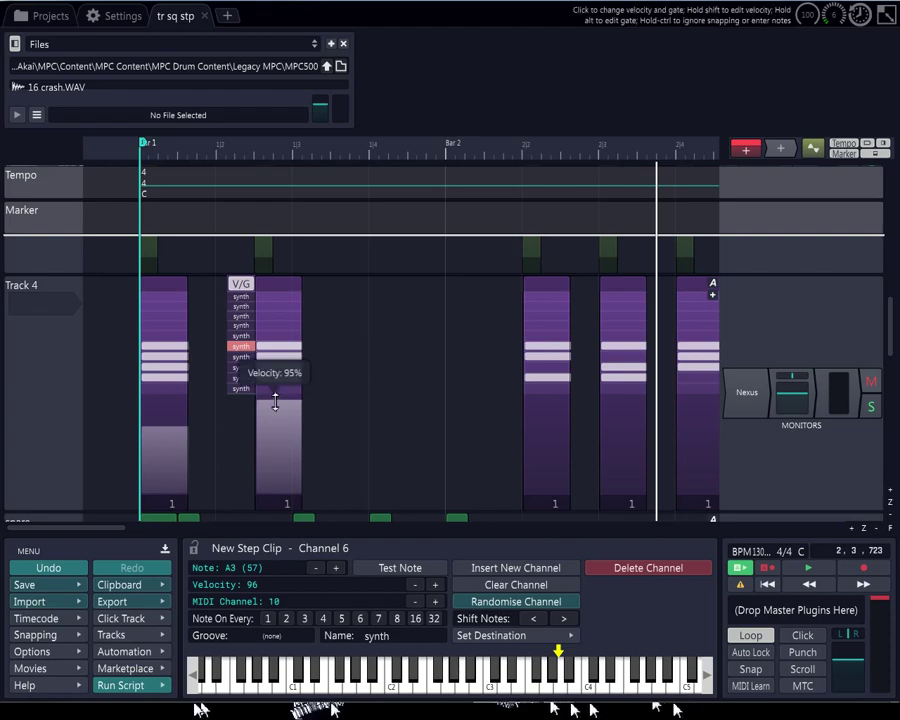
left_click(241, 367)
left_click(275, 402)
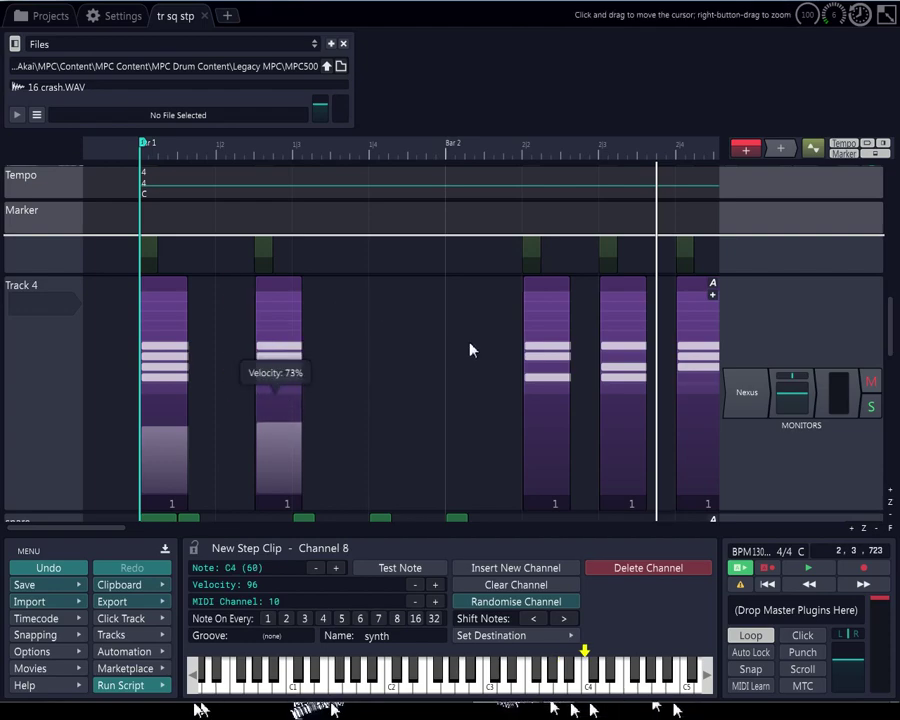
- Lower the velocities in the chord clip at 2|2: channel 9 to about 60% and channel 6 to about 84%
mouse_move(566, 395)
left_click(548, 378)
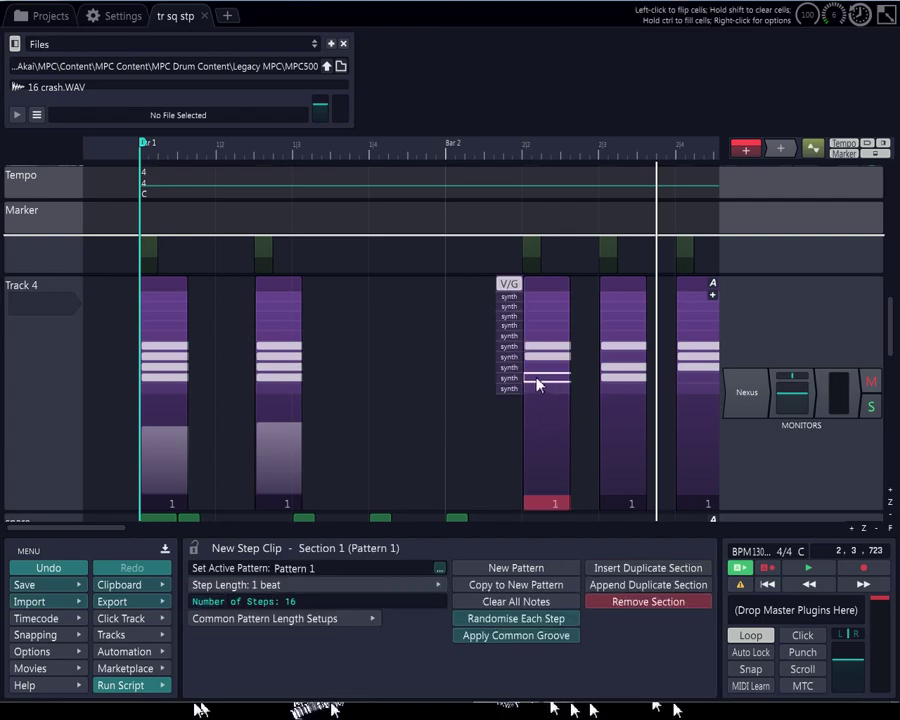
left_click(539, 377)
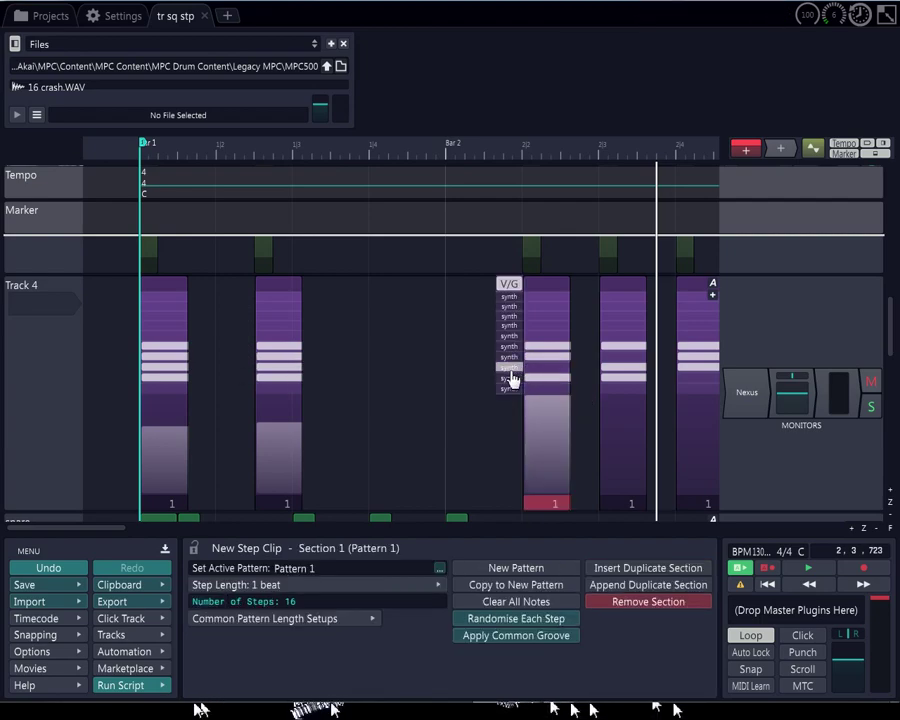
left_click(512, 379)
left_click(542, 436)
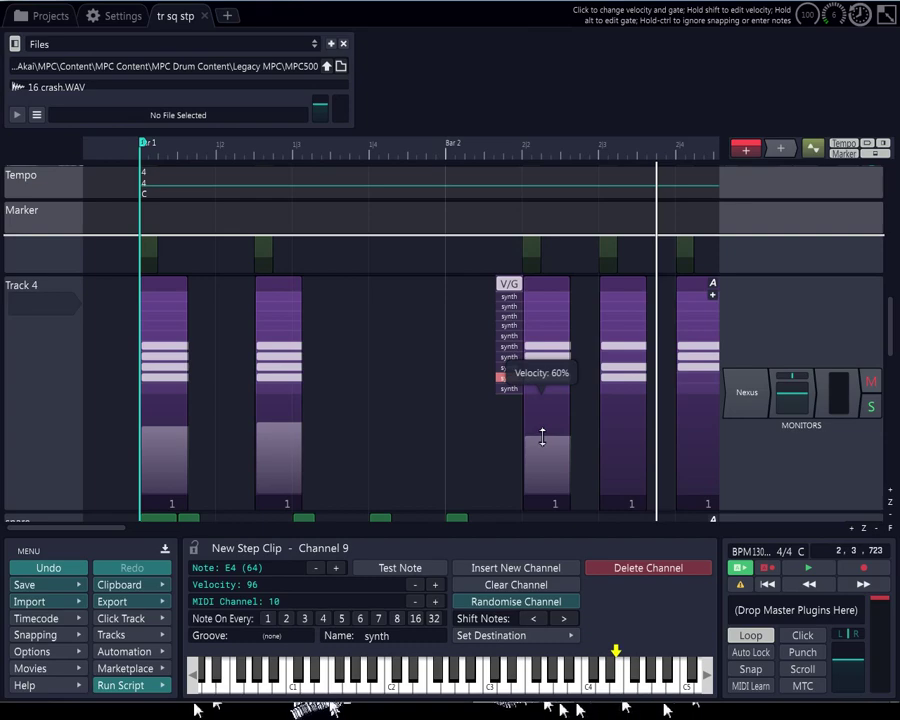
left_click(510, 347)
left_click(539, 413)
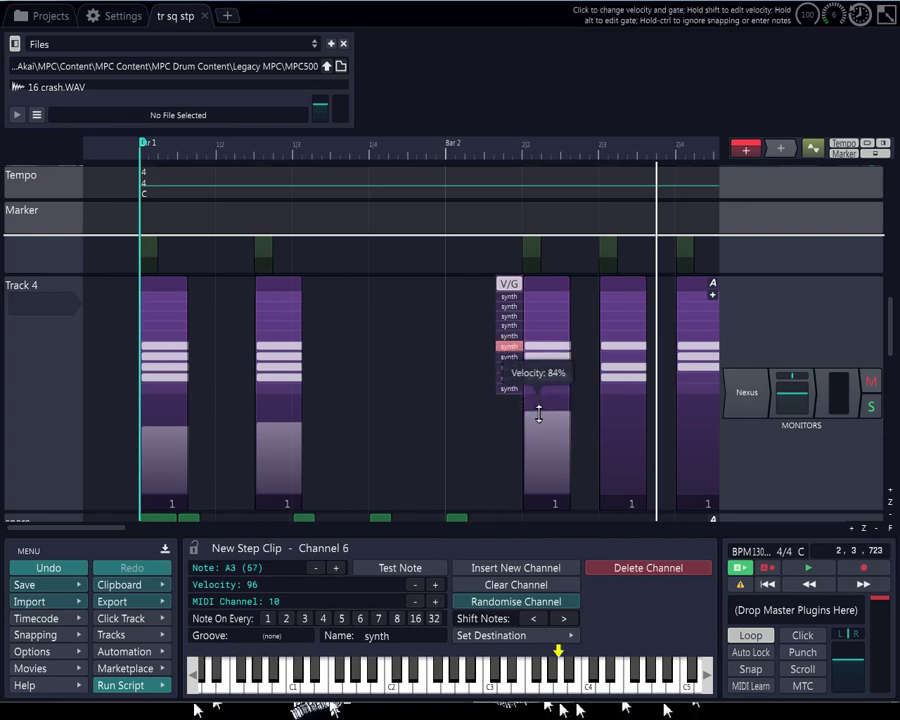
- Lower the velocities in the chord clip at 2|3: channel 8, channel 6 to about 92% and channel 9 to about 83%
left_click(598, 367)
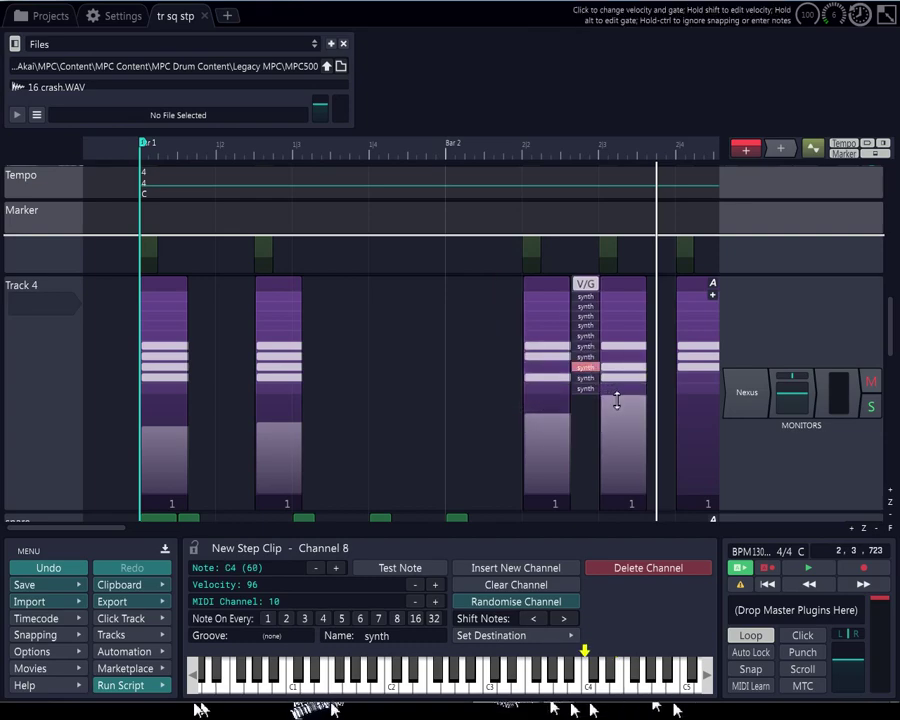
left_click(619, 432)
left_click(595, 348)
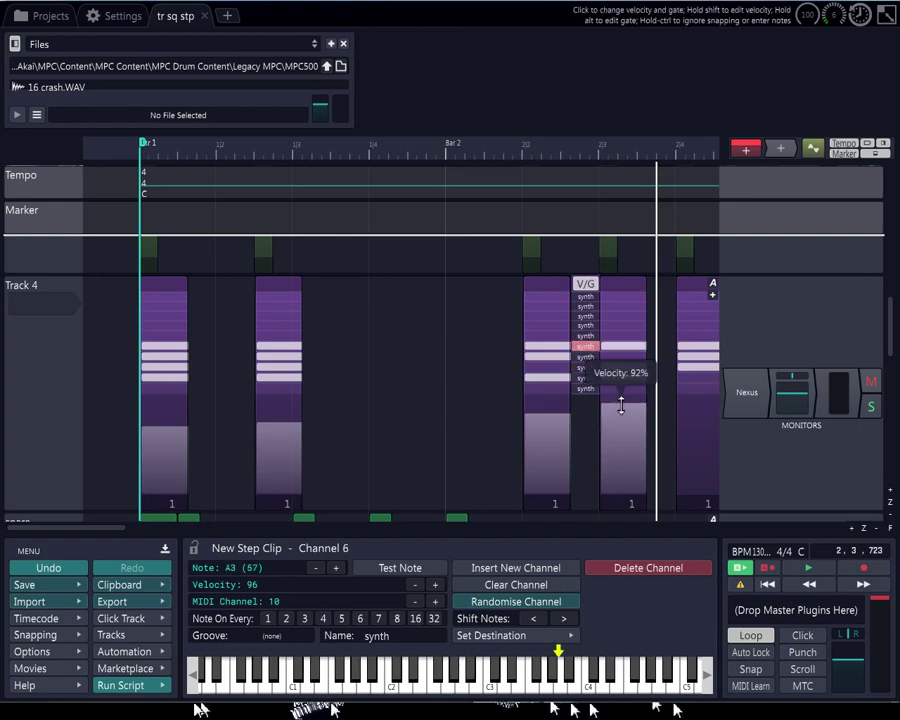
left_click(586, 368)
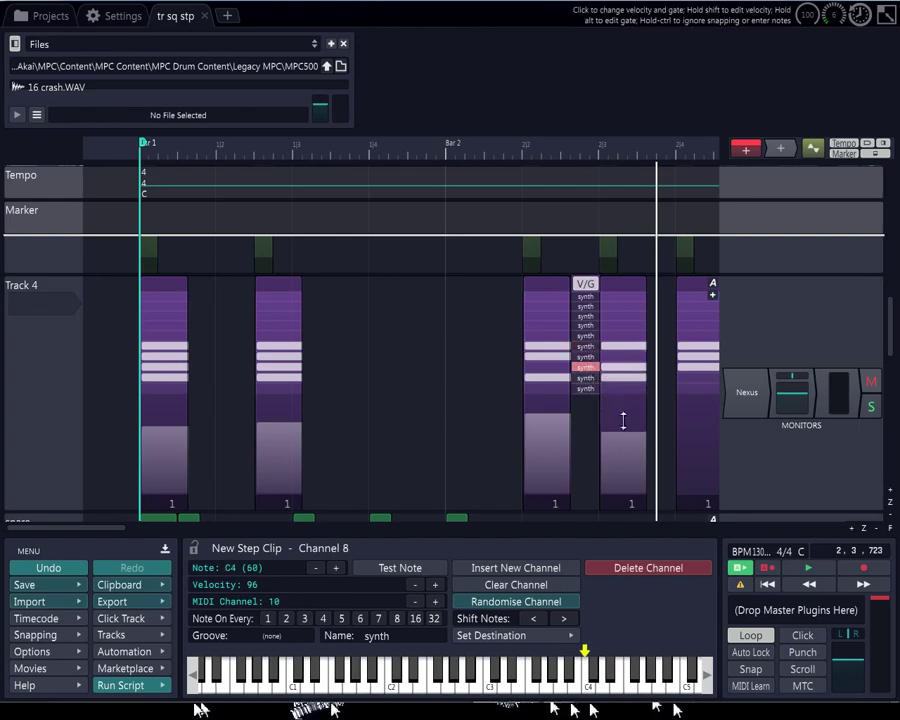
left_click(593, 380)
left_click(620, 411)
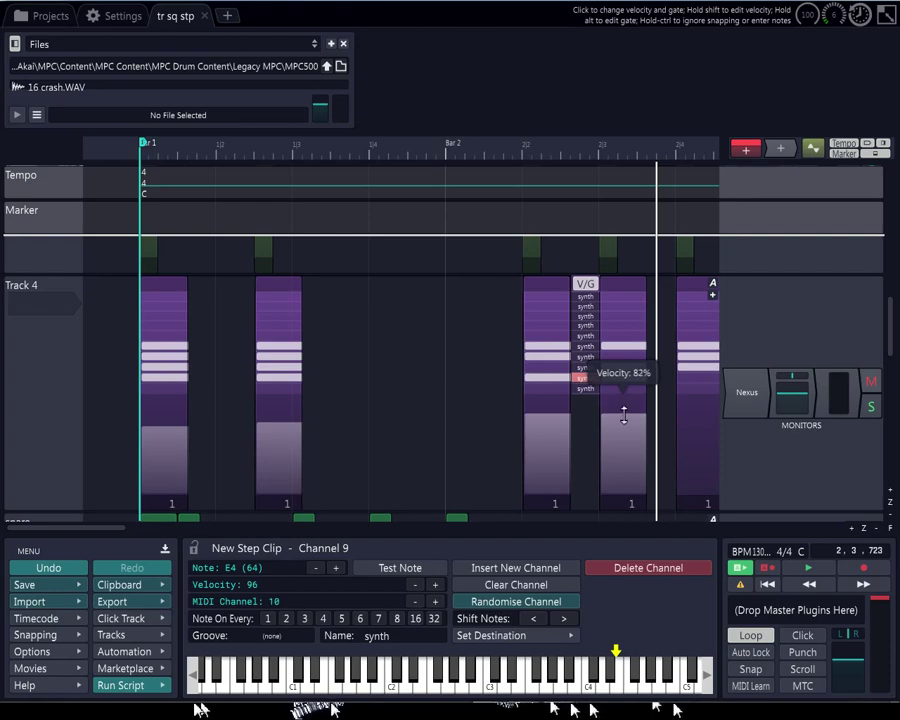
- Lower the velocities in the chord clip at 2|4: channel 6 to about 77%, and also channel 7
scroll(611, 407, "down", 4)
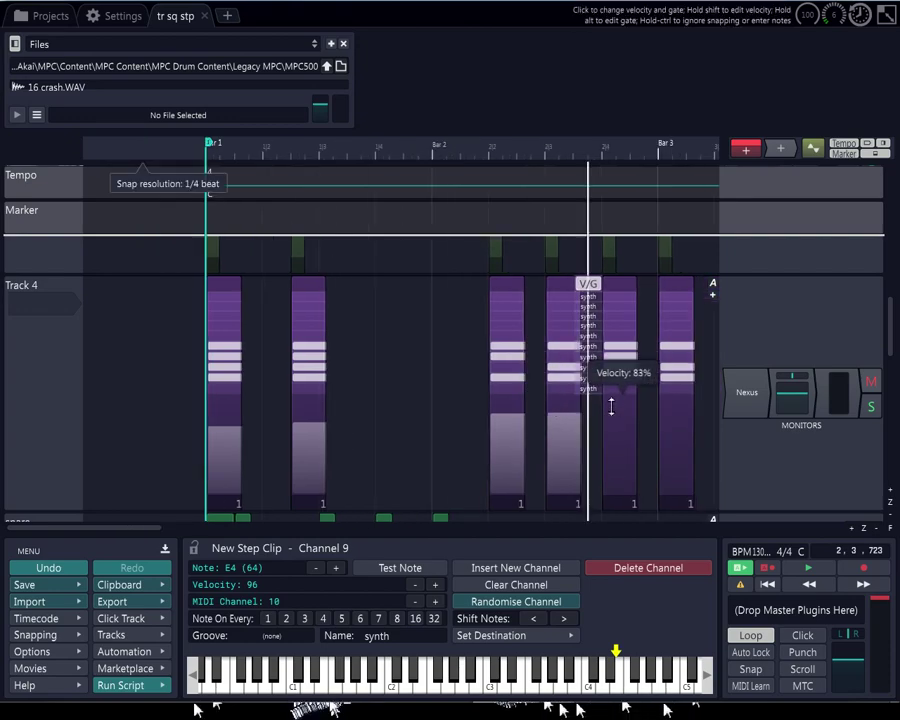
left_click(455, 347)
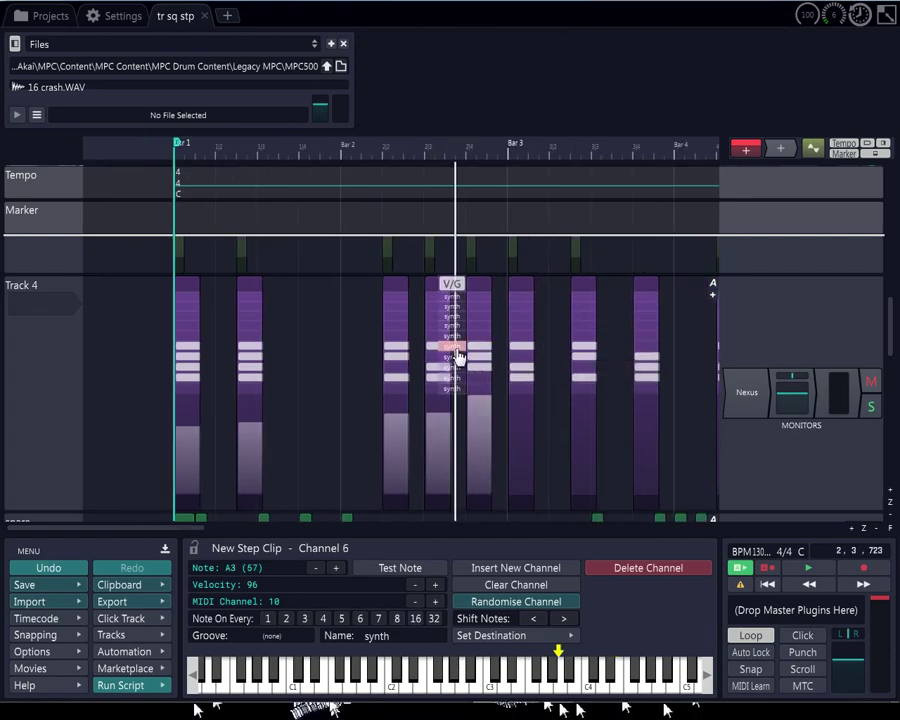
left_click_drag(474, 396, 474, 400)
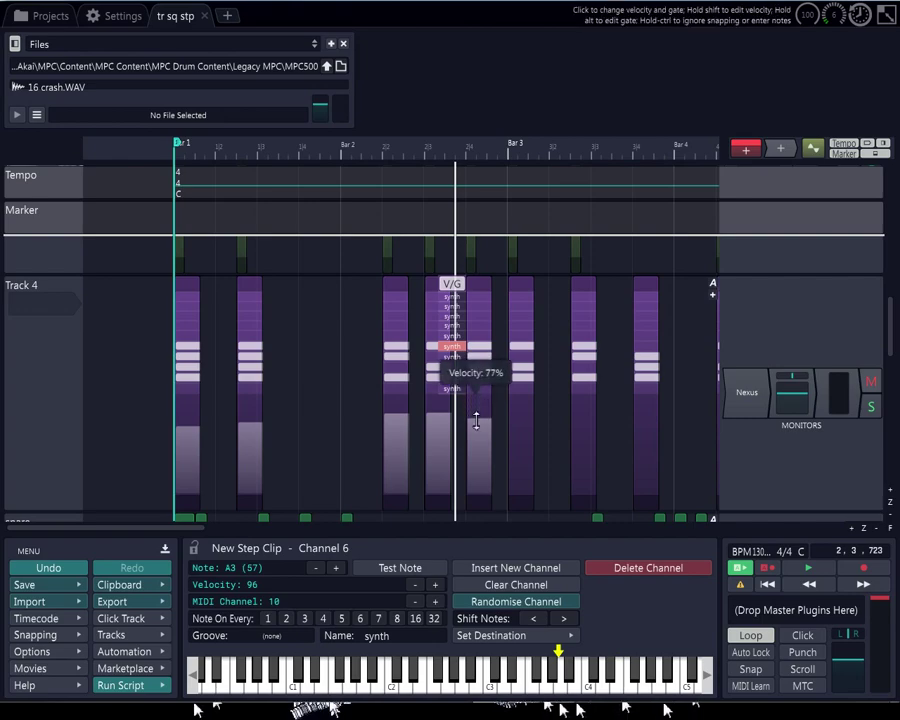
left_click(454, 357)
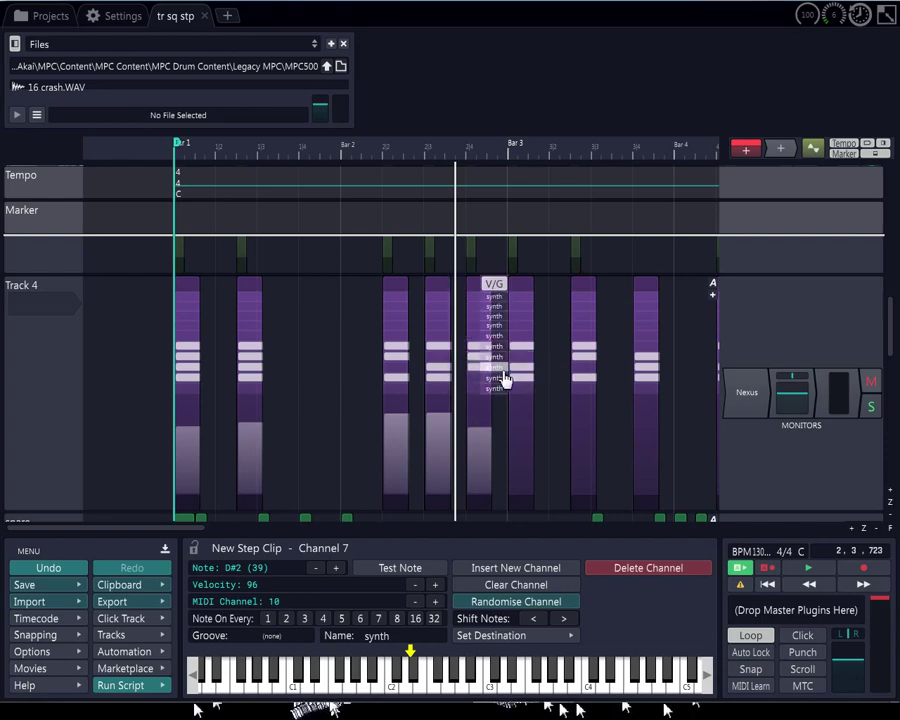
- Lower channel 8 to about 92% and channel 6 in the bar 3 clip, and channel 6 to 80% and channel 9 to 67% in the following clip
left_click(503, 370)
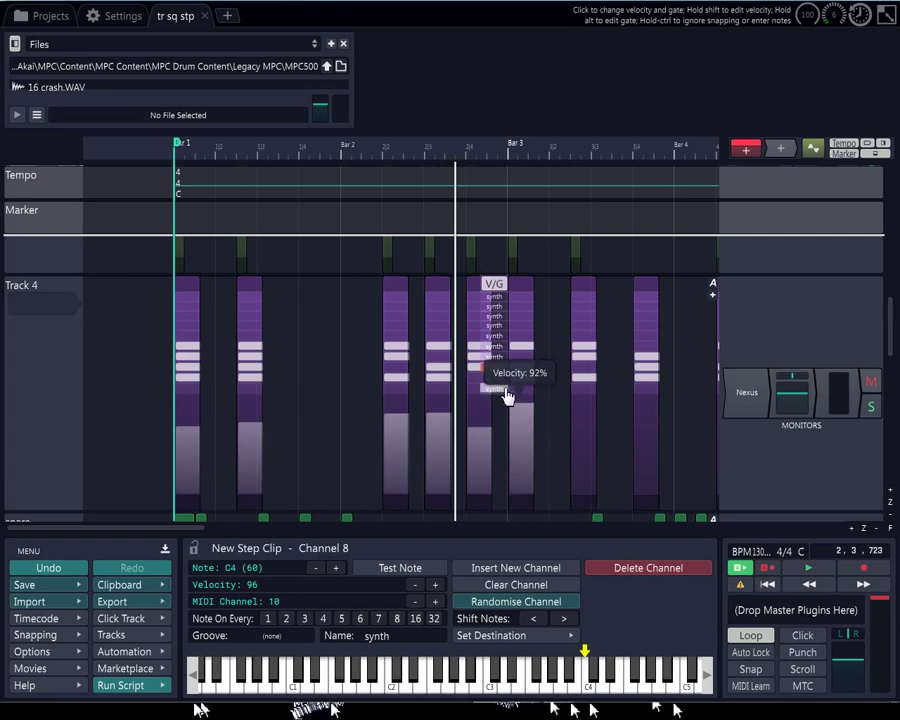
left_click(494, 346)
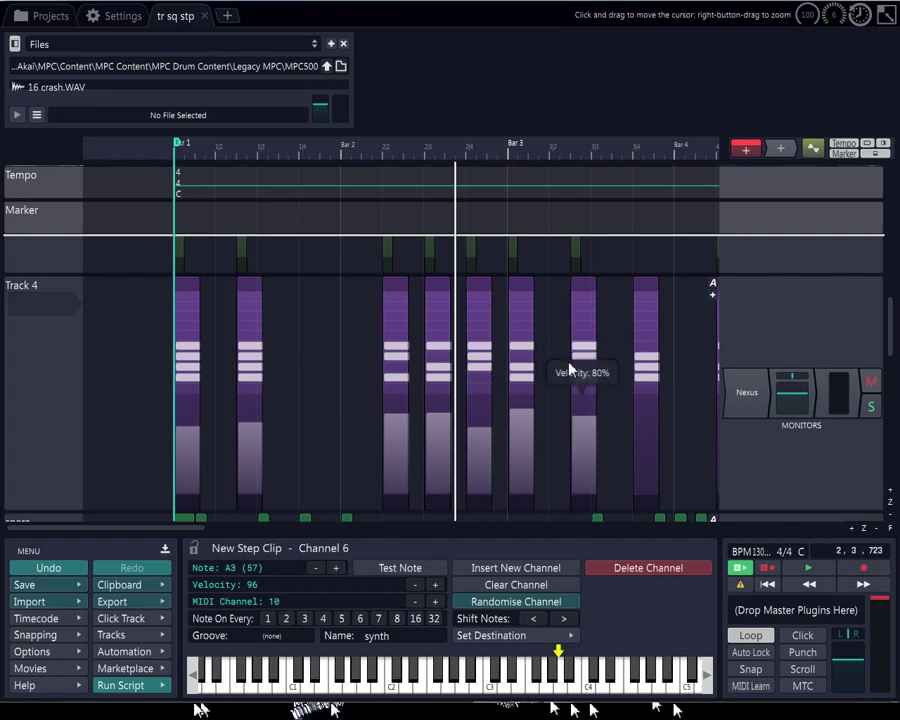
left_click(555, 369)
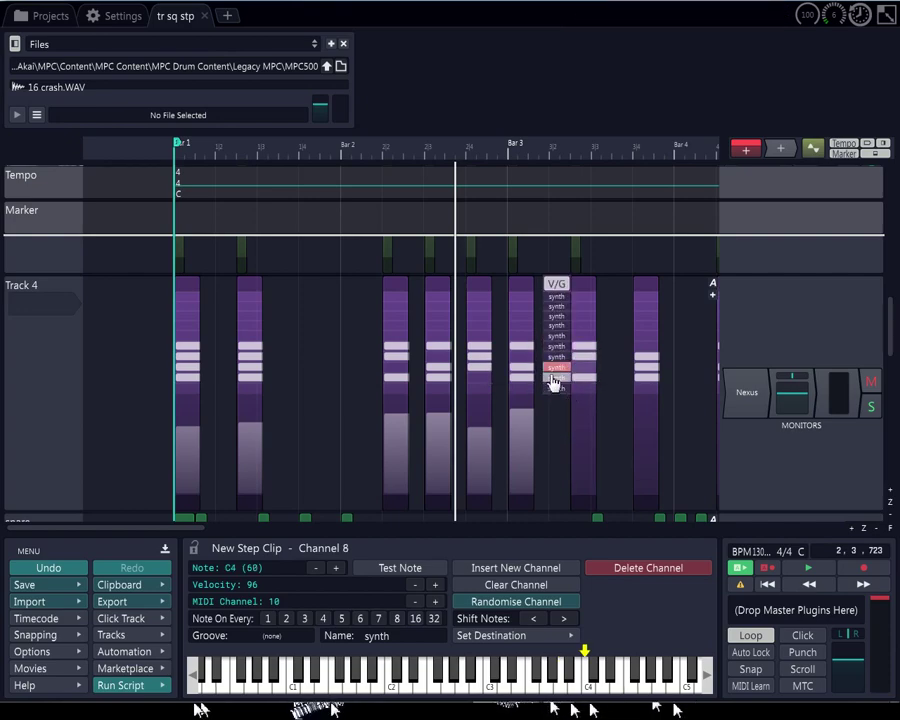
left_click(553, 380)
left_click_drag(580, 426, 580, 431)
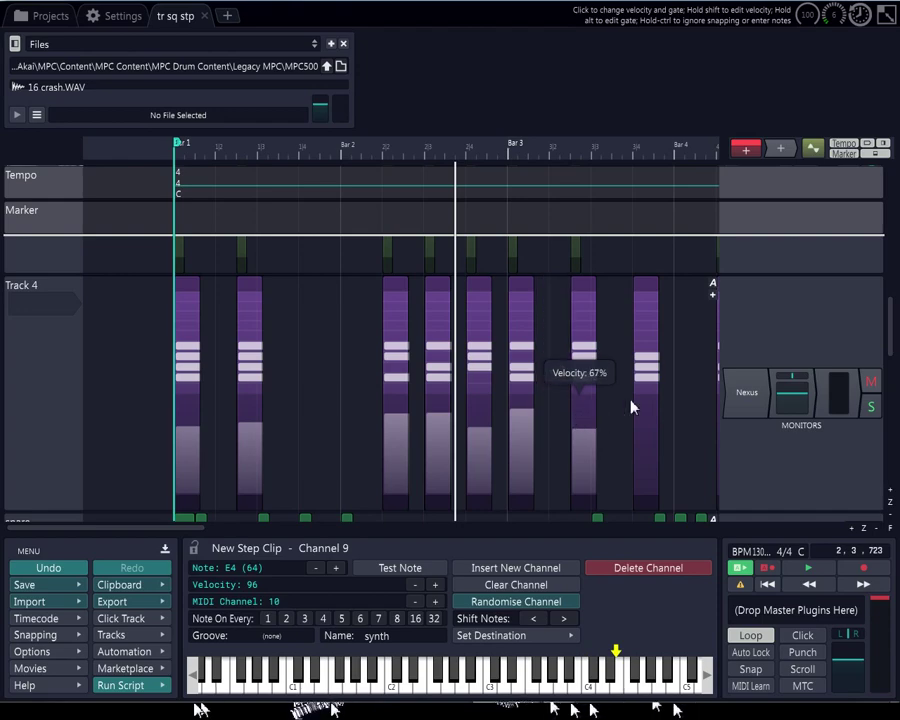
- Lower the velocities in the chord clip at 3|4: channel 9 to about 73%, channel 7, and channel 8 to about 80%
left_click(629, 380)
left_click_drag(653, 402, 651, 418)
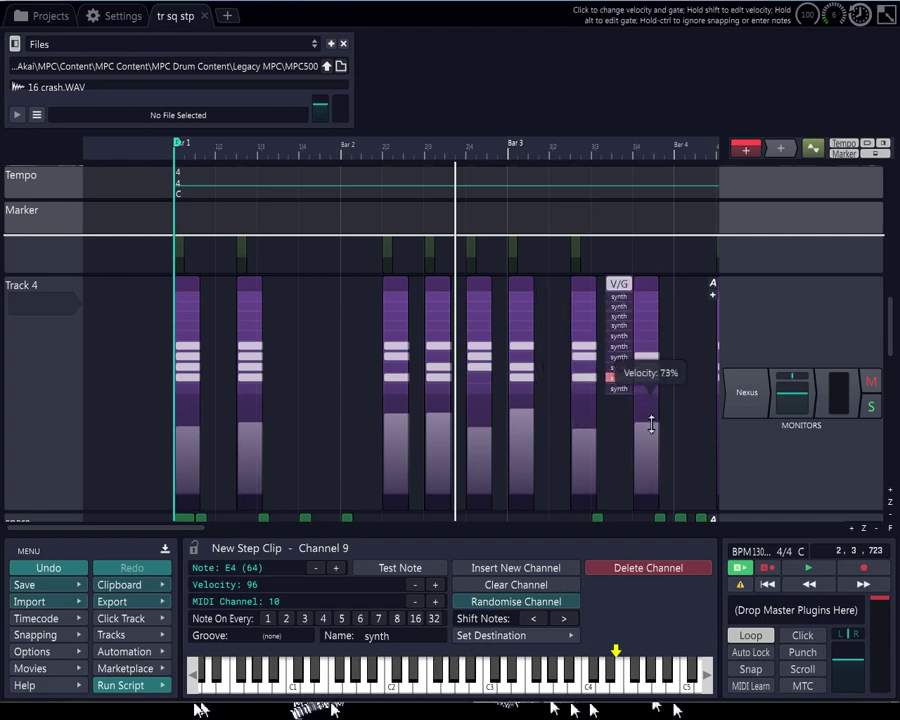
left_click(620, 357)
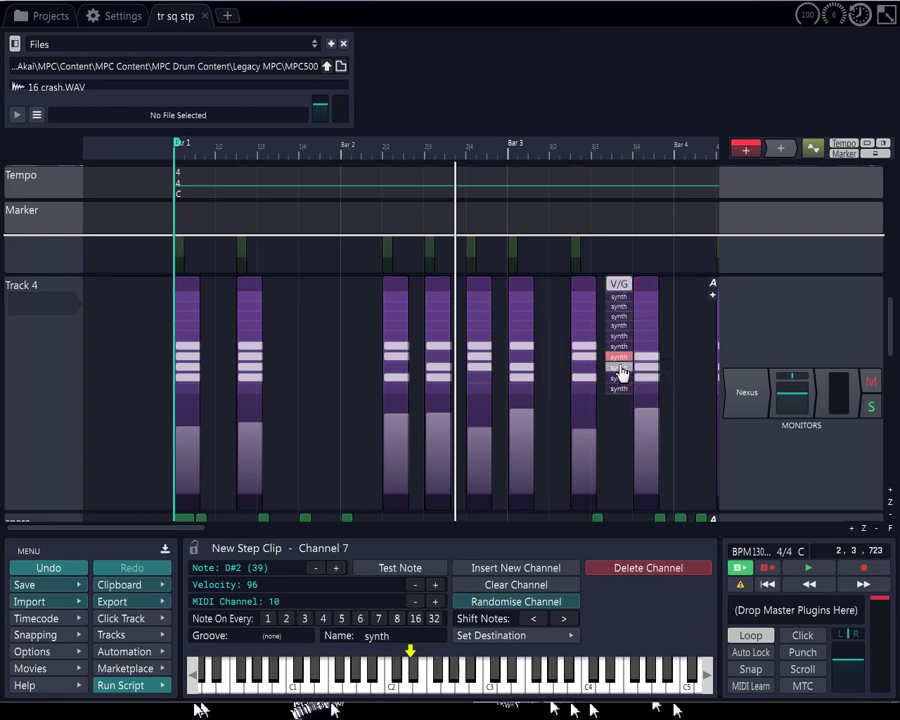
left_click(619, 368)
left_click_drag(649, 410, 649, 418)
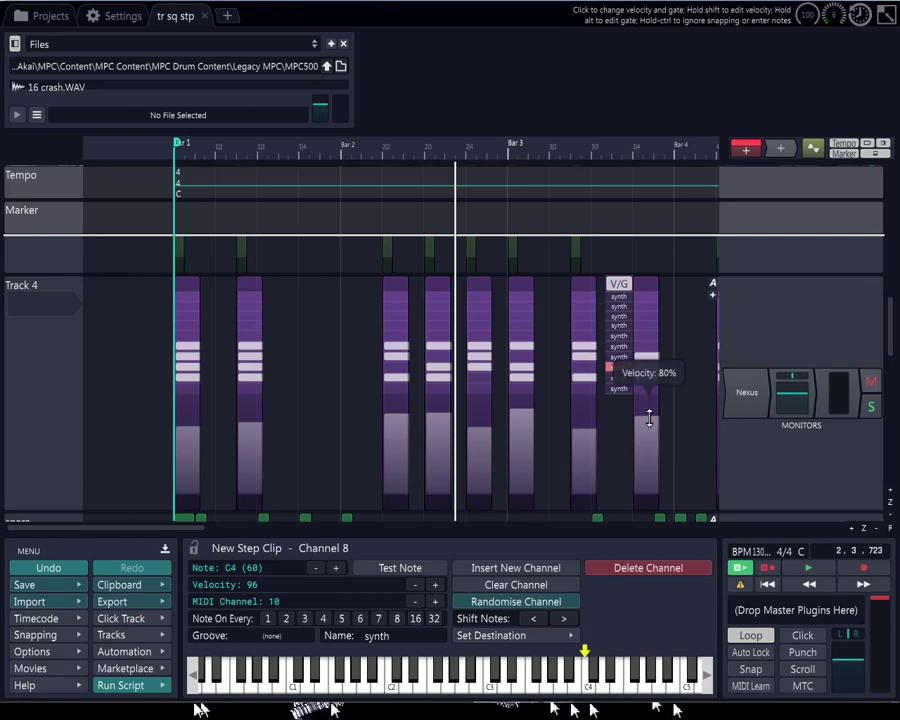
- Lower the velocities in the chord clip at 4|2: channel 8 to about 81% and channel 6 to about 84%
scroll(589, 375, "down", 2)
scroll(575, 393, "up", 4)
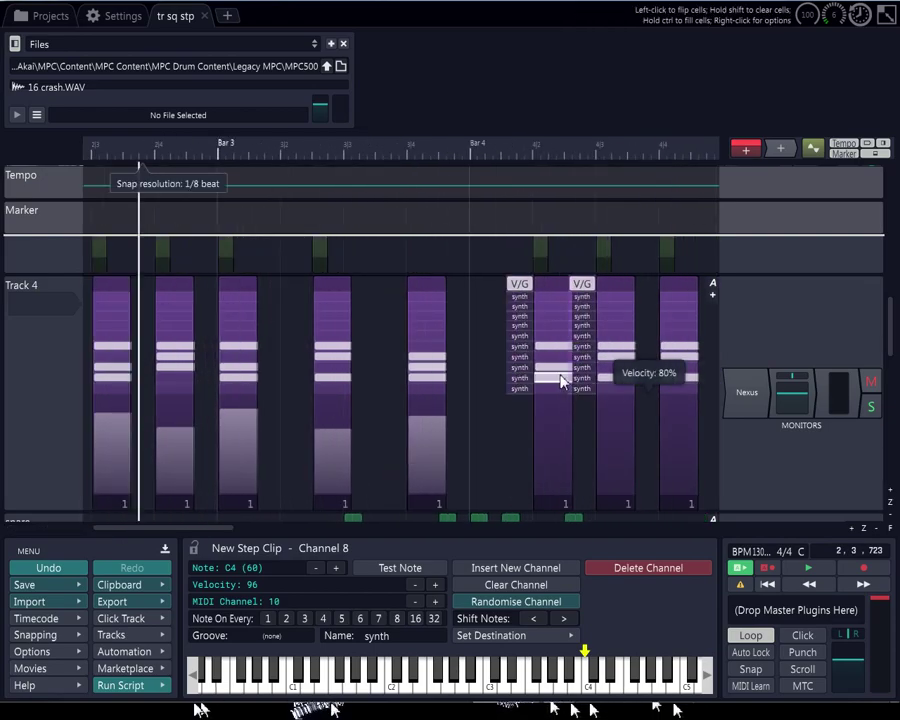
left_click(520, 368)
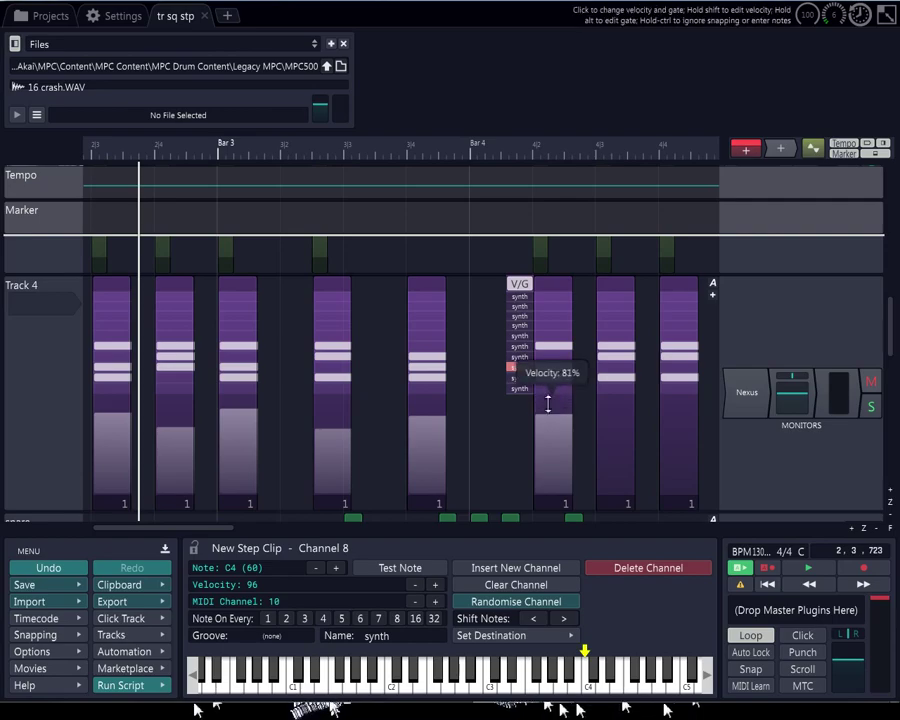
left_click(520, 346)
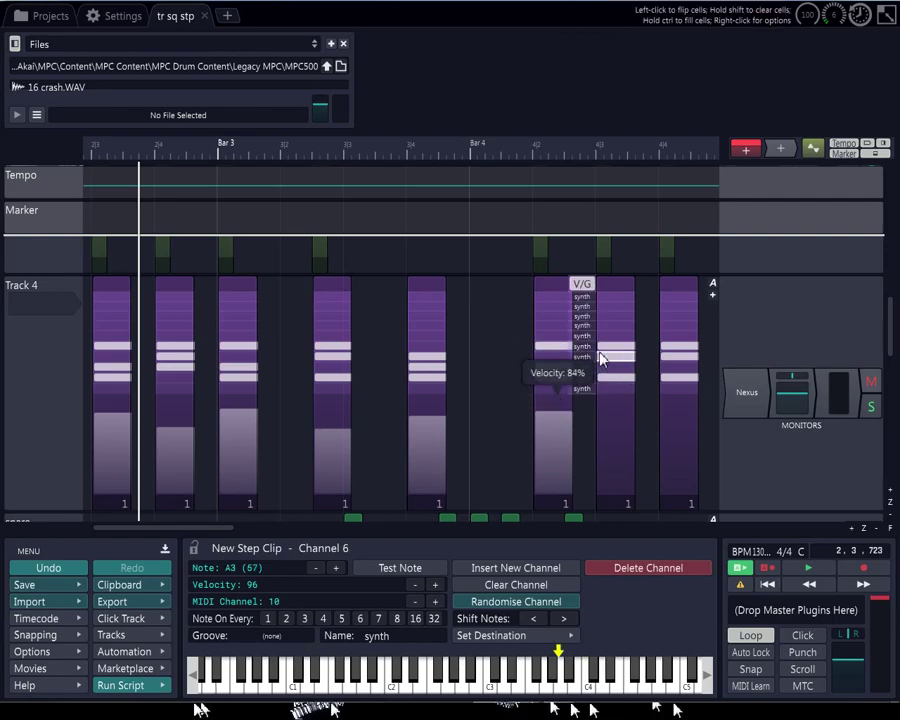
- Lower the velocities of channels 6 and 9 slightly in the chord clip at 4|3
left_click(615, 406)
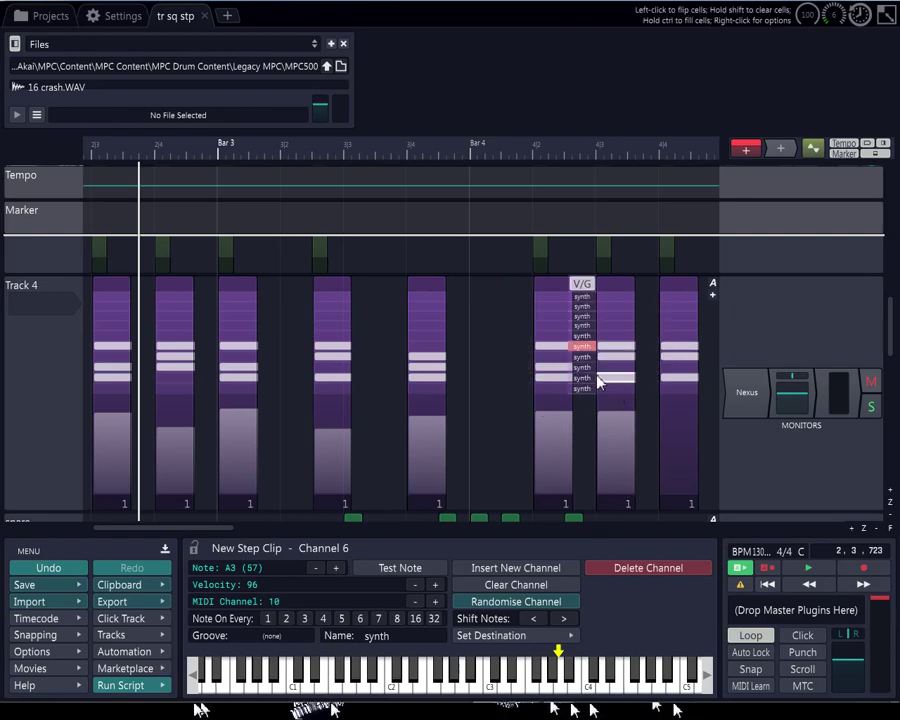
left_click(581, 377)
left_click_drag(609, 406, 610, 415)
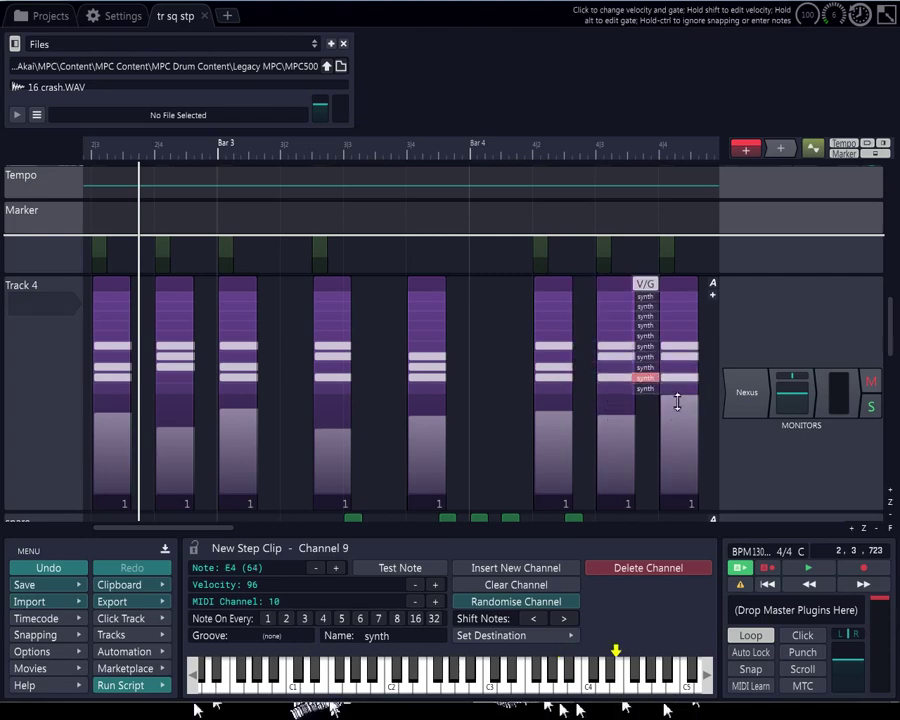
- Lower the velocities in the chord clip at 4|4: channel 9 to about 75%, channel 6 to about 86% and channel 7 to about 85%
left_click_drag(674, 403, 678, 422)
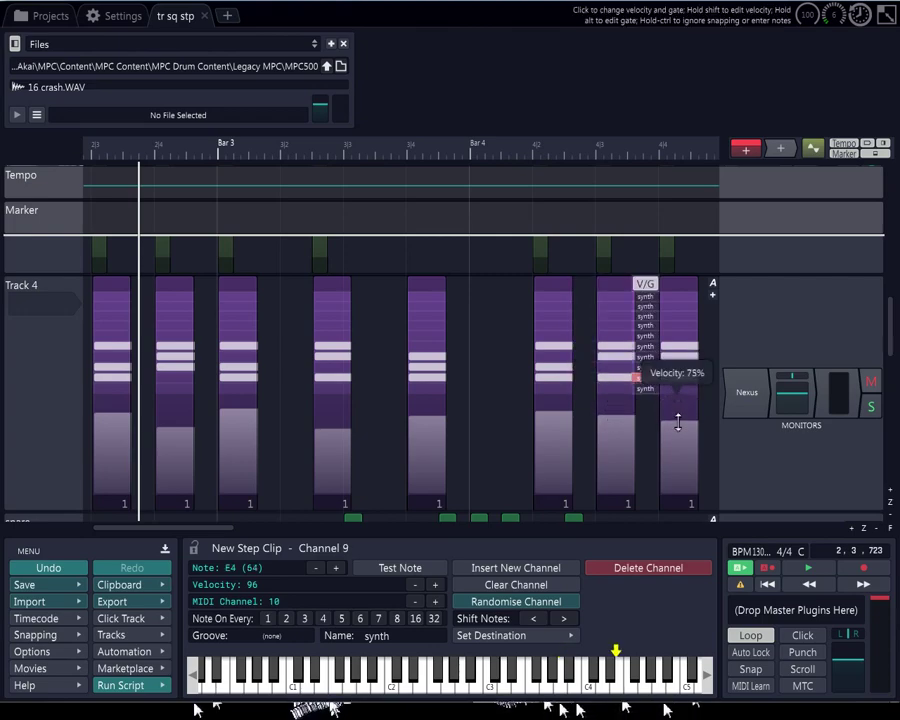
left_click(646, 347)
left_click(675, 409)
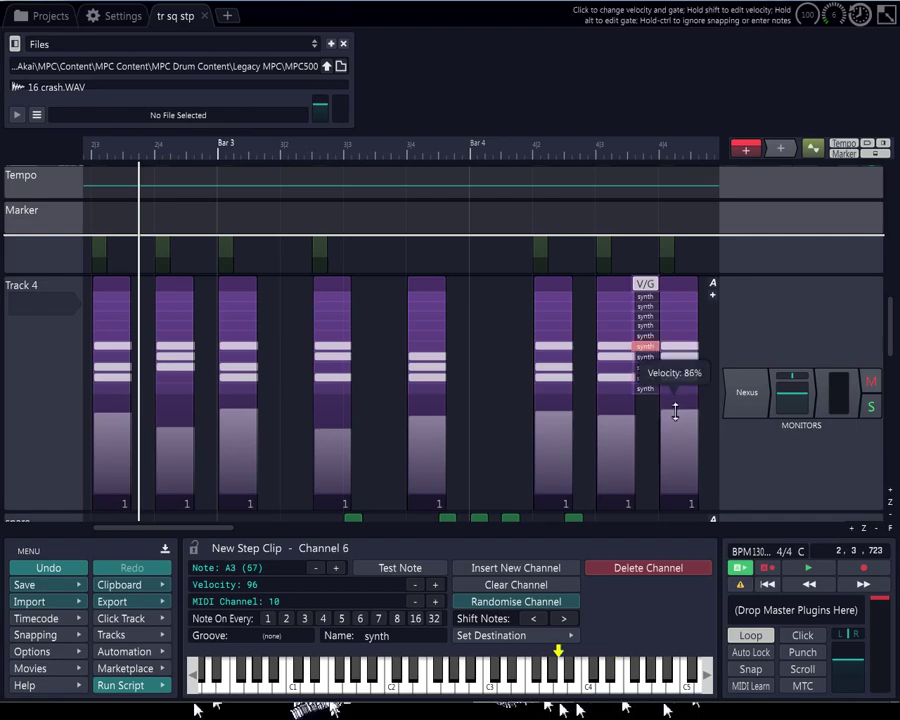
left_click(648, 358)
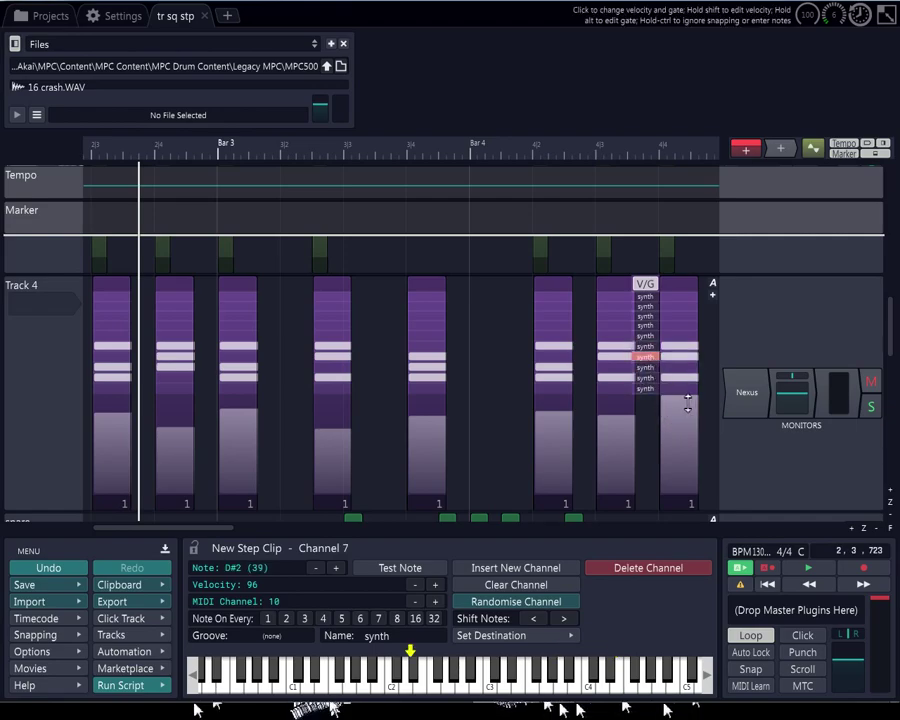
left_click(687, 411)
- Return the playback cursor to the start of bar 1 with the whole four-bar loop in view
scroll(649, 397, "down", 2)
scroll(645, 409, "down", 4)
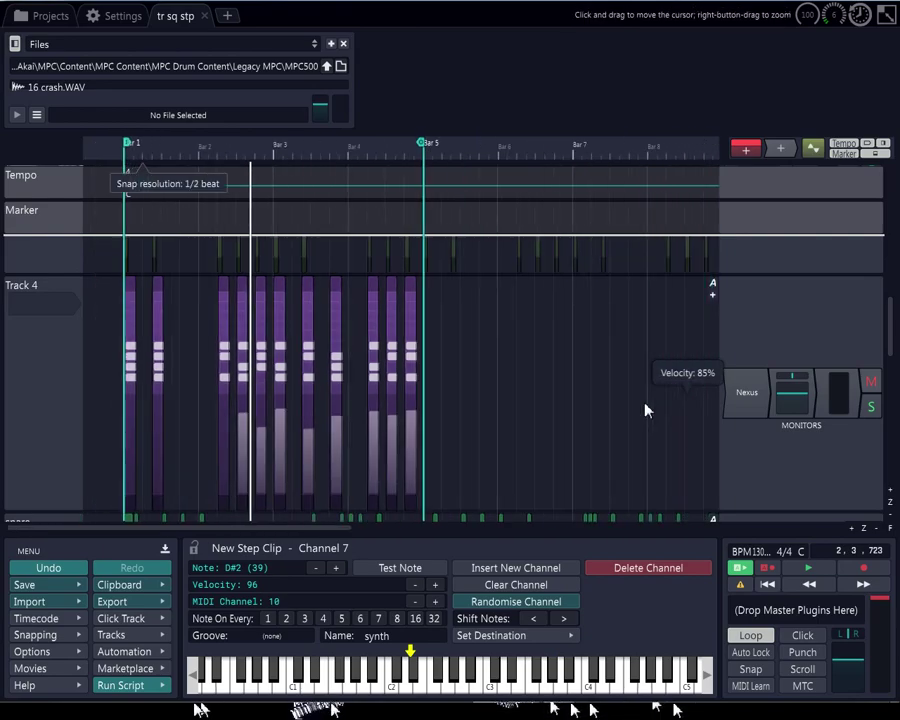
left_click(767, 584)
scroll(262, 353, "down", 2)
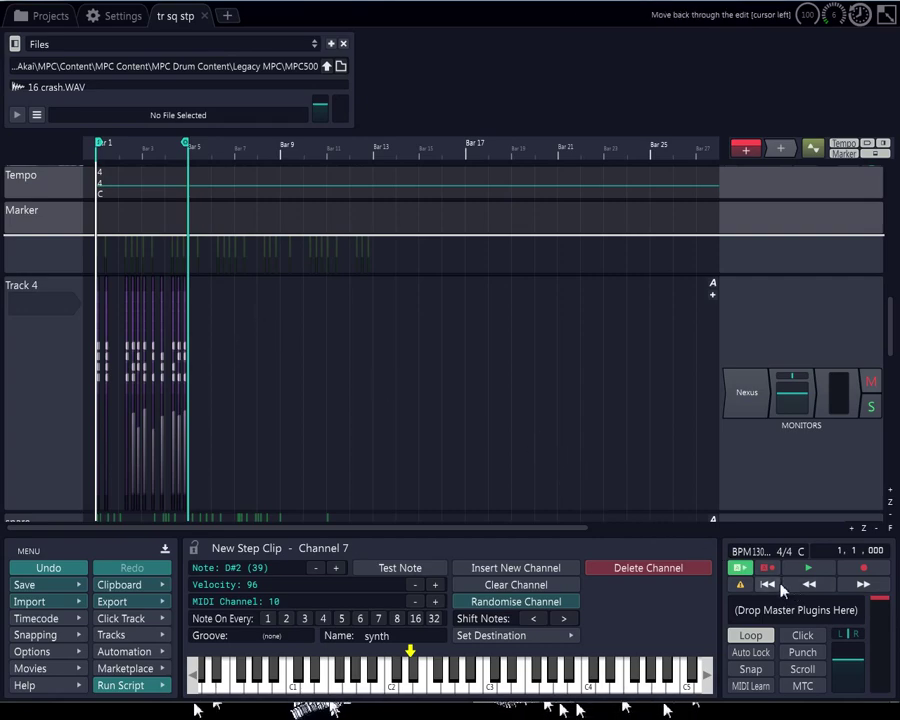
- Play the four-bar loop while looking over the Track 4 synth clips and the snare clips, and stop playback
left_click(808, 567)
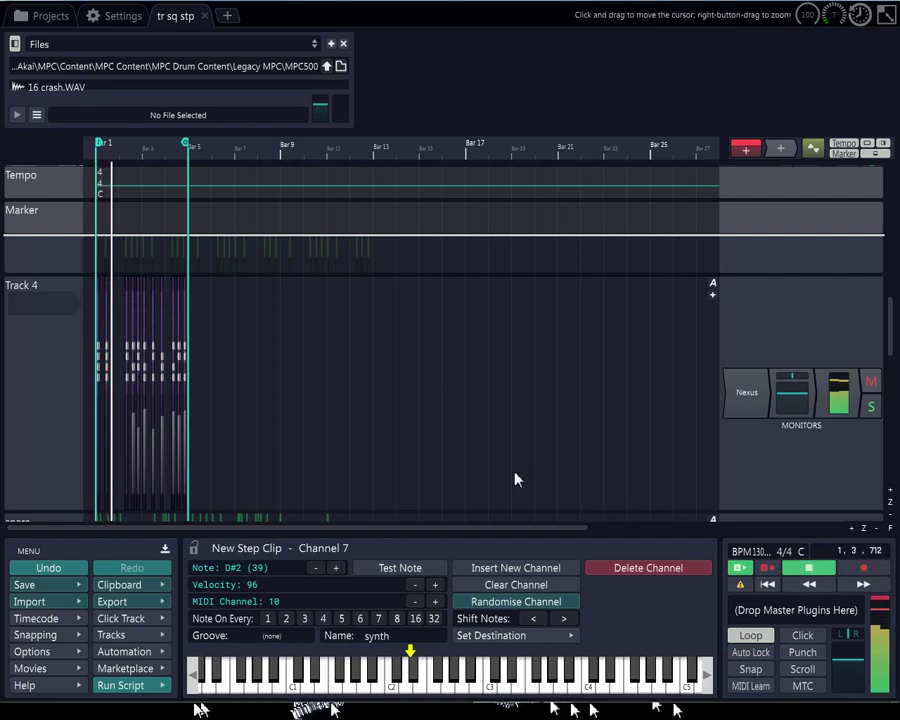
scroll(179, 421, "up", 5)
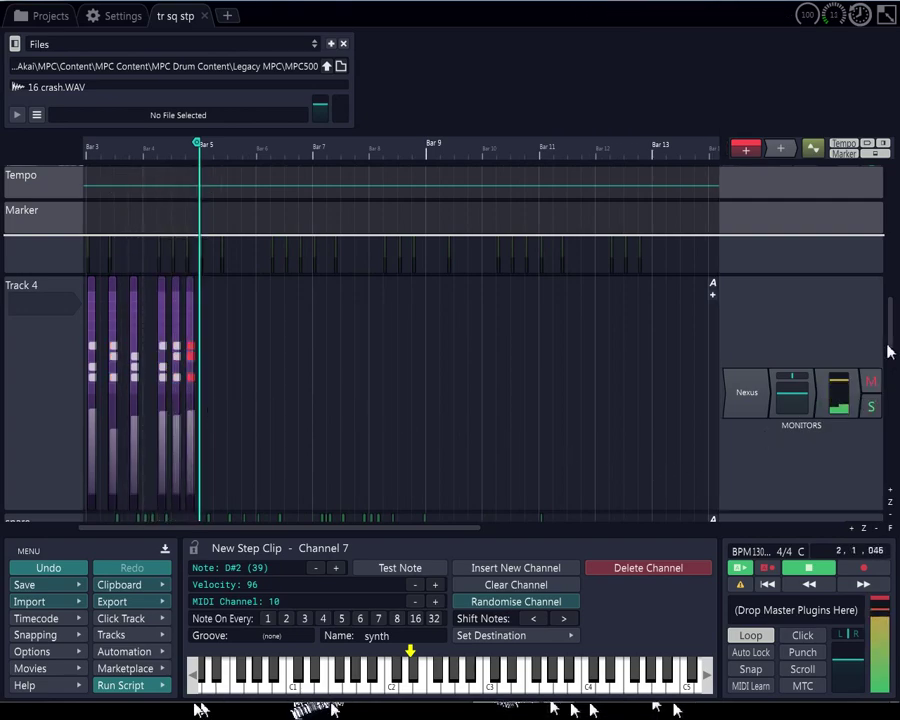
left_click_drag(892, 342, 893, 380)
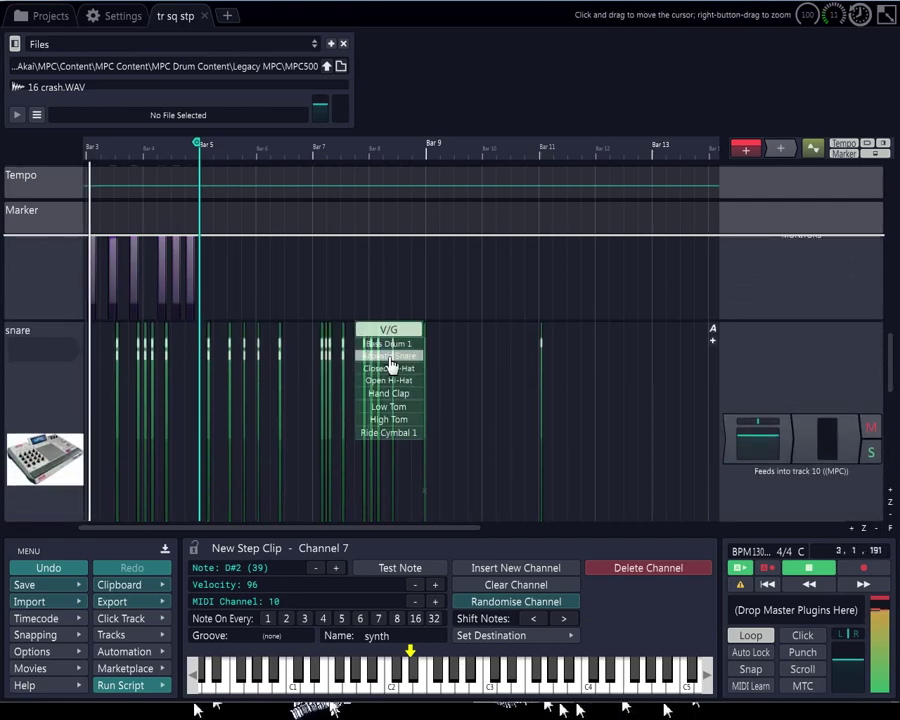
scroll(301, 304, "down", 3)
left_click(808, 567)
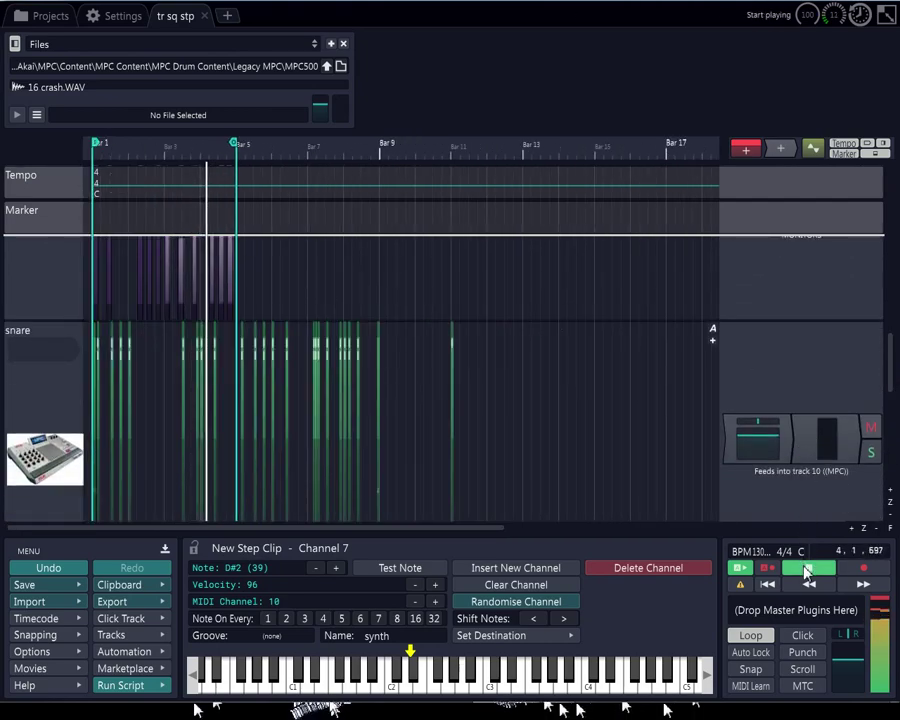
- Return the playhead to bar 1 and examine the snare and Track 4 synth clips up close for spacing and length
left_click(353, 360)
scroll(224, 310, "up", 6)
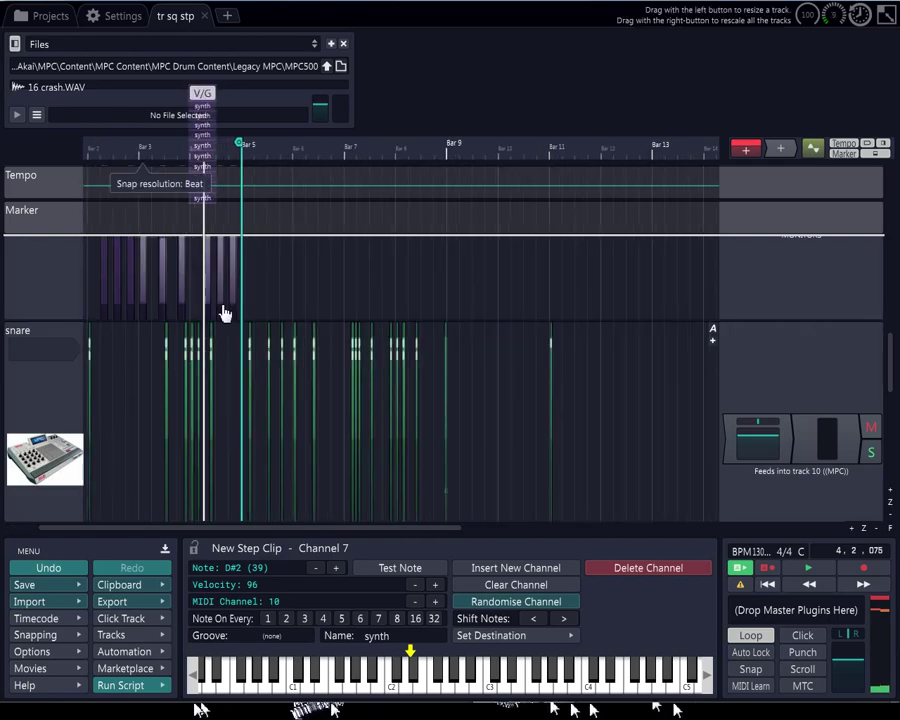
left_click_drag(278, 373, 0, 379)
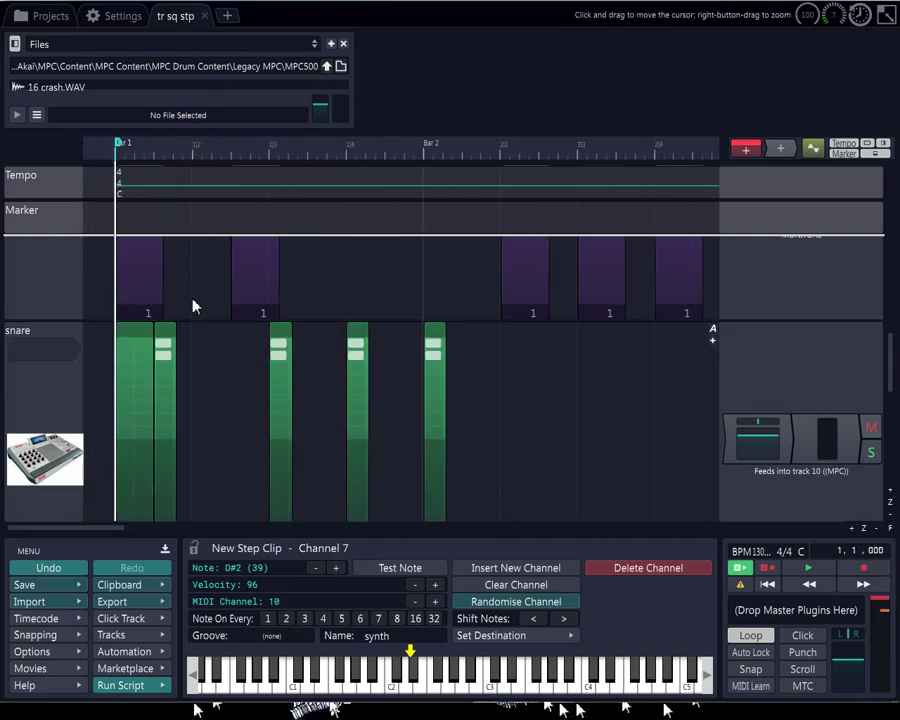
scroll(193, 307, "down", 6)
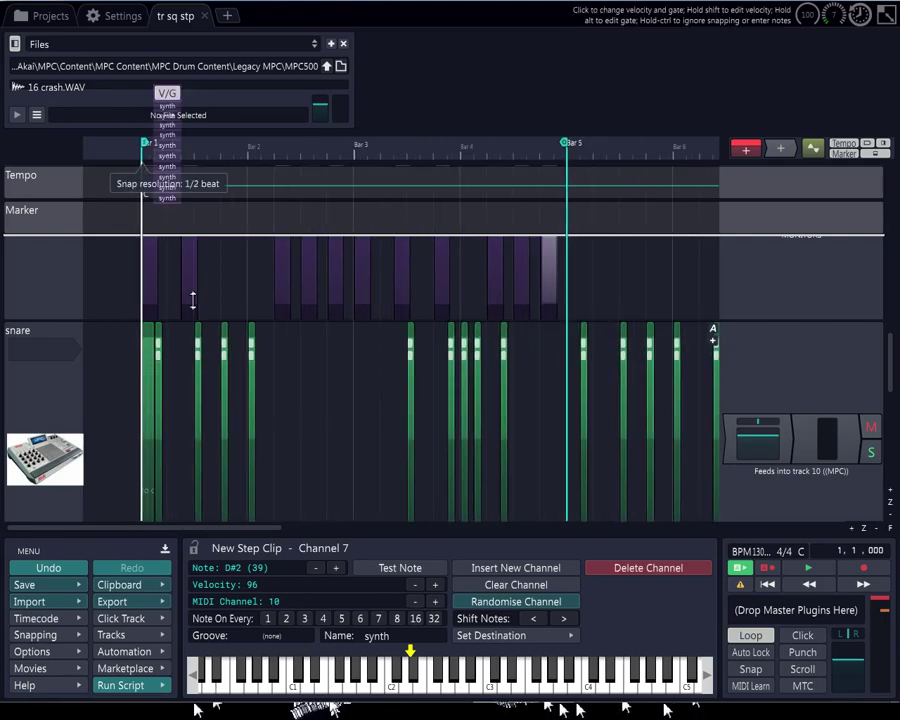
left_click_drag(890, 392, 888, 343)
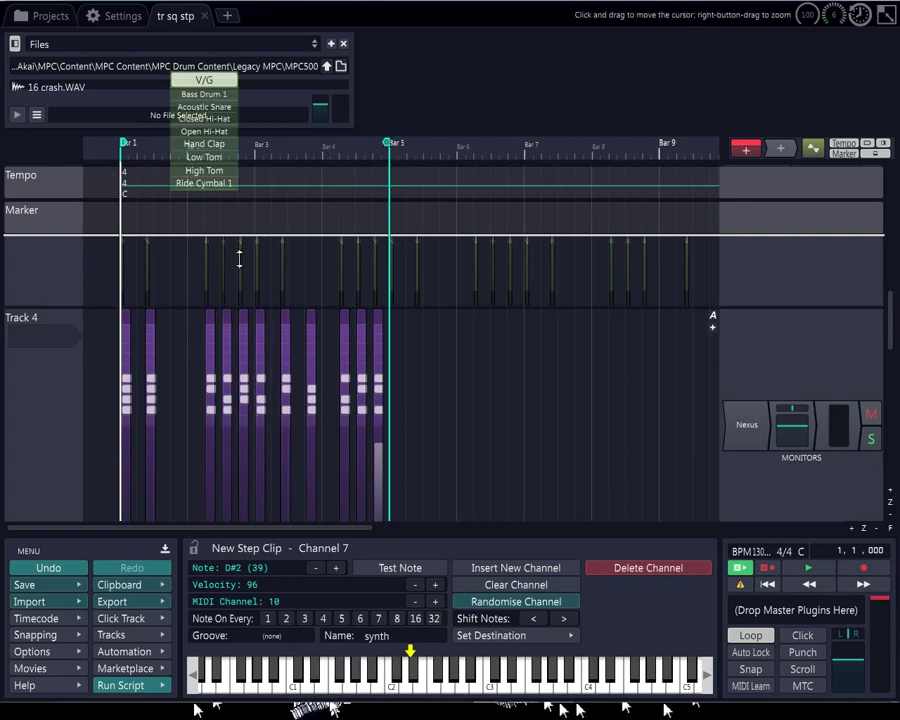
scroll(184, 319, "up", 10)
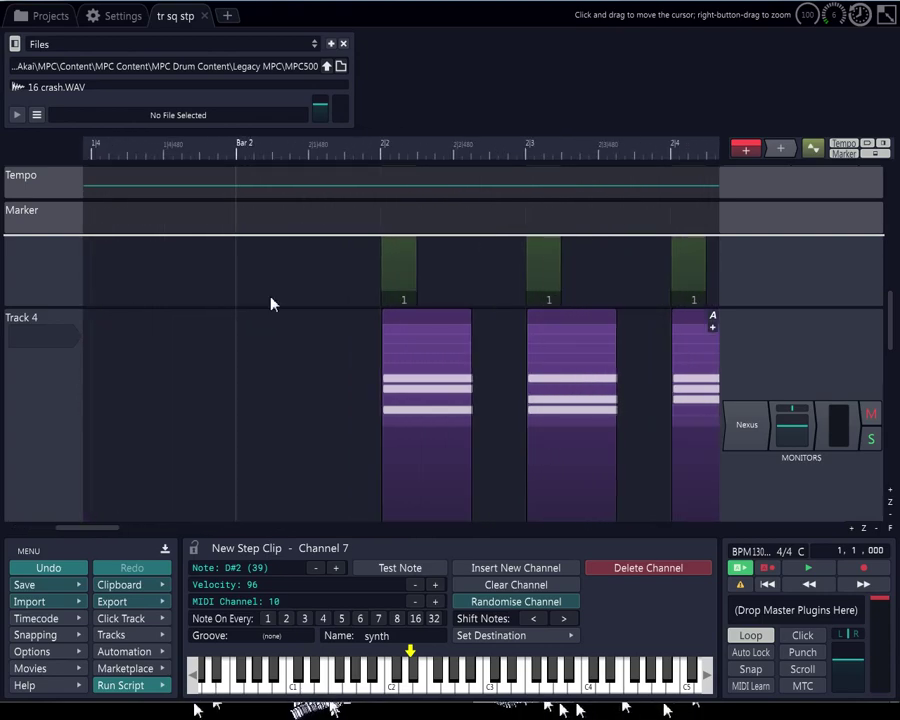
mouse_move(446, 331)
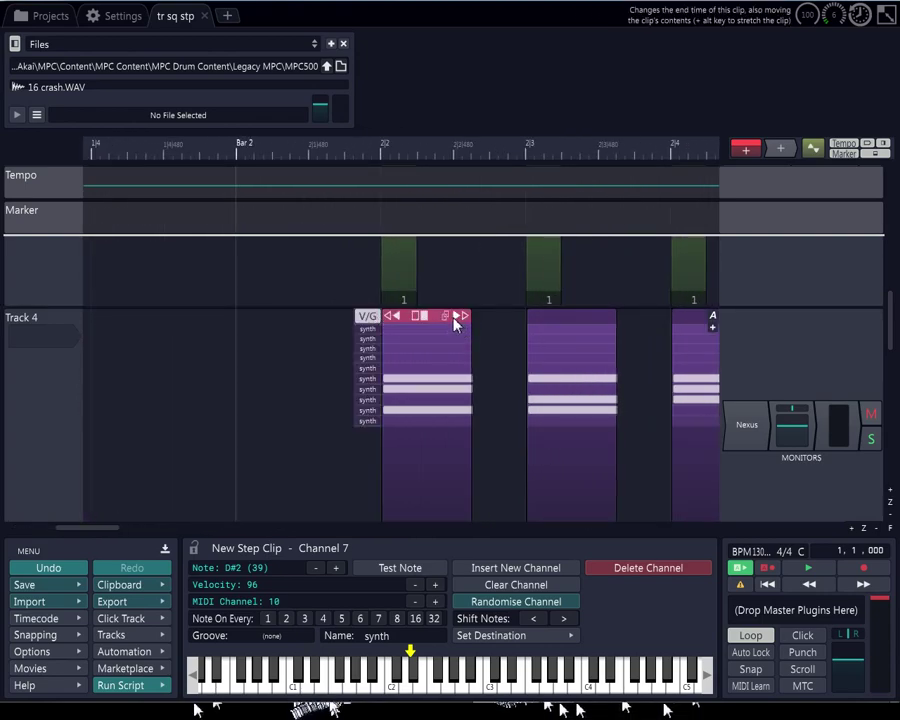
scroll(450, 322, "down", 6)
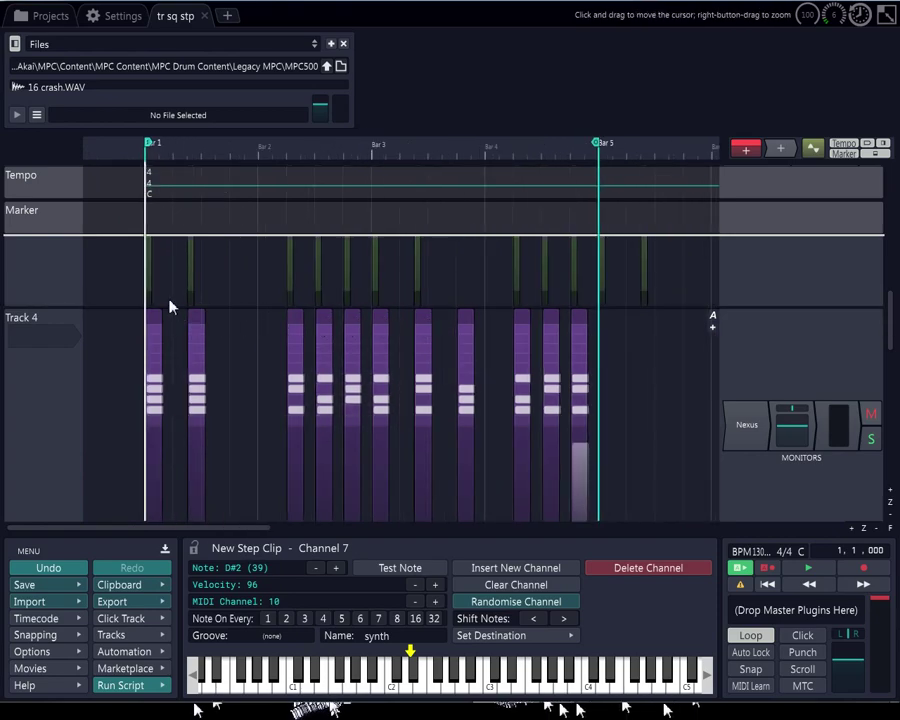
- Select all eleven synth step clips on Track 4 and shorten them together to about 302 ticks each
scroll(170, 307, "up", 2)
left_click(152, 320)
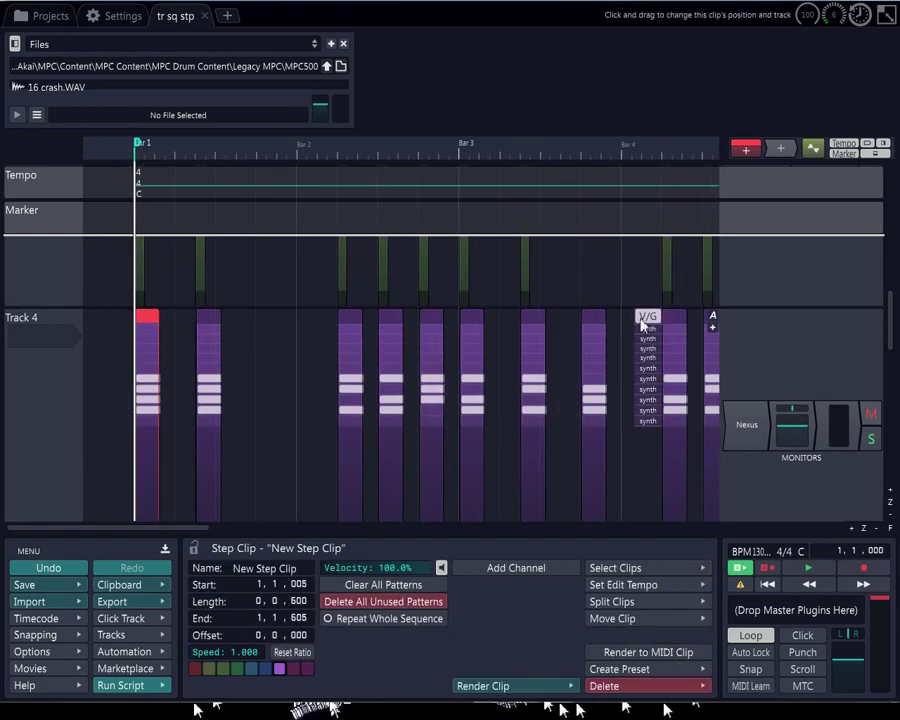
scroll(582, 320, "down", 2)
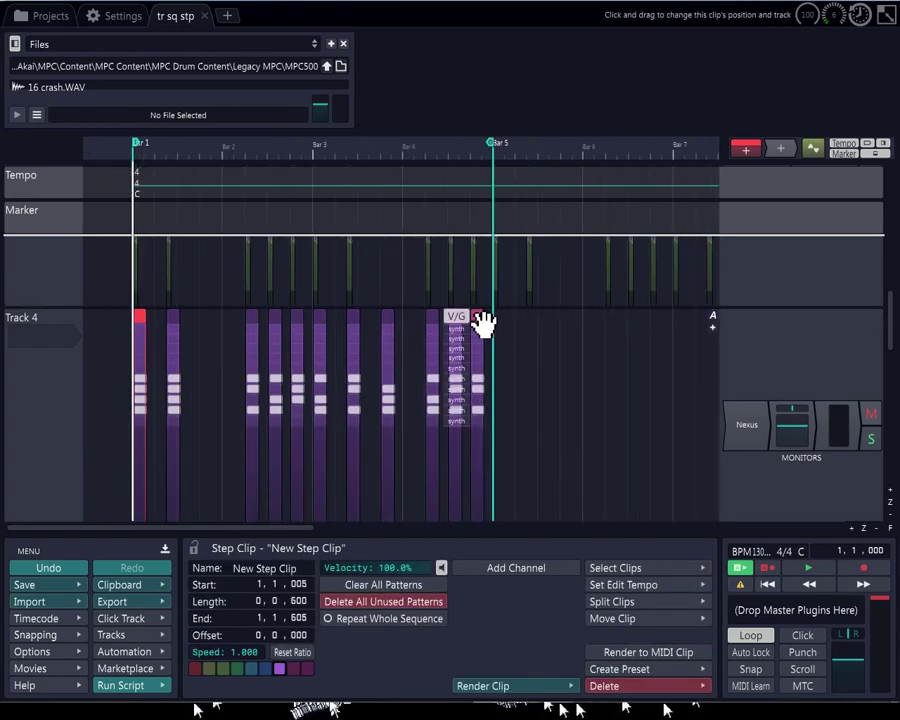
left_click(483, 320, "shift")
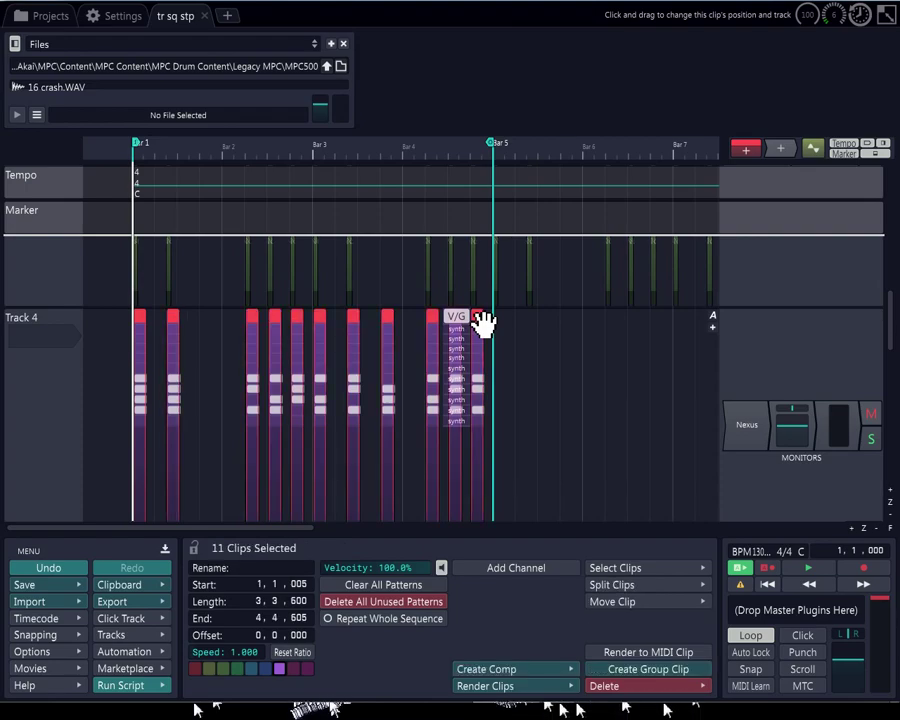
scroll(483, 320, "up", 4)
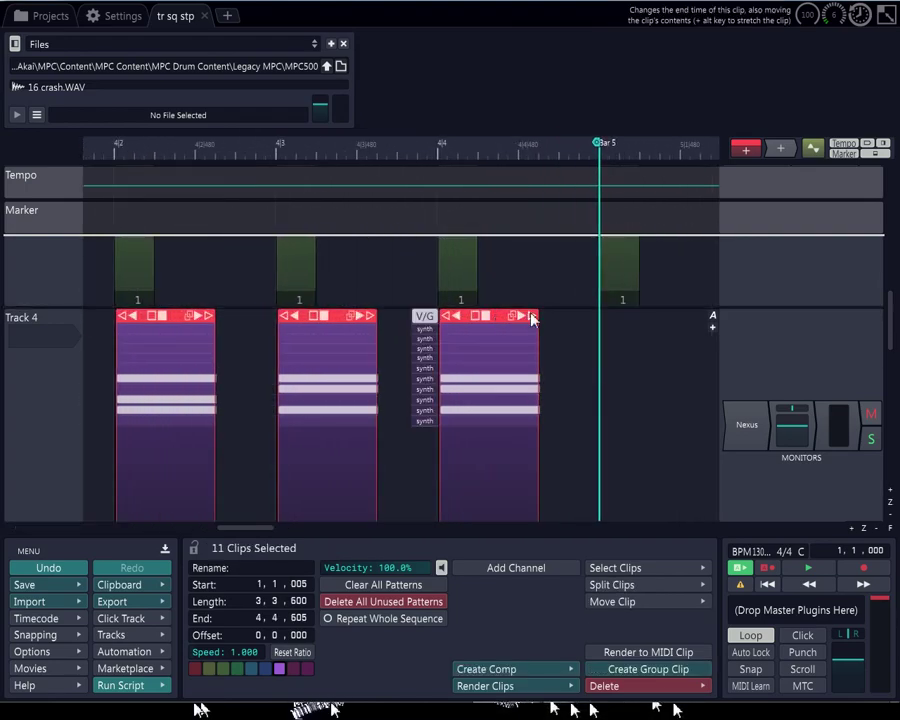
left_click_drag(533, 318, 484, 331)
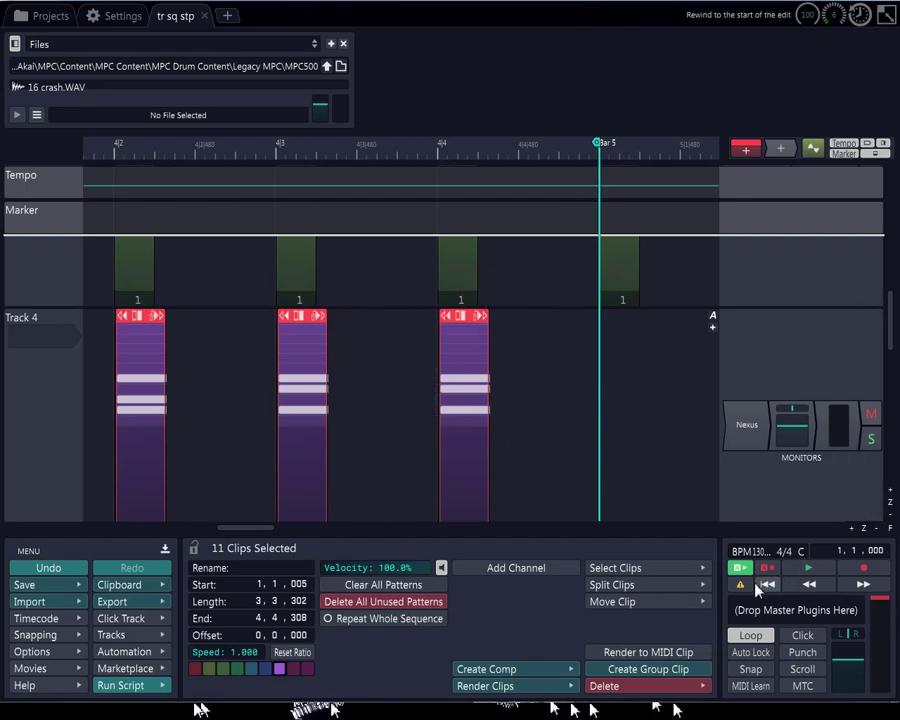
- Audition the Nexus bass presets Basic Pulse, Basic Saw and Basic Saw Open over the playing loop, and load Basic SawSQR Morph
left_click(806, 570)
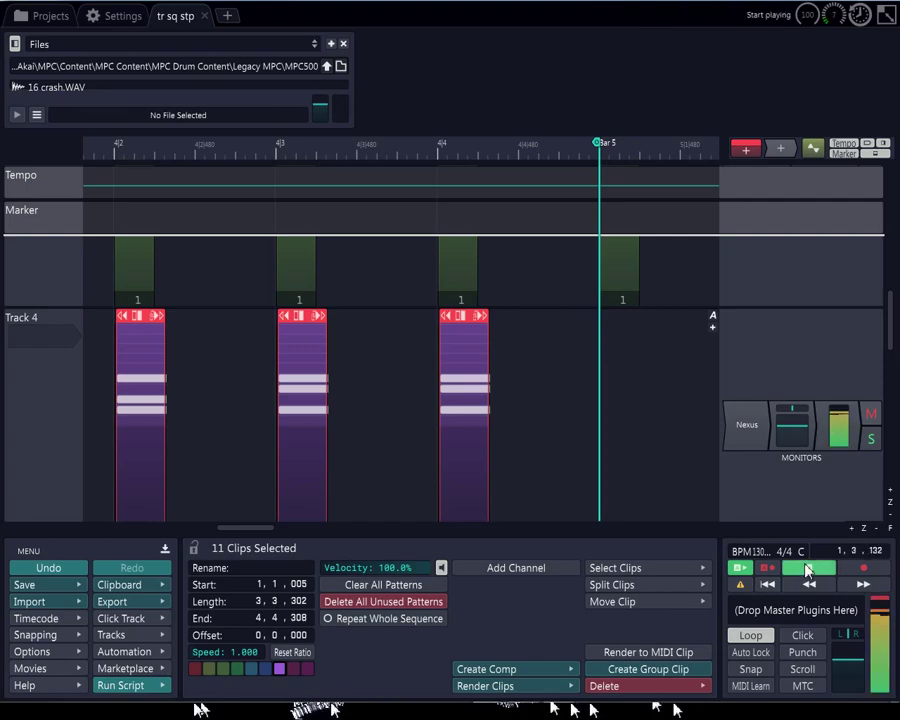
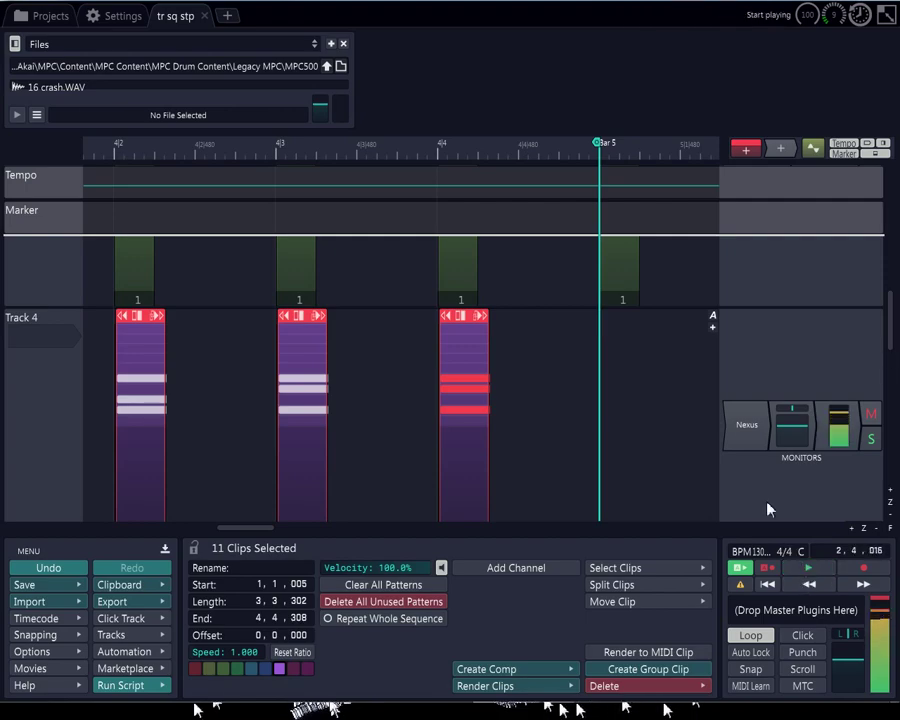
double_click(740, 420)
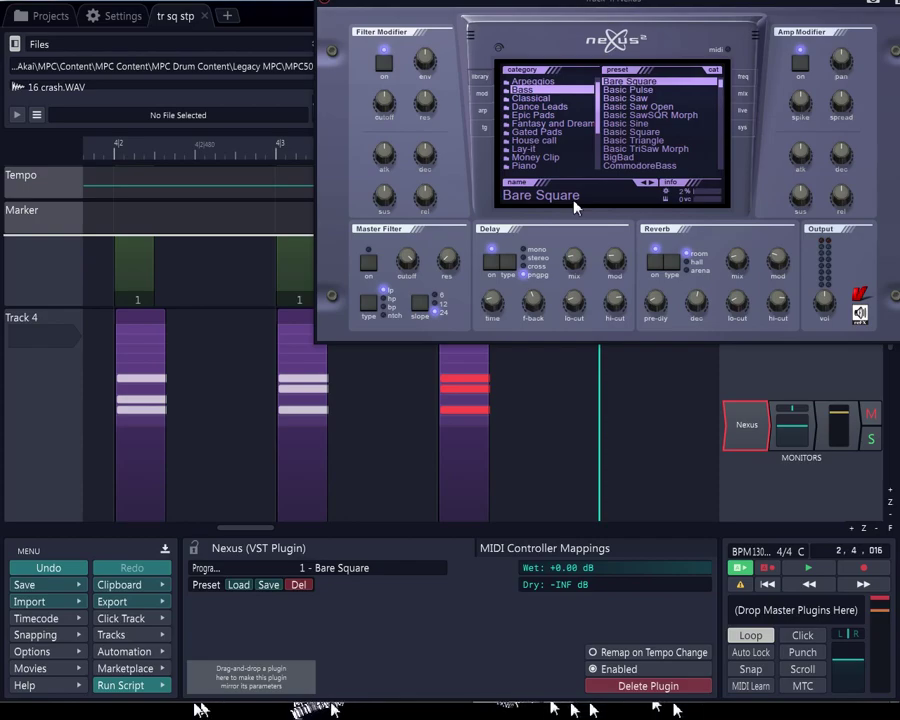
left_click(626, 89)
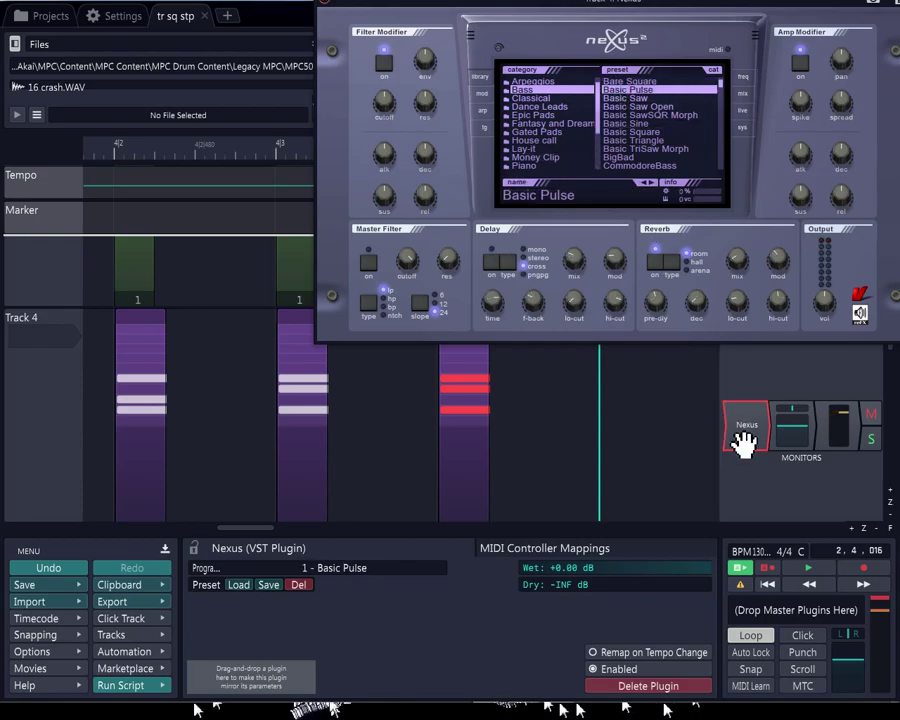
left_click(806, 570)
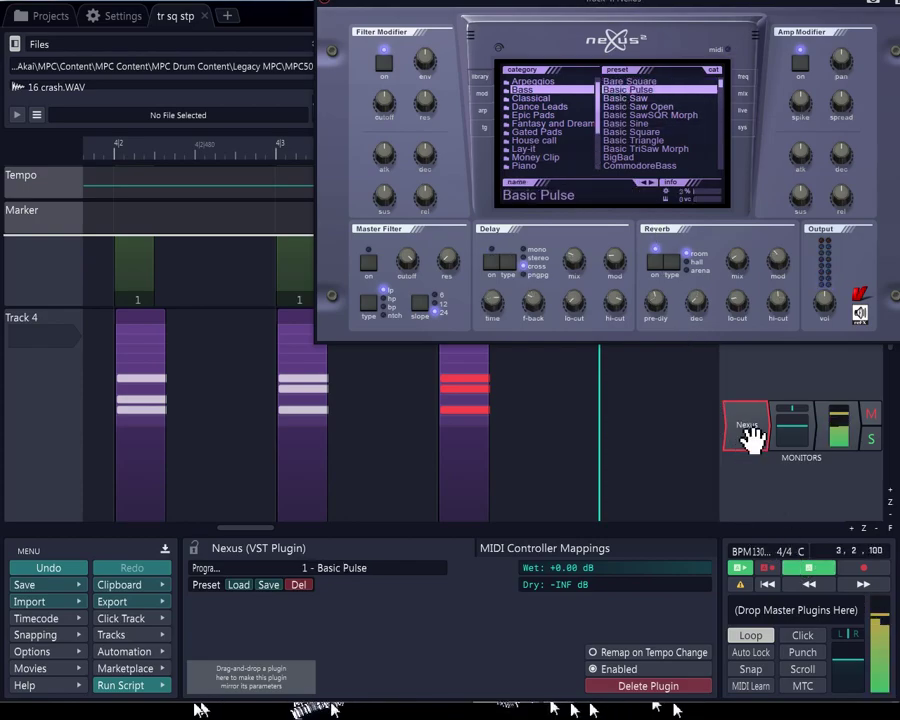
left_click(628, 100)
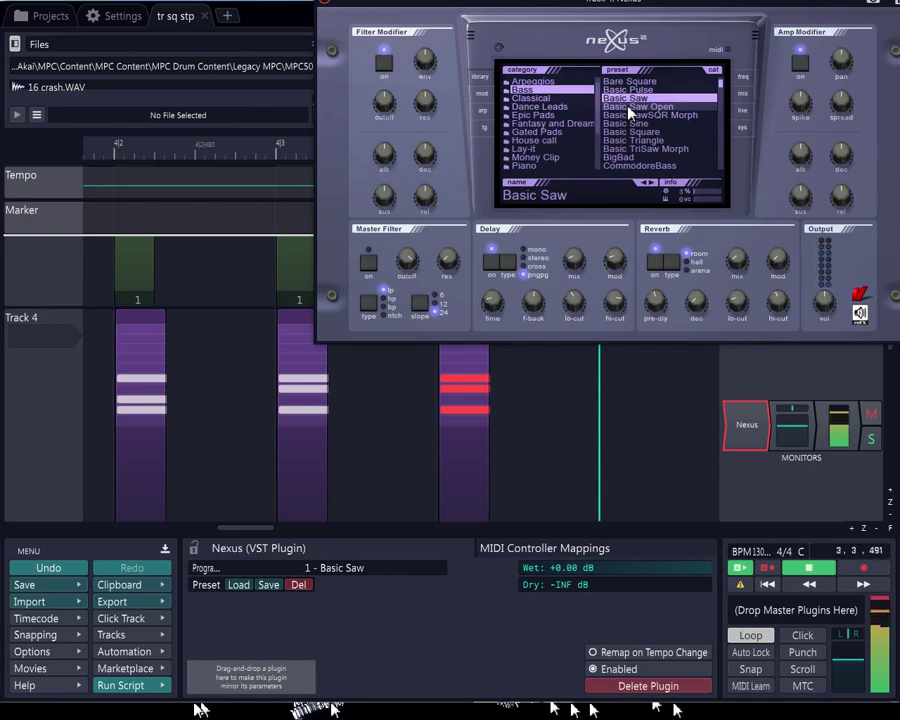
left_click(628, 107)
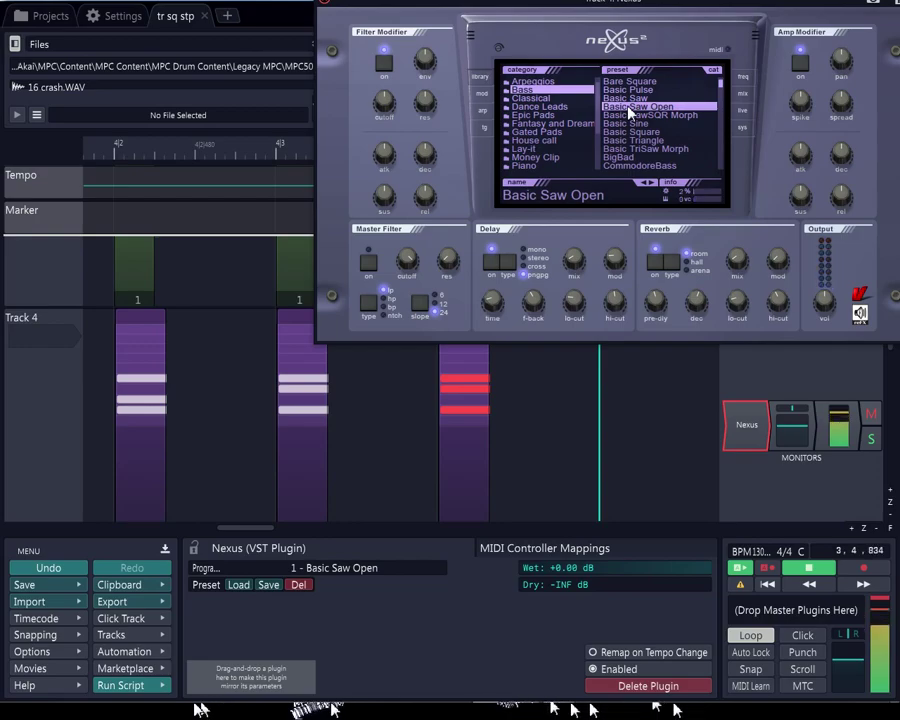
left_click(630, 115)
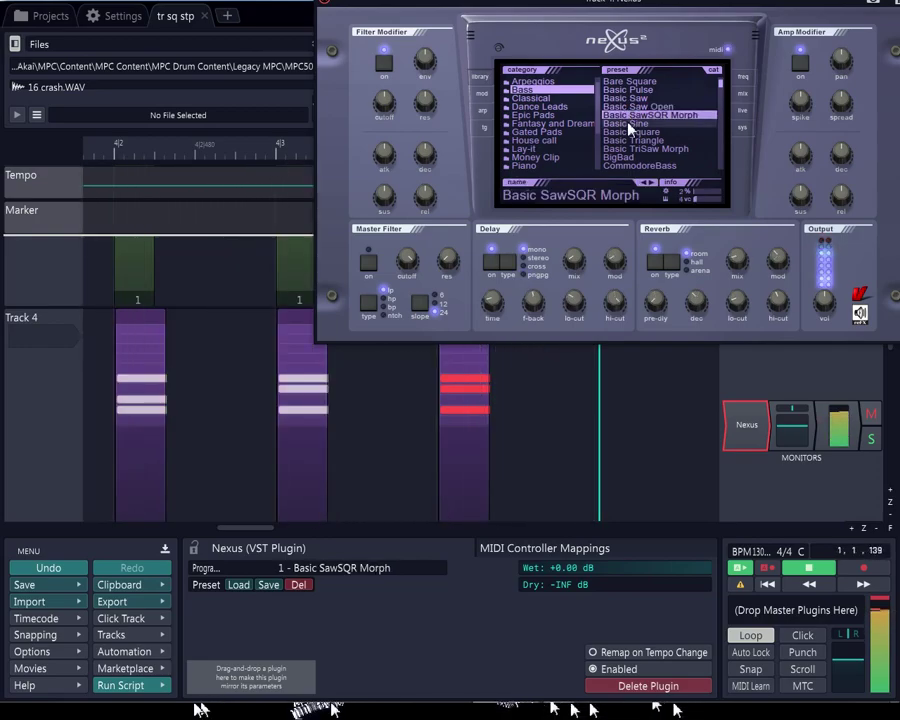
- Lower the Filter Modifier cutoff of the Basic SawSQR Morph preset to about -93 during playback
mouse_move(383, 98)
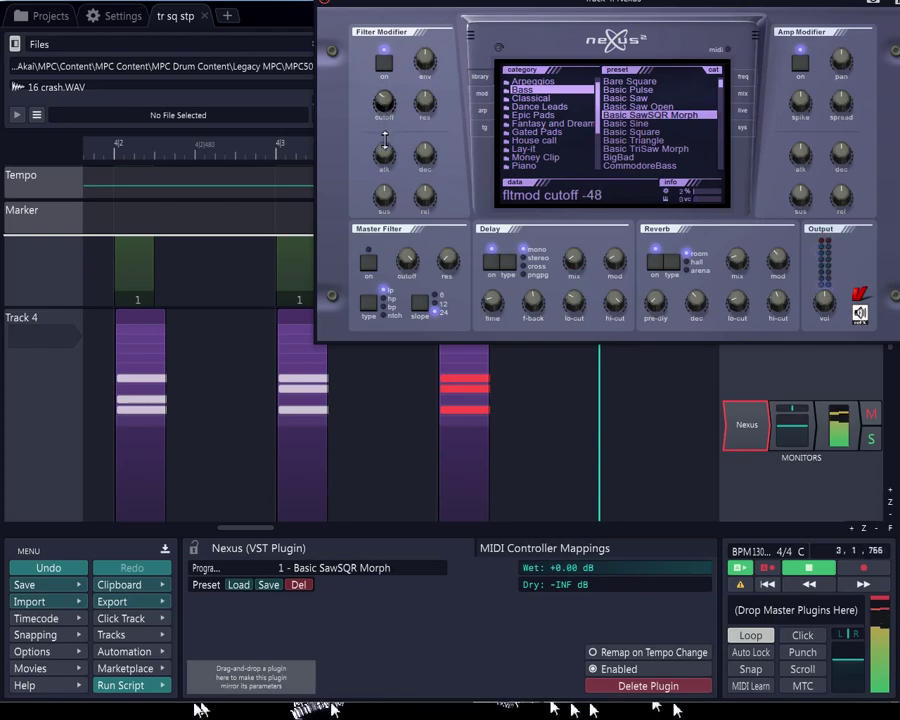
left_click_drag(384, 143, 388, 160)
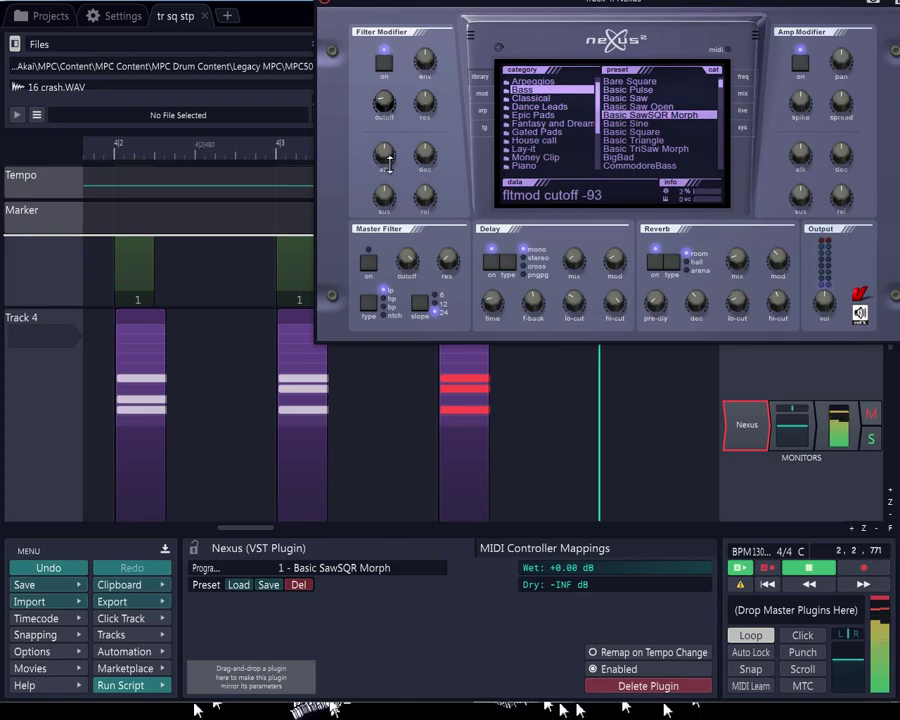
left_click_drag(391, 168, 388, 174)
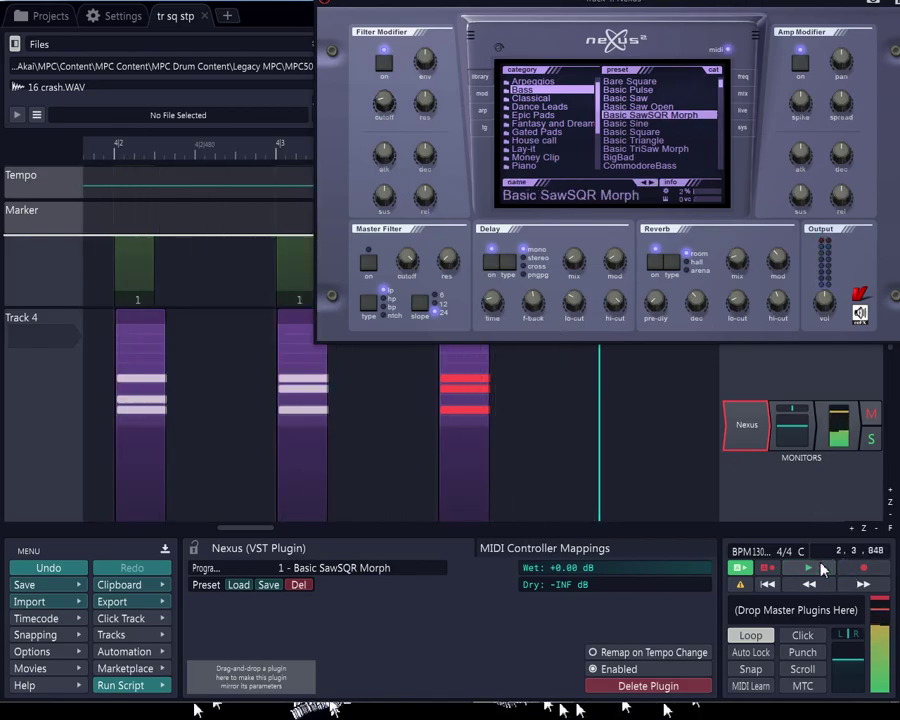
- Return the playhead to bar 1 and lengthen all eleven Track 4 synth clips together to about 547 ticks each
scroll(538, 481, "down", 1)
scroll(333, 410, "down", 4)
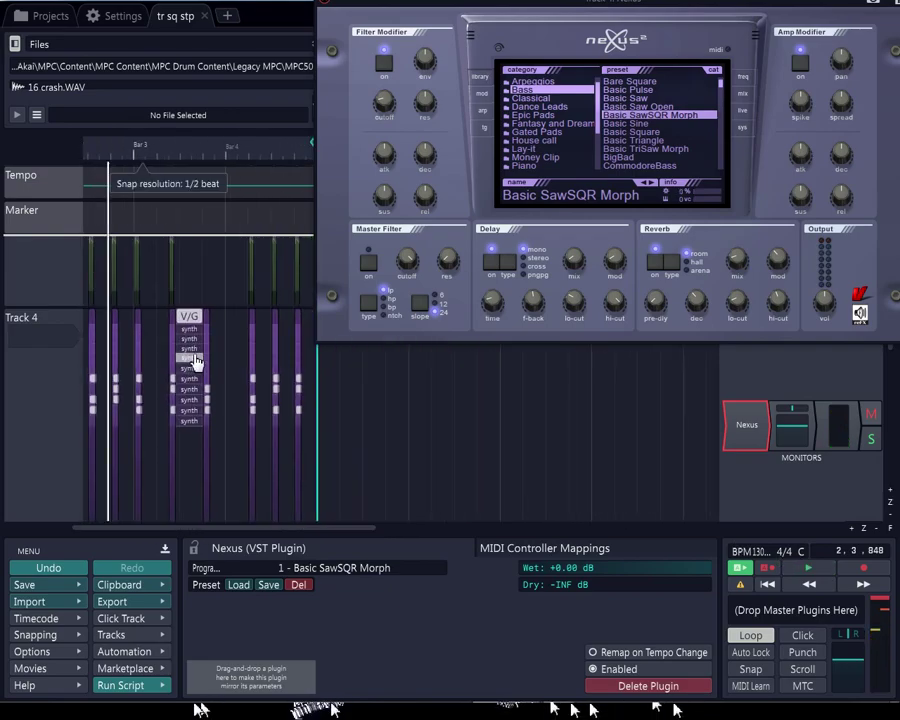
left_click_drag(216, 272, 31, 288)
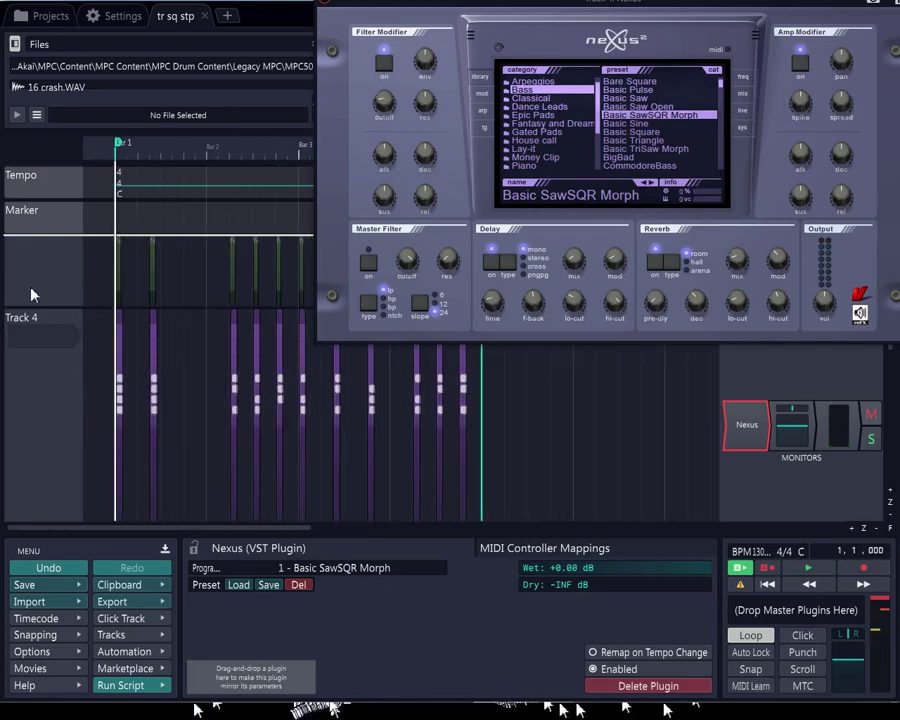
left_click(127, 318)
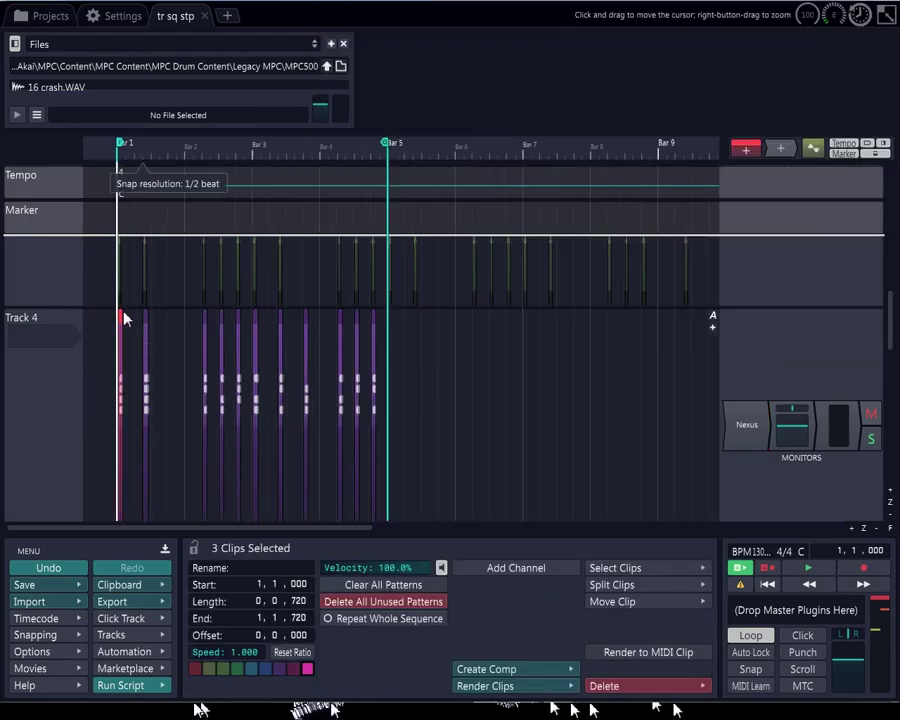
scroll(118, 325, "up", 2)
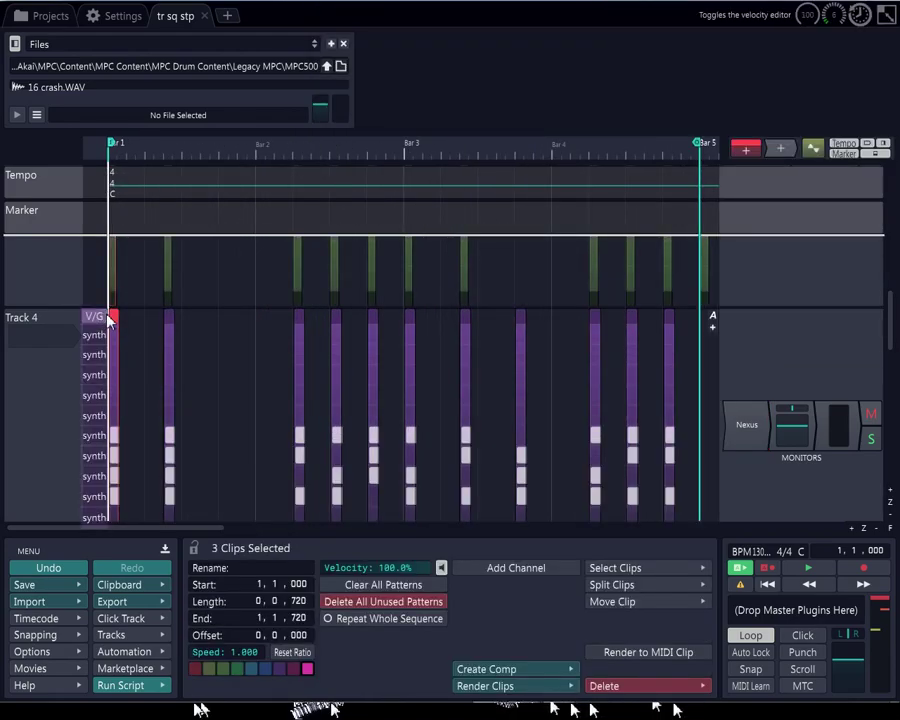
left_click(126, 320)
scroll(672, 328, "down", 2)
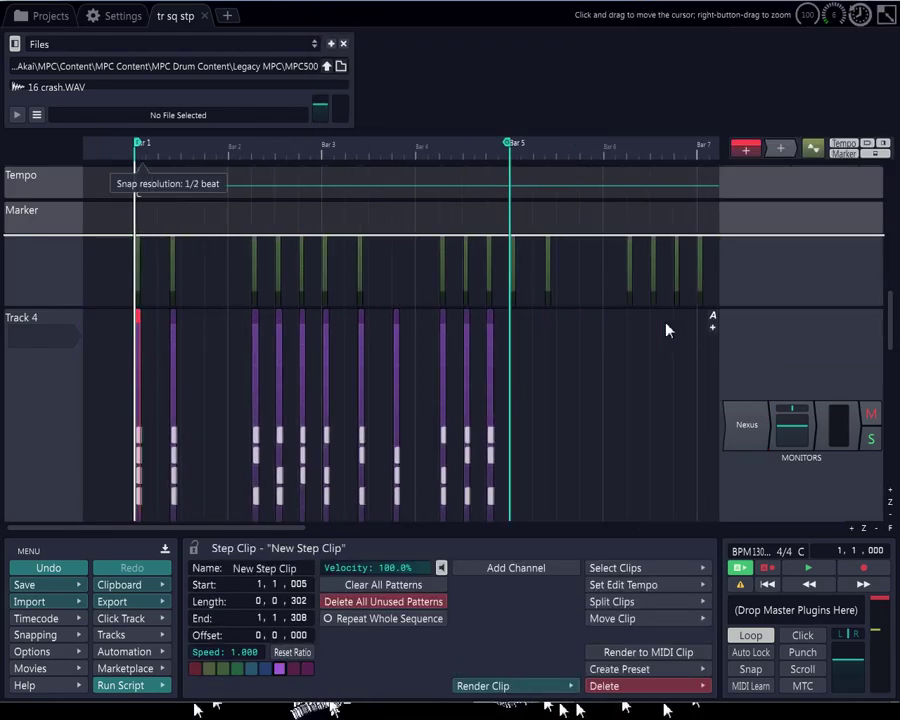
scroll(500, 322, "up", 2)
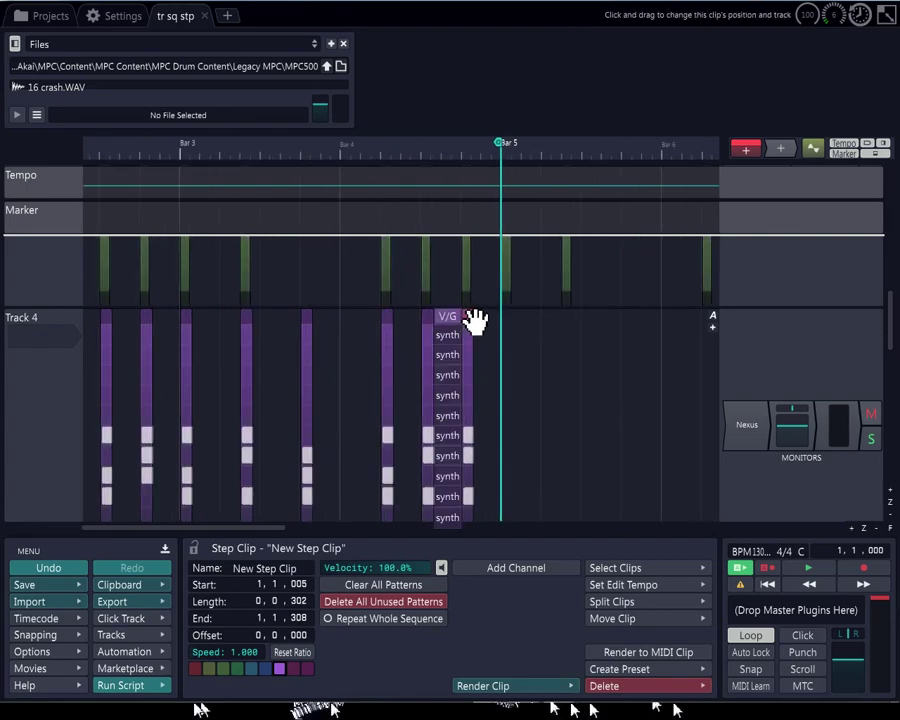
left_click(466, 318, "shift")
scroll(470, 320, "up", 1)
scroll(480, 318, "up", 3)
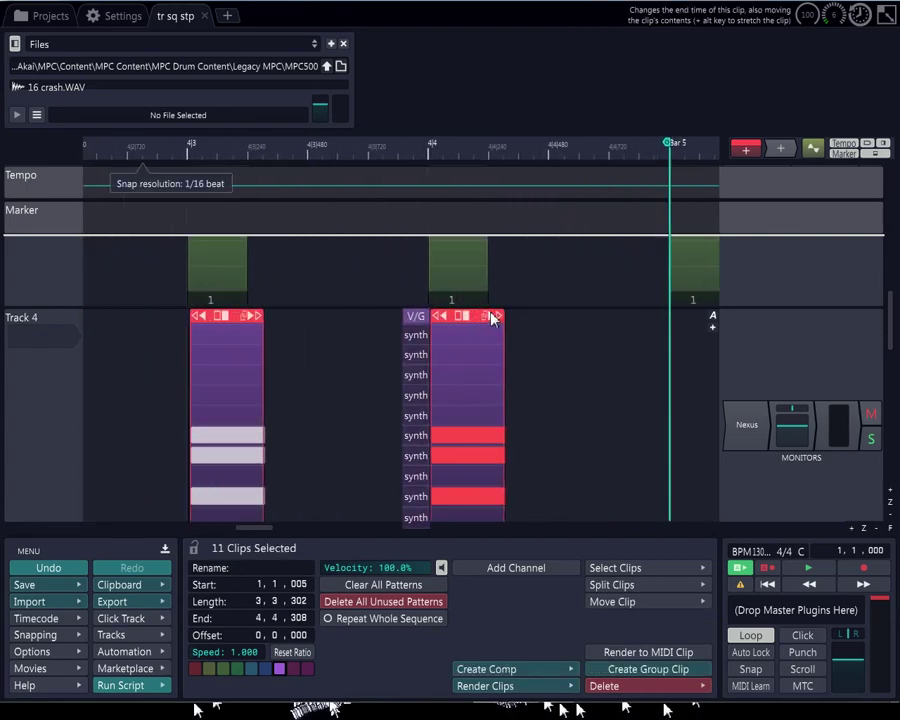
left_click_drag(503, 322, 563, 335)
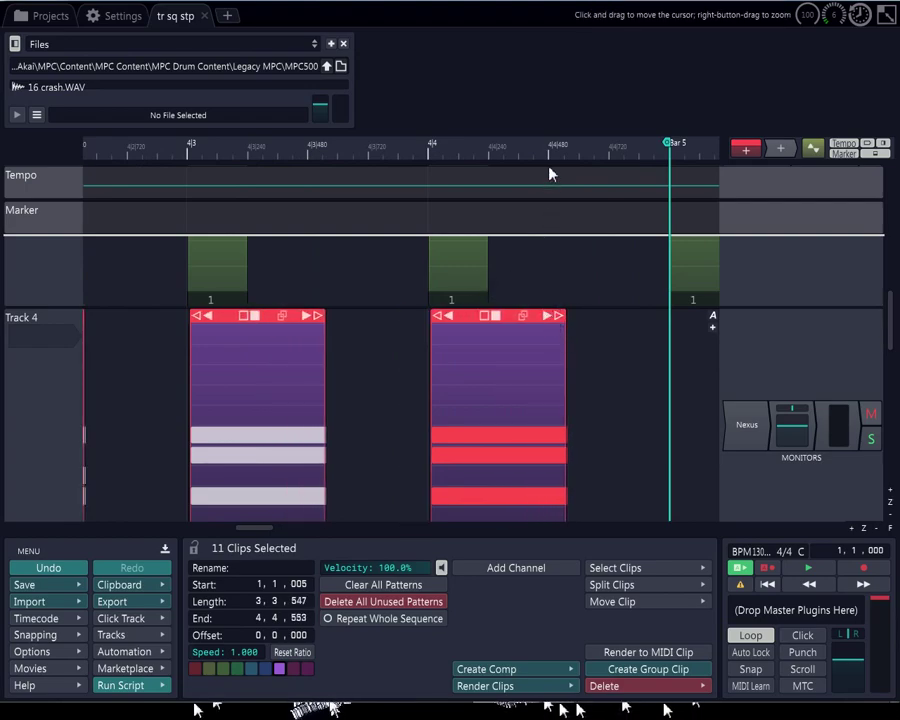
- Shorten all eleven Track 4 synth clips together to about 523 ticks each and place the playhead at 4, 4, 481
left_click_drag(560, 316, 555, 321)
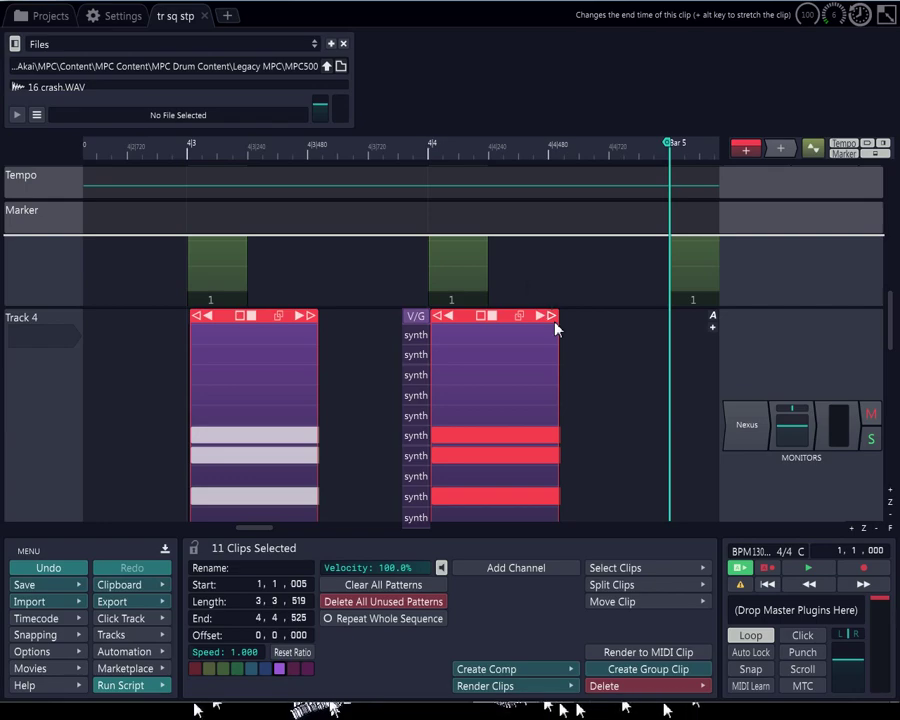
left_click_drag(555, 322, 556, 322)
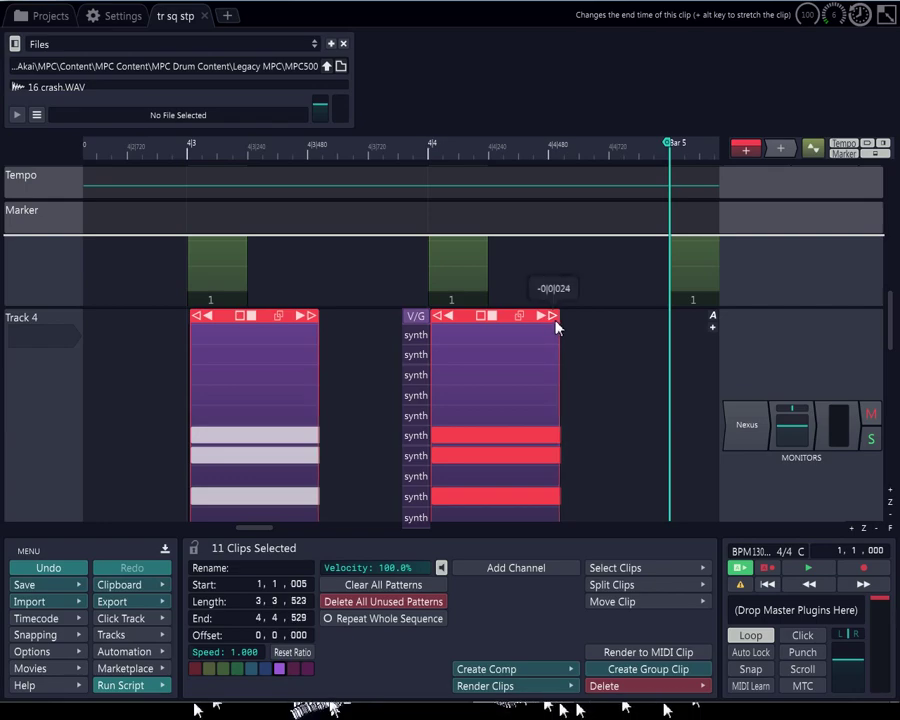
left_click(548, 169)
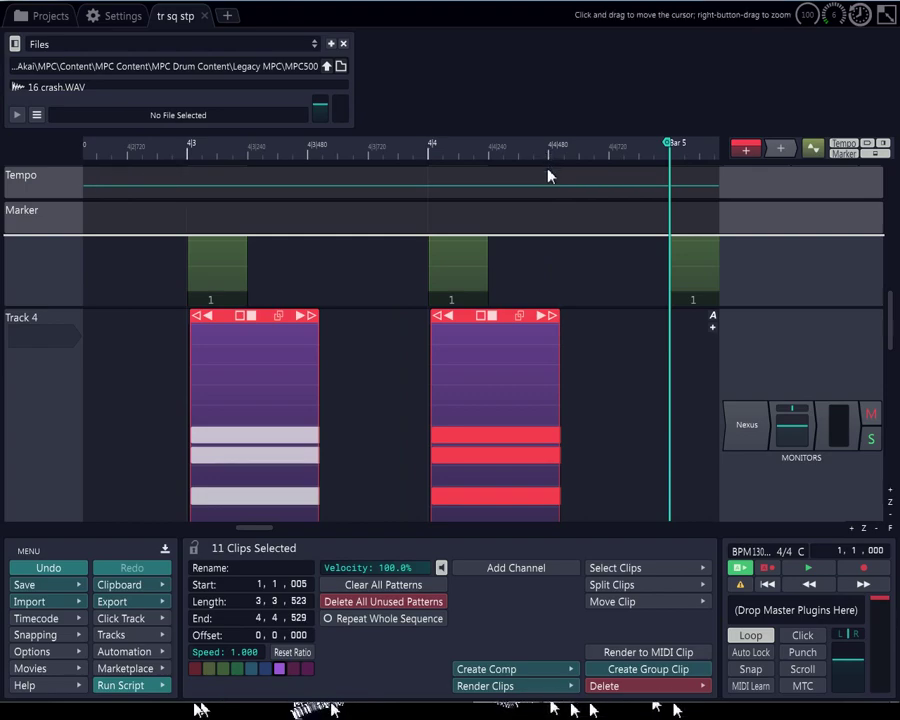
mouse_move(548, 211)
left_mouse_down()
mouse_move(553, 220)
mouse_move(551, 208)
left_mouse_up()
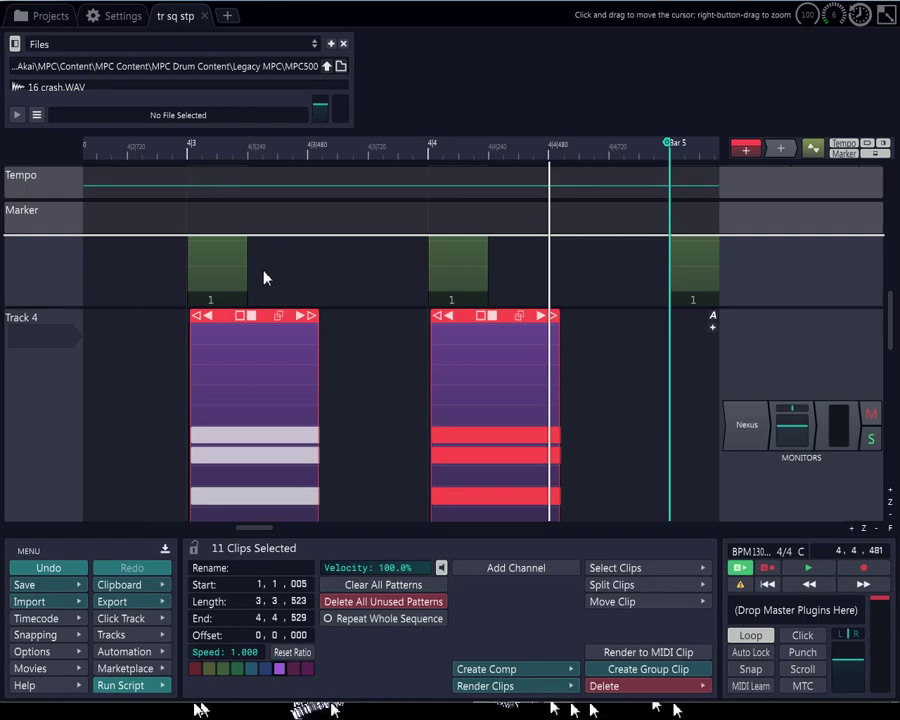
- Examine how the snap resolution changes with timeline zoom around the Track 4 clip at bar 4, beat 3
scroll(263, 277, "up", 3)
scroll(234, 260, "up", 2)
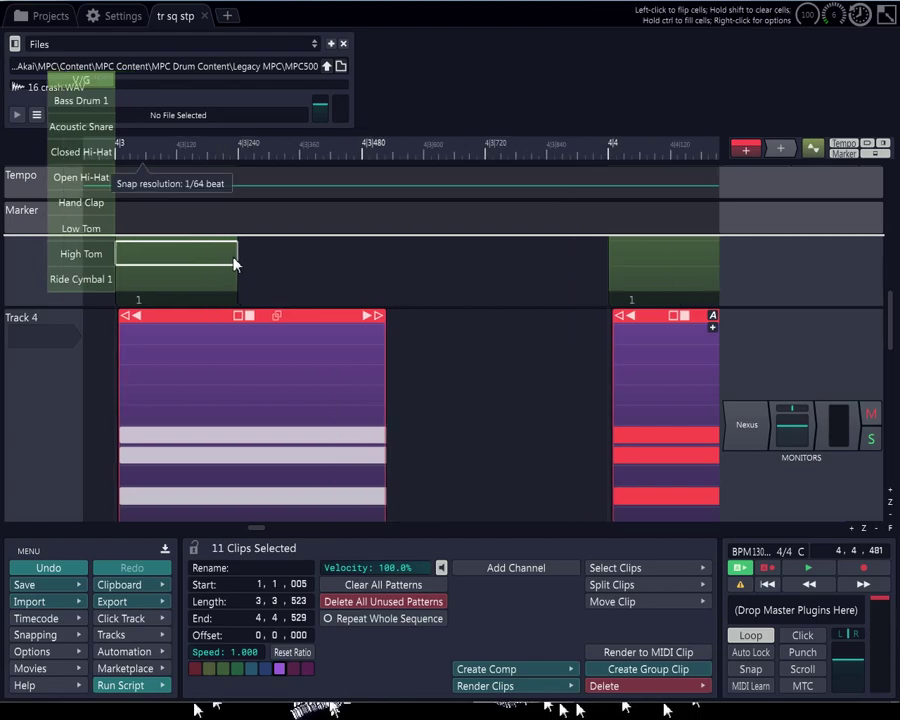
scroll(272, 345, "up", 2)
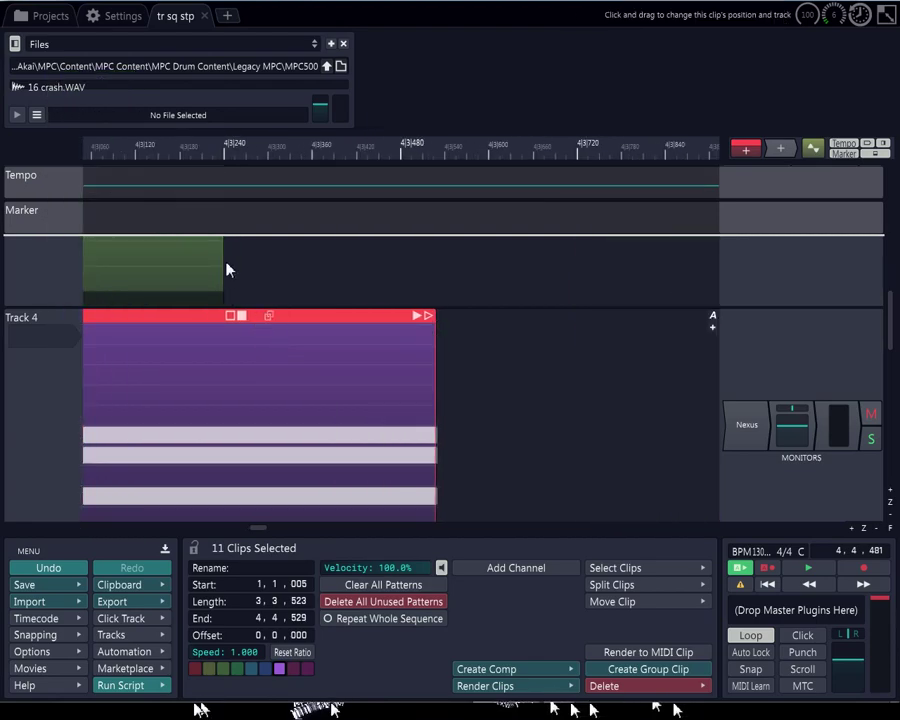
scroll(257, 258, "up", 4)
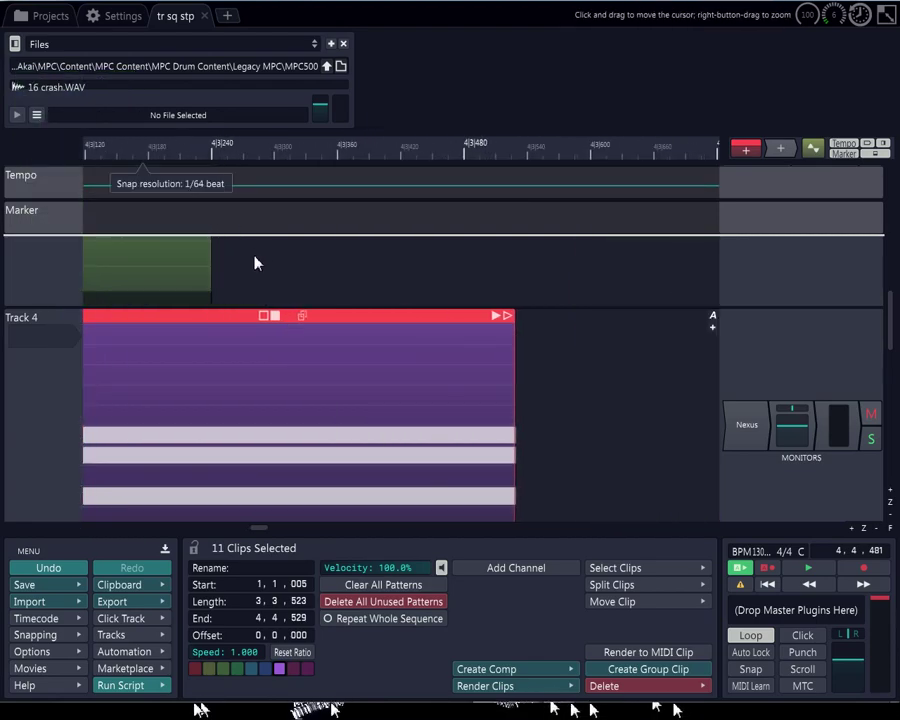
scroll(255, 263, "down", 4)
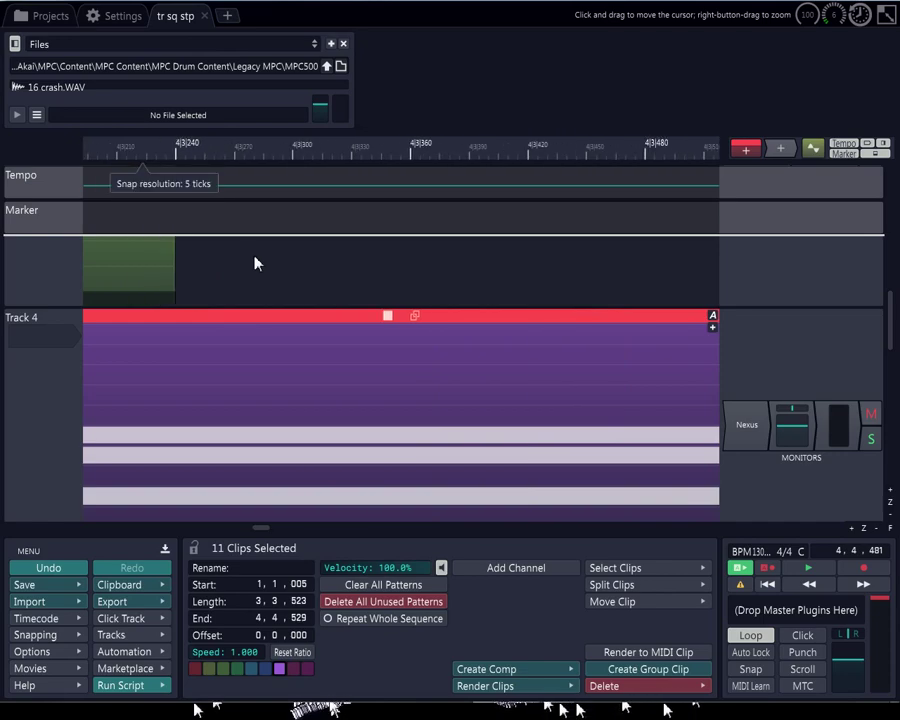
scroll(255, 263, "down", 5)
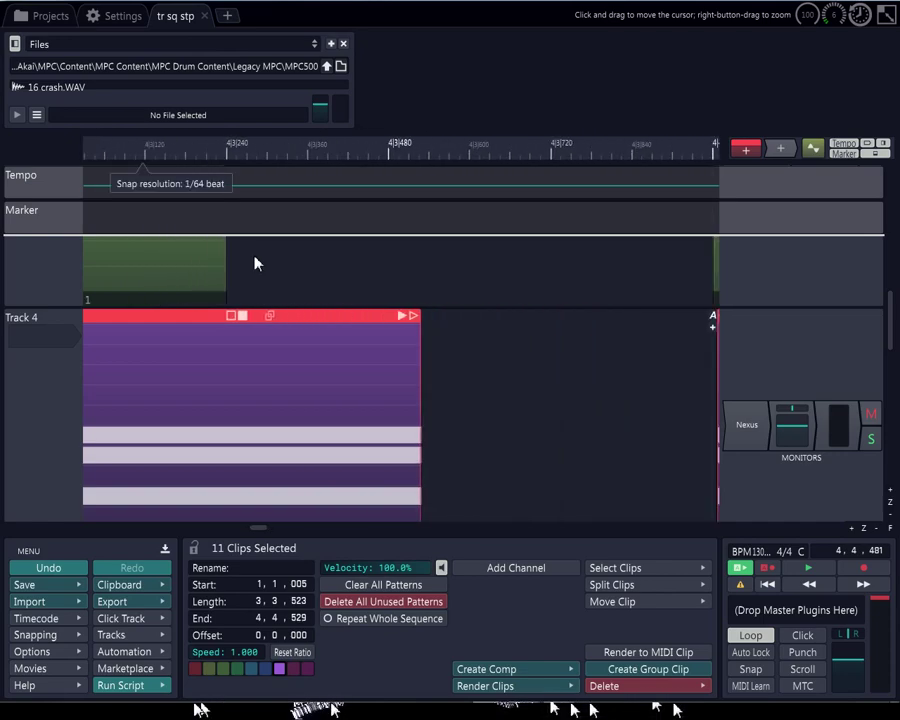
scroll(255, 263, "down", 3)
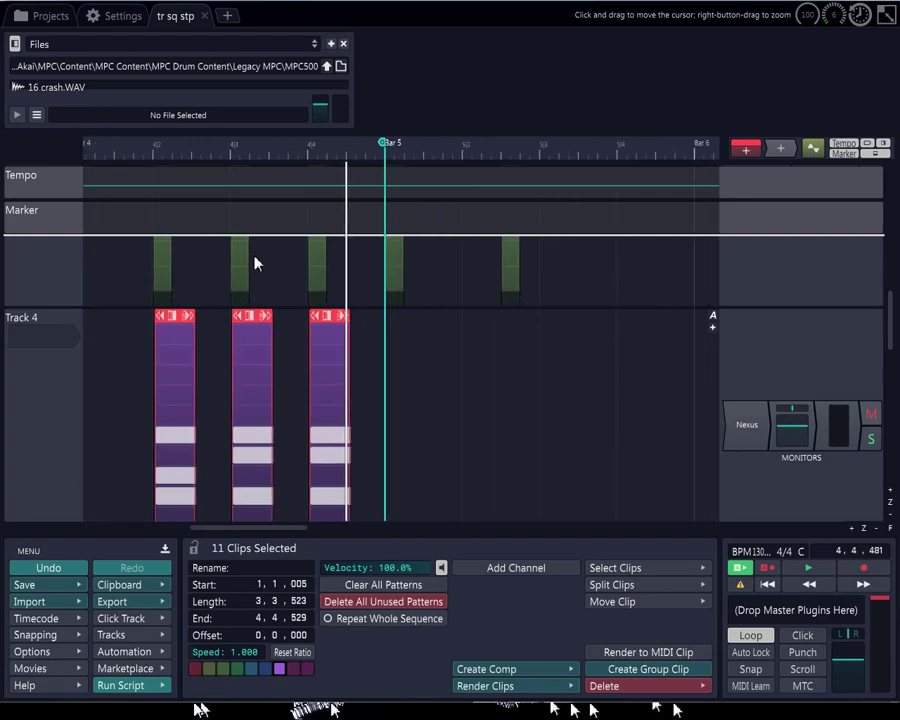
- Shorten only the Track 4 synth clip at bar 4, beat 3 to about 196 ticks
left_click(266, 318)
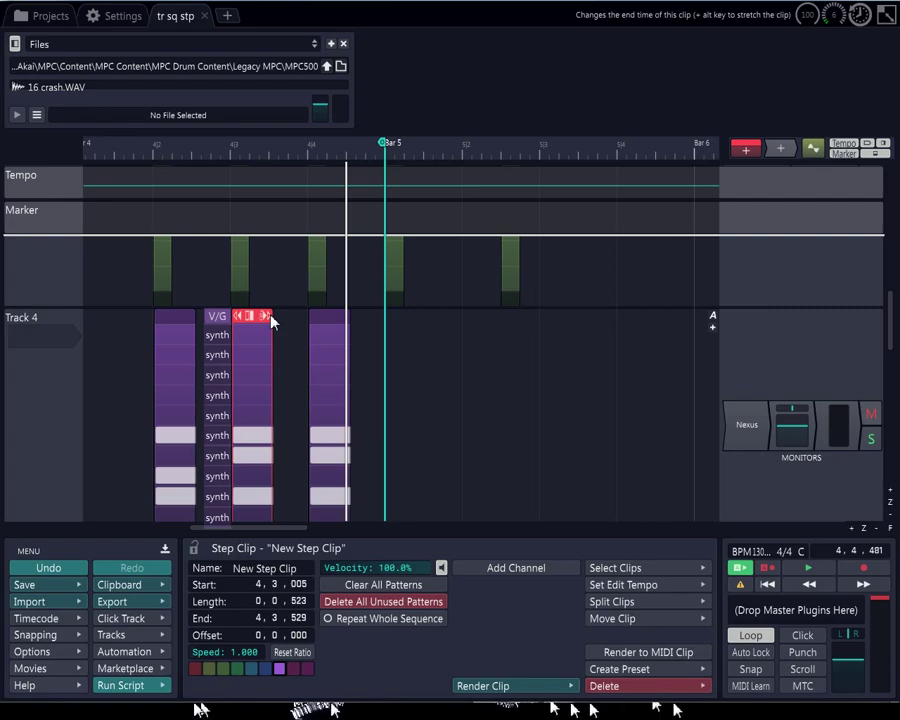
left_click_drag(272, 320, 244, 318)
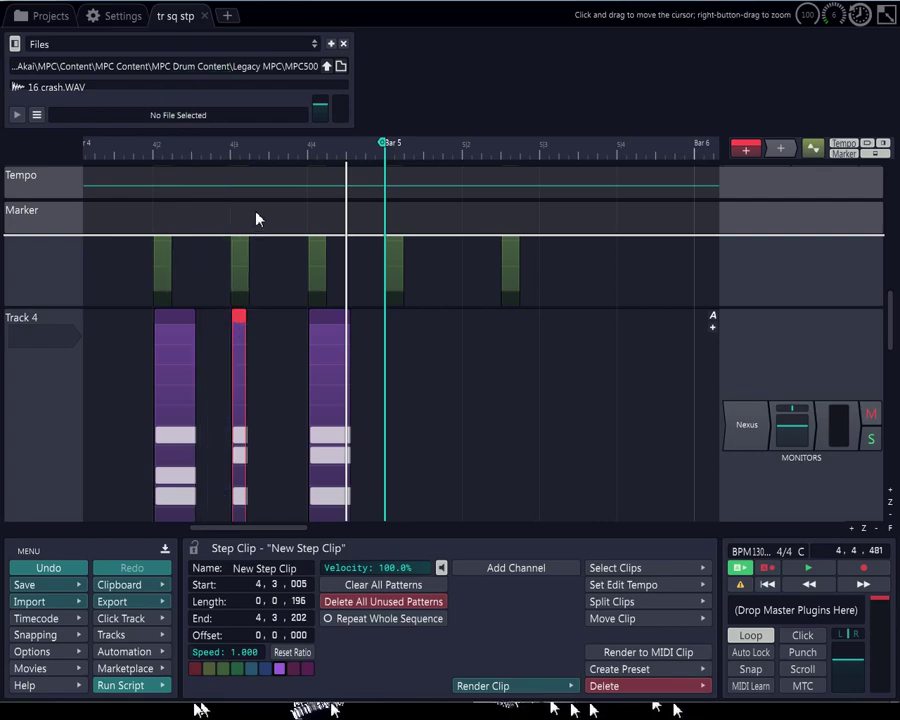
- Compare the shortened clip's end with the drum clip above it and the grid at several snap resolutions
scroll(257, 218, "up", 4)
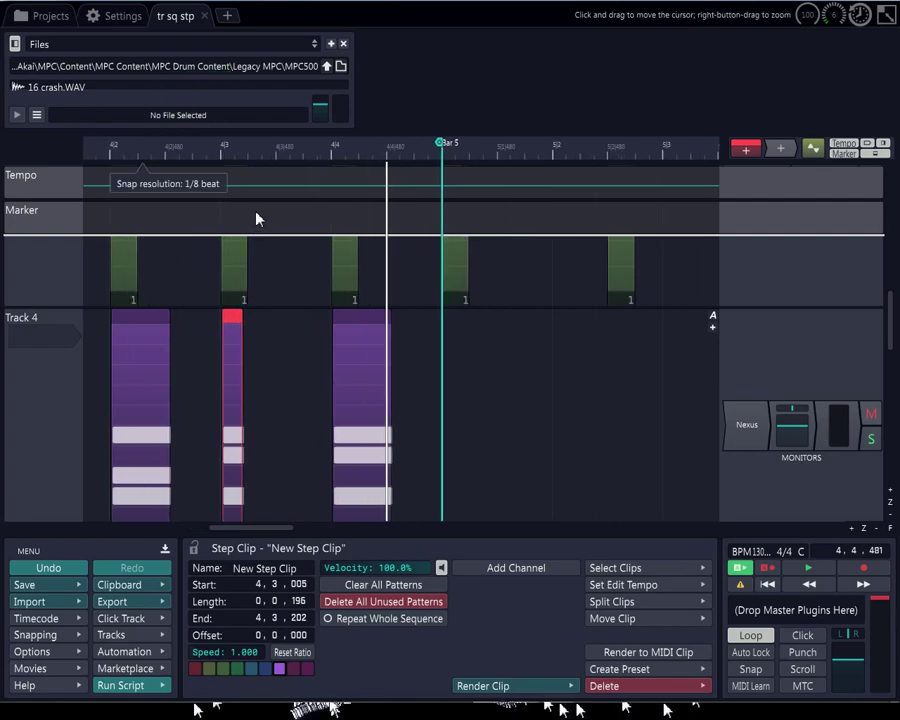
scroll(257, 218, "down", 4)
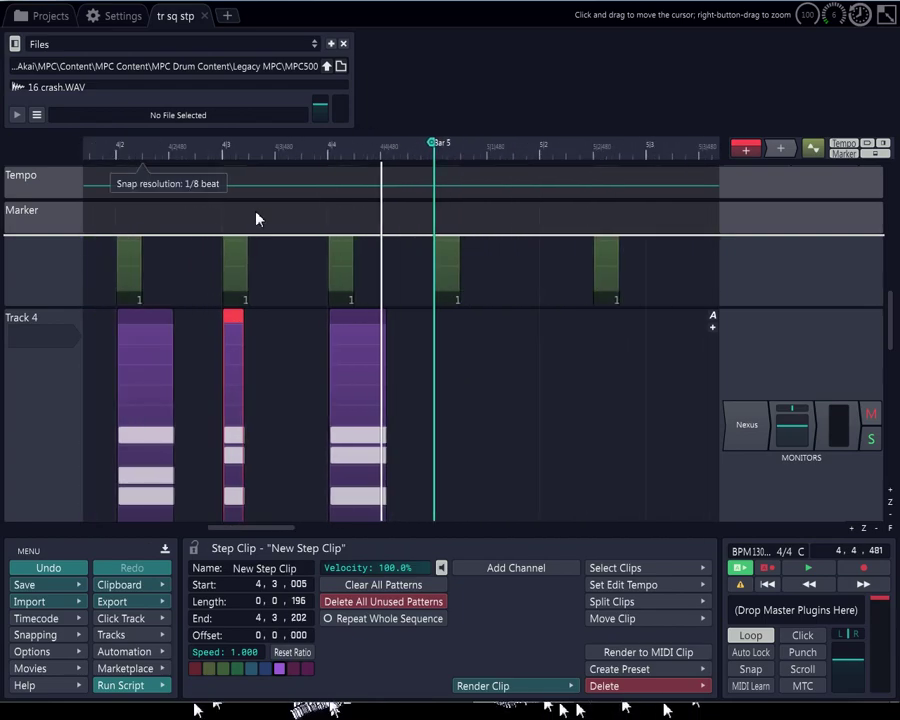
scroll(257, 218, "down", 4)
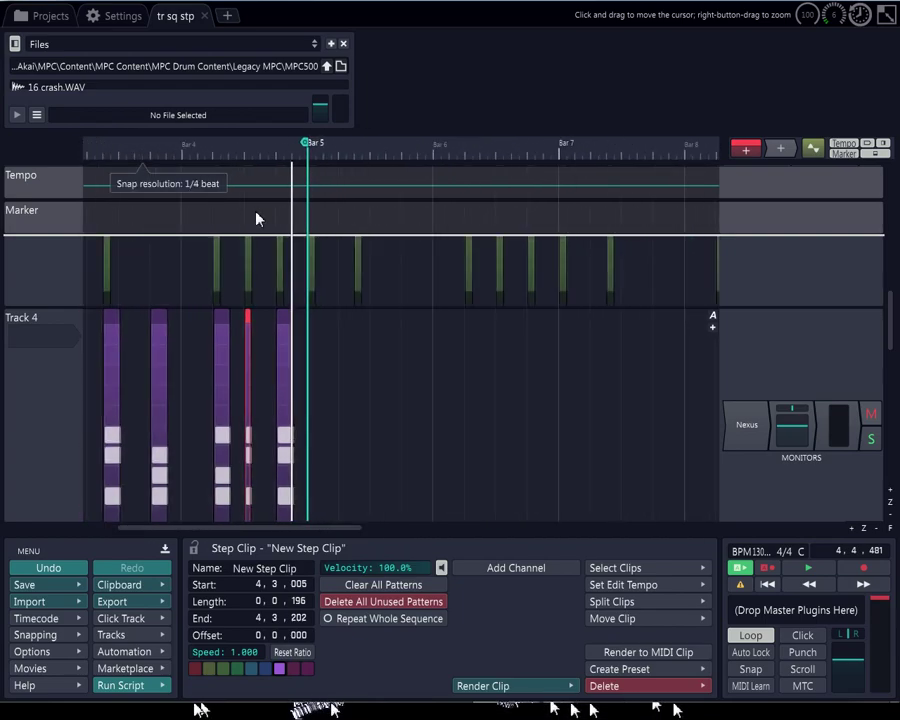
scroll(257, 218, "down", 3)
scroll(257, 218, "up", 3)
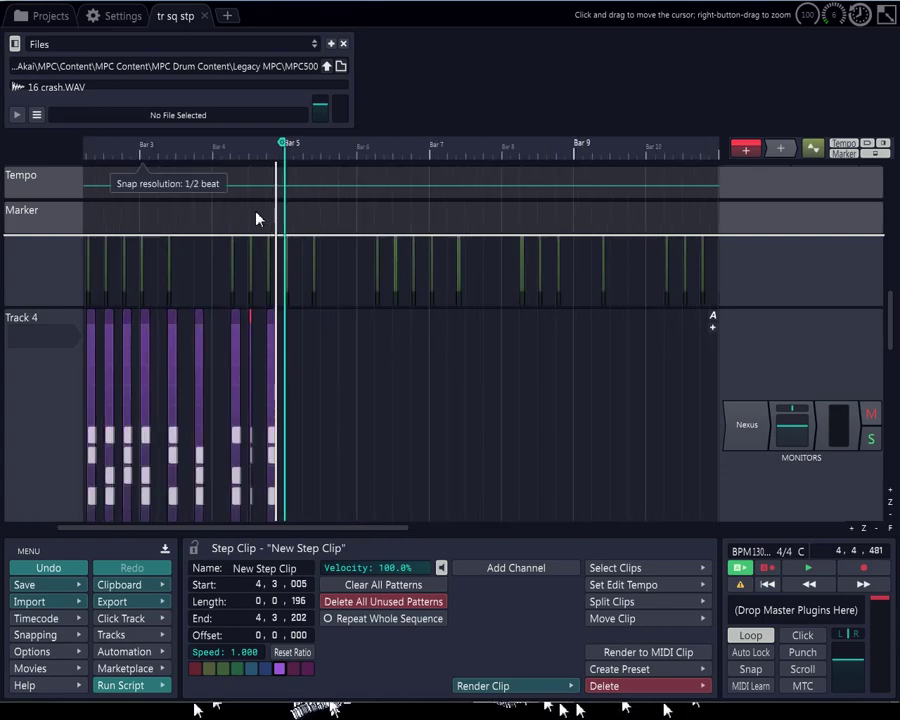
scroll(257, 218, "up", 5)
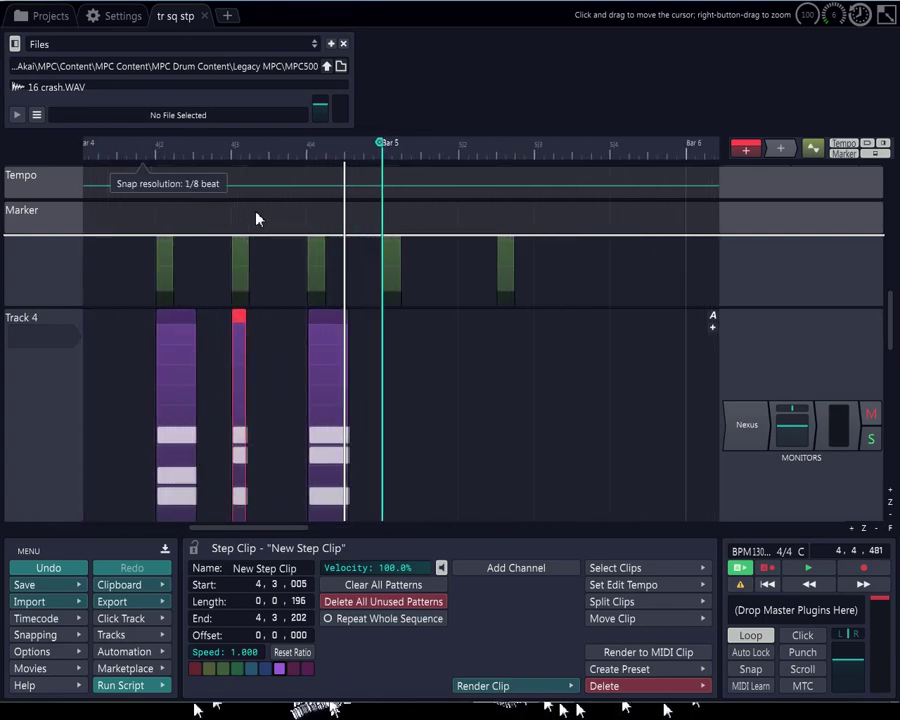
scroll(257, 218, "up", 3)
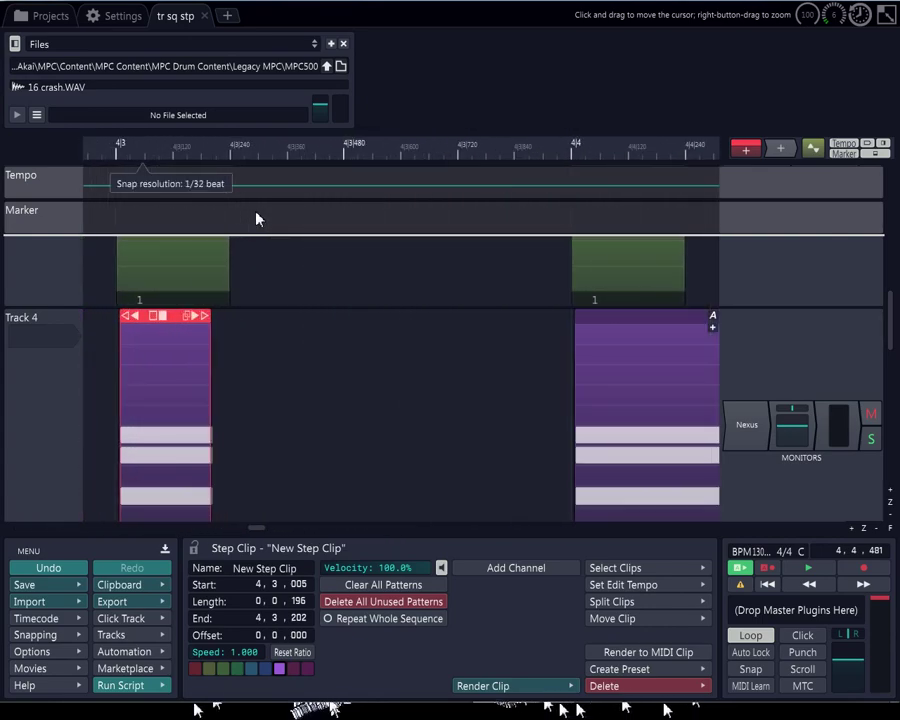
scroll(257, 218, "up", 2)
scroll(257, 218, "down", 3)
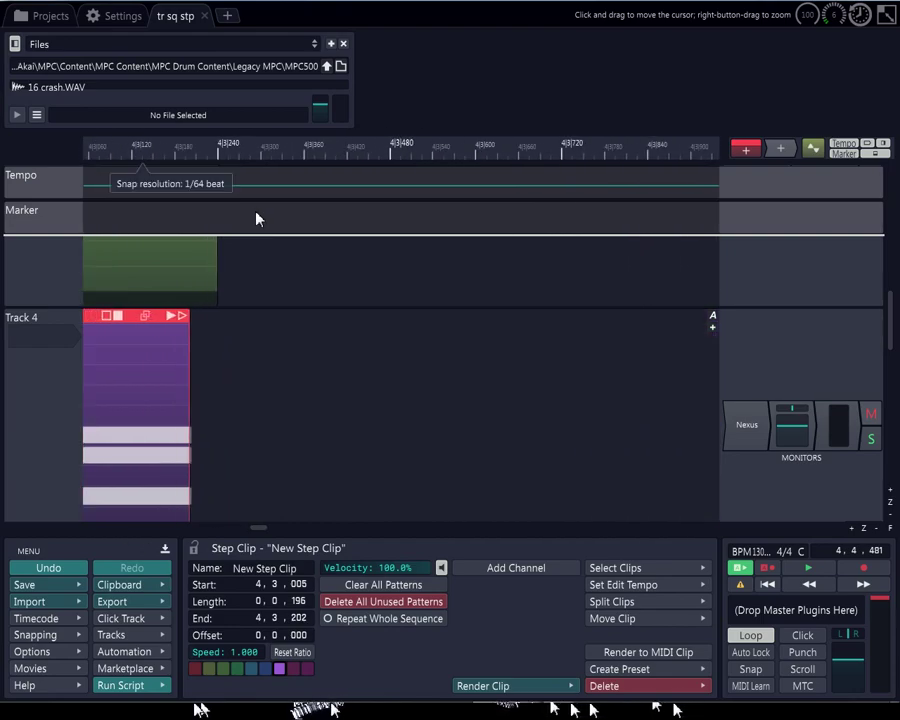
scroll(257, 218, "down", 2)
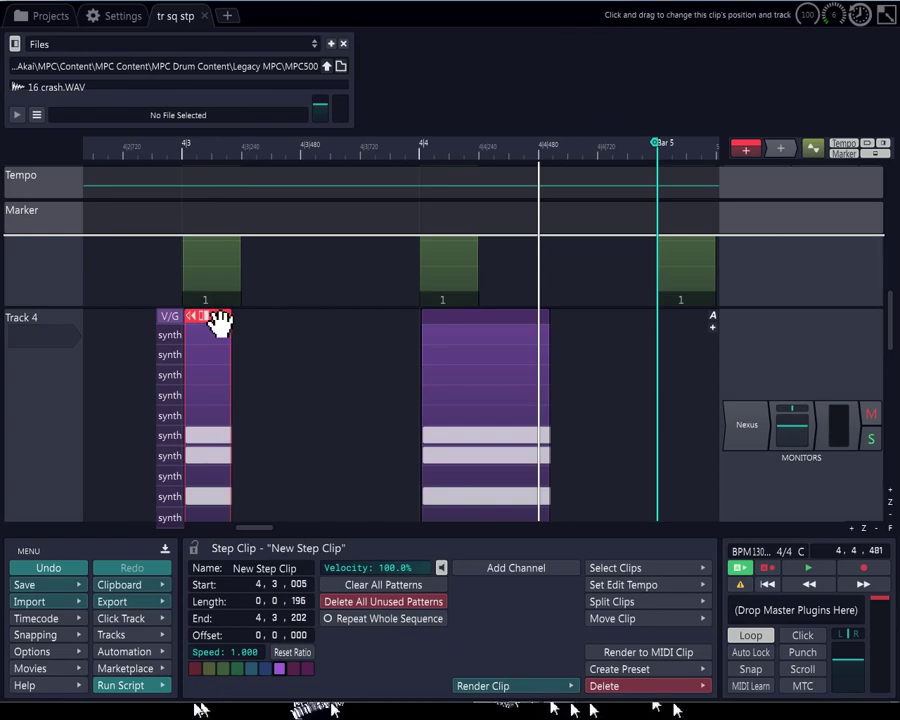
- Undo the last length change of the synth clip at bar 4, beat 3
left_click(52, 568)
scroll(213, 244, "down", 2)
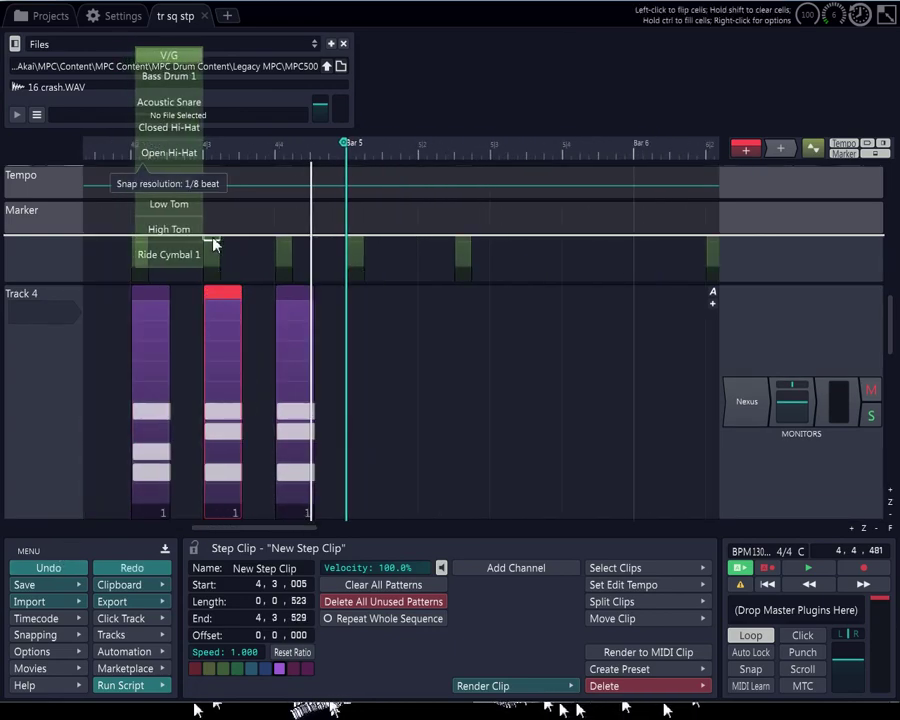
scroll(246, 204, "down", 2)
scroll(246, 204, "down", 1)
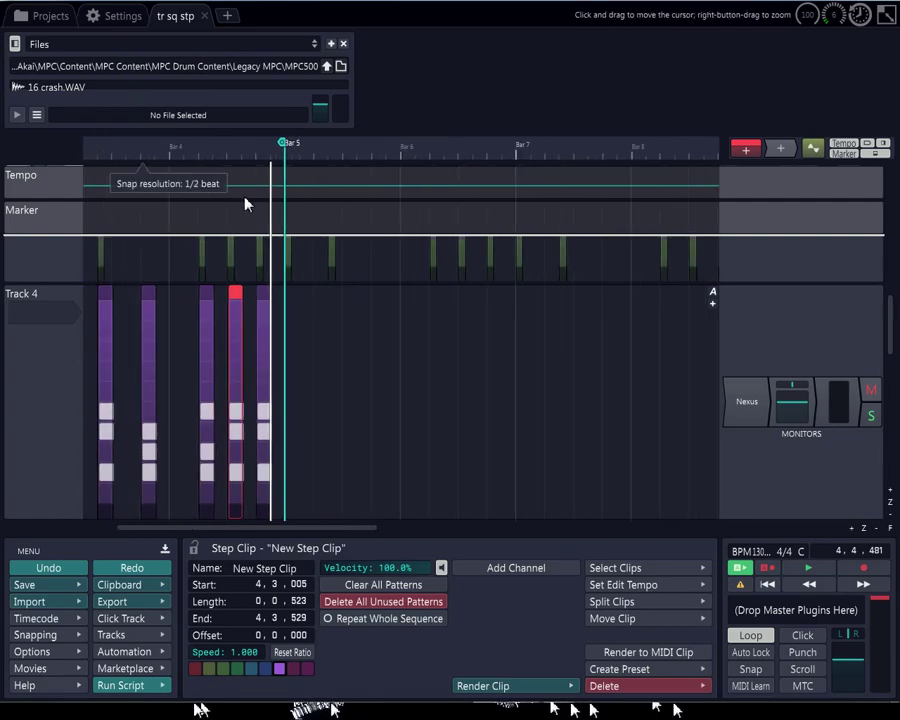
scroll(246, 204, "up", 1)
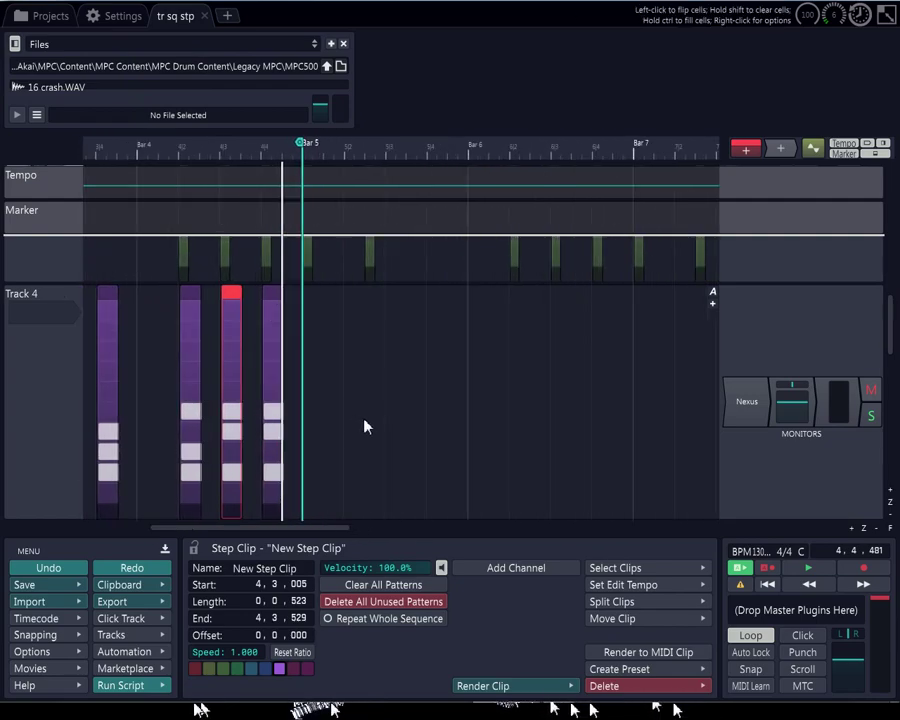
- Place the playhead at 2, 3, 068, within the Track 4 synth clip at bar 2, beat 3
left_click_drag(326, 527, 252, 476)
scroll(257, 292, "down", 5)
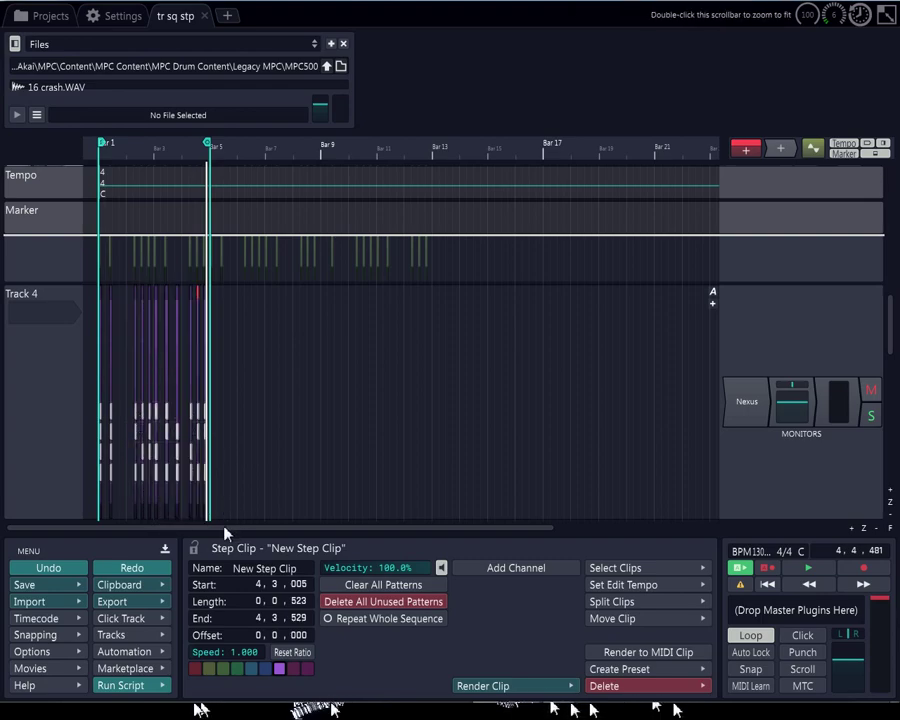
scroll(141, 357, "up", 5)
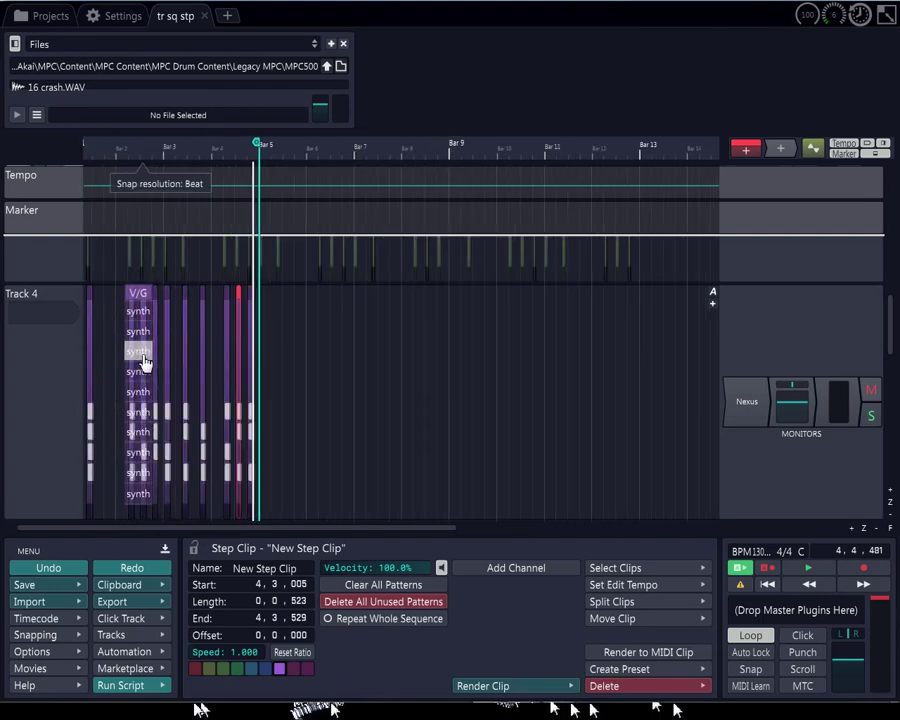
scroll(143, 361, "up", 8)
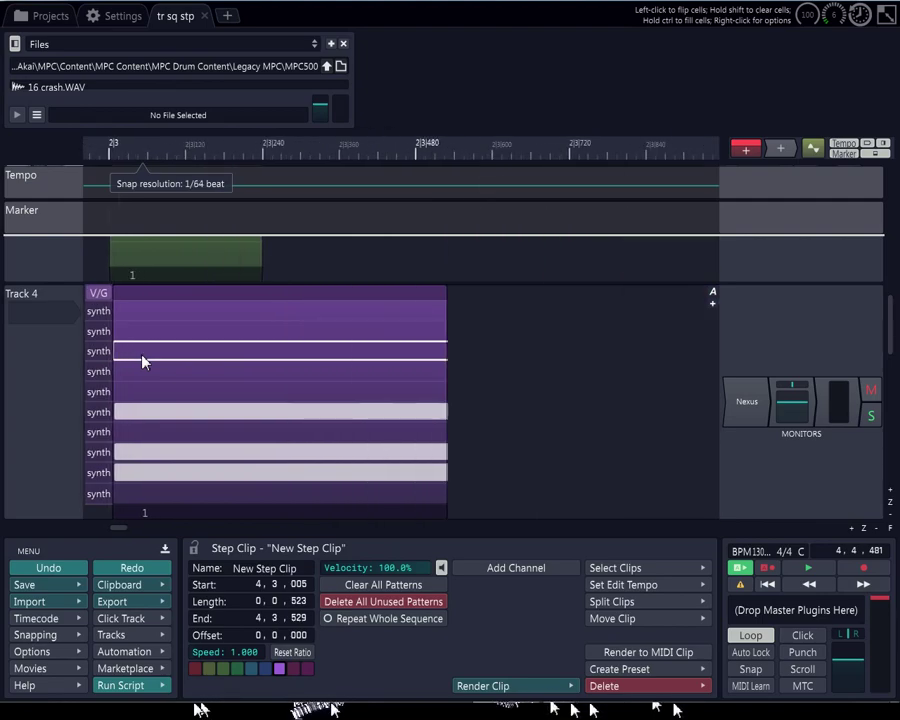
scroll(181, 250, "up", 3)
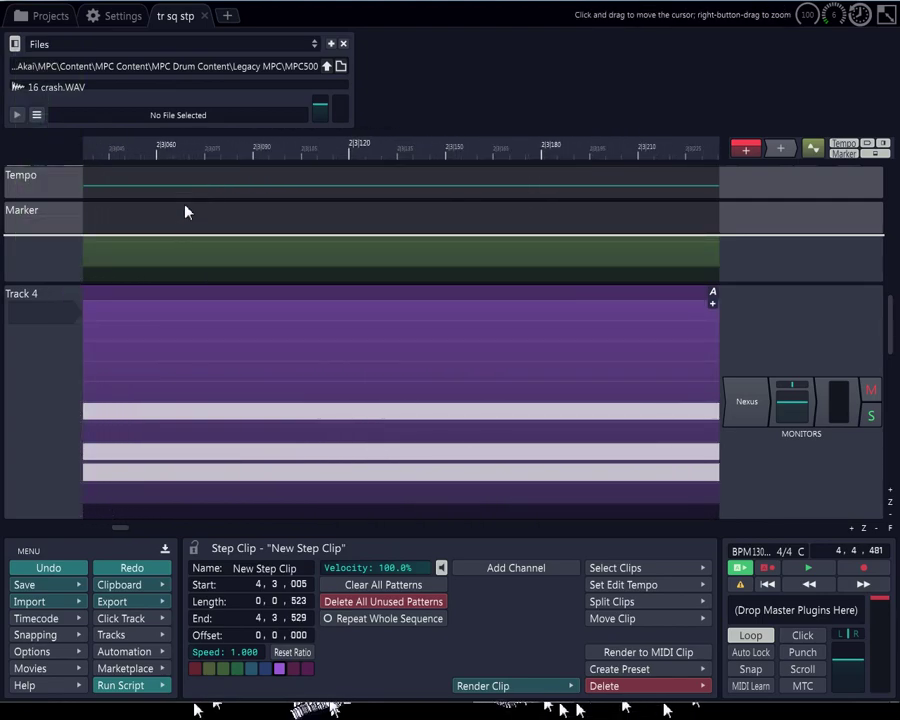
left_click(186, 210)
scroll(195, 184, "up", 2)
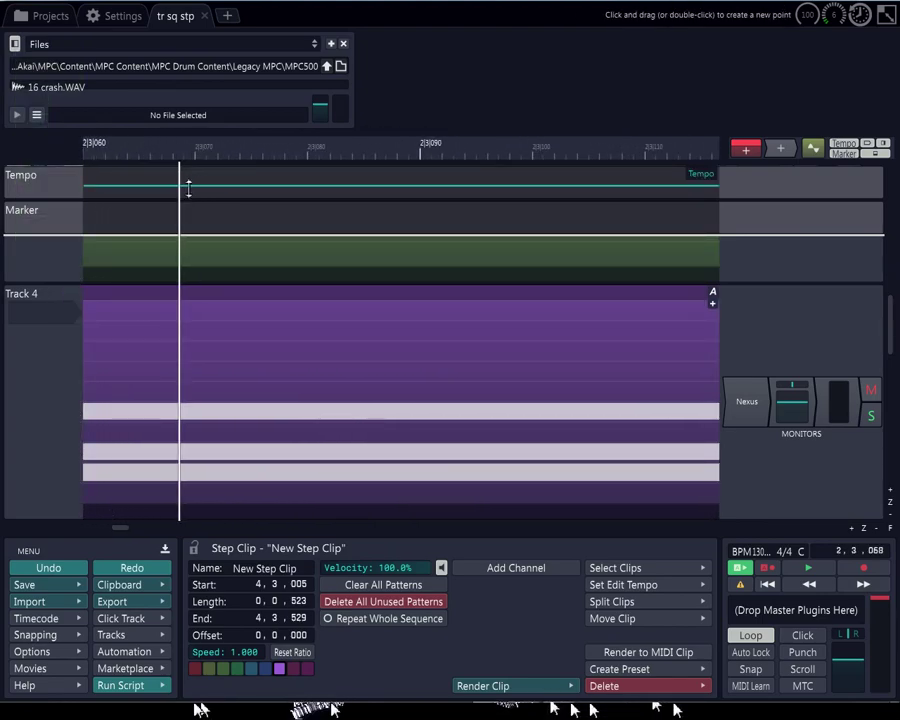
- Inspect the synth clips around the playhead in bar 2 at several zoom levels and snap resolutions
scroll(190, 192, "down", 5)
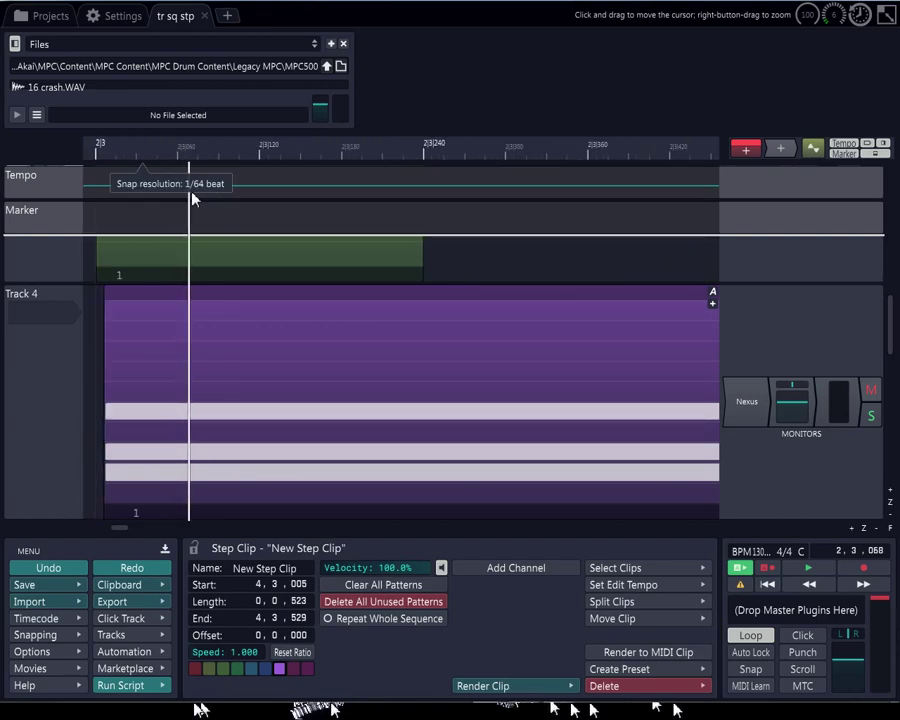
scroll(193, 196, "down", 4)
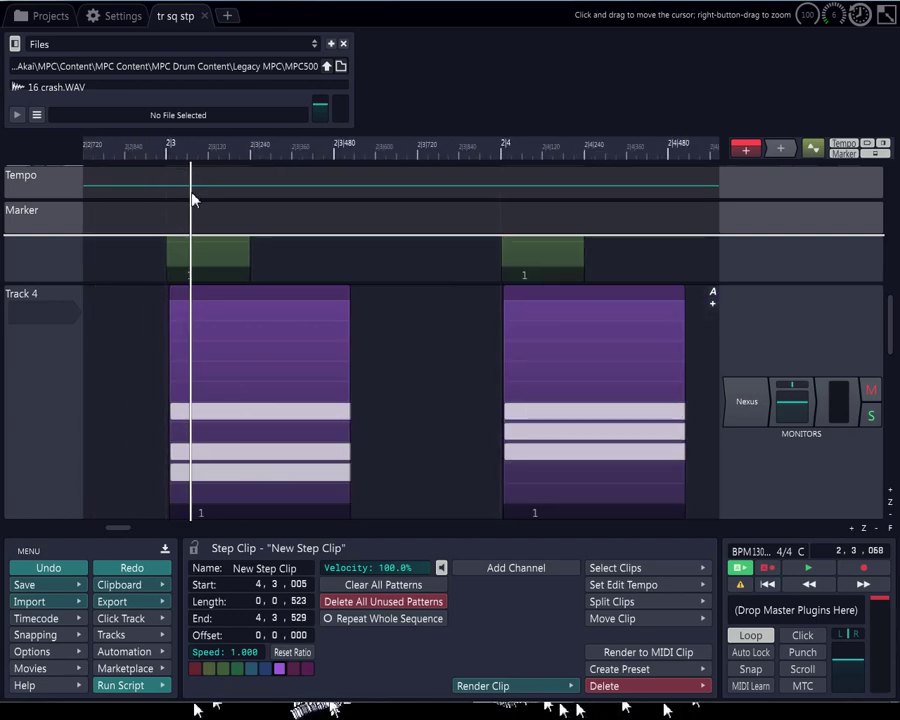
scroll(193, 200, "up", 2)
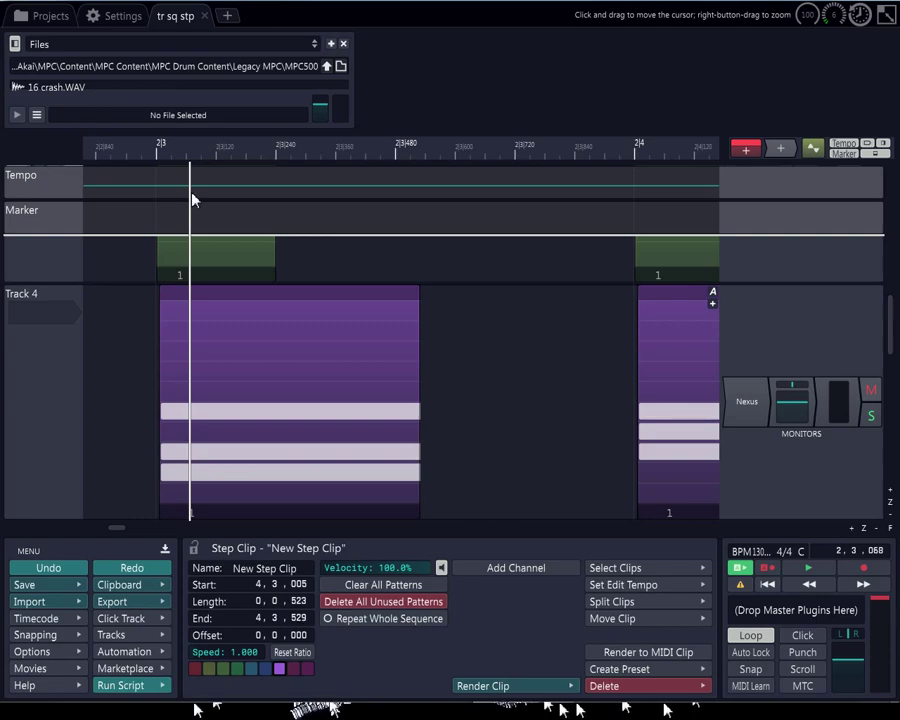
scroll(193, 200, "up", 1)
scroll(193, 200, "up", 1)
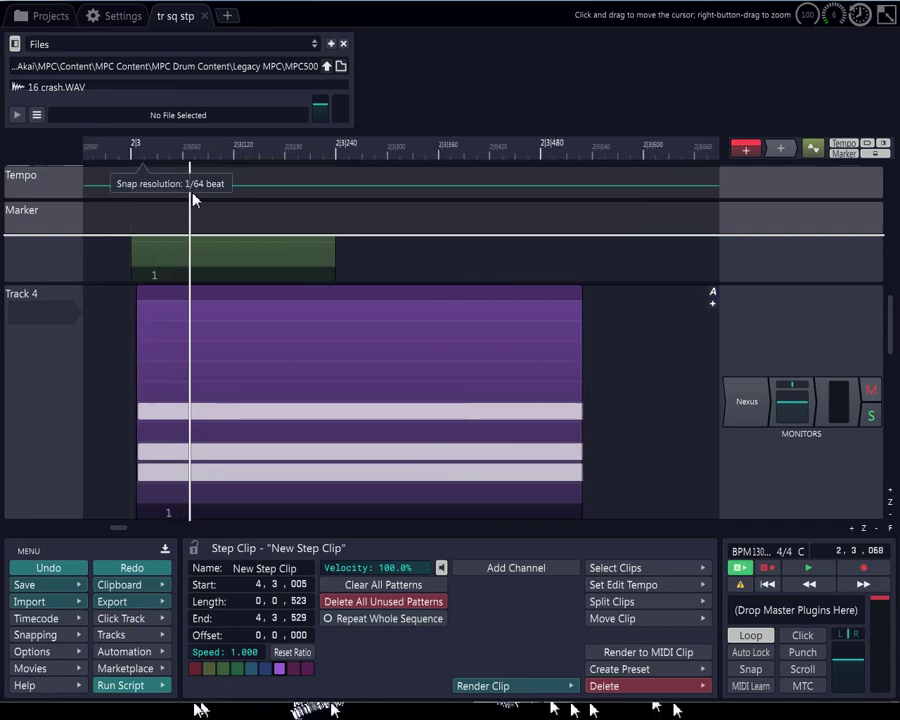
scroll(193, 200, "down", 3)
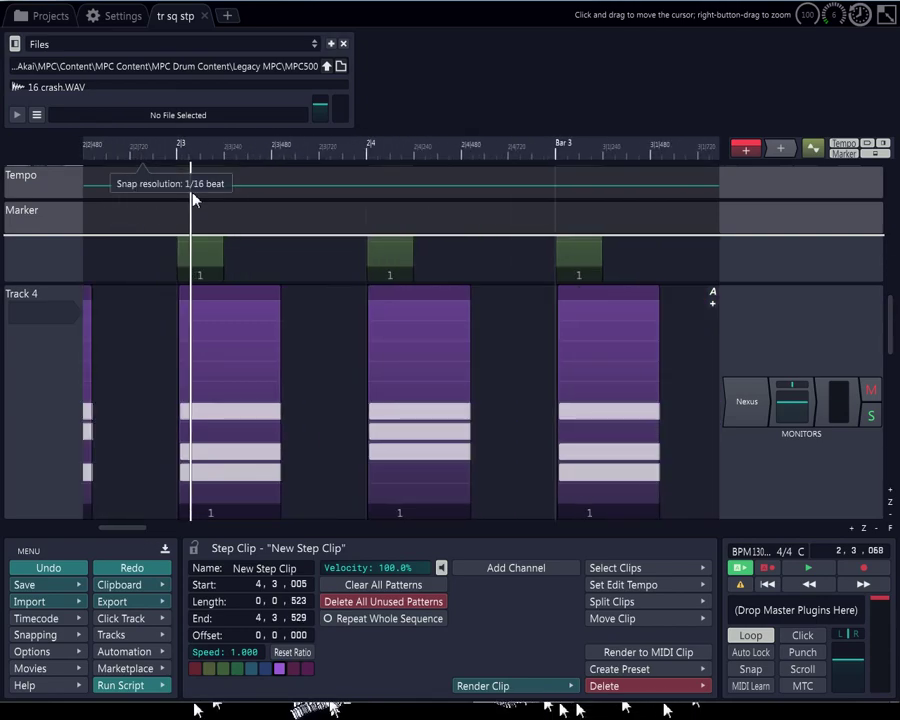
scroll(193, 200, "up", 1)
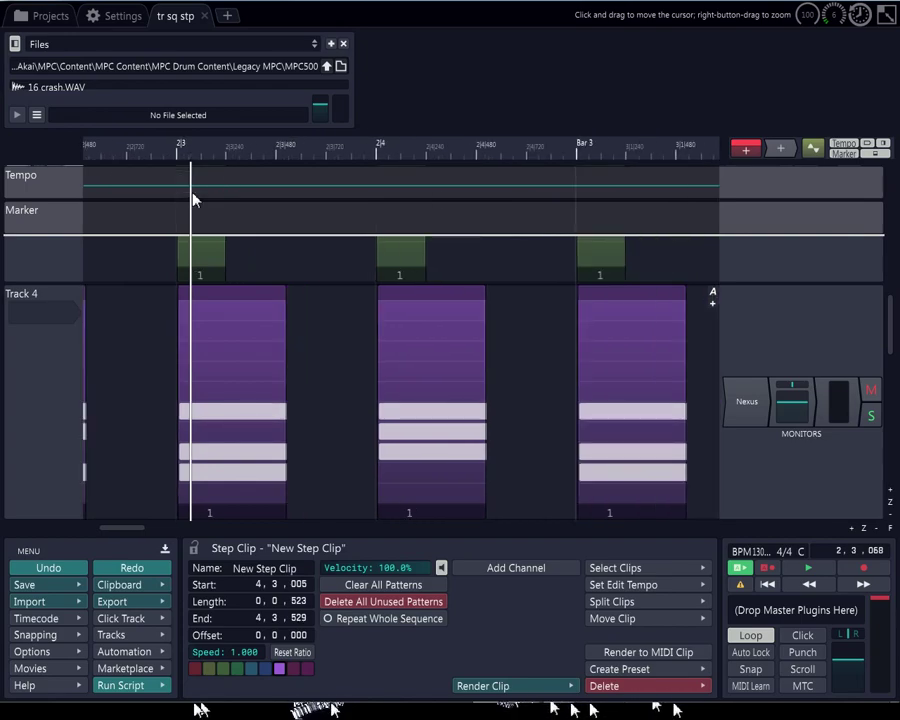
scroll(193, 200, "up", 1)
mouse_move(188, 290)
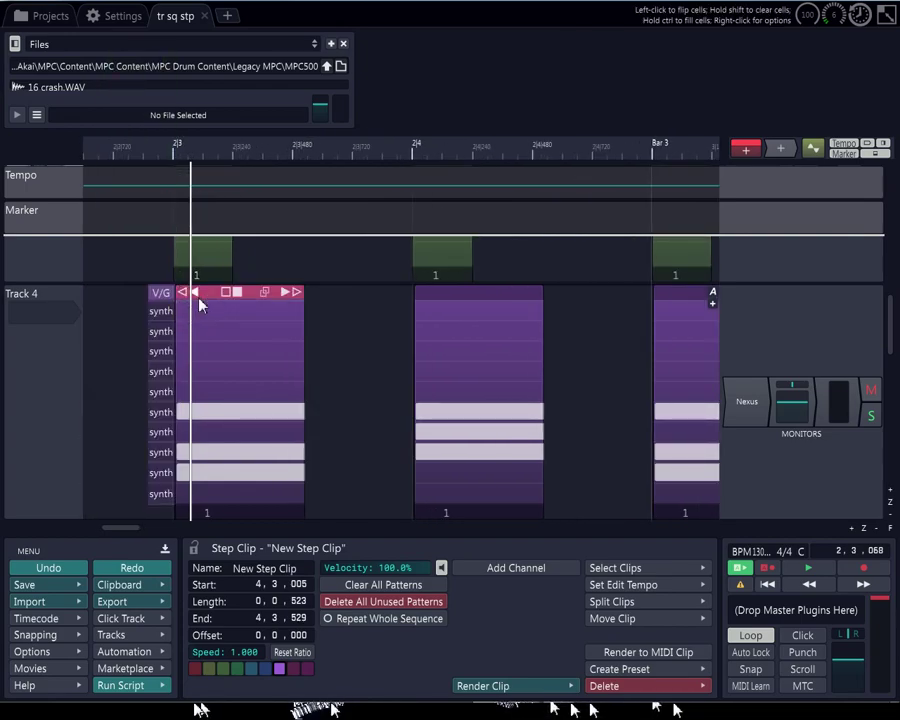
- Move the Track 4 synth clip at bar 2, beat 3 to start at 2, 3, 002 and compare its start with the drum clip above
left_click_drag(206, 302, 229, 297)
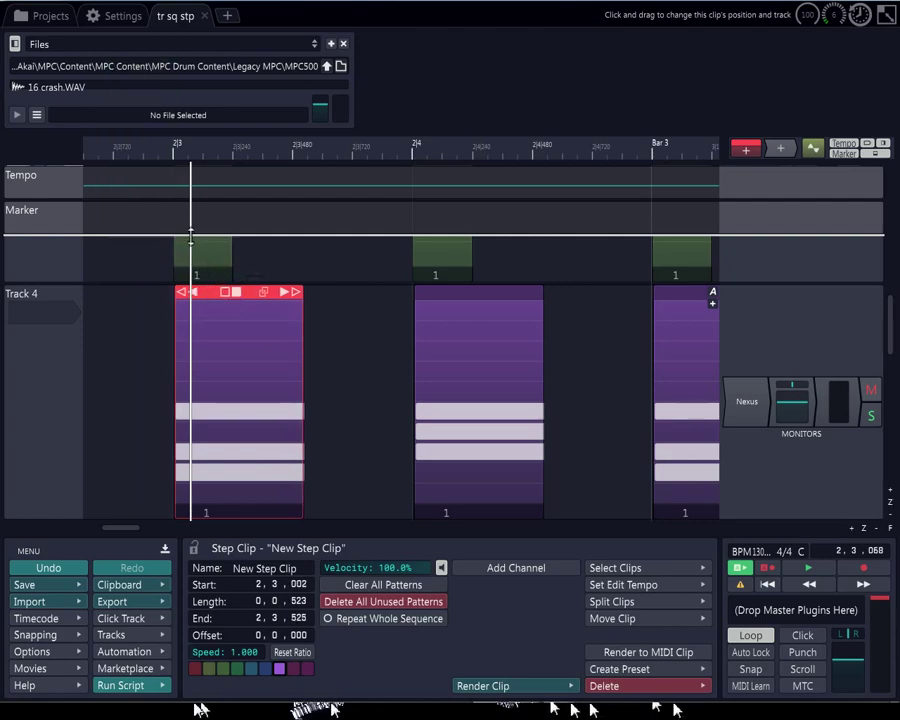
scroll(185, 213, "down", 2)
scroll(185, 213, "down", 4)
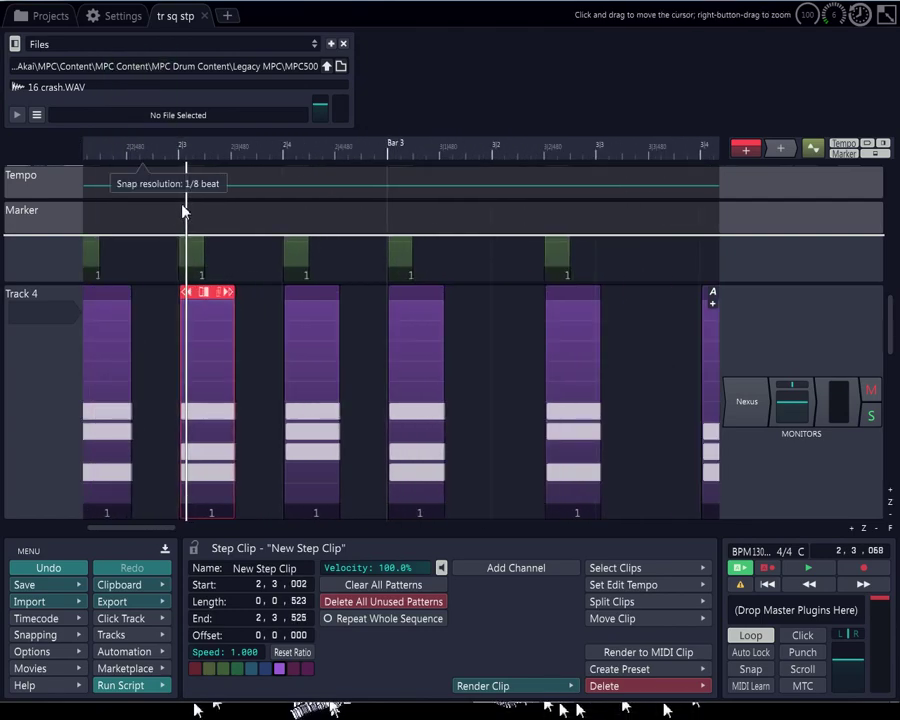
scroll(185, 211, "up", 6)
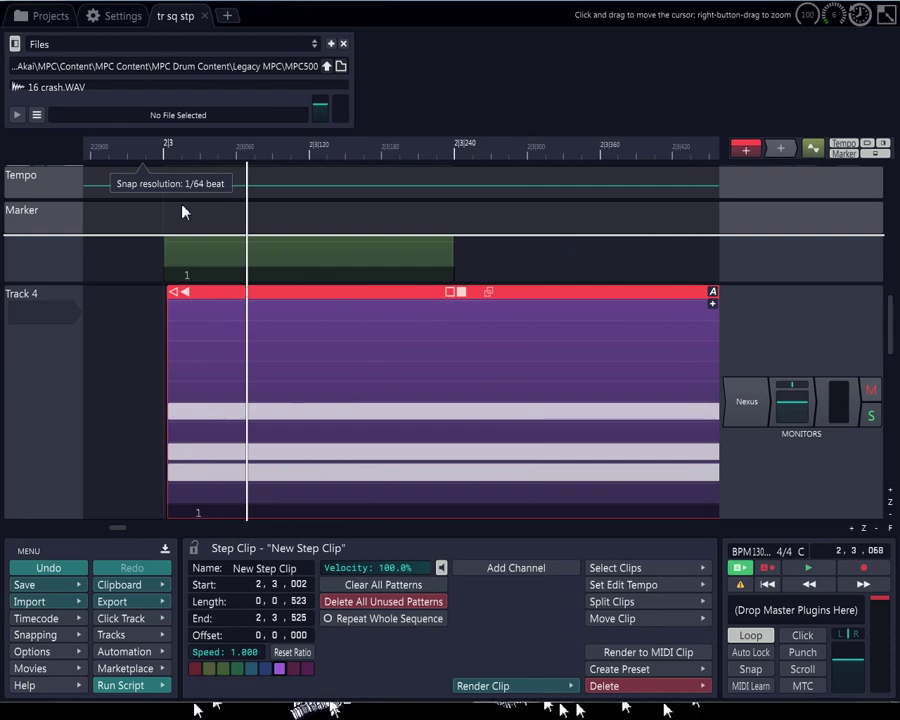
scroll(183, 211, "up", 2)
scroll(183, 211, "down", 5)
scroll(183, 211, "up", 2)
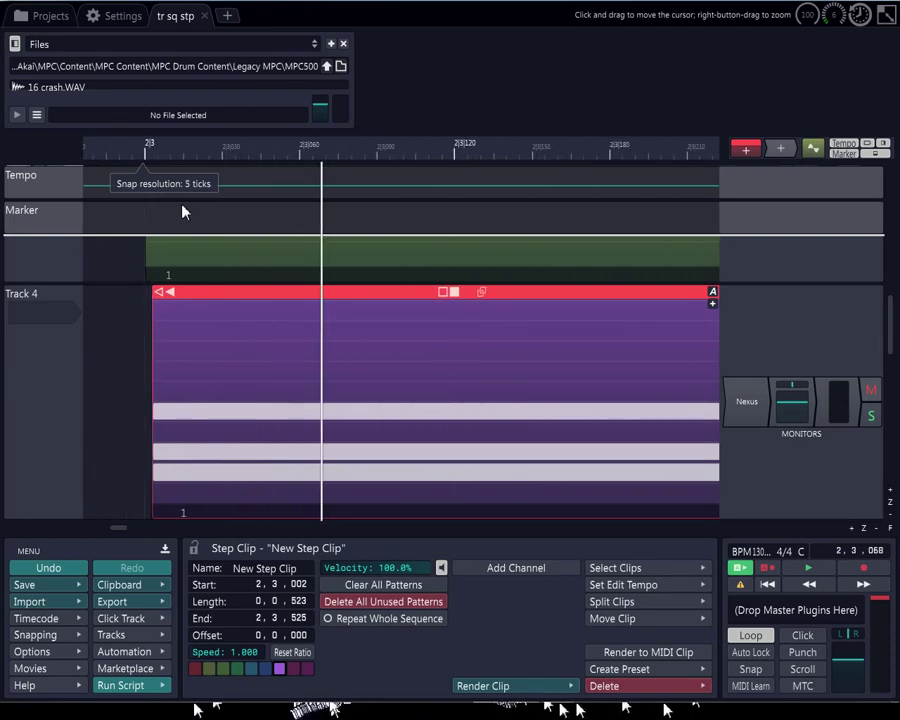
scroll(183, 211, "down", 3)
scroll(183, 211, "down", 3)
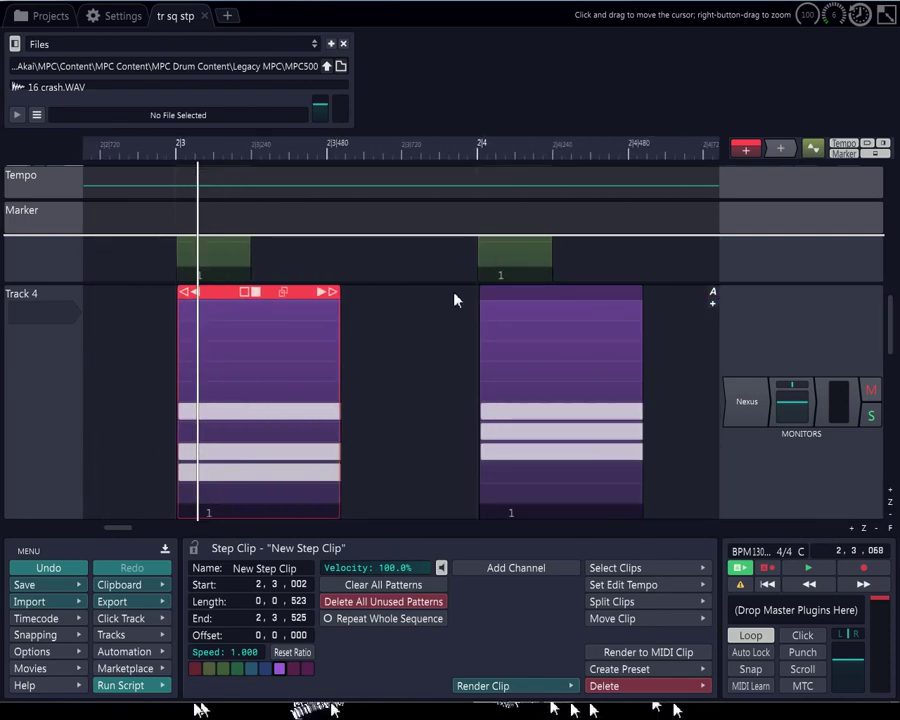
- Check the start of the synth clip at bar 2, beat 4 against the drum clip above and the overall pattern
scroll(476, 299, "up", 4)
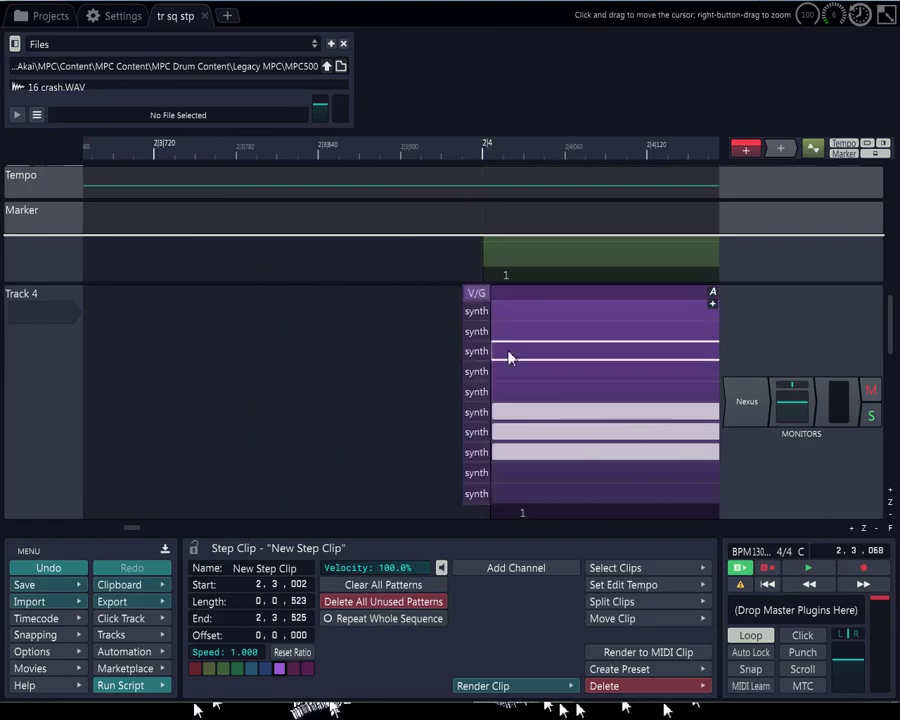
scroll(518, 321, "down", 6)
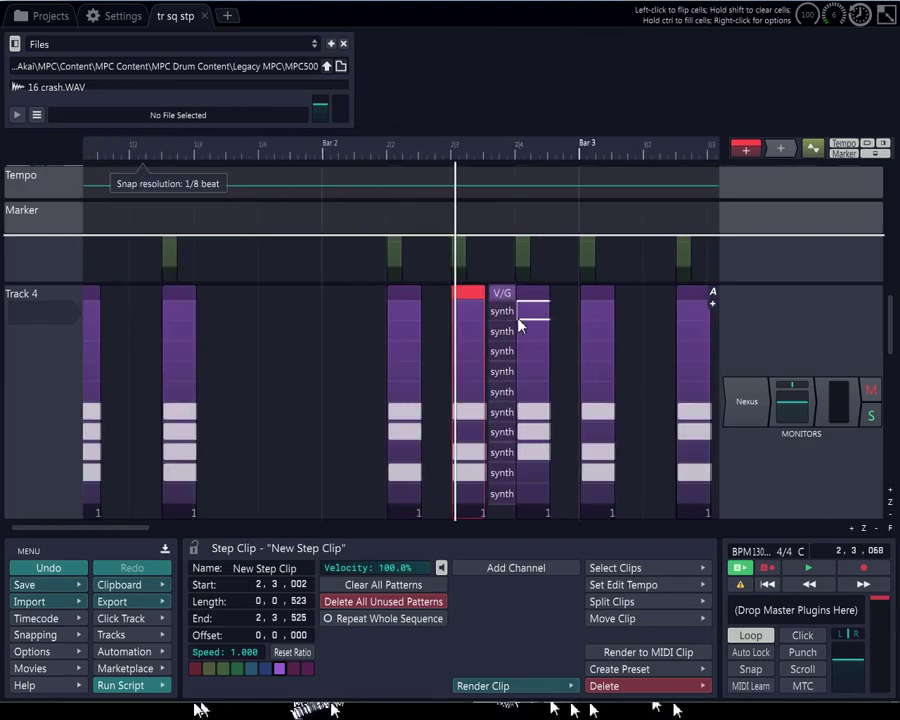
scroll(518, 325, "down", 4)
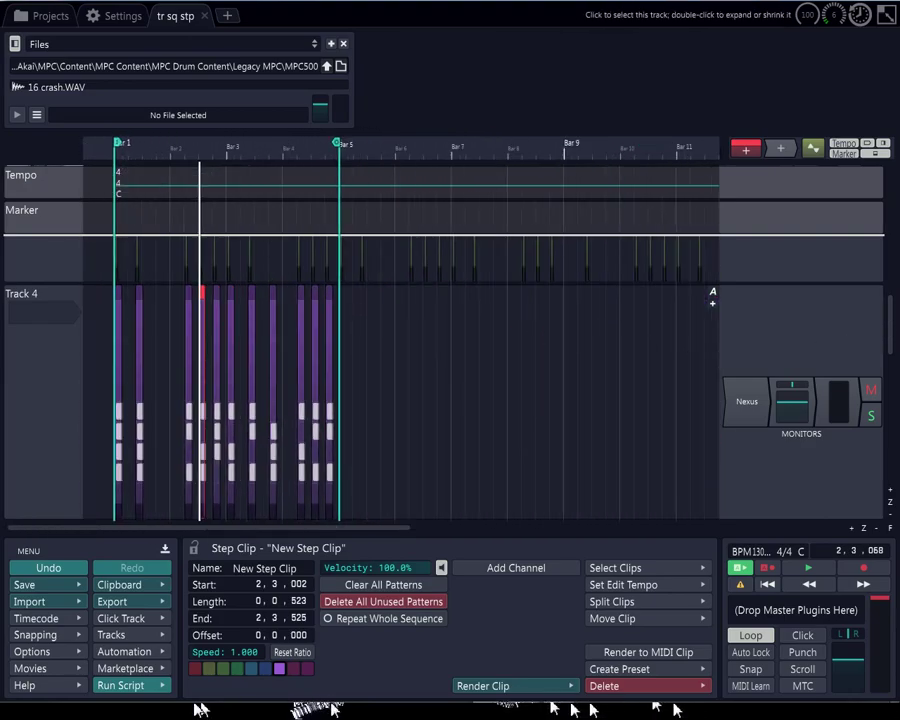
- Place the playhead at 1, 1, 000 and open the Acoustic Snare channel settings of the snare track's first step clip
left_click_drag(890, 347, 890, 408)
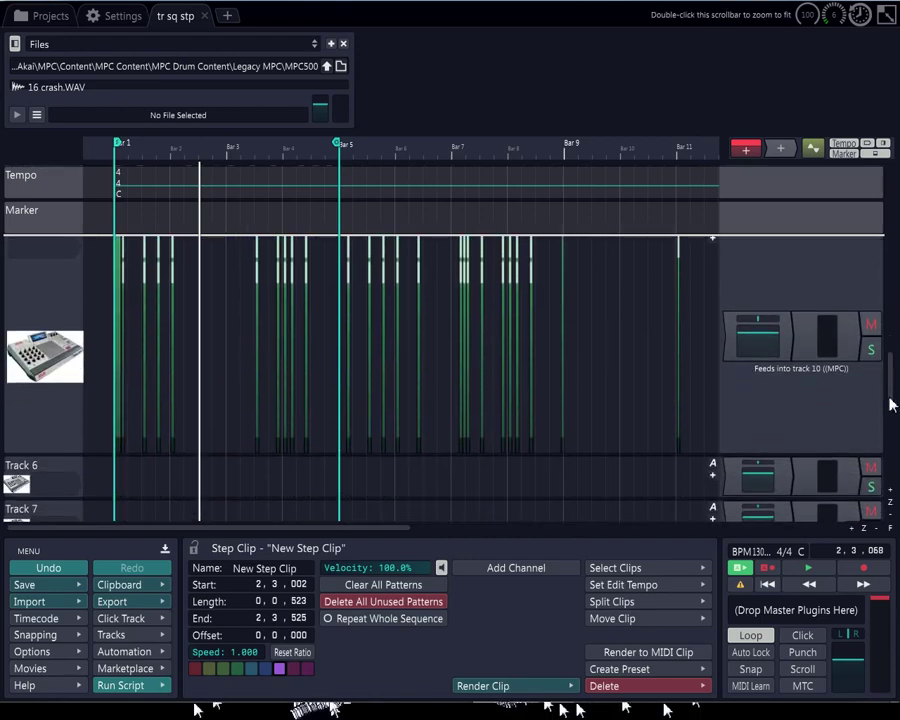
left_click_drag(315, 484, 72, 490)
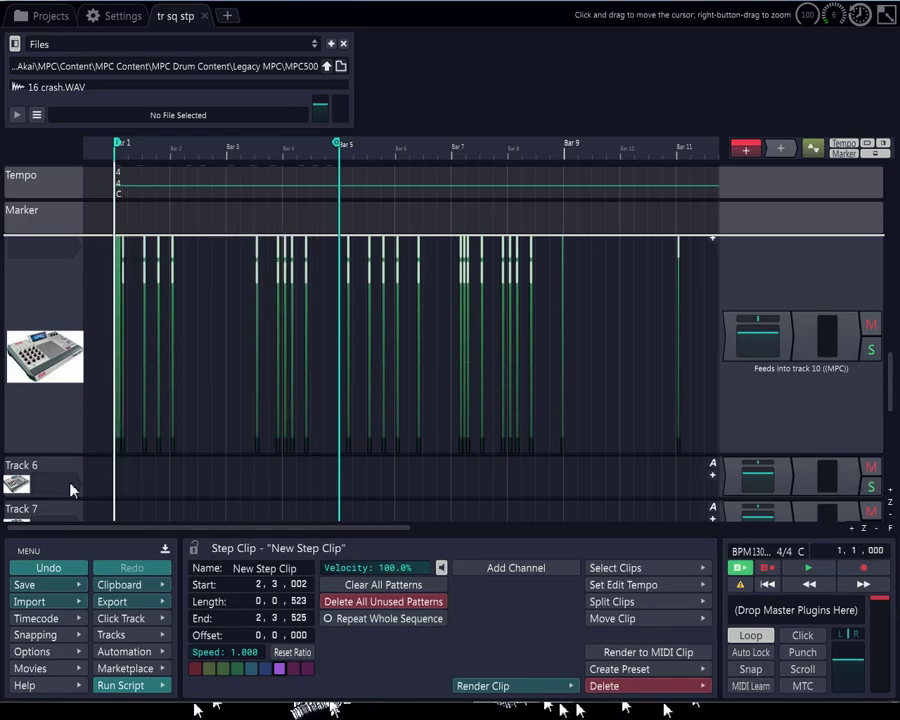
scroll(127, 383, "up", 8)
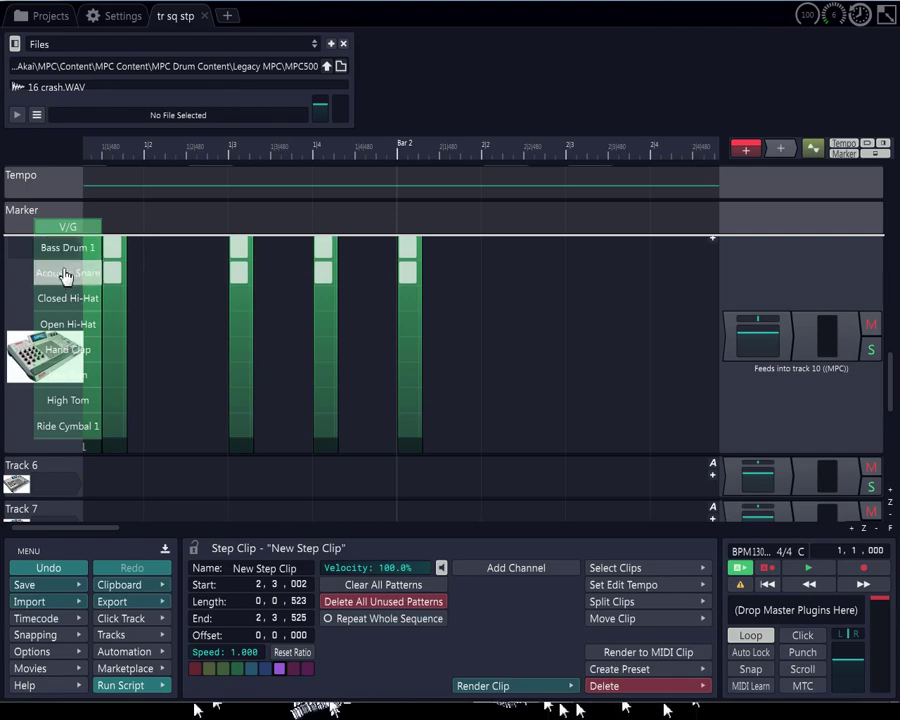
left_click(66, 270)
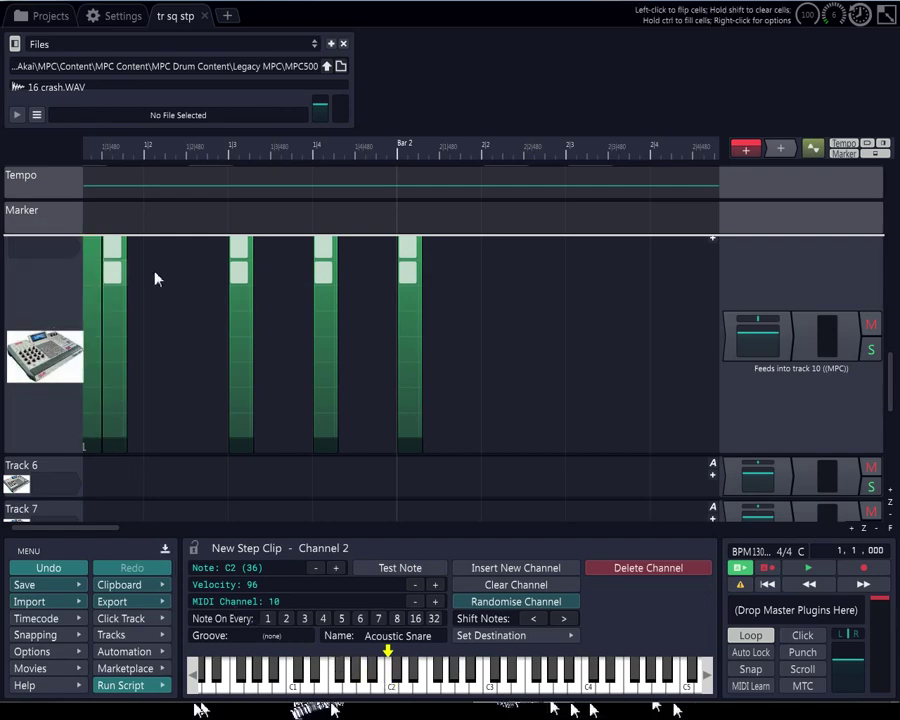
- Select the first synth step clip on Track 4 and show its properties
left_click_drag(890, 390, 897, 355)
left_click_drag(388, 458, 80, 438)
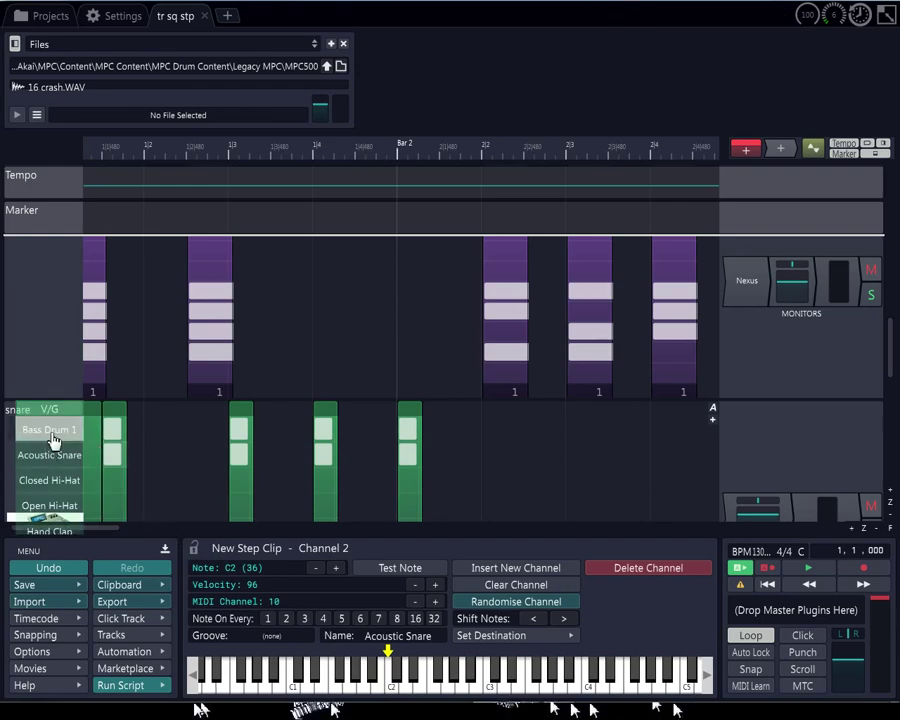
scroll(62, 380, "up", 2)
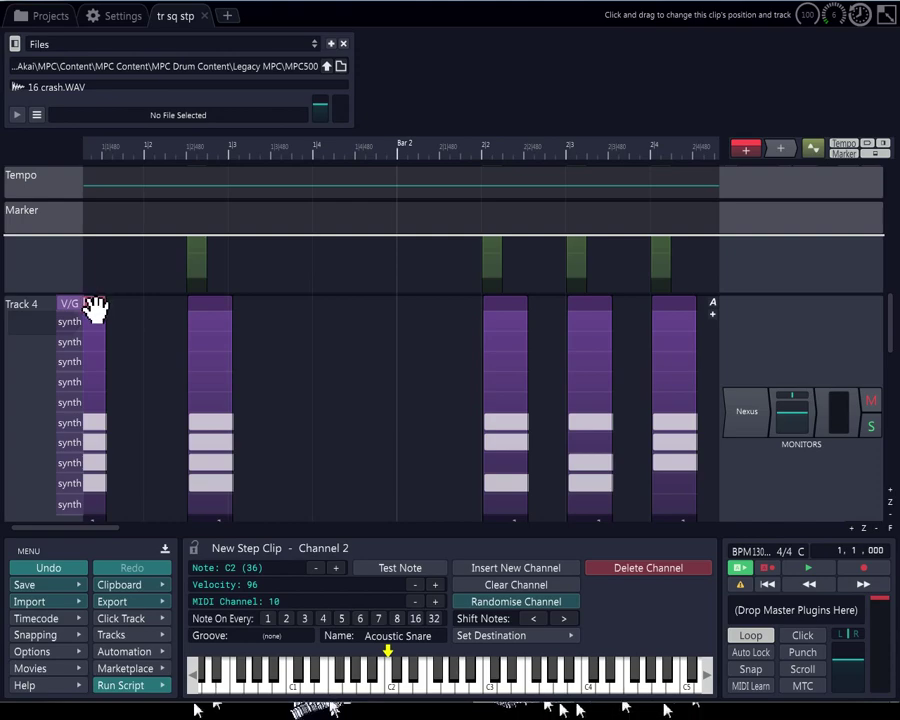
left_click(95, 308)
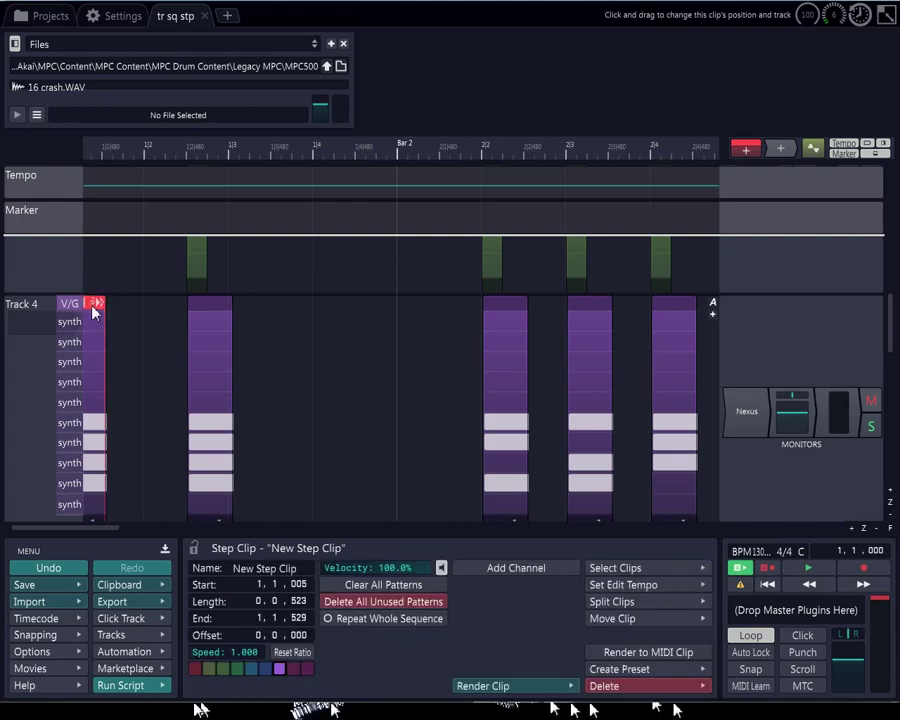
- Open the pattern section settings of Track 4's first synth clip and review the available step lengths
scroll(95, 310, "up", 2)
left_click_drag(893, 347, 892, 380)
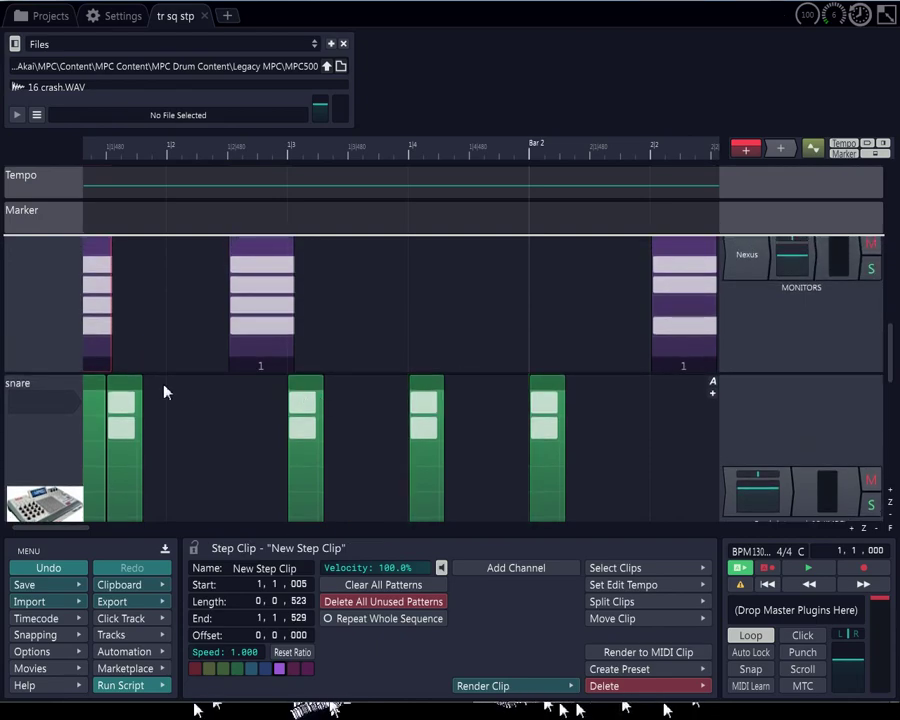
left_click(90, 366)
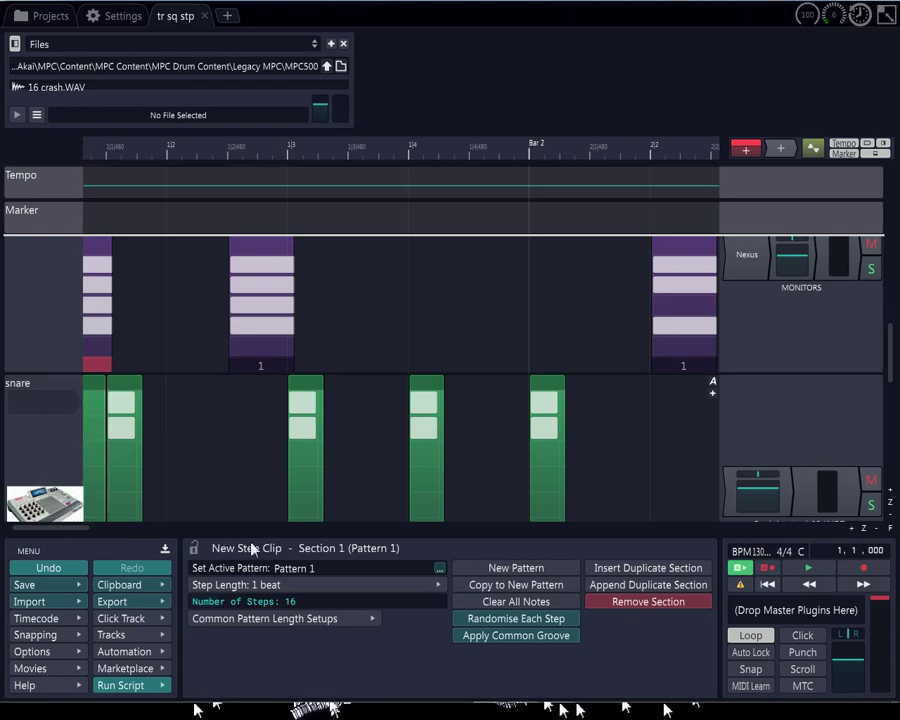
left_click(250, 585)
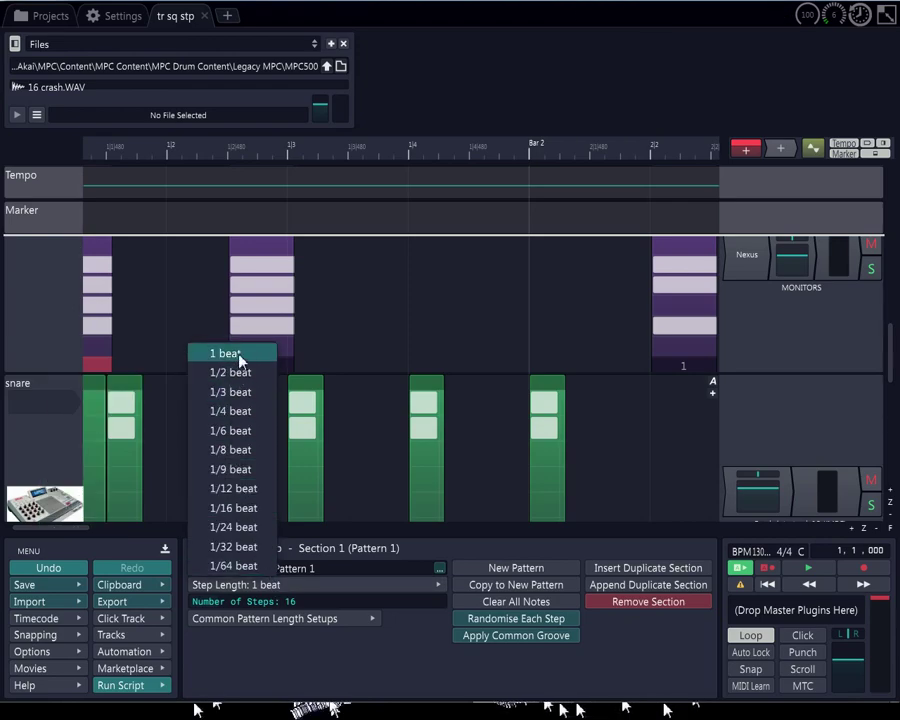
left_click(190, 353)
left_click(160, 298)
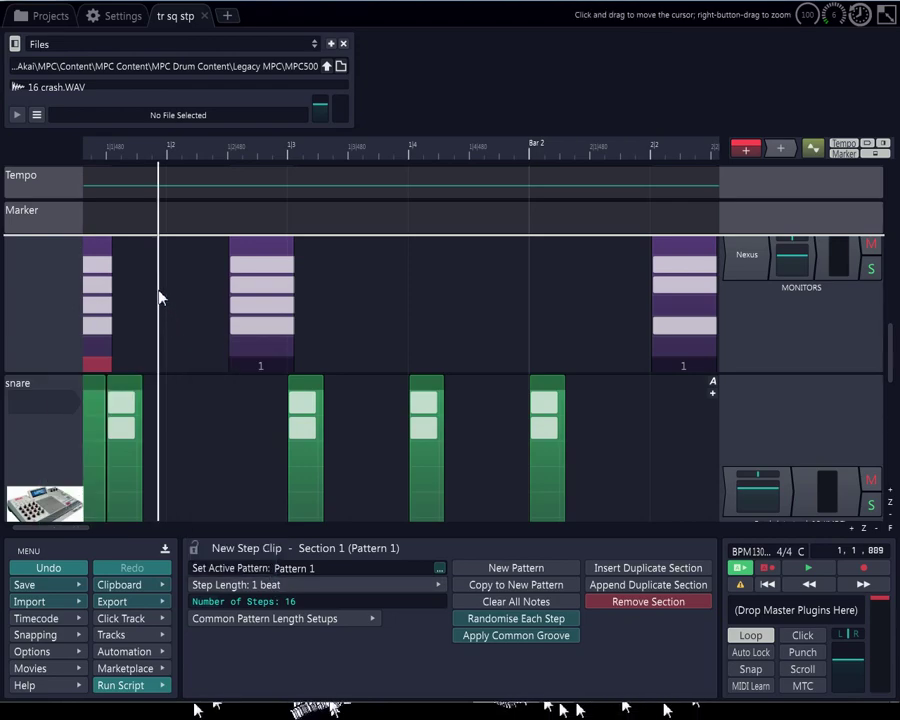
- Compare the positions of Track 4's synth clips with the kick clips above and the snare clips below across bars 1 to 4
scroll(177, 321, "down", 5)
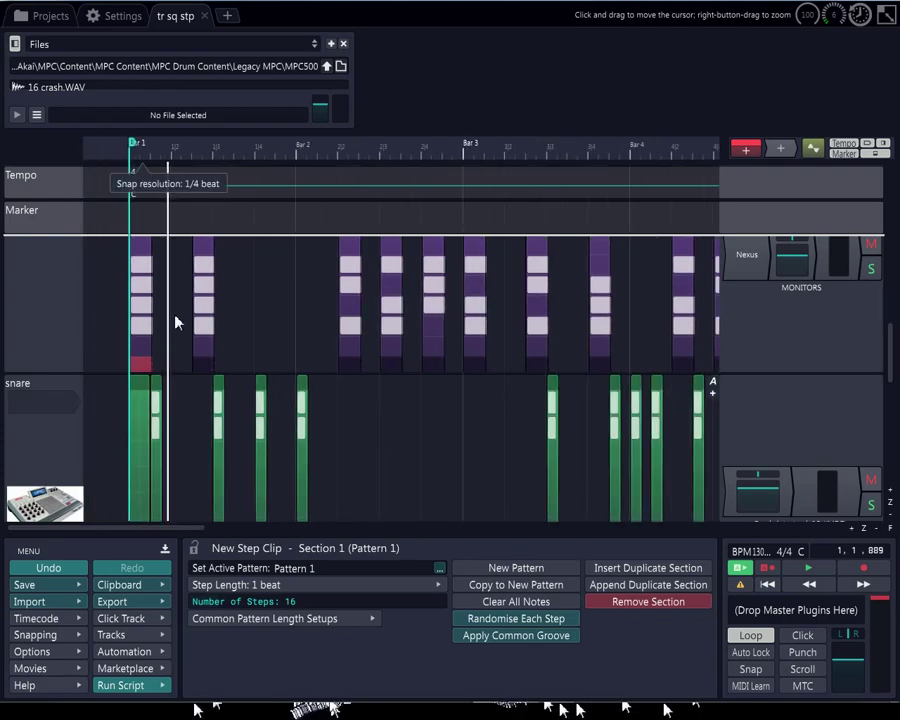
scroll(200, 304, "down", 4)
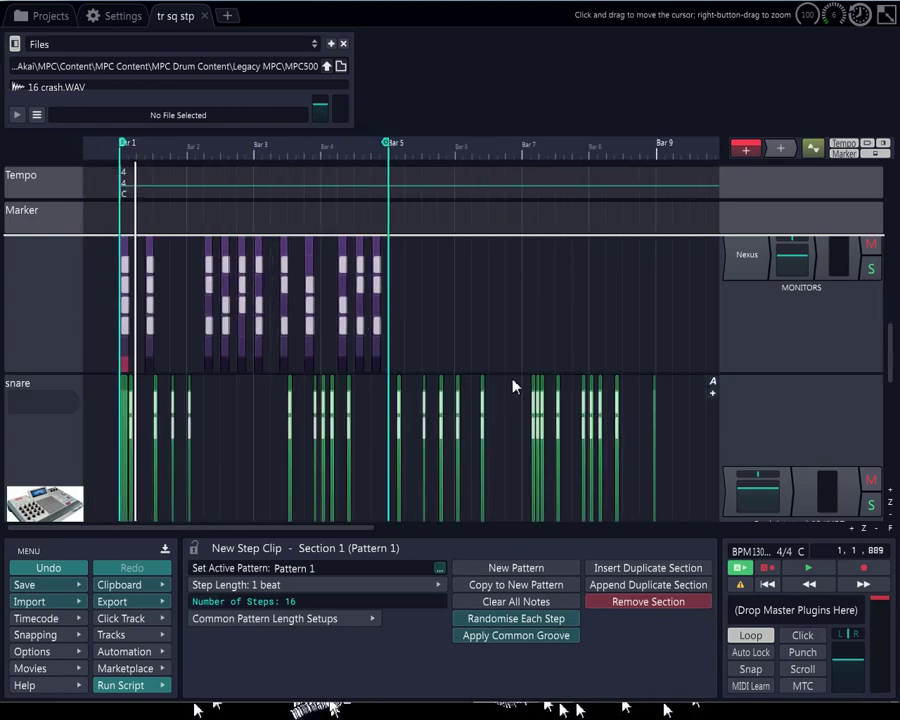
left_click_drag(896, 363, 893, 336)
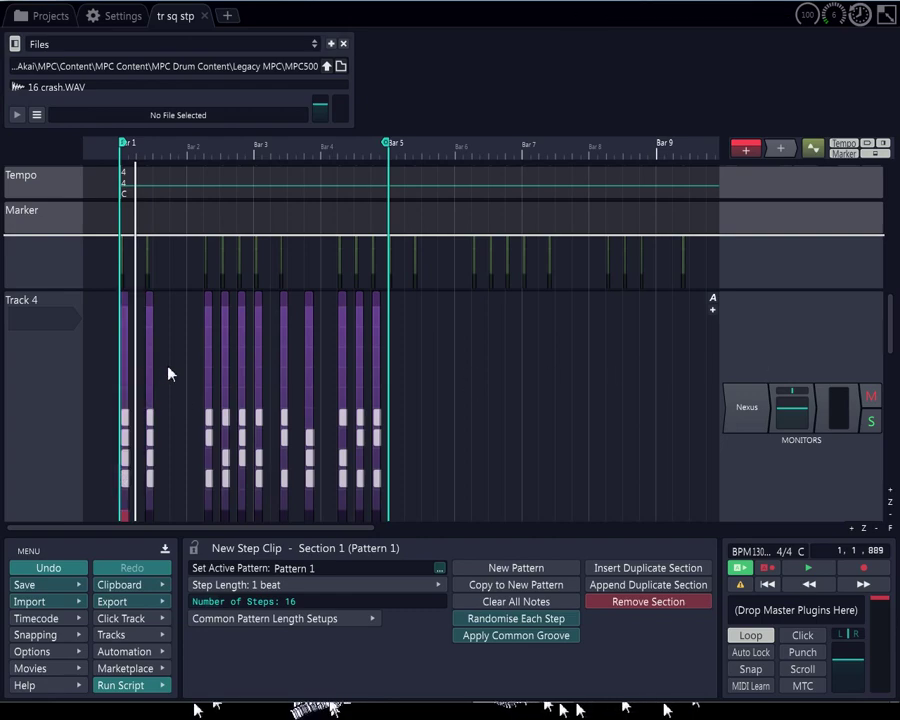
scroll(170, 370, "up", 4)
scroll(170, 369, "down", 3)
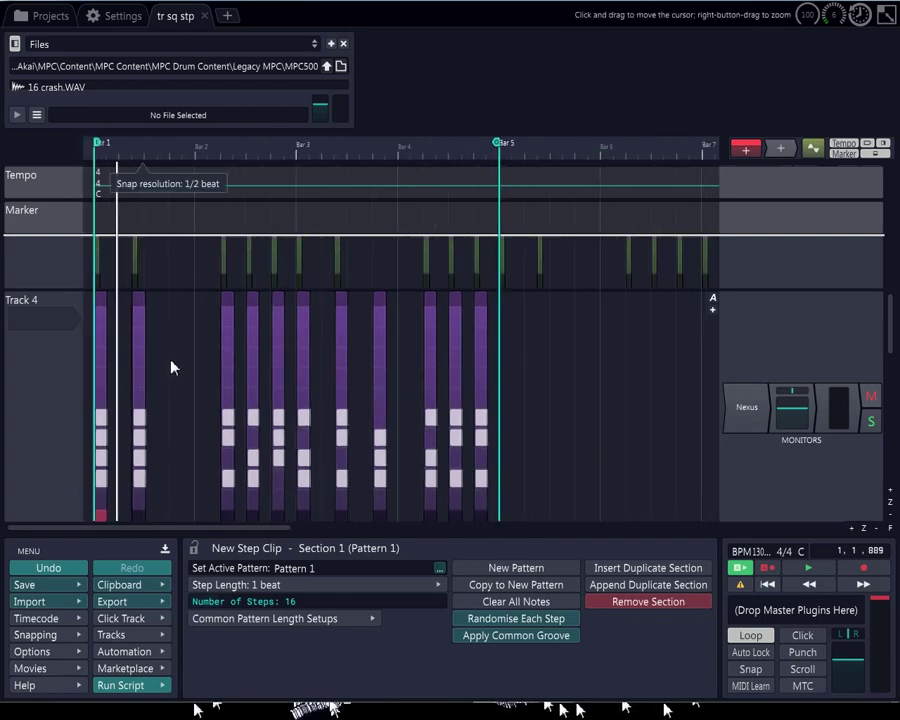
mouse_move(150, 280)
scroll(145, 268, "up", 3)
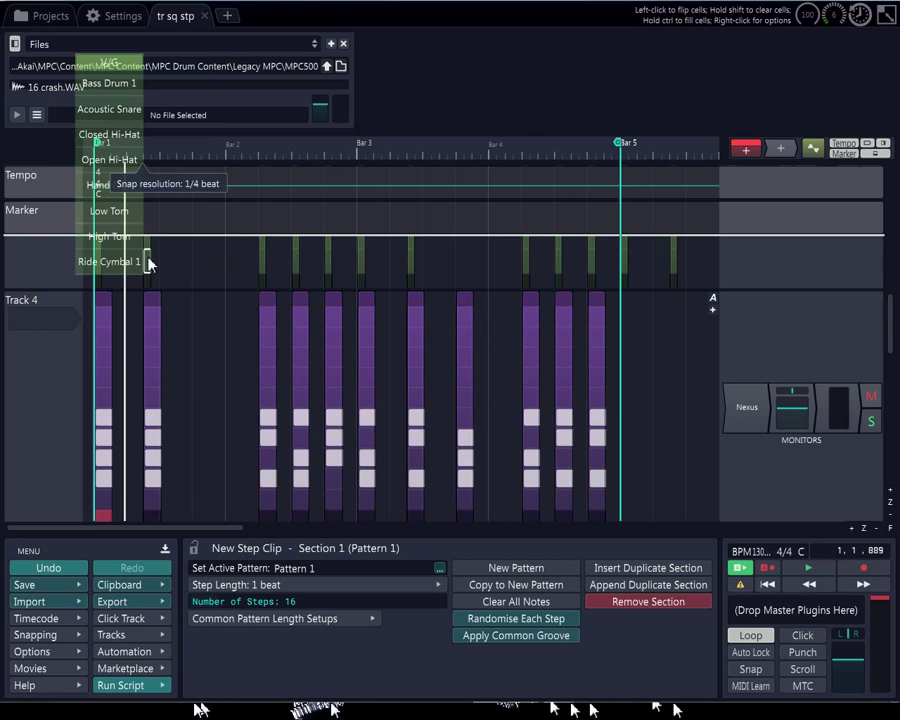
mouse_move(262, 318)
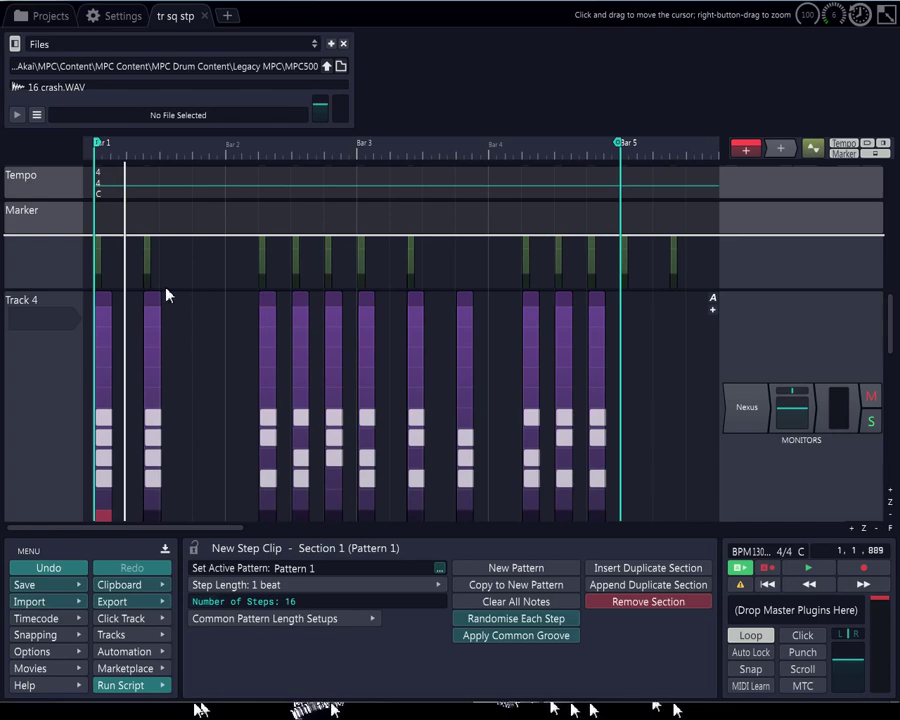
- Look through the snare track and the empty tracks below it, and select Track 6
scroll(47, 320, "down", 1)
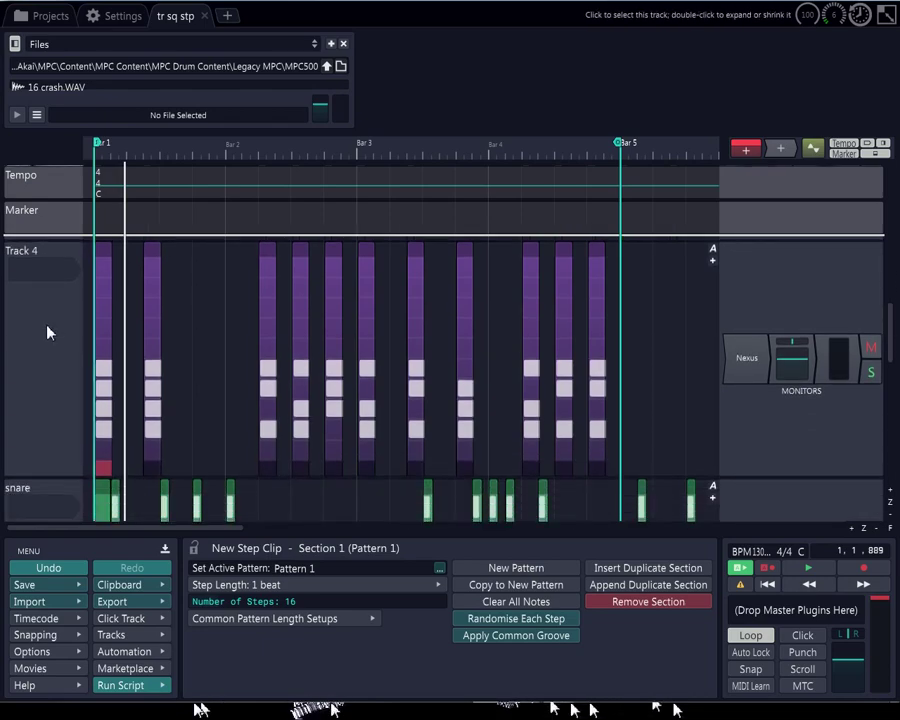
scroll(47, 332, "down", 5)
scroll(49, 320, "up", 2)
scroll(50, 320, "down", 3)
scroll(51, 307, "up", 1)
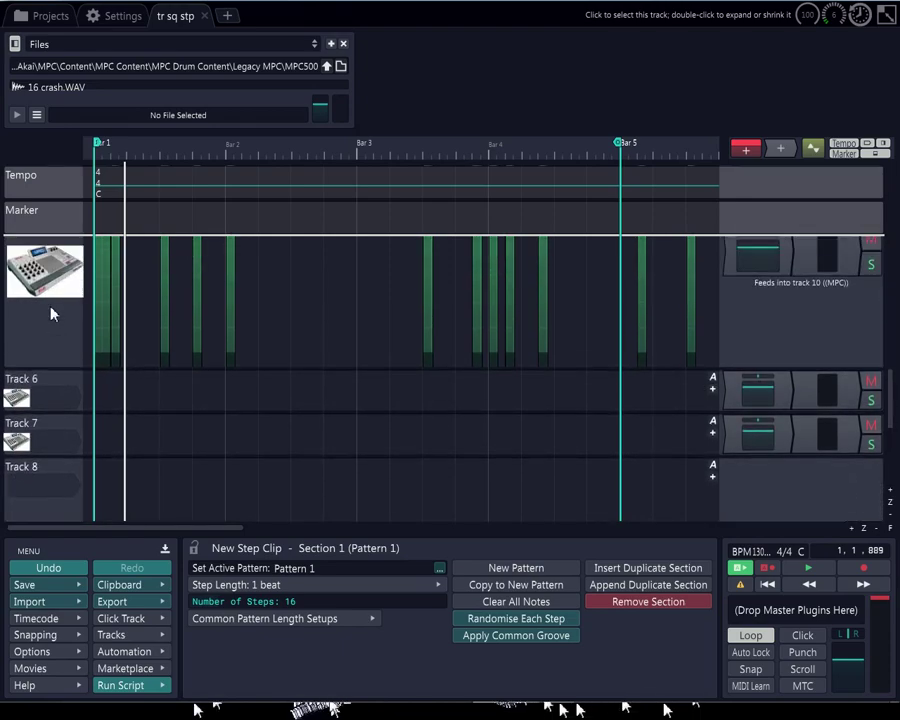
scroll(50, 312, "up", 3)
scroll(50, 312, "down", 1)
left_click(44, 452)
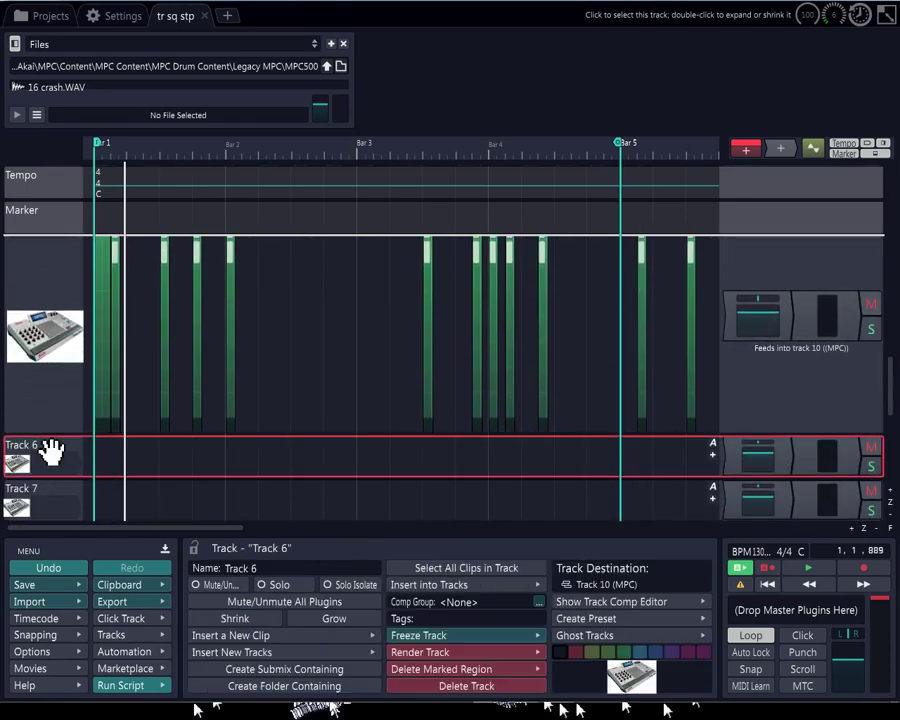
- Examine the step clips on the snare, Track 4, kick, open hats and closed hats tracks over the first bars
scroll(95, 320, "up", 2)
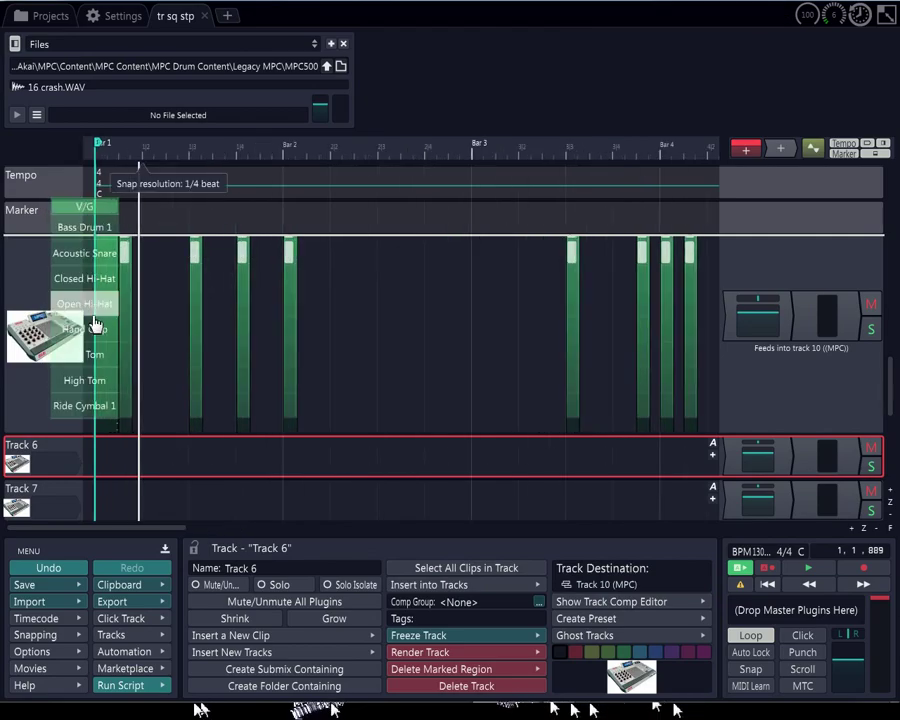
scroll(41, 276, "up", 3)
scroll(57, 345, "up", 5)
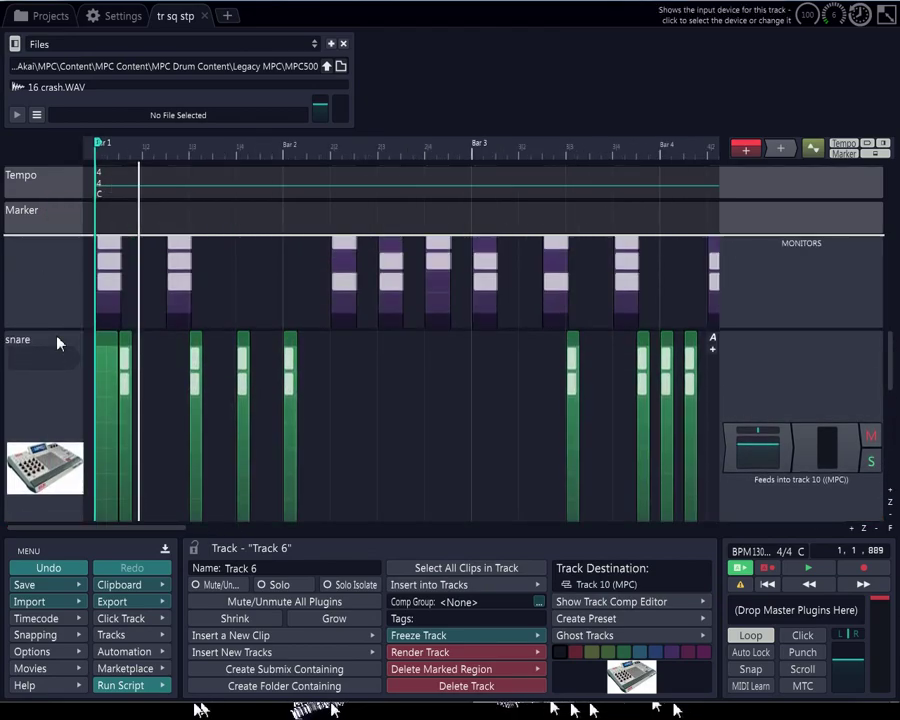
scroll(57, 342, "up", 5)
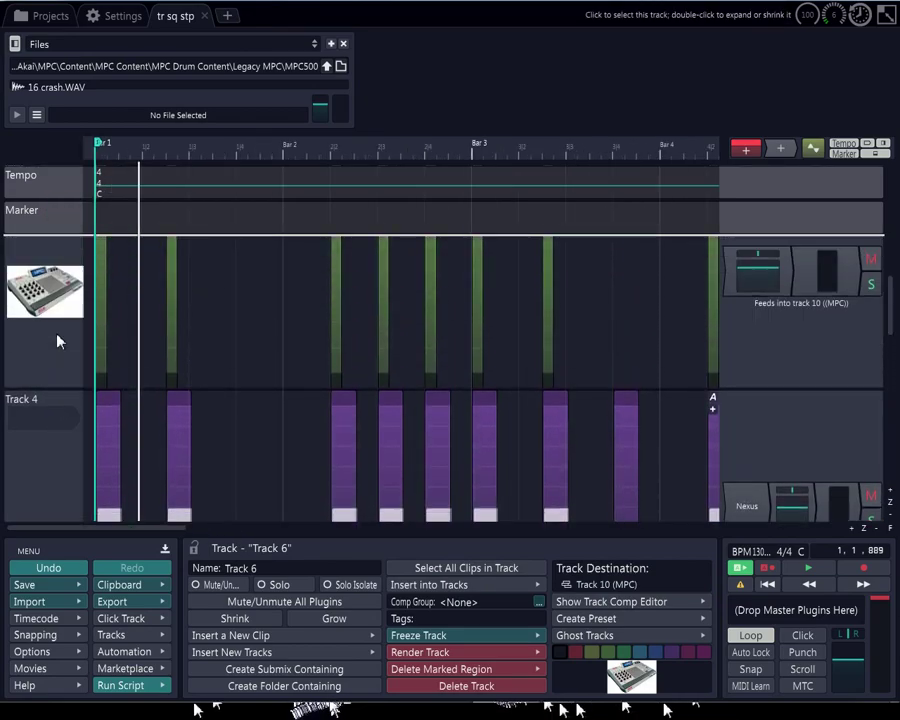
scroll(57, 342, "up", 5)
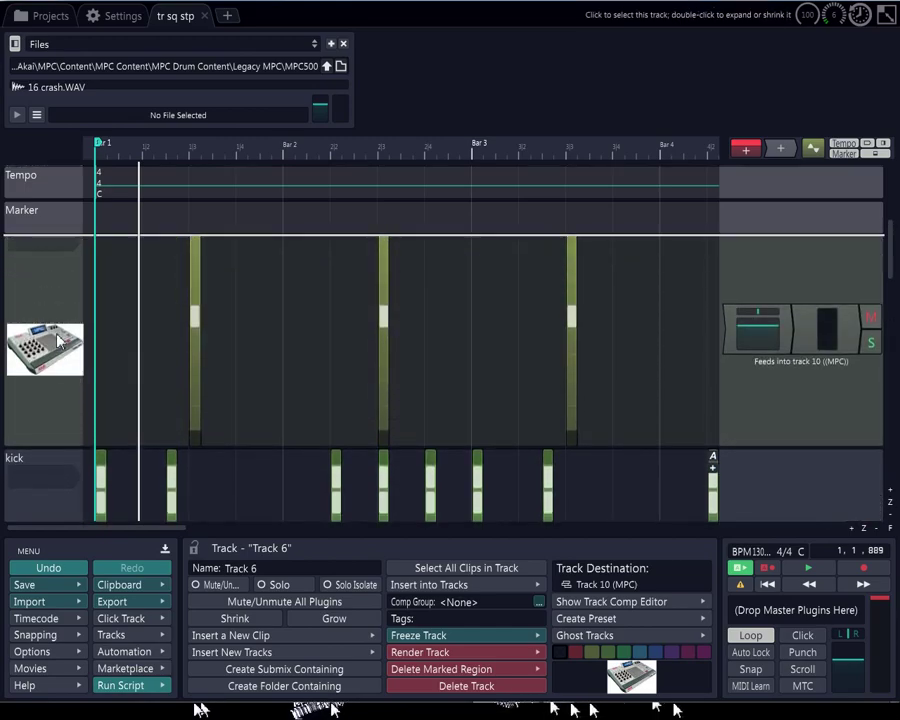
scroll(57, 341, "up", 1)
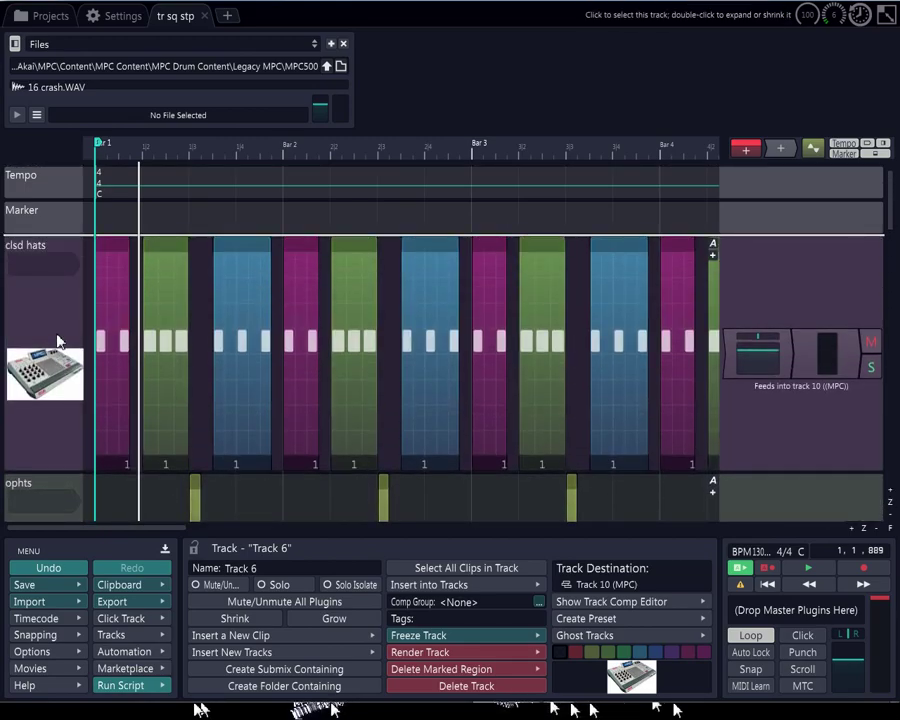
mouse_move(406, 326)
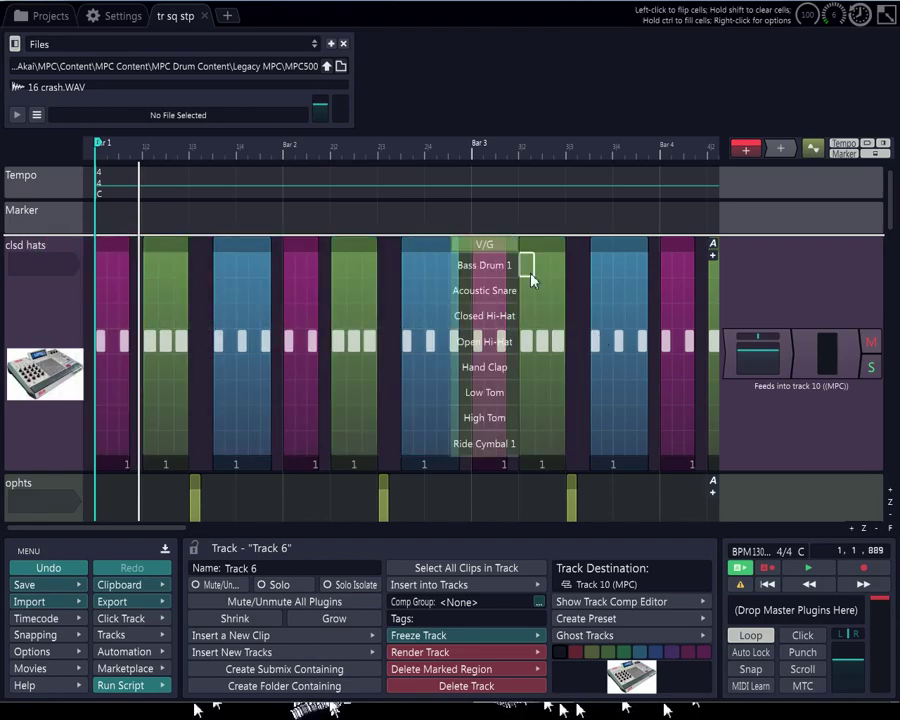
mouse_move(179, 299)
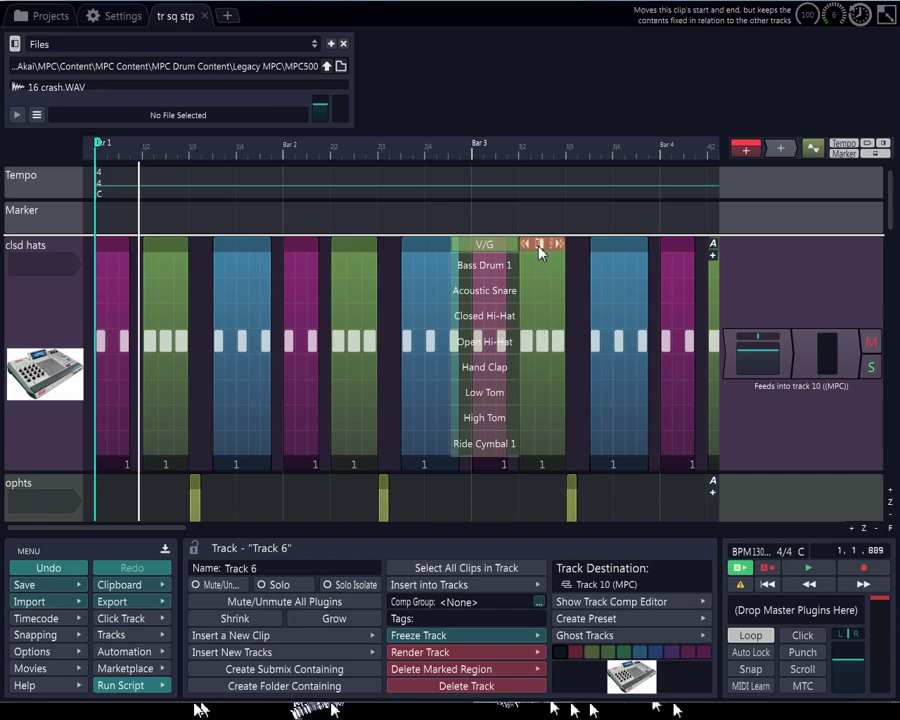
- Open the pattern section settings of the blue closed hats clip in bar 2 and the magenta one at the start of bar 3
left_click(540, 247)
left_click_drag(540, 248, 428, 248)
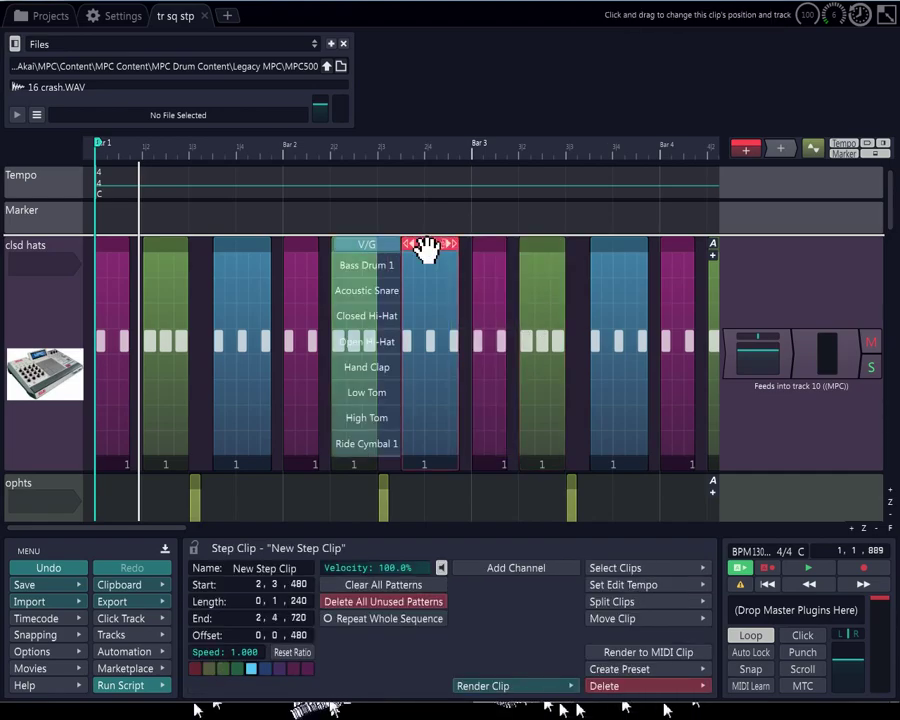
left_click(426, 465)
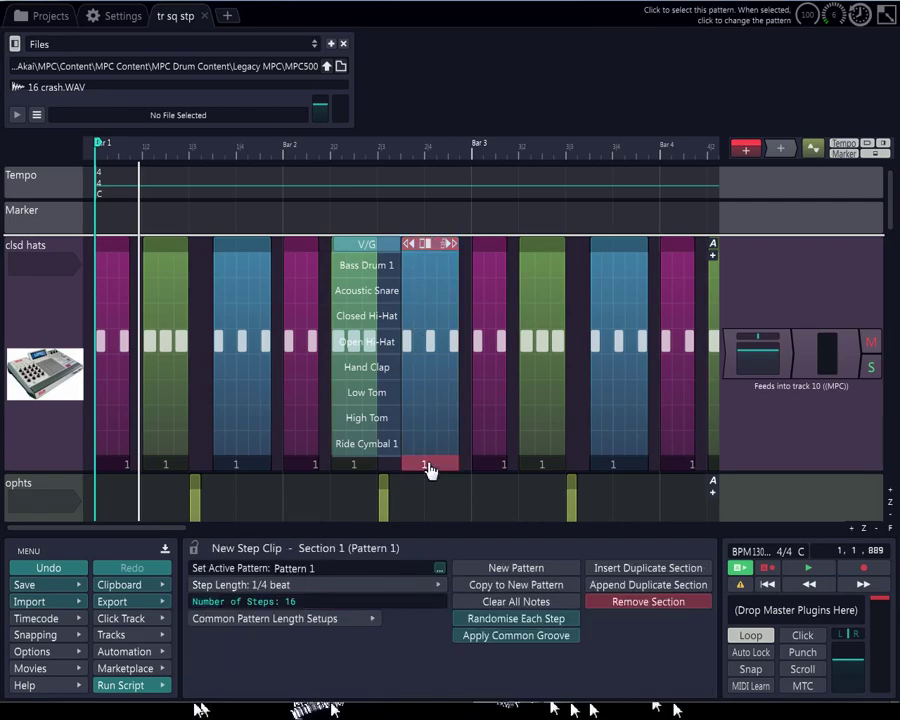
right_click(490, 476)
key("Escape")
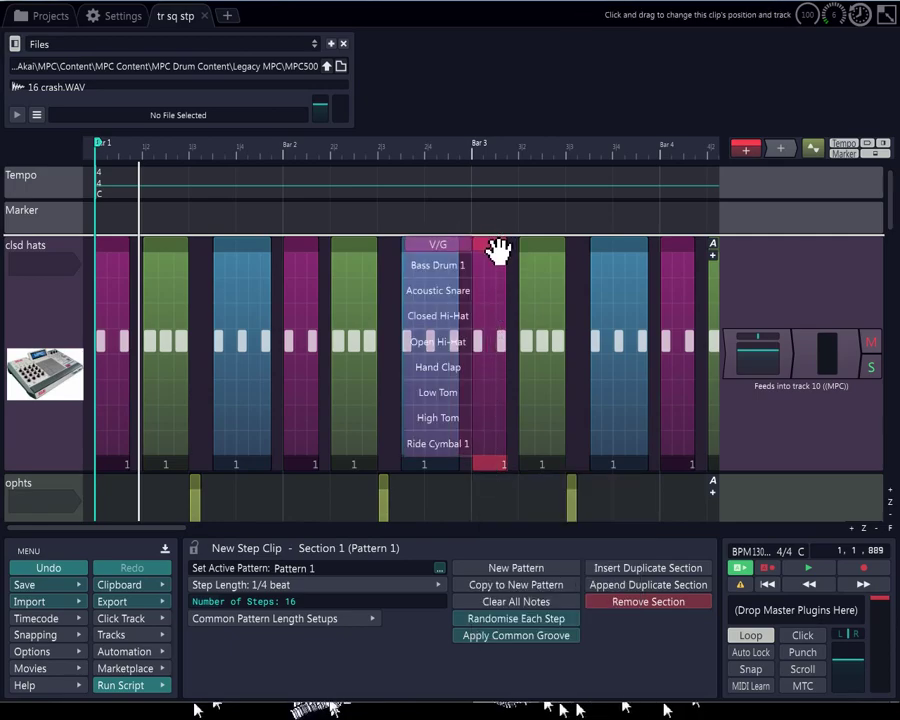
left_click(500, 343)
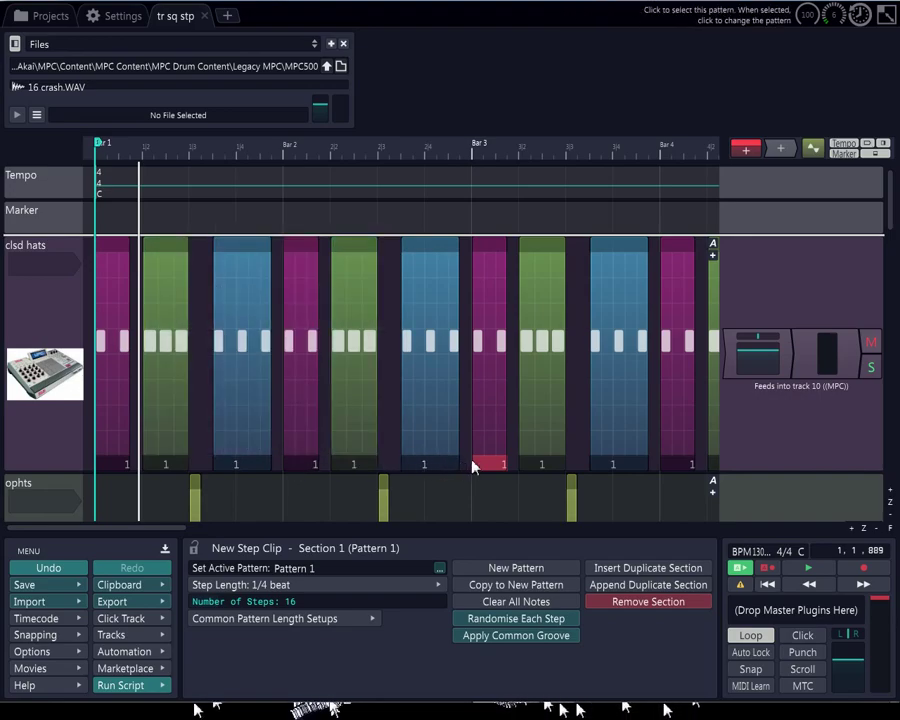
- Compare the step lengths of the bar 2 blue, bar 3 magenta and bar 3 green closed hats clips
left_click(434, 244)
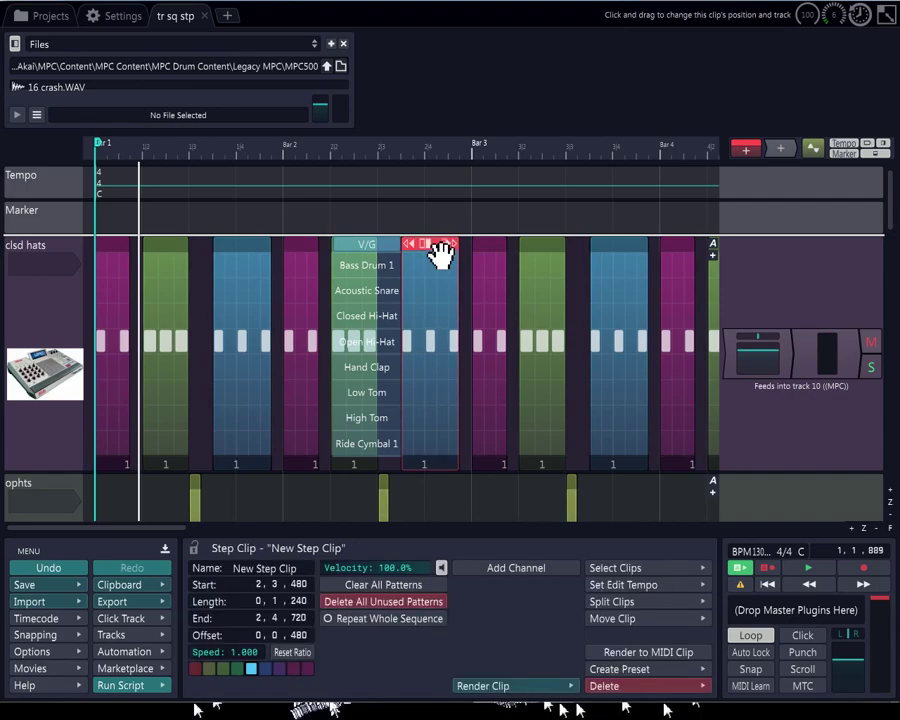
left_click(491, 250)
left_click(500, 474)
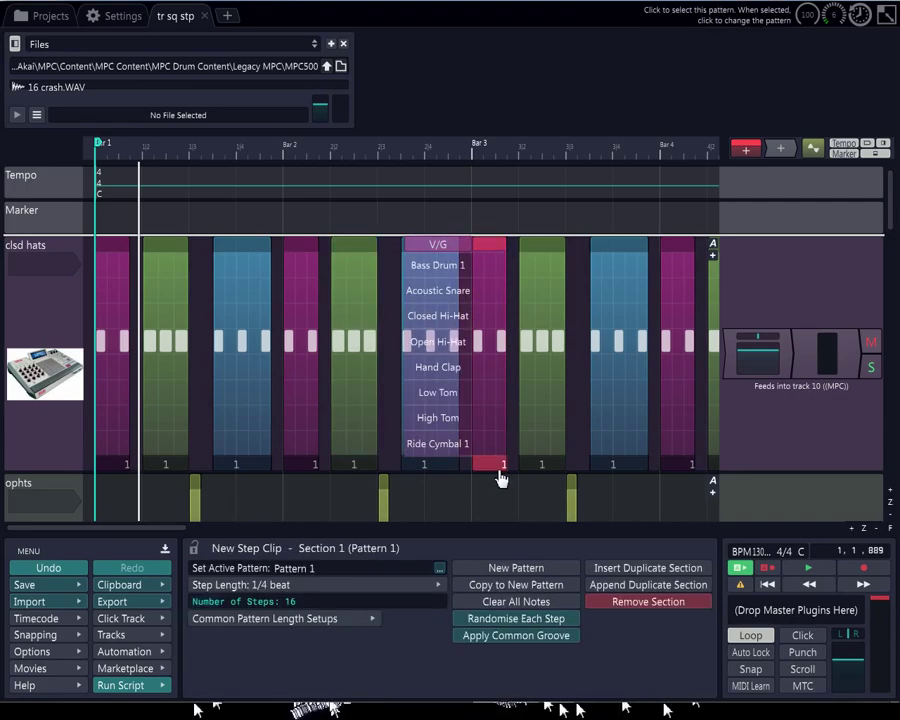
left_click(422, 248)
left_click(435, 465)
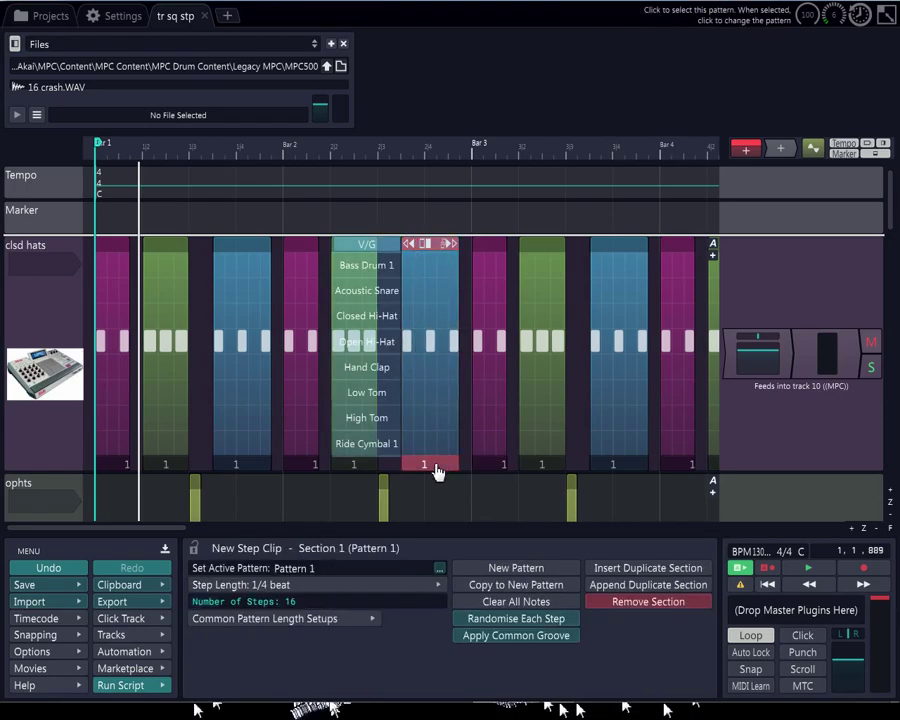
left_click(536, 465)
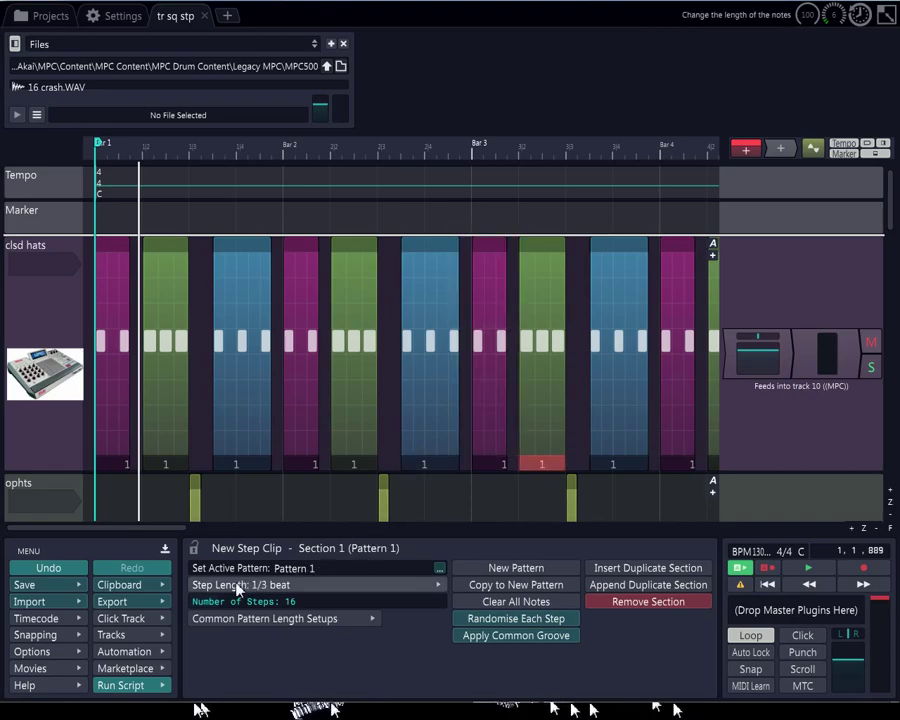
- Examine the closed hats clip arrangement from bar 1 to bar 12 at several snap resolutions
scroll(412, 386, "down", 2)
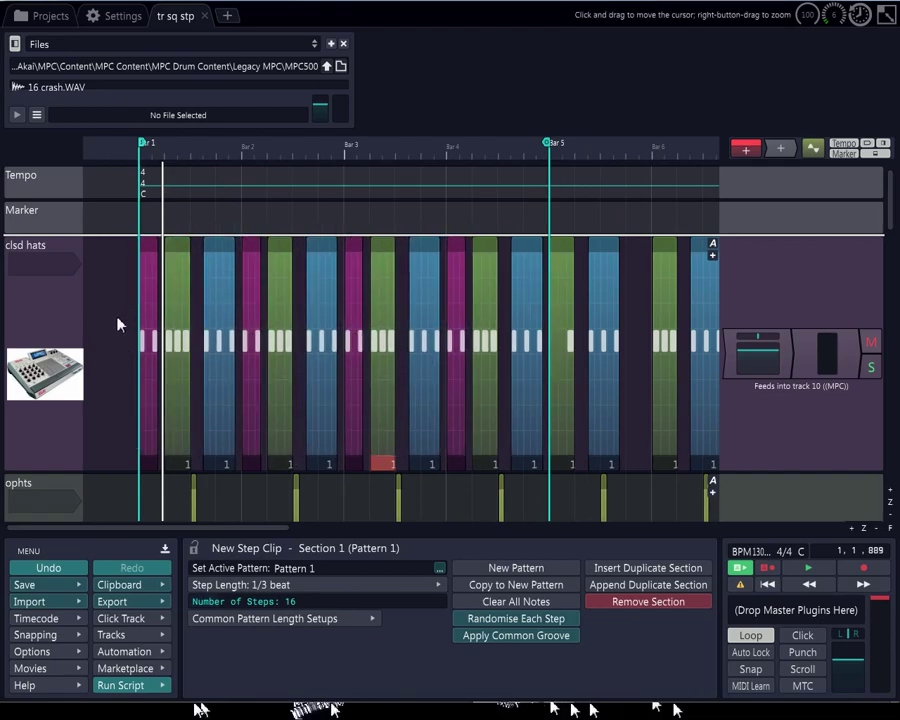
scroll(410, 425, "down", 5)
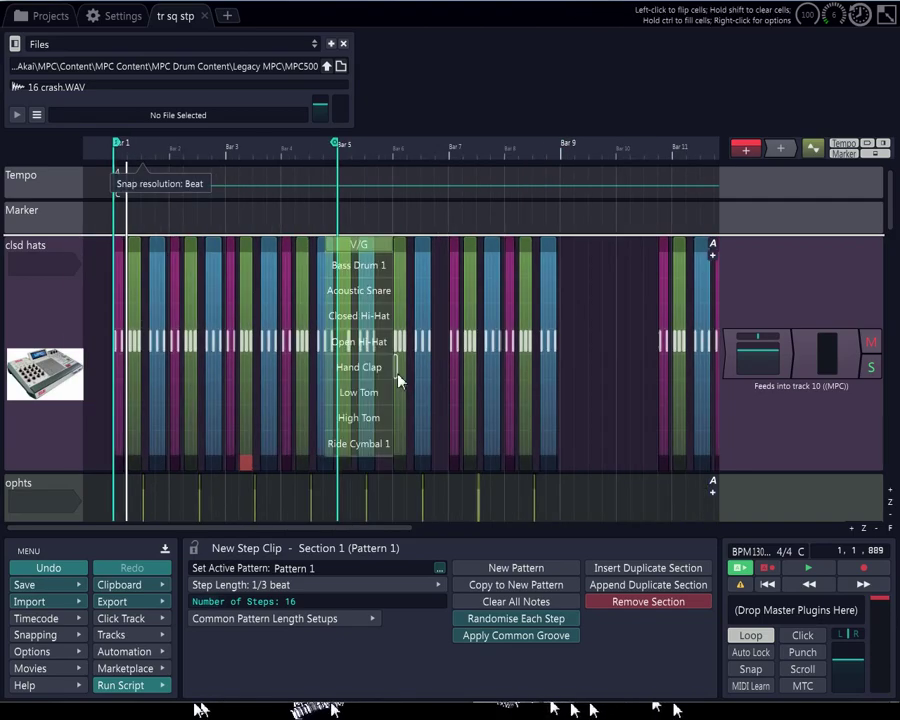
scroll(196, 357, "up", 4)
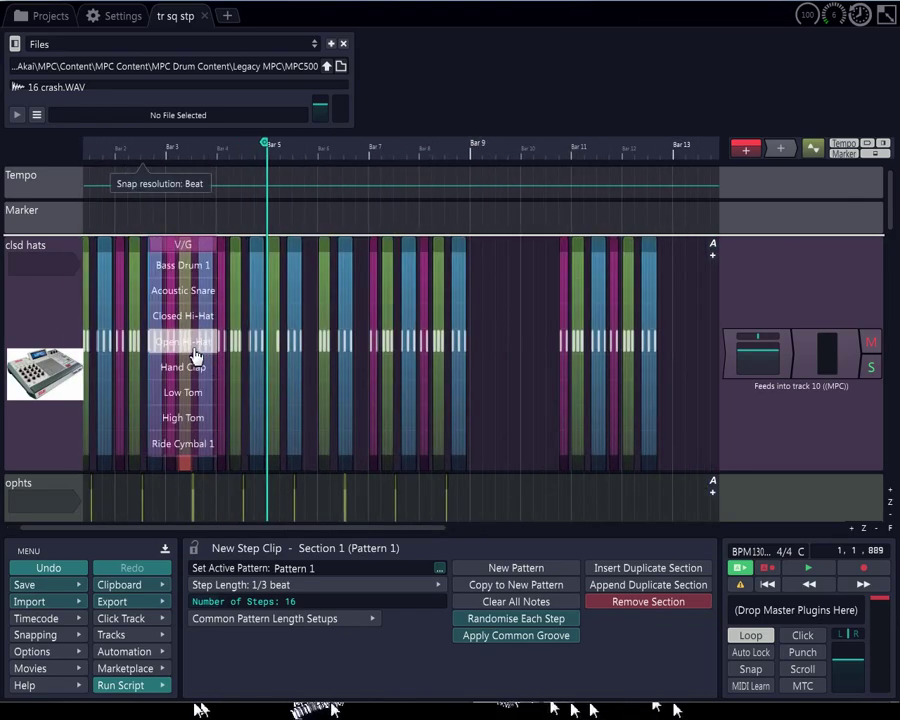
scroll(196, 357, "down", 2)
scroll(196, 345, "down", 1)
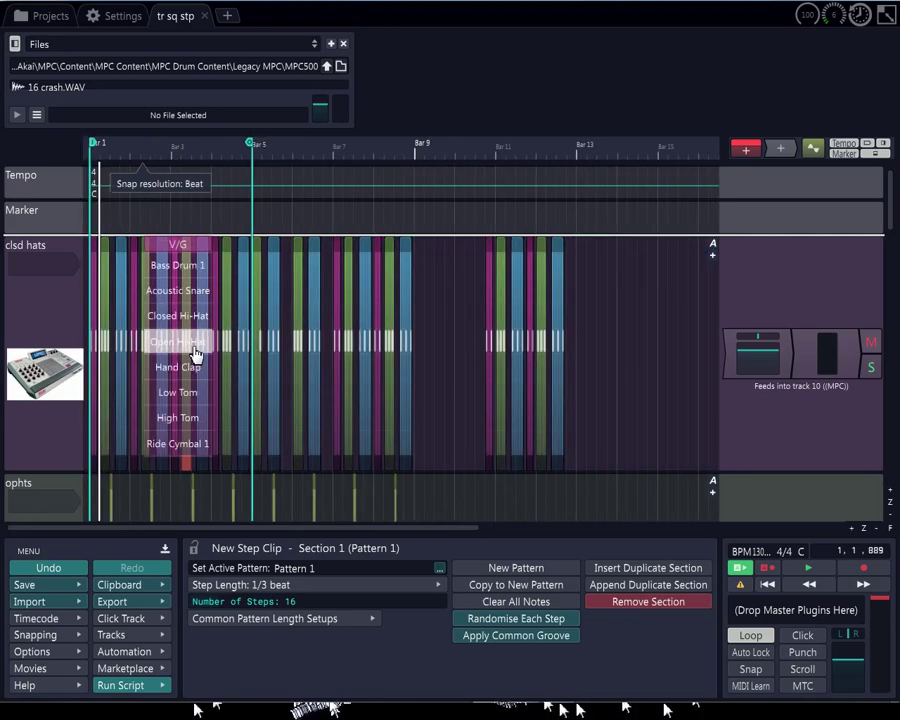
scroll(147, 315, "up", 4)
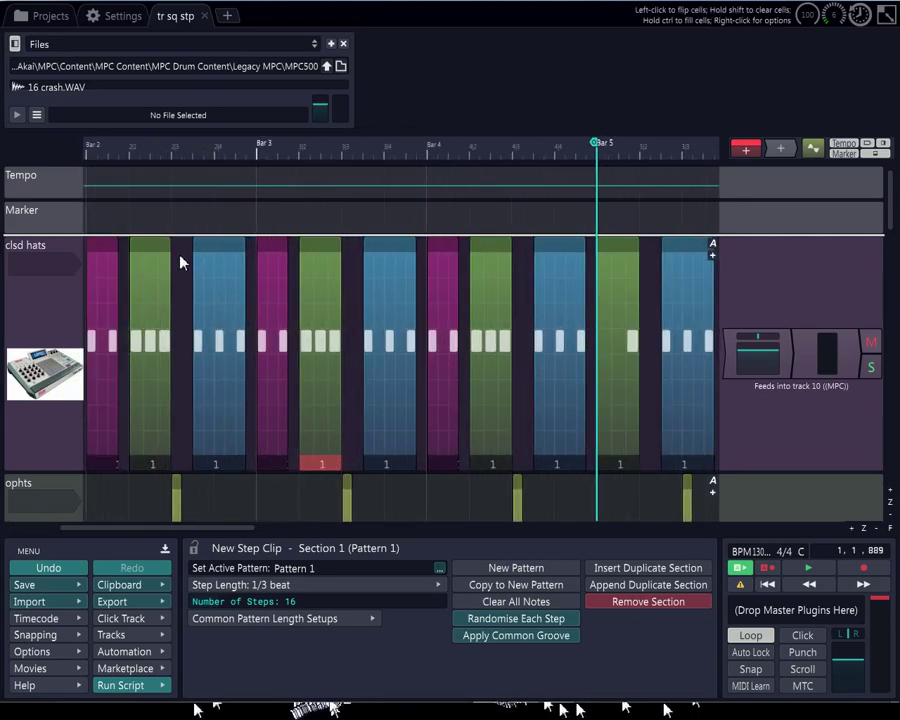
scroll(206, 242, "down", 3)
scroll(213, 245, "down", 1)
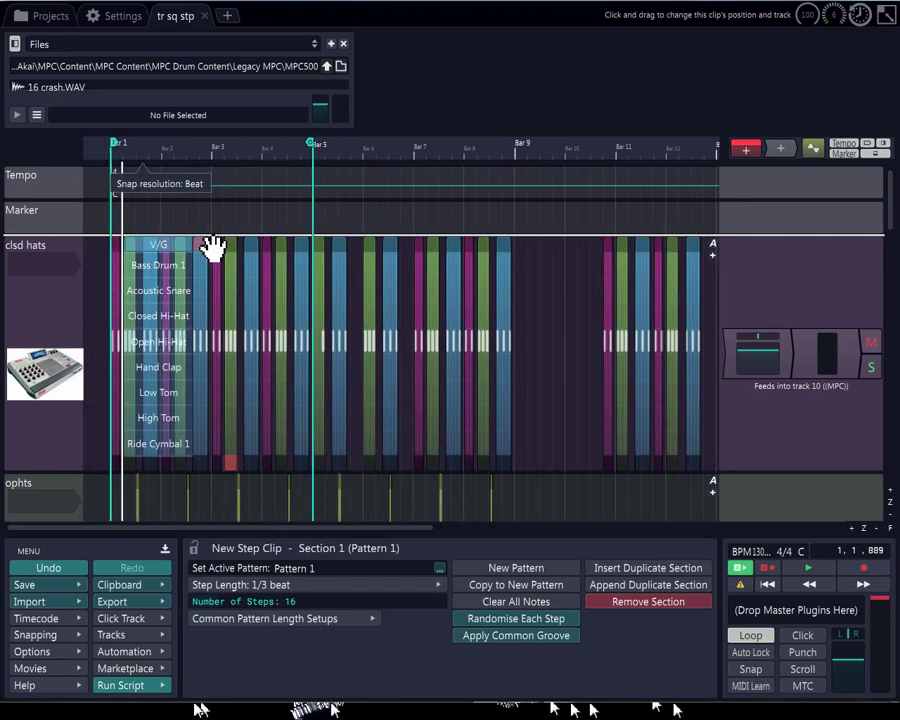
scroll(217, 262, "up", 2)
scroll(223, 262, "down", 3)
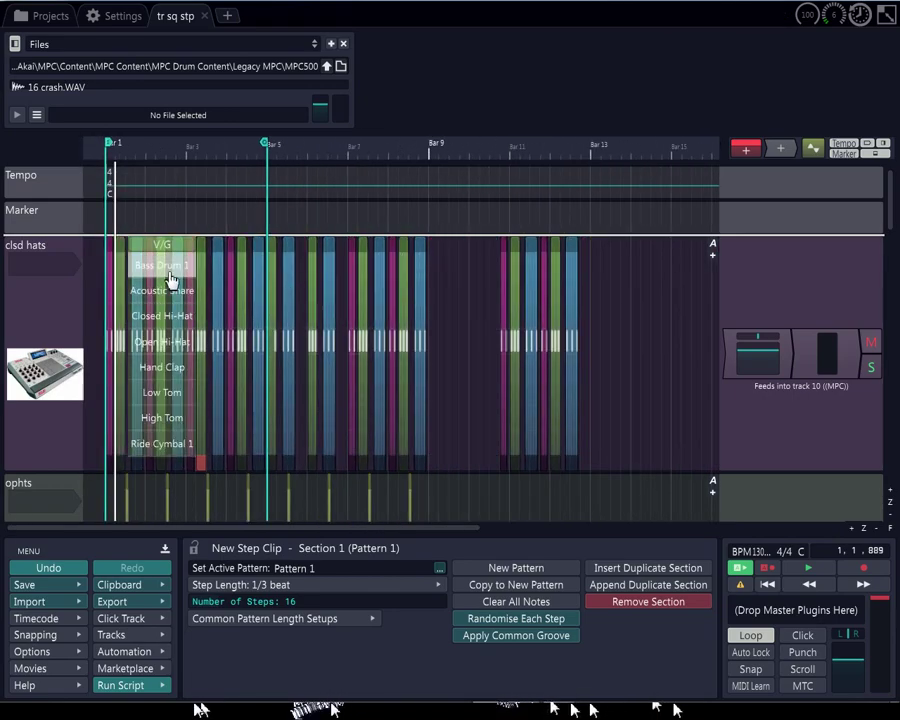
- Select the closed hats track and compare its clips with the open hats and kick clips below
left_click(38, 249)
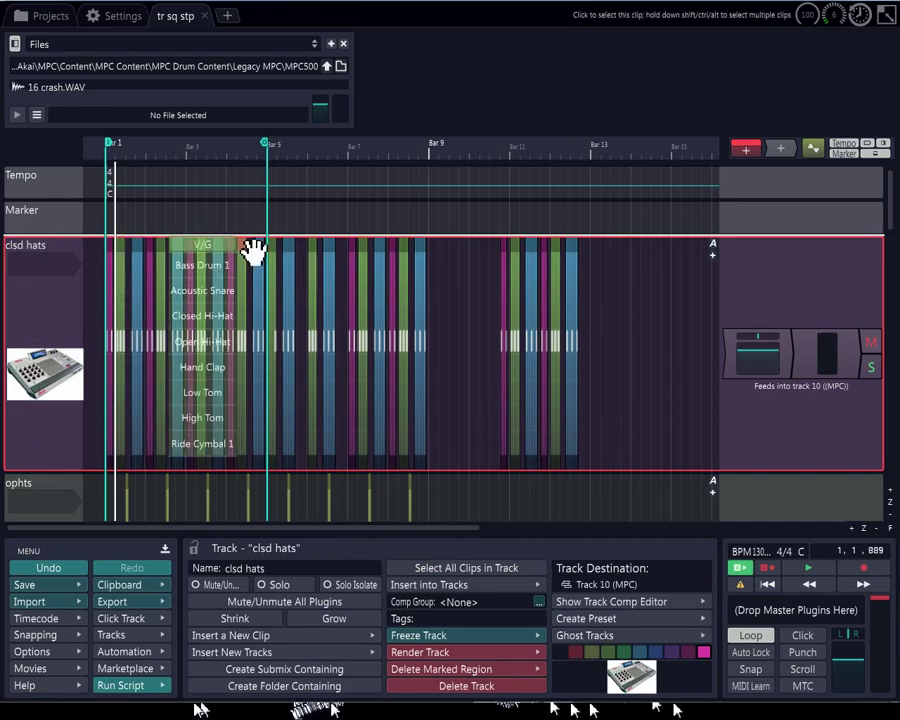
double_click(47, 248)
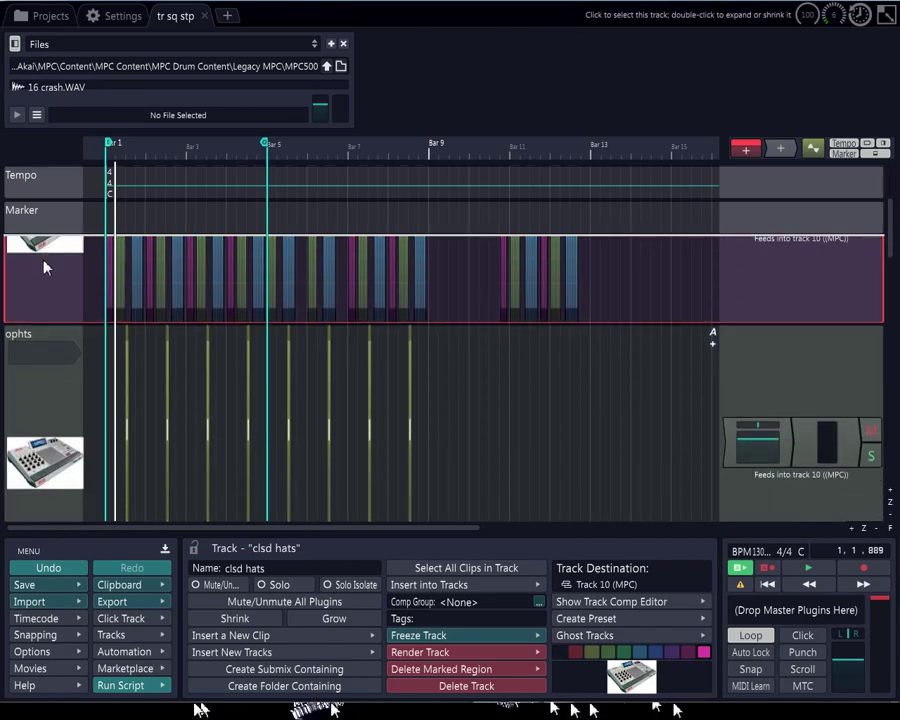
scroll(157, 311, "up", 4)
scroll(157, 311, "down", 5)
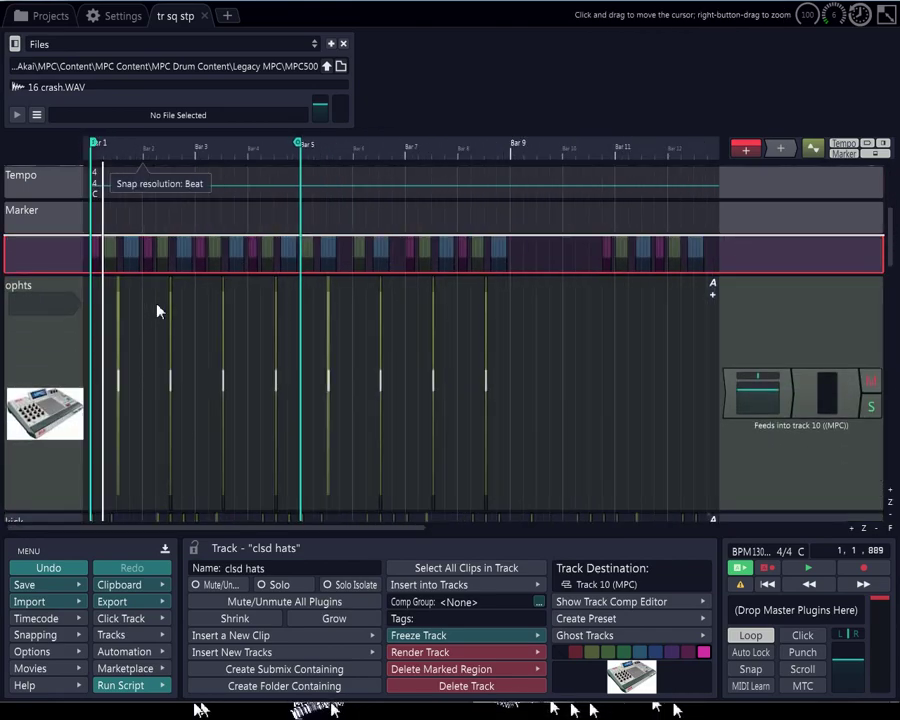
scroll(47, 372, "down", 2)
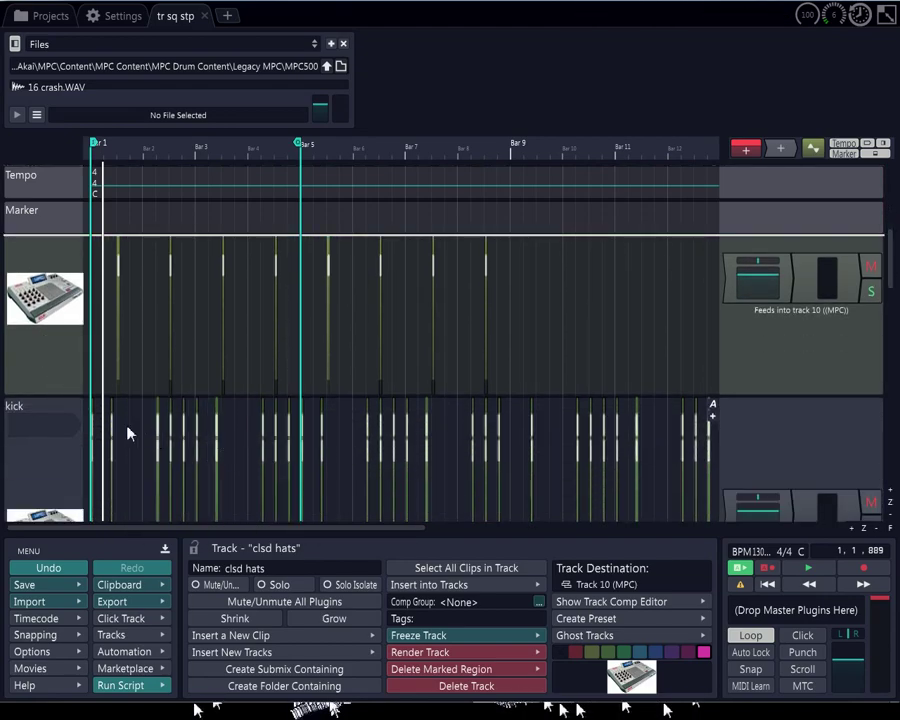
double_click(62, 360)
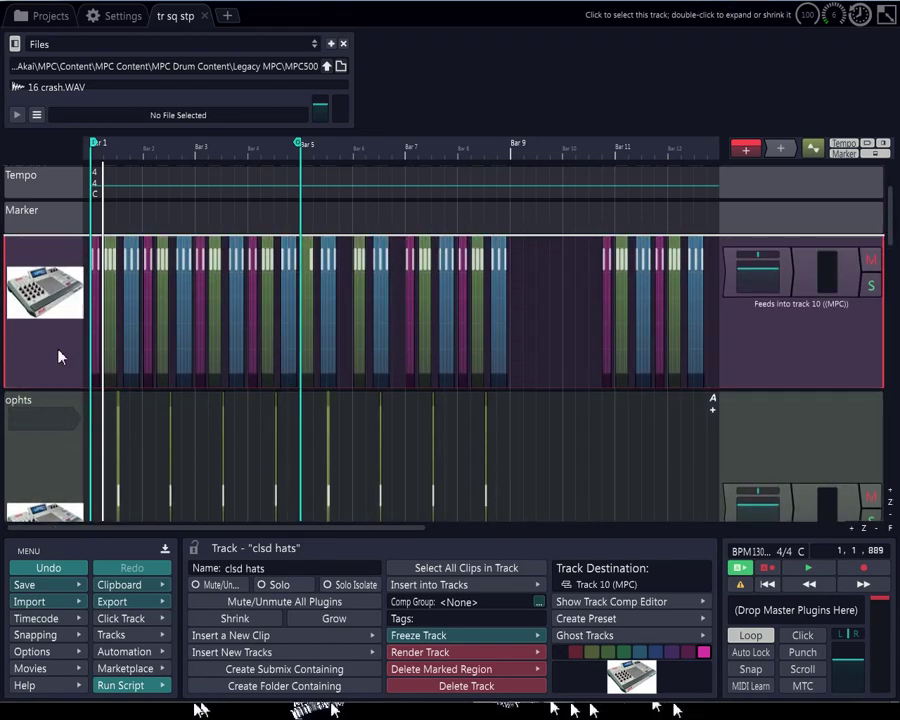
scroll(87, 296, "up", 2)
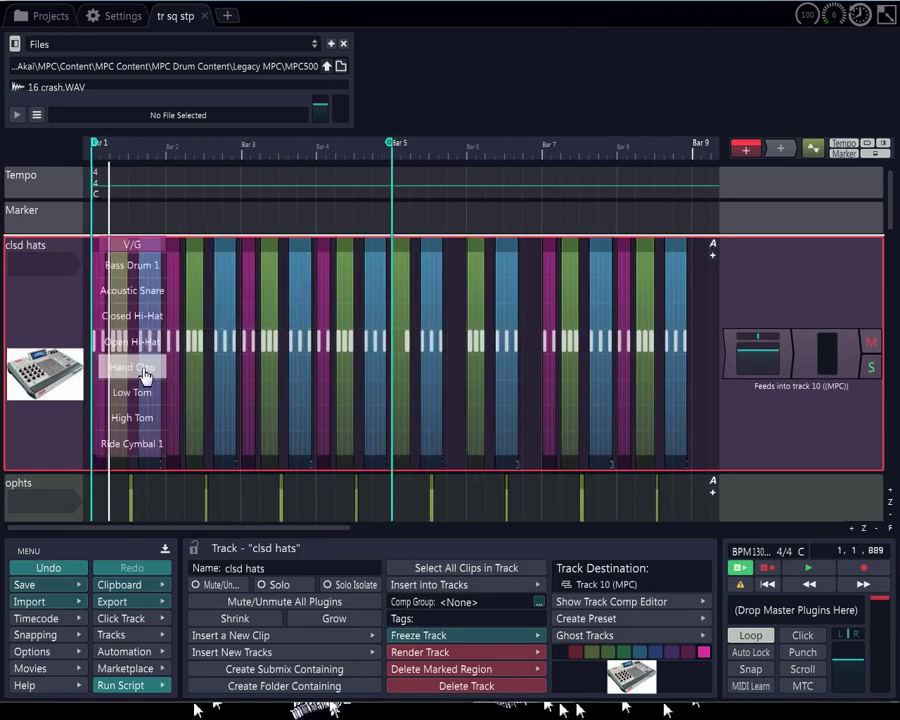
scroll(63, 472, "down", 1)
scroll(63, 472, "down", 2)
scroll(64, 470, "up", 1)
scroll(65, 471, "up", 8)
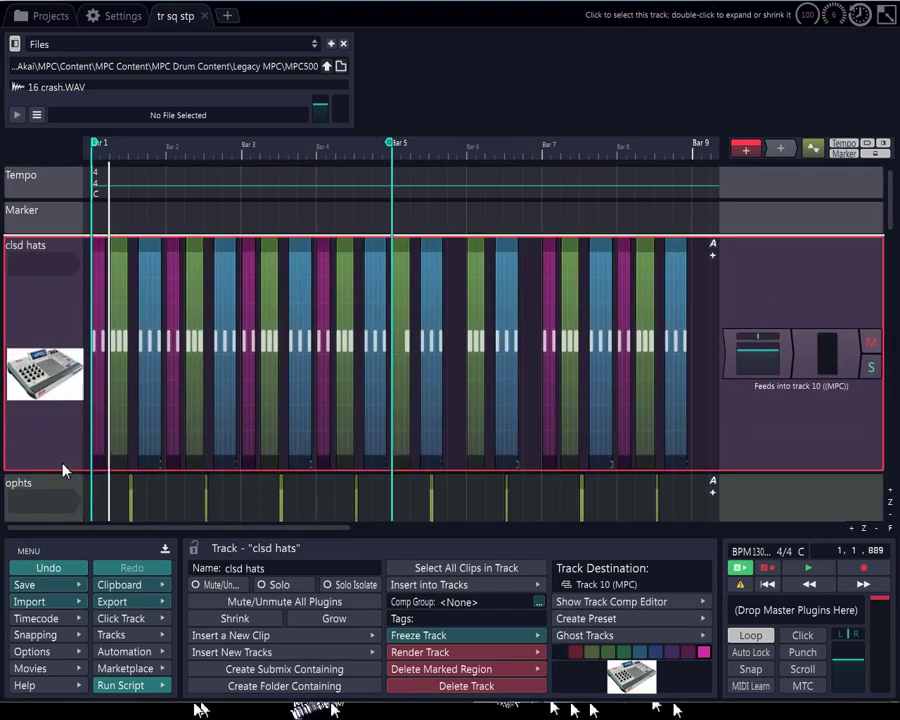
- Look through the open hats, kick, Track 4 and snare clips over bars 1 to 8
scroll(65, 471, "down", 4)
scroll(63, 472, "down", 4)
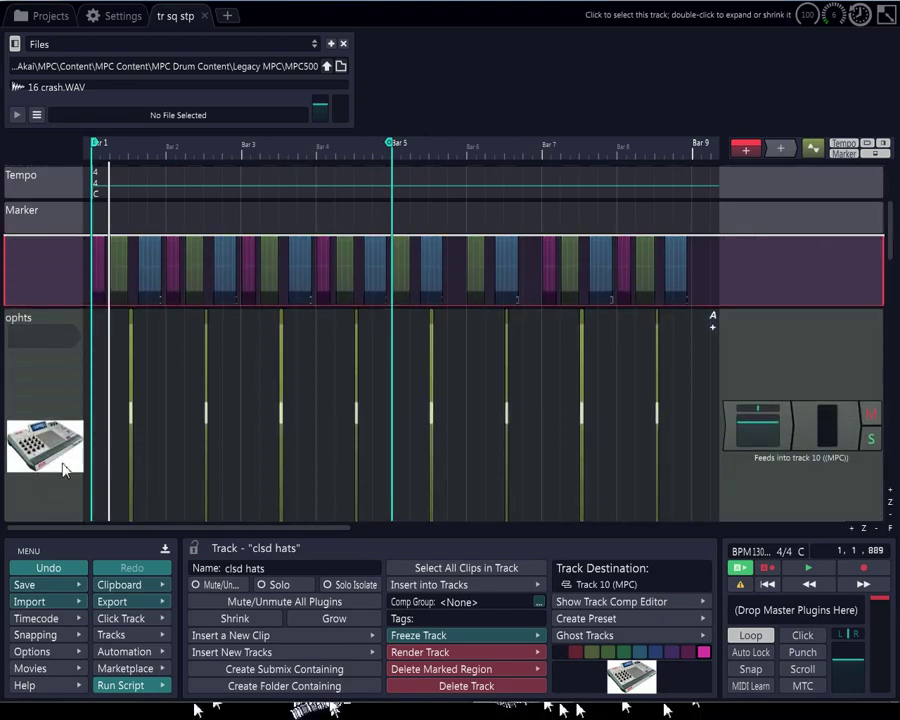
scroll(63, 472, "down", 5)
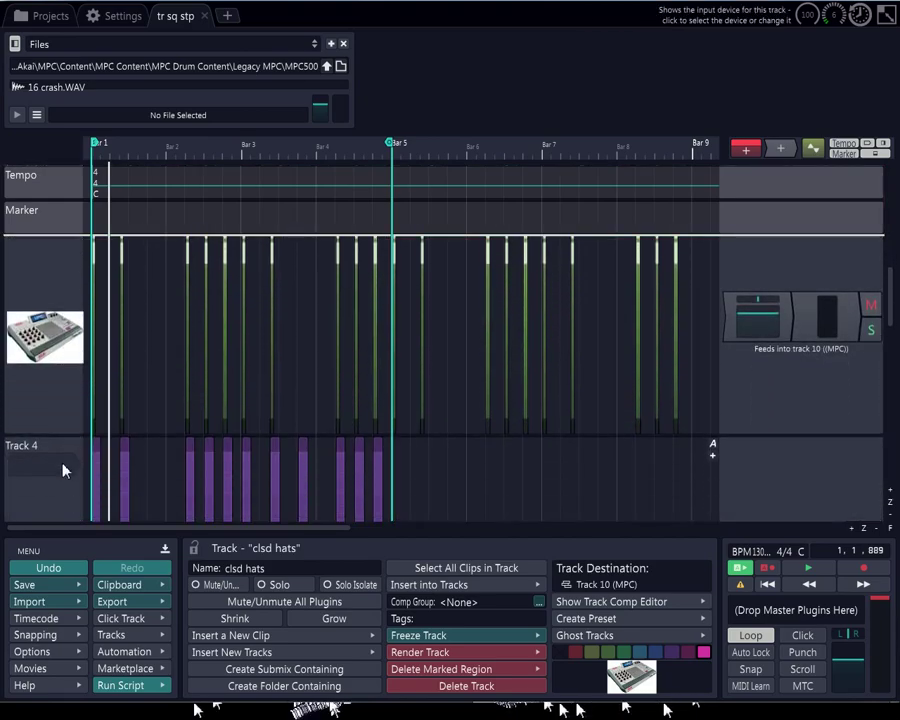
scroll(63, 471, "down", 5)
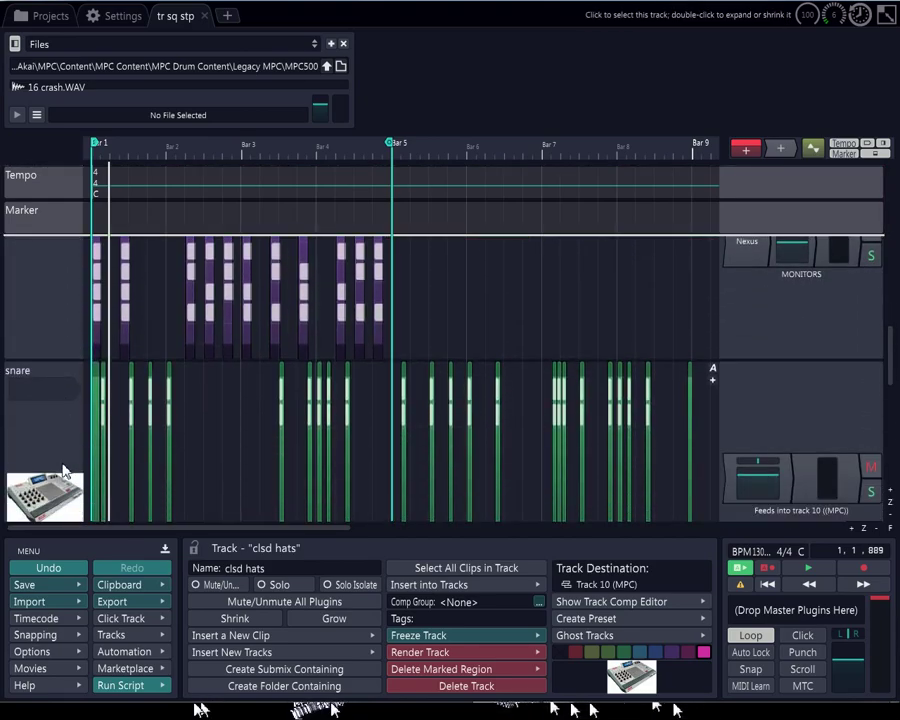
scroll(63, 471, "up", 3)
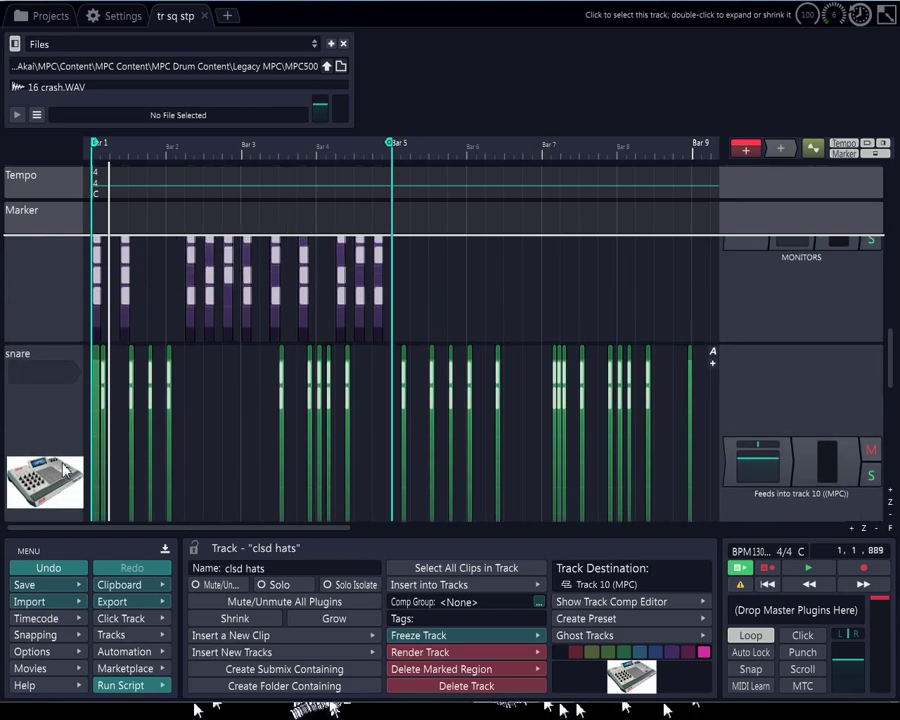
scroll(47, 447, "down", 3)
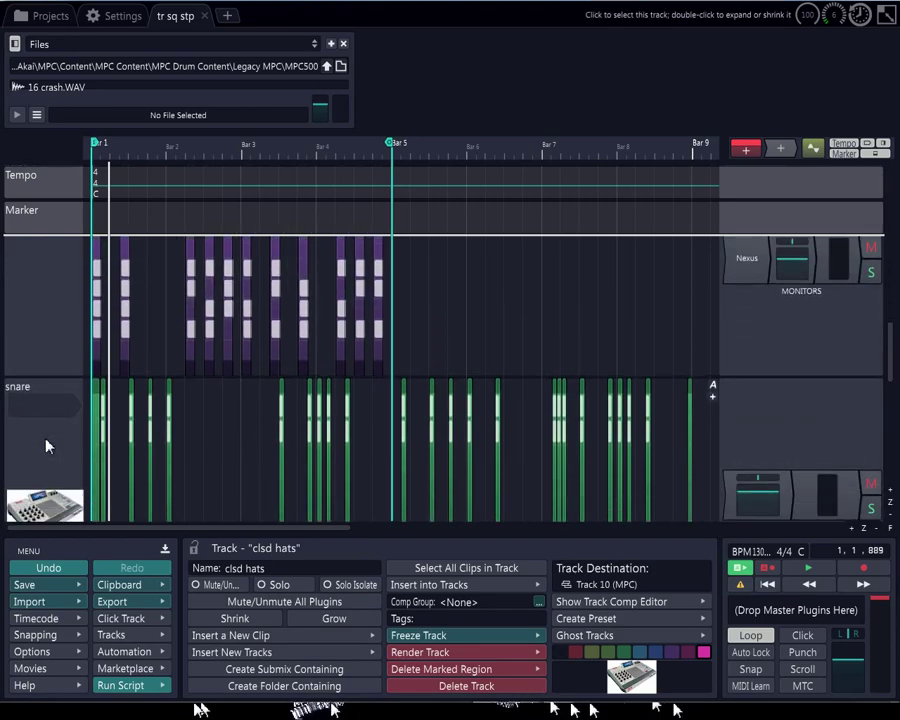
scroll(47, 447, "down", 4)
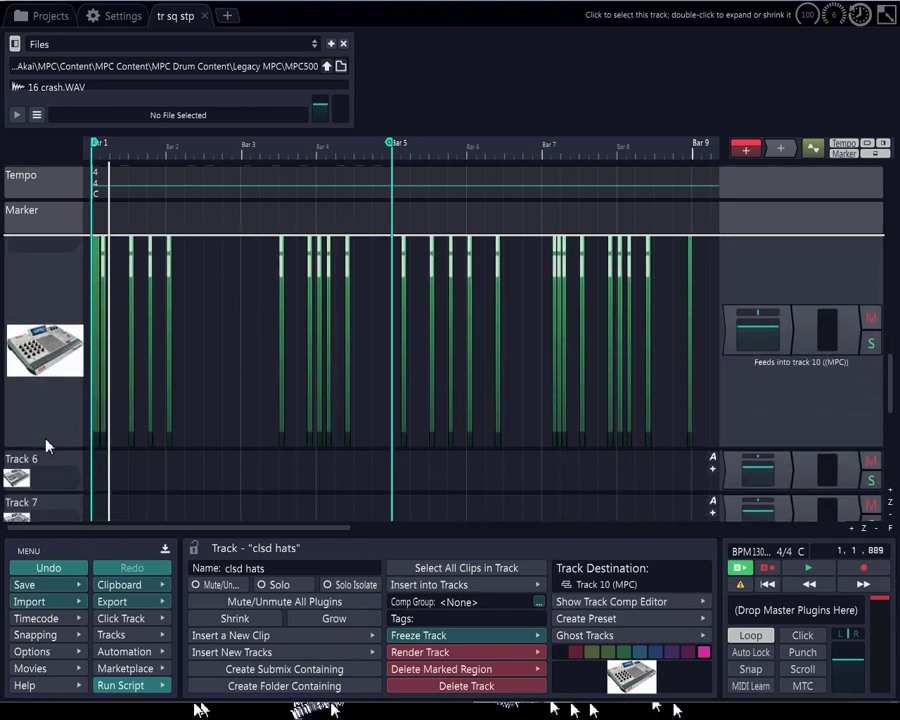
scroll(47, 447, "up", 7)
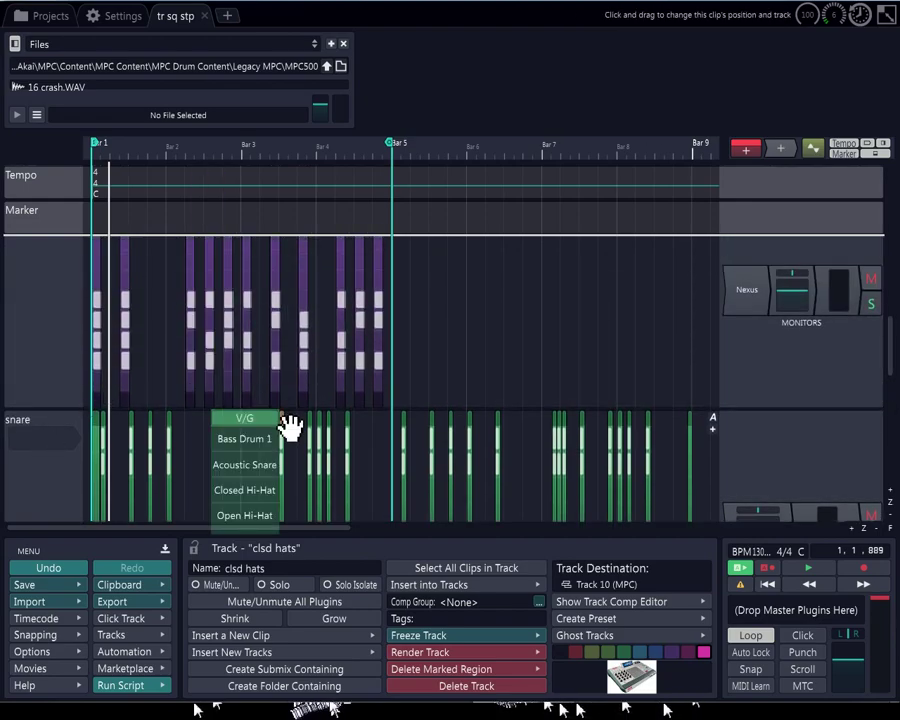
- Select the three closely spaced snare clips around the start of bar 4 and compare them with Track 4's synth clips
scroll(288, 428, "up", 6)
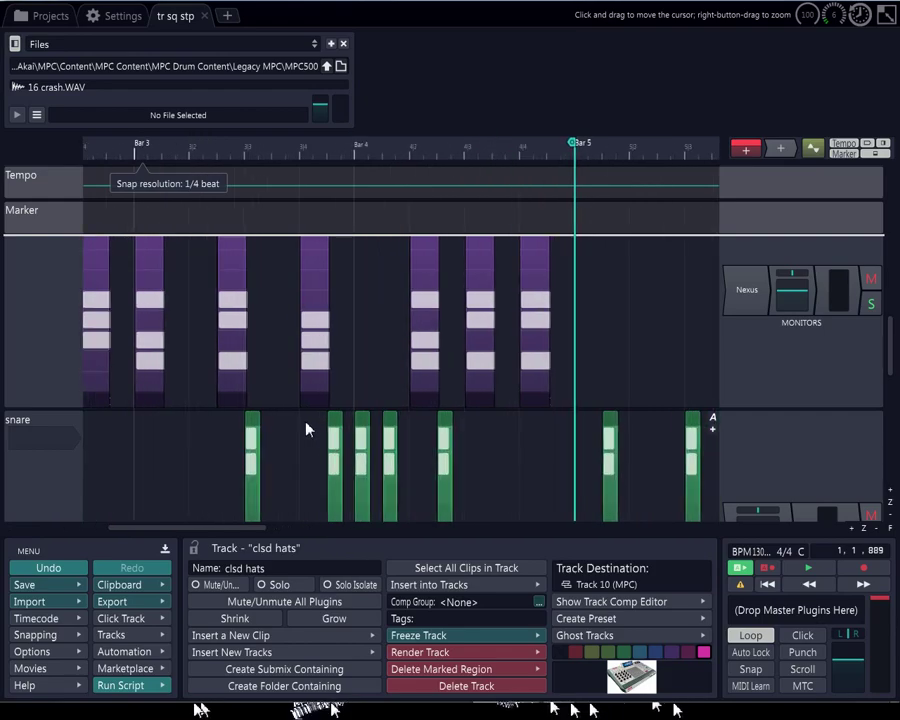
scroll(393, 420, "down", 7)
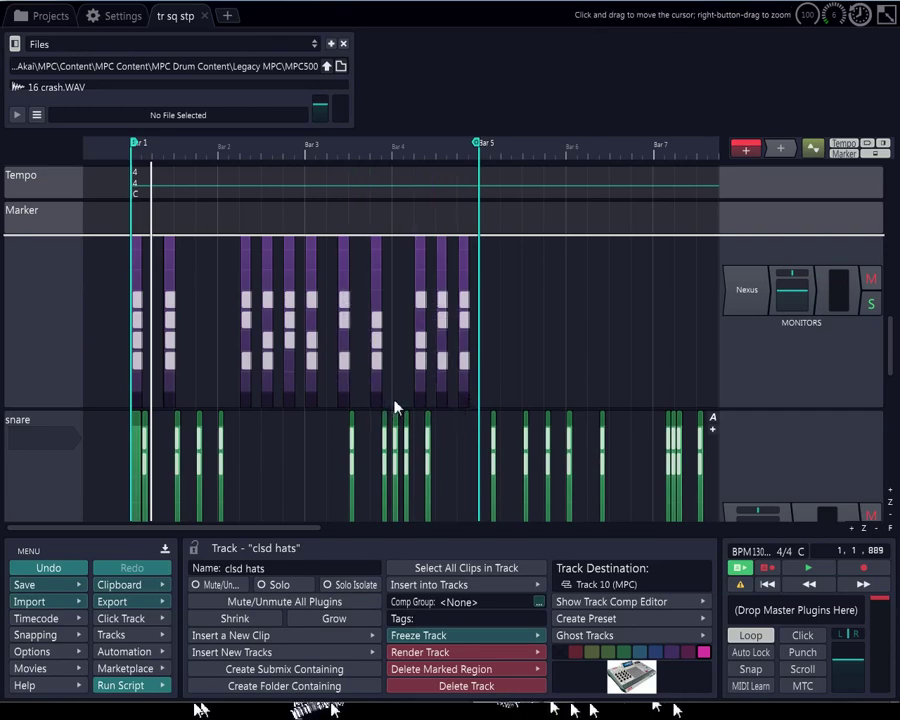
scroll(395, 408, "up", 3)
left_click(367, 422)
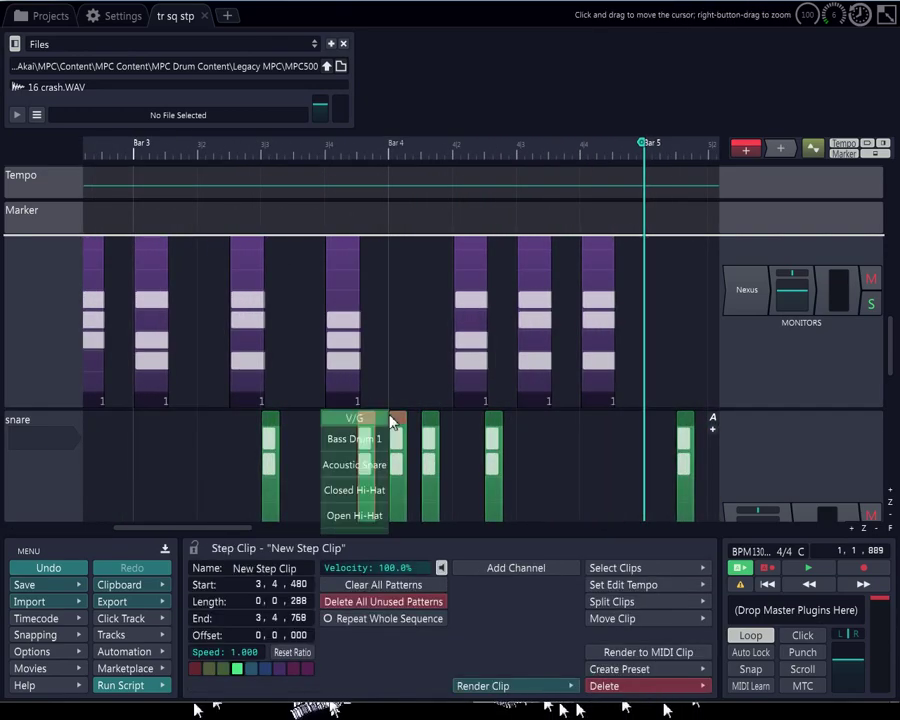
left_click(399, 422, "shift")
left_click(430, 421, "shift")
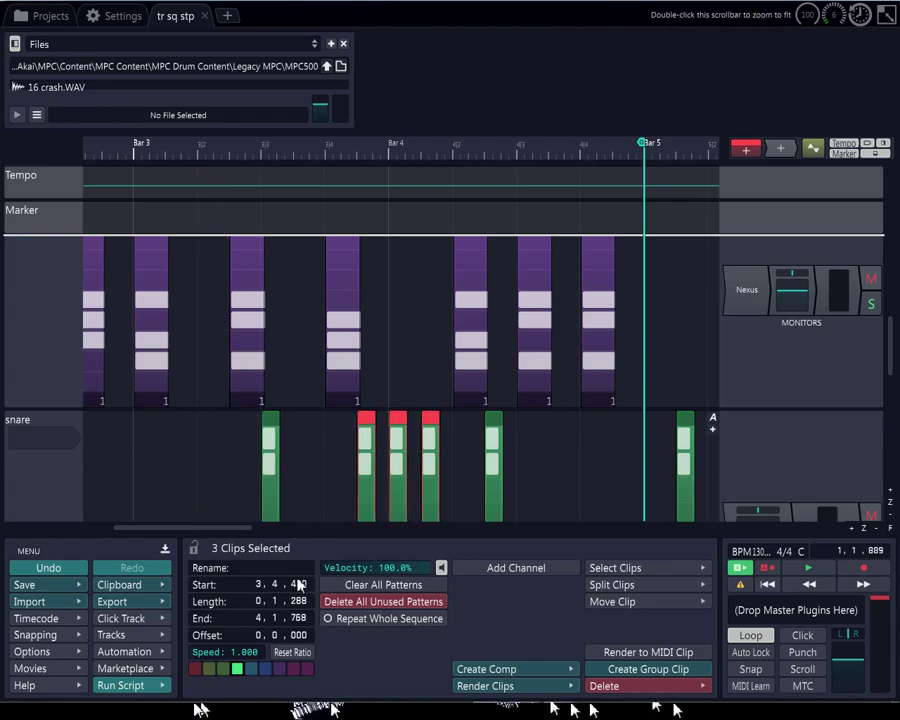
scroll(310, 470, "down", 6)
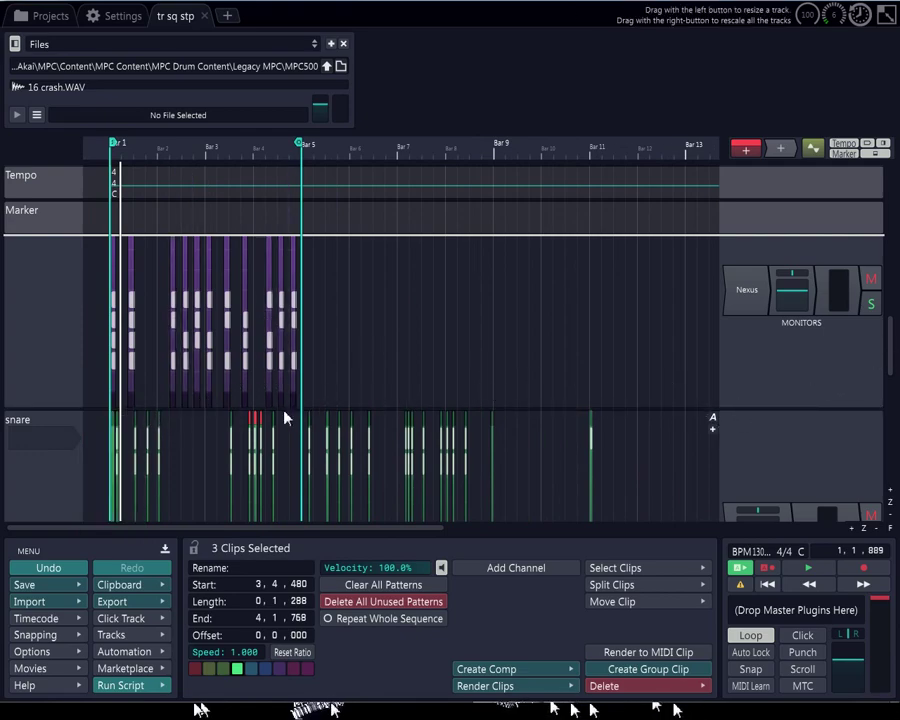
scroll(284, 414, "up", 3)
scroll(284, 414, "down", 2)
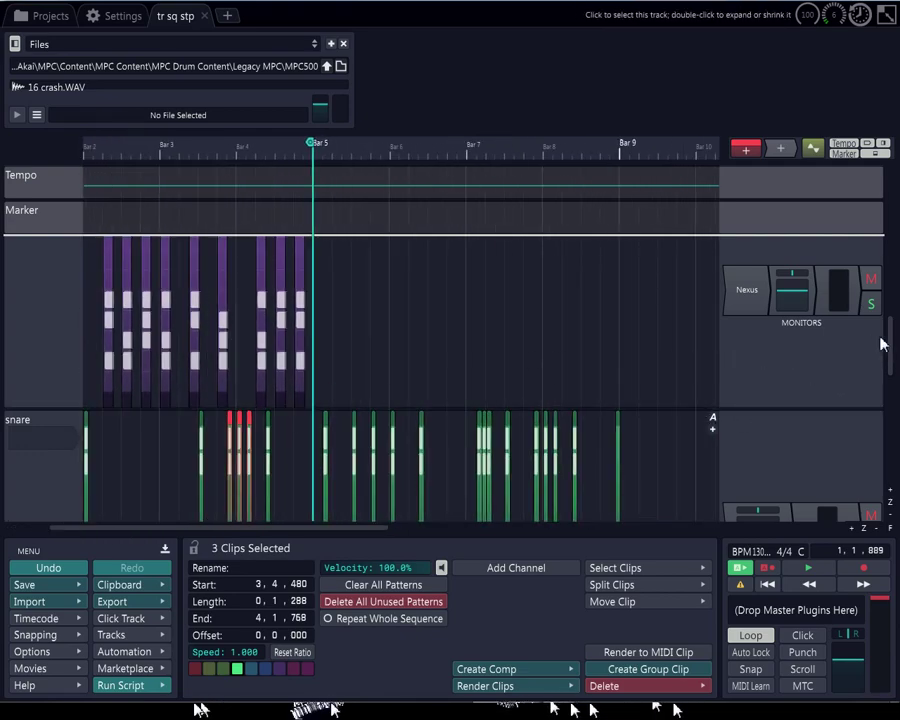
- Place the loop's end marker at the start of bar 3 and turn snapping on so it aligns exactly
mouse_move(893, 350)
left_mouse_down()
mouse_move(884, 255)
mouse_move(878, 265)
mouse_move(872, 246)
mouse_move(885, 192)
left_mouse_up()
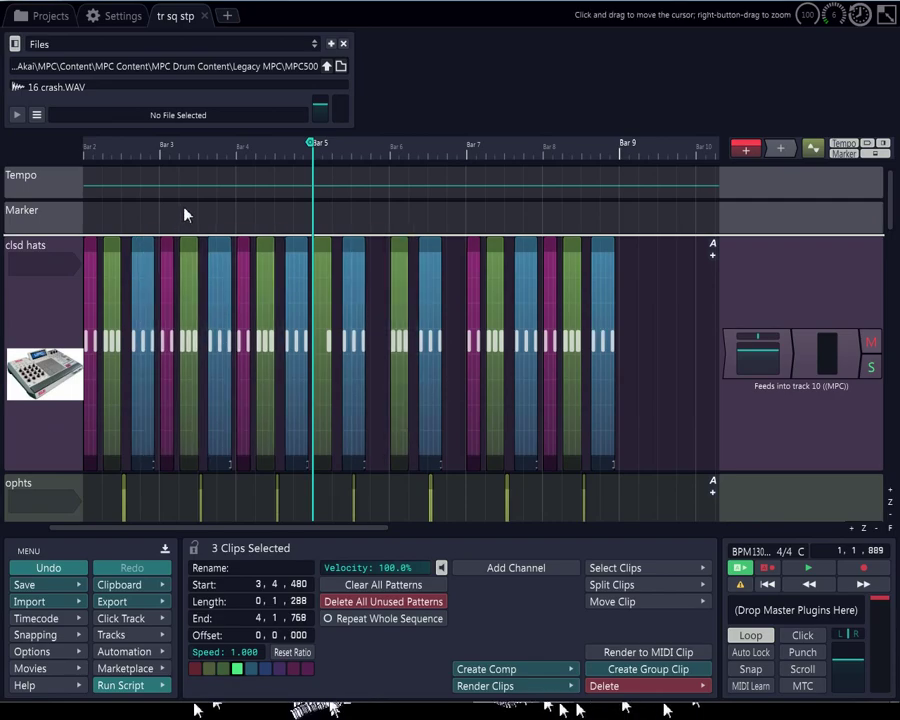
scroll(184, 214, "down", 3)
mouse_move(203, 209)
left_mouse_down()
mouse_move(125, 236)
mouse_move(150, 225)
left_mouse_up()
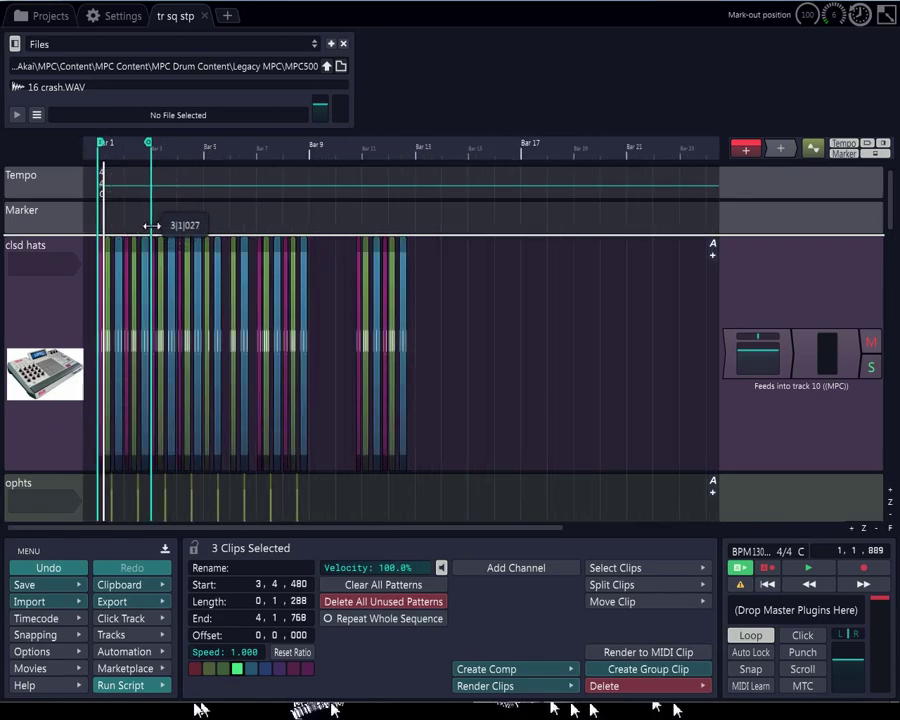
scroll(150, 226, "up", 6)
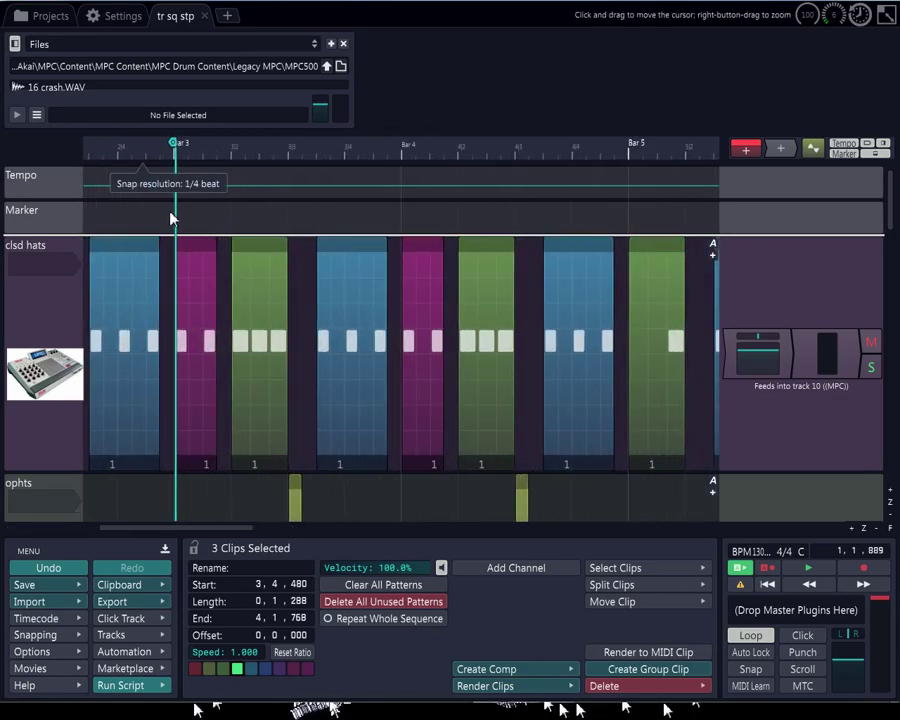
left_click_drag(175, 205, 173, 205)
left_click(750, 669)
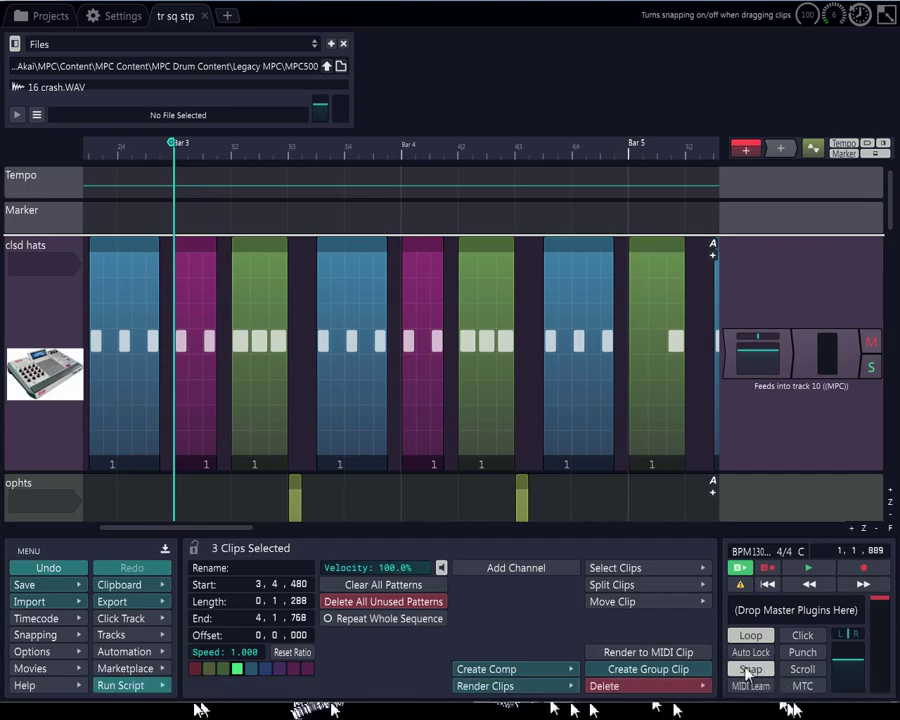
scroll(415, 408, "down", 2)
scroll(286, 286, "down", 2)
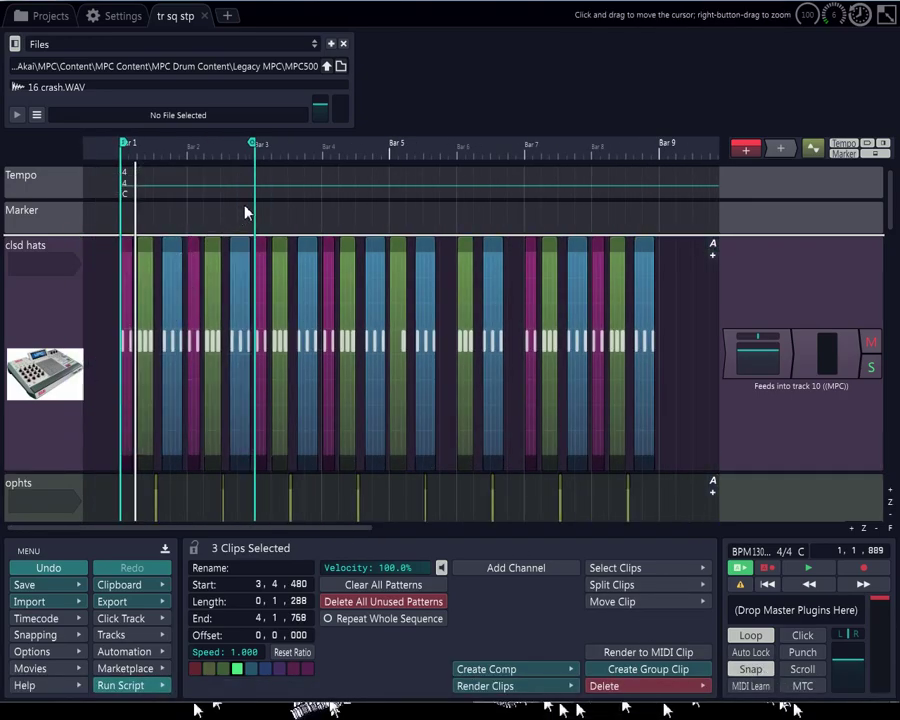
mouse_move(255, 204)
left_mouse_down()
mouse_move(272, 200)
mouse_move(255, 212)
left_mouse_up()
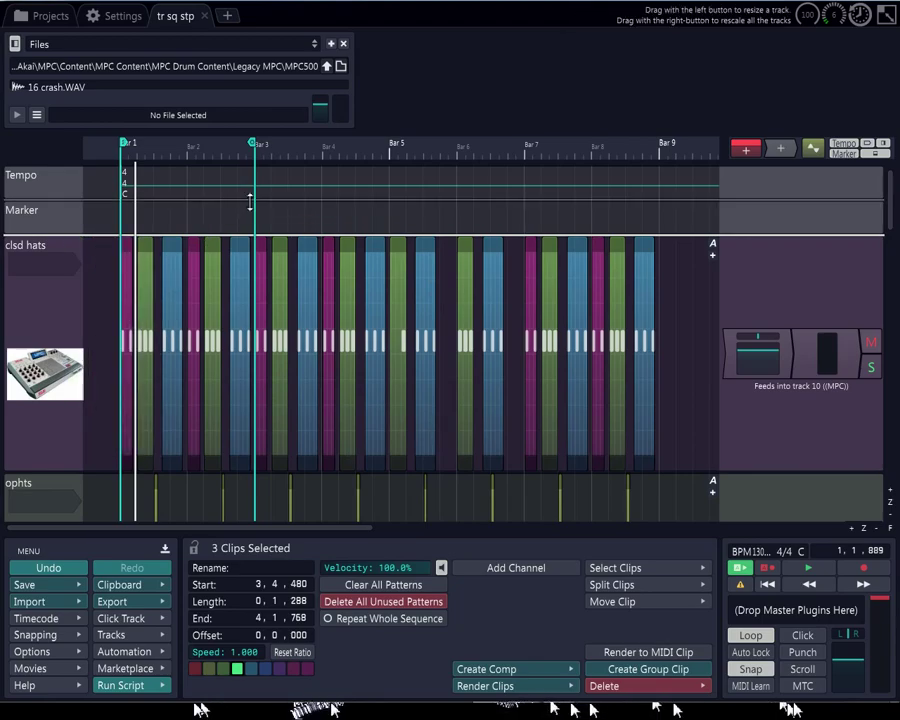
- Shorten the loop region to bar 1 only, ending at the start of bar 2
left_click_drag(255, 199, 187, 213)
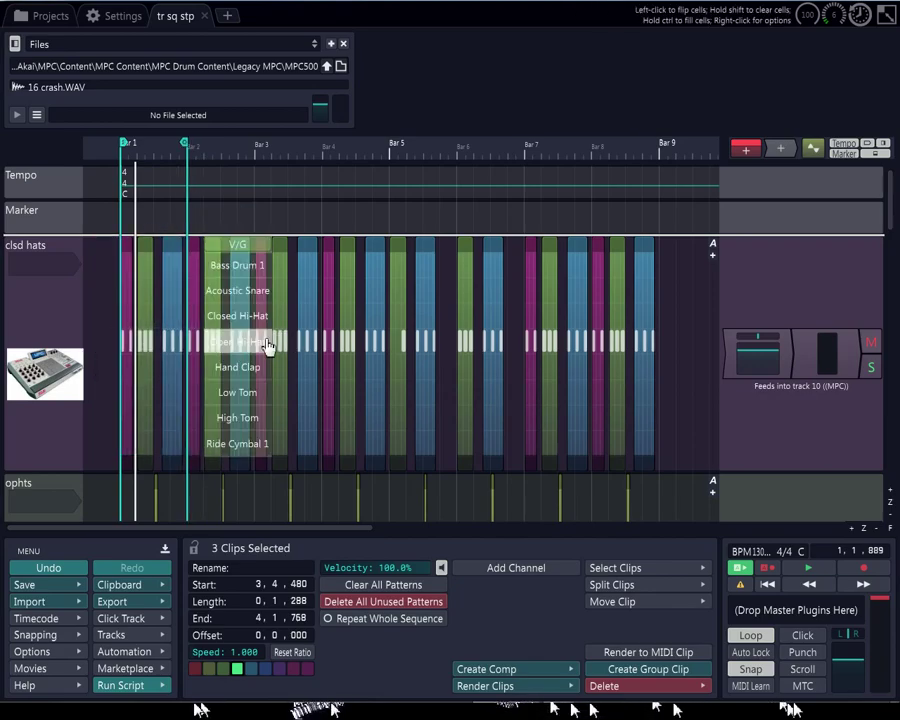
scroll(140, 266, "up", 5)
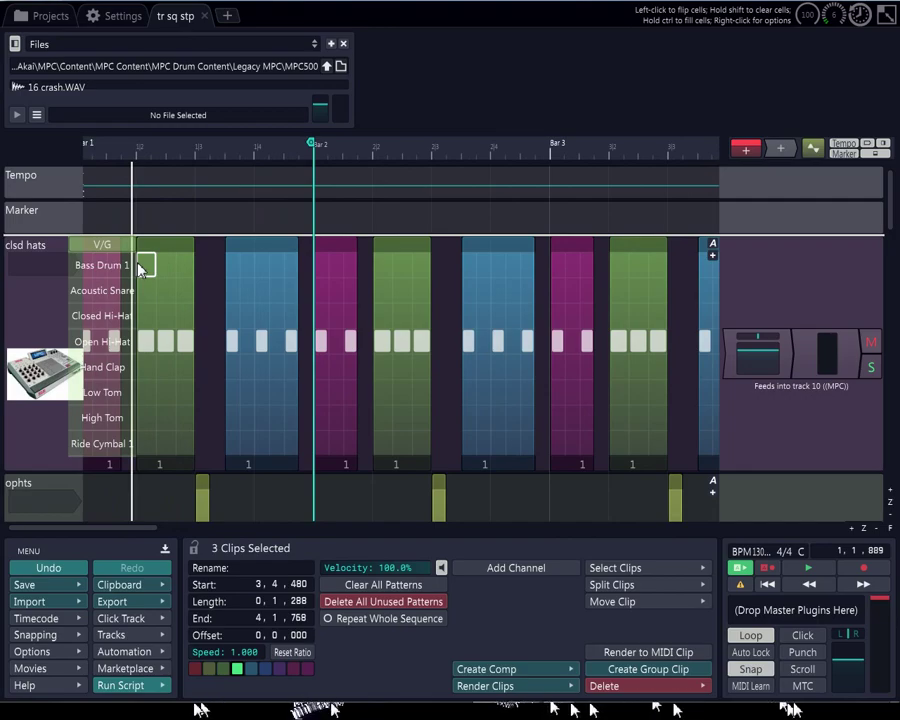
scroll(140, 266, "down", 4)
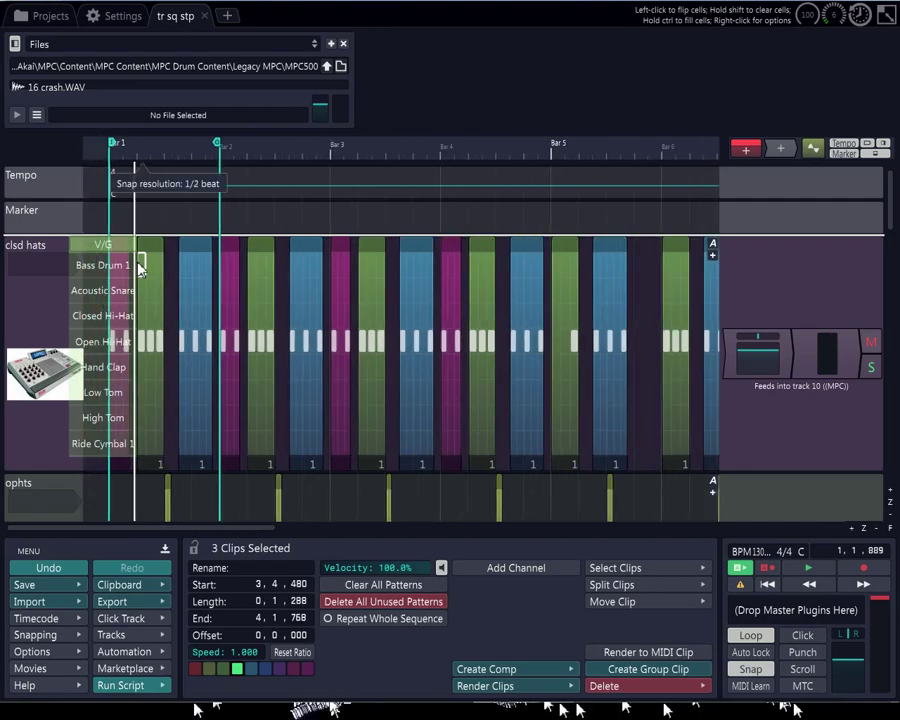
scroll(140, 266, "up", 1)
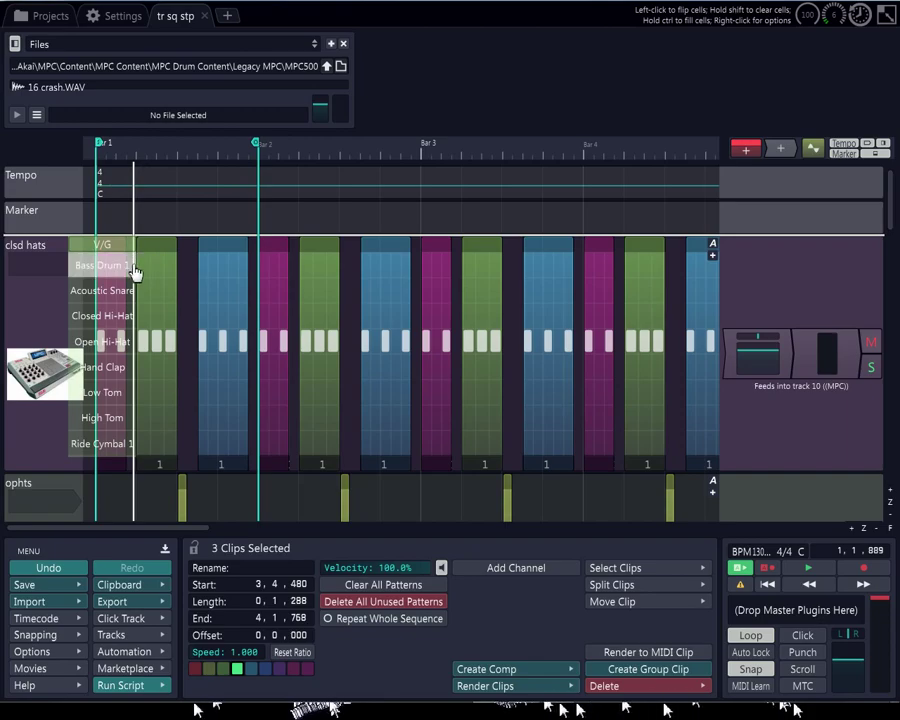
scroll(123, 267, "down", 1)
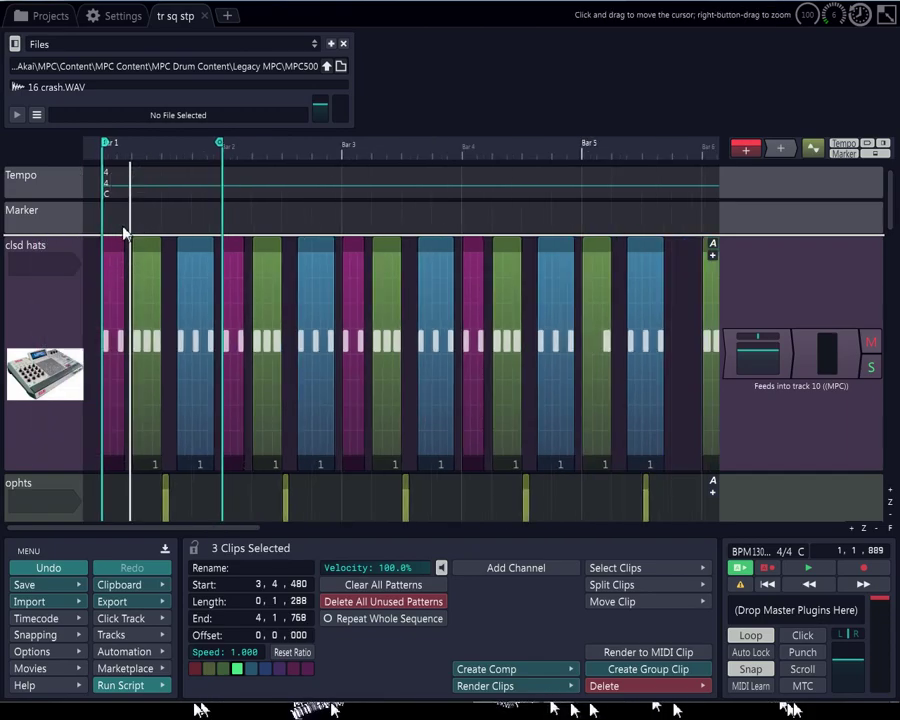
- Shift the loop region to bar 2 and try its end marker at bar 9 before returning it to bar 3
mouse_move(105, 215)
left_mouse_down()
mouse_move(372, 195)
mouse_move(347, 207)
mouse_move(352, 201)
left_mouse_up()
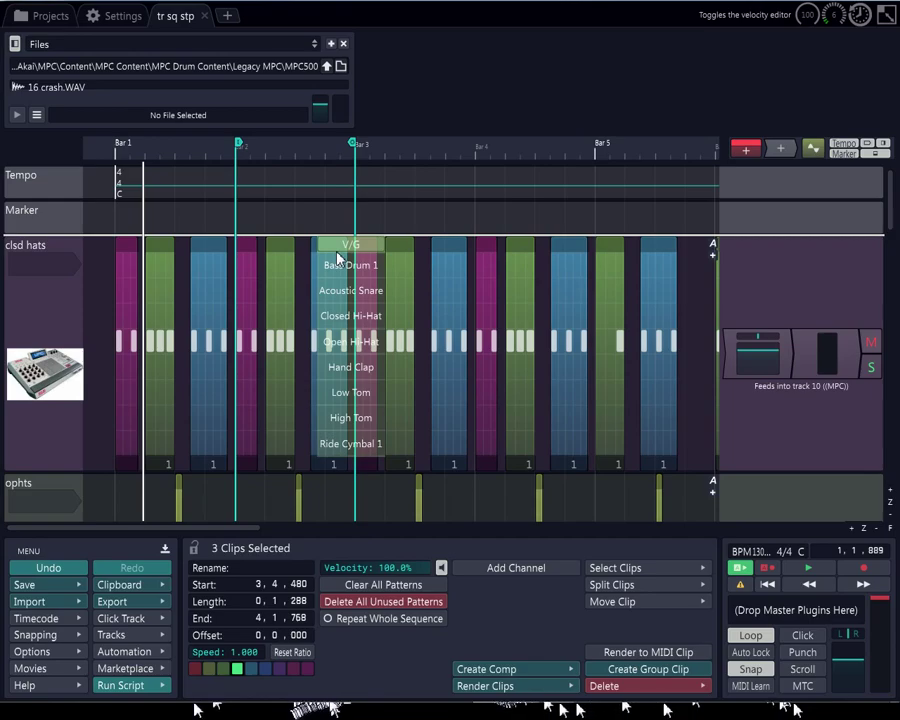
scroll(345, 244, "down", 5)
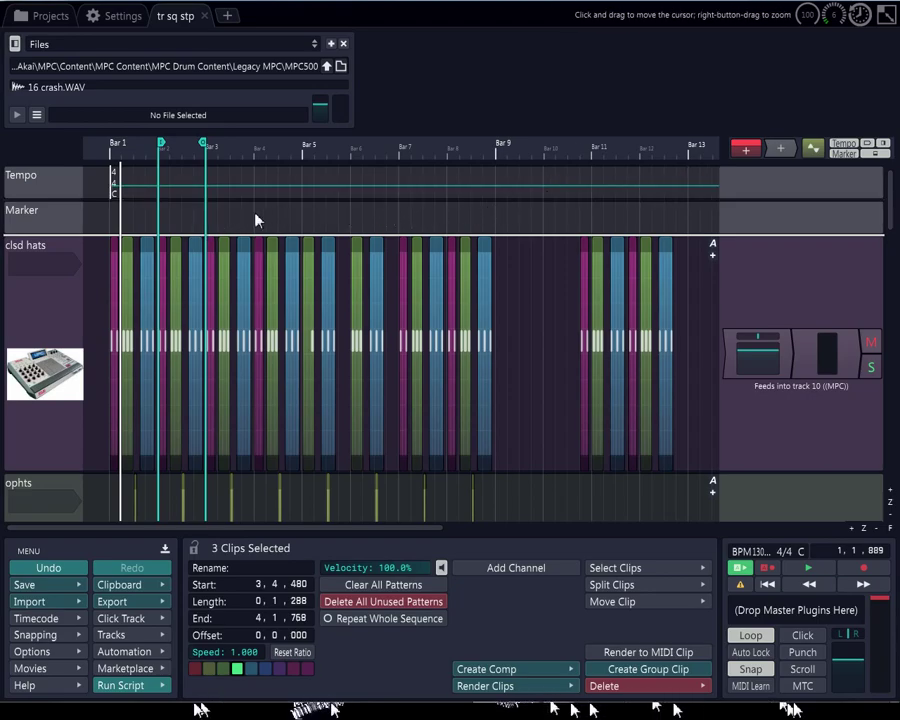
left_click_drag(208, 217, 492, 174)
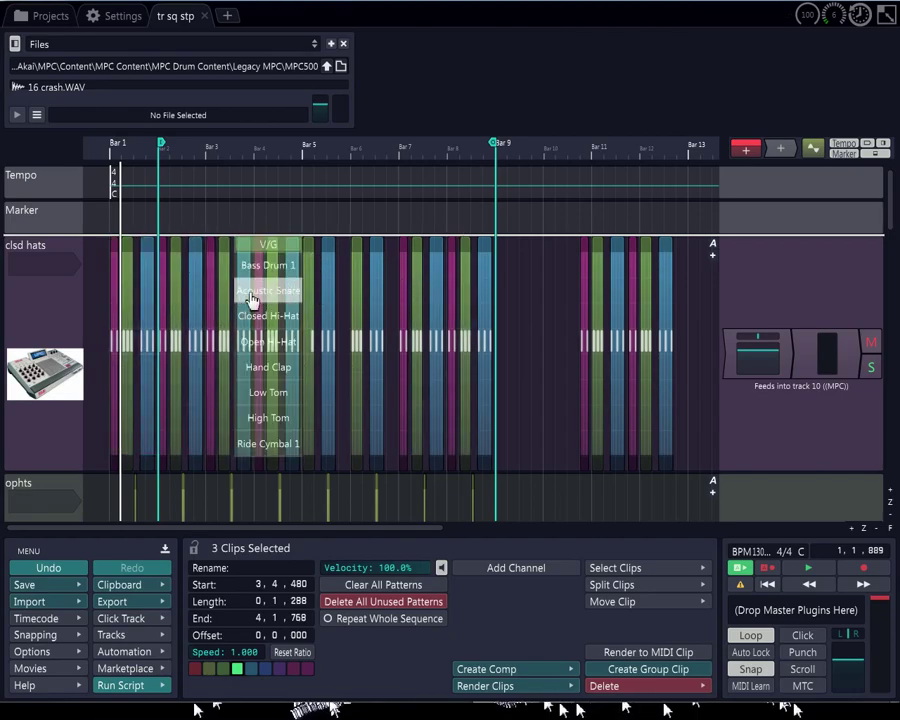
mouse_move(497, 200)
left_mouse_down()
mouse_move(440, 236)
mouse_move(326, 242)
mouse_move(255, 267)
mouse_move(211, 296)
left_mouse_up()
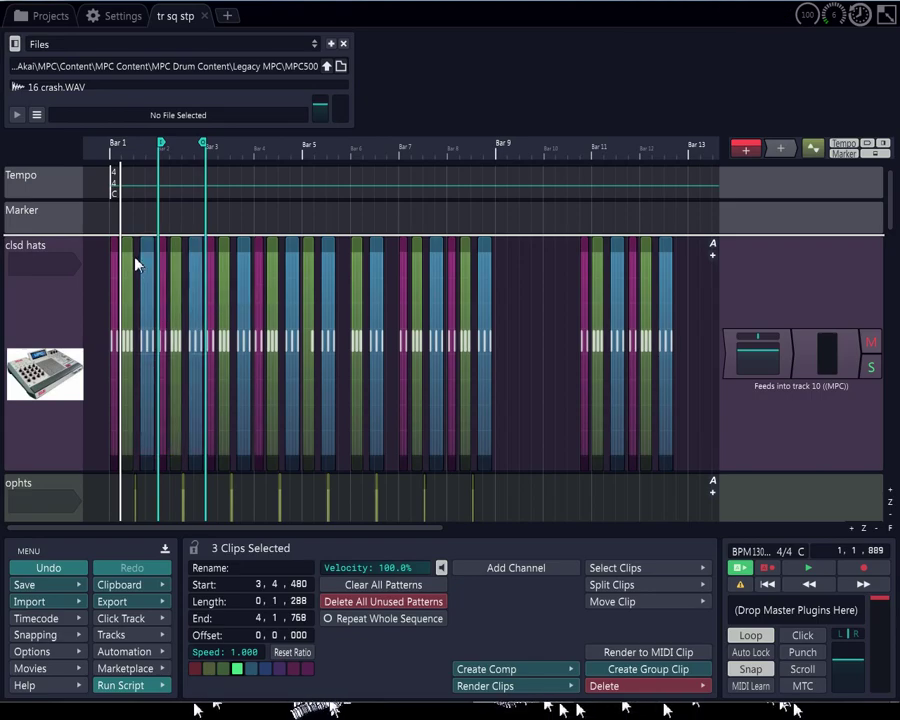
scroll(135, 260, "up", 1)
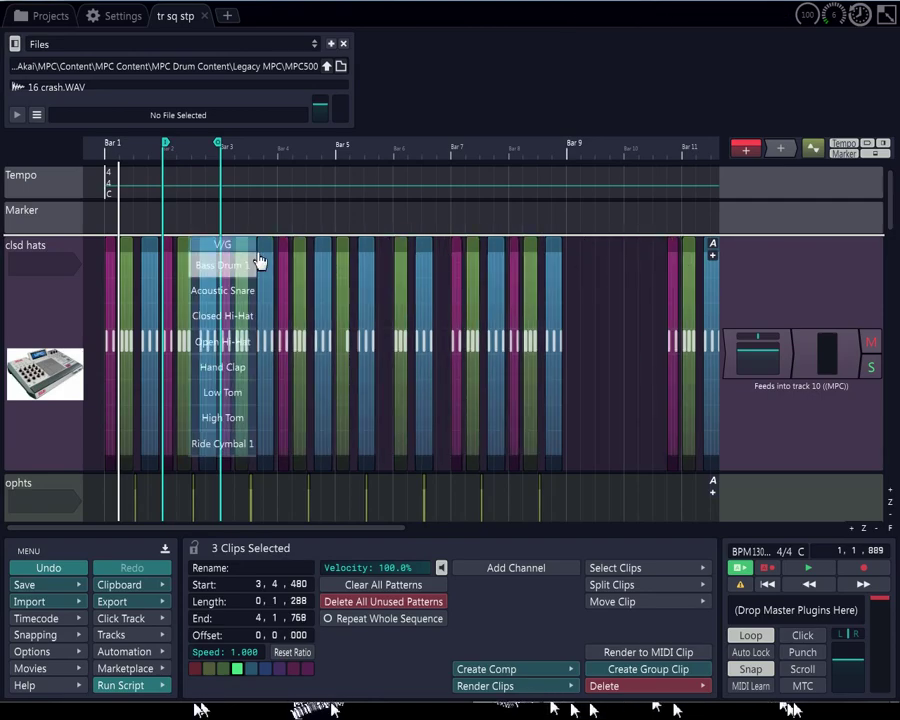
- Shrink the closed hats track's height and look over the open hats and kick clips below it
left_click(38, 250)
double_click(31, 250)
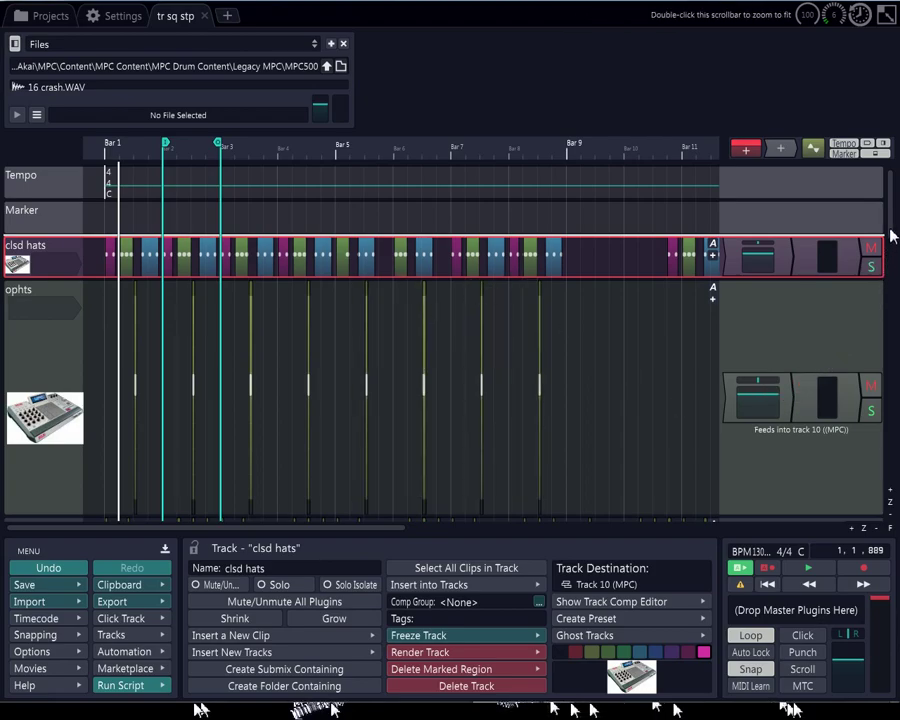
scroll(890, 236, "down", 3)
scroll(216, 318, "down", 3)
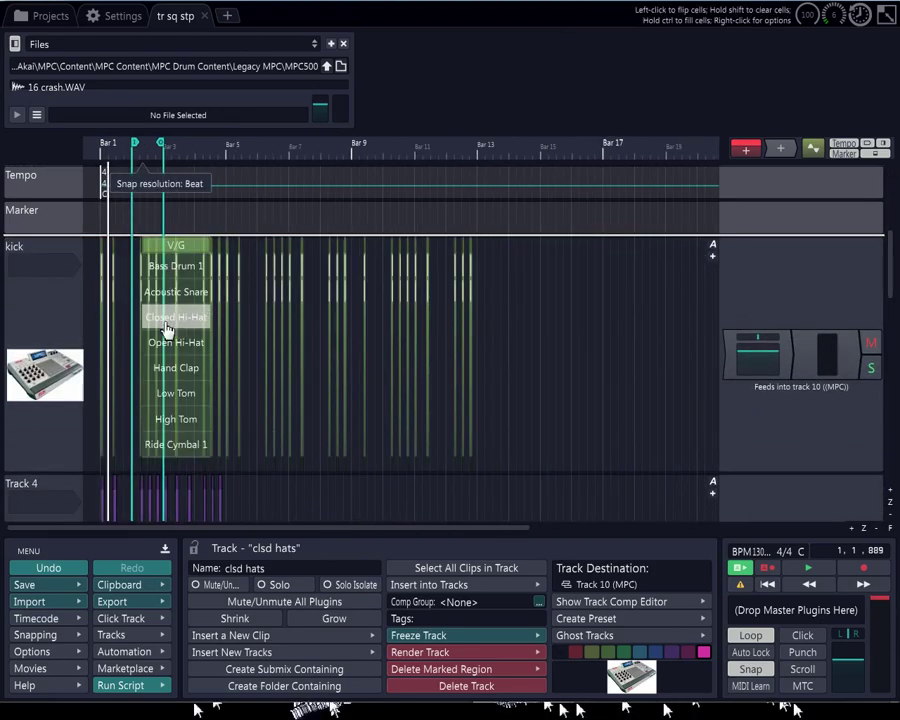
scroll(295, 336, "up", 2)
scroll(295, 336, "down", 3)
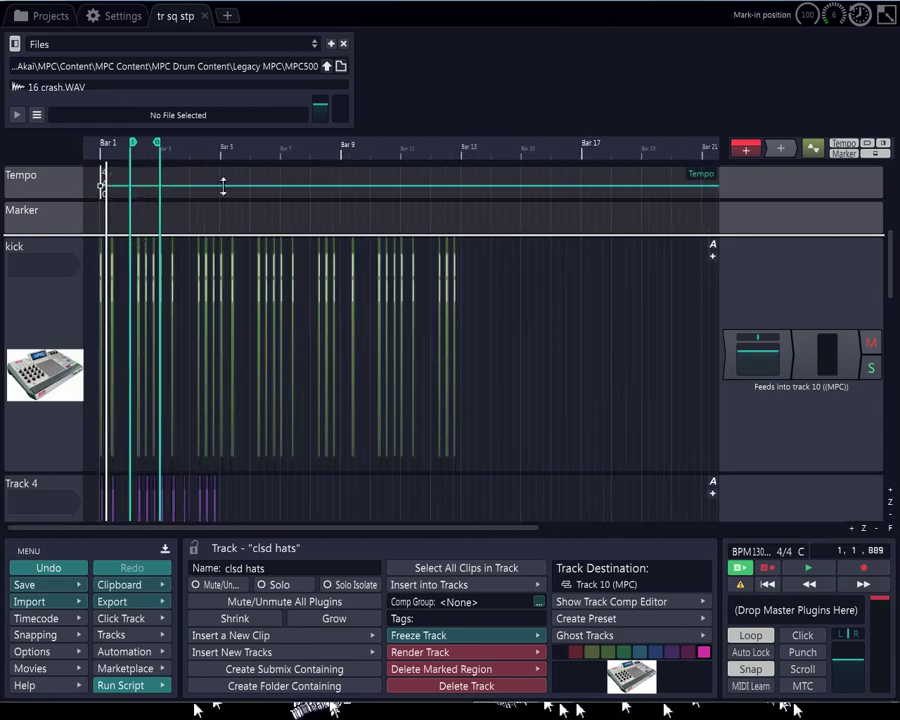
scroll(891, 240, "up", 2)
scroll(891, 240, "up", 1)
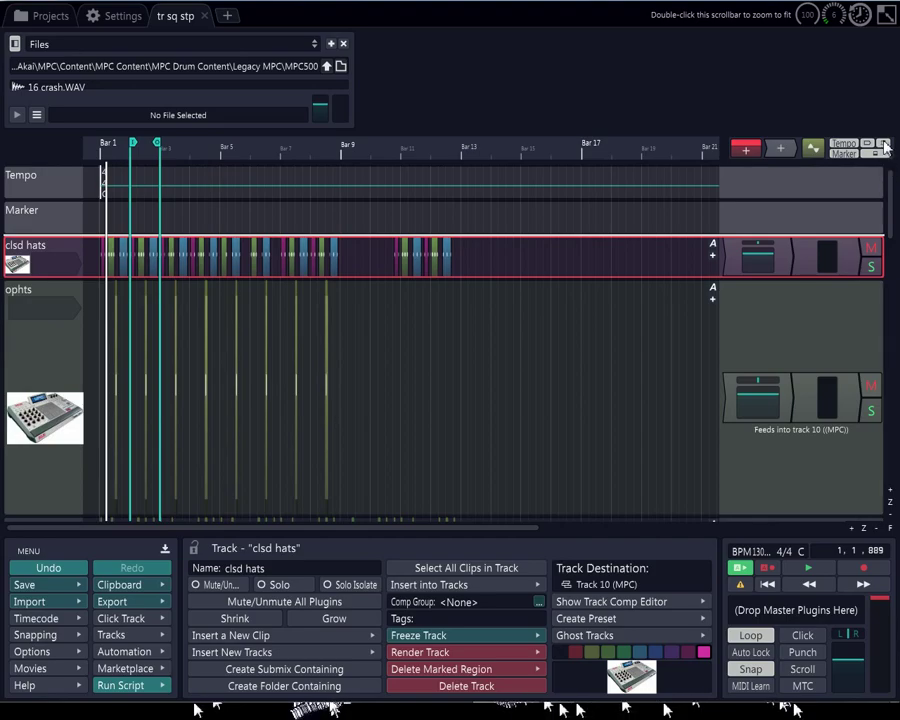
- Select the closed hats clip near the end of bar 2 and try adjusting its end
scroll(145, 245, "up", 4)
scroll(150, 248, "up", 2)
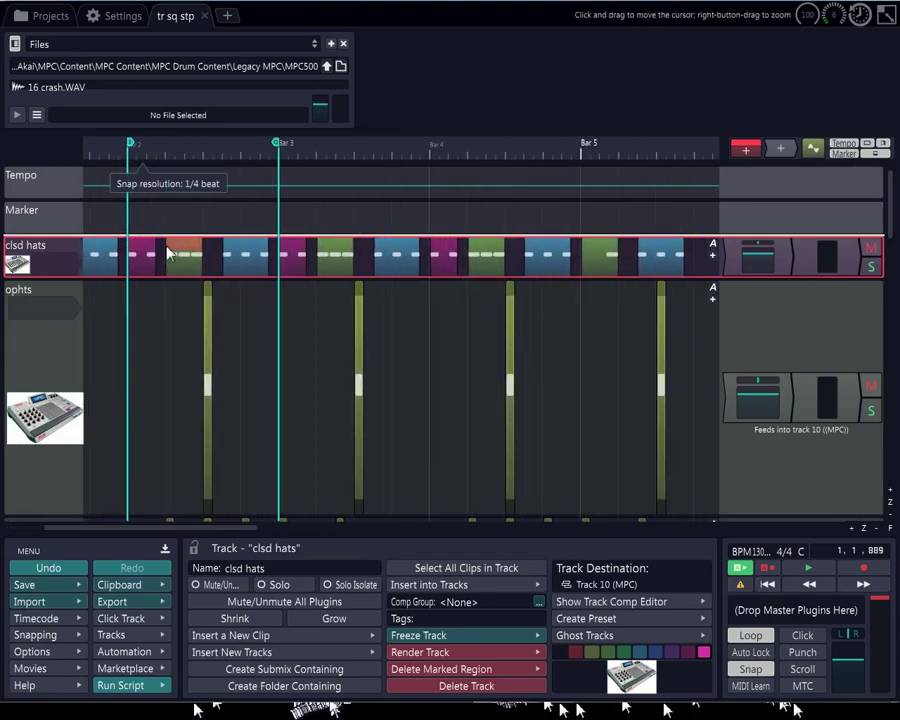
scroll(258, 254, "up", 3)
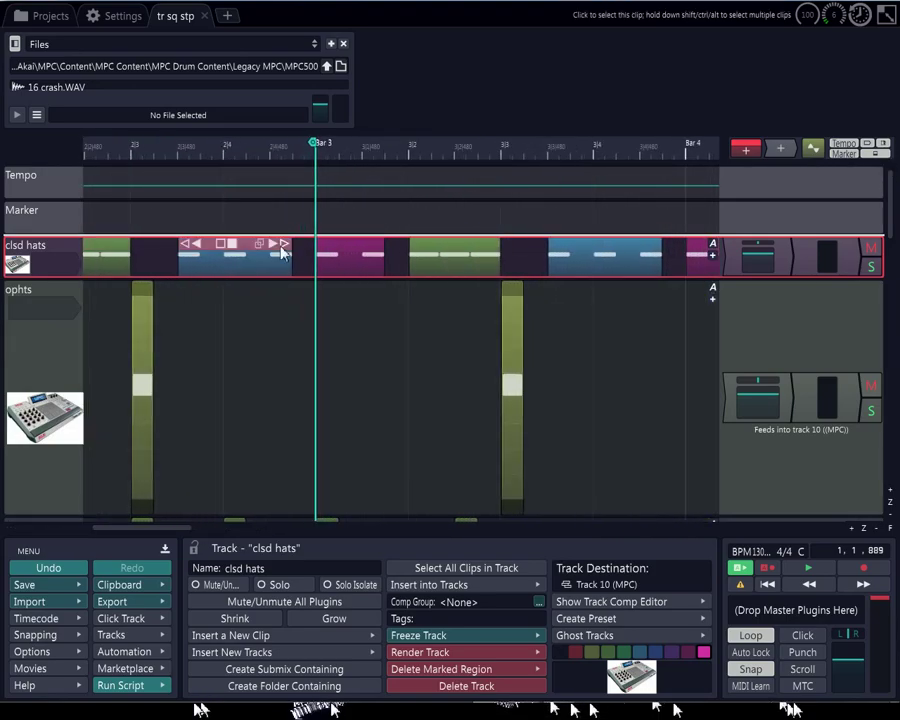
mouse_move(290, 244)
left_mouse_down()
mouse_move(312, 246)
mouse_move(289, 250)
left_mouse_up()
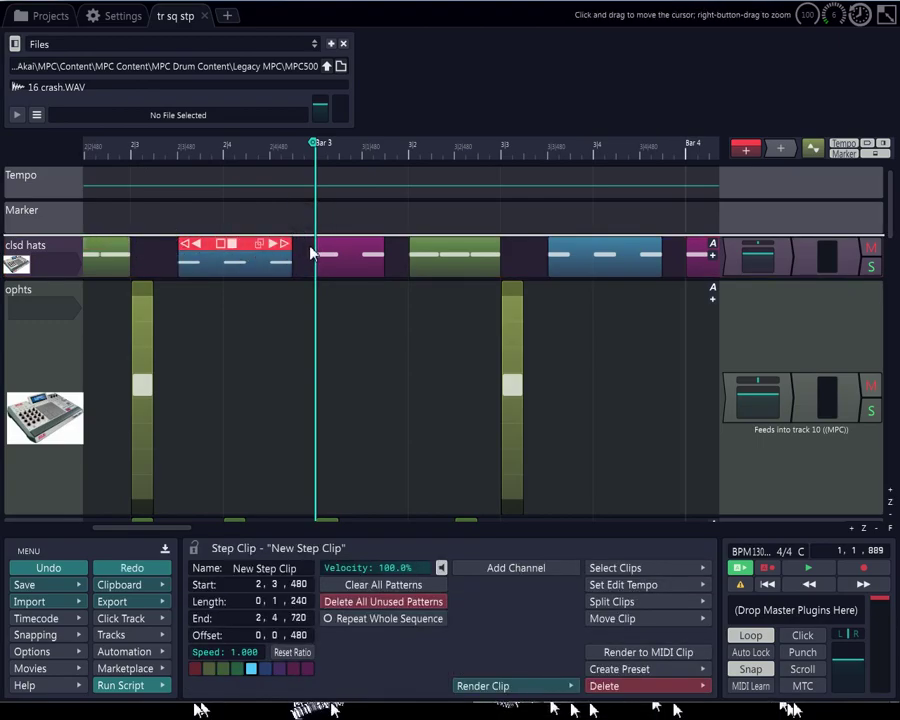
- Set the loop region to run from the start of bar 1 to the start of bar 9
scroll(301, 255, "down", 5)
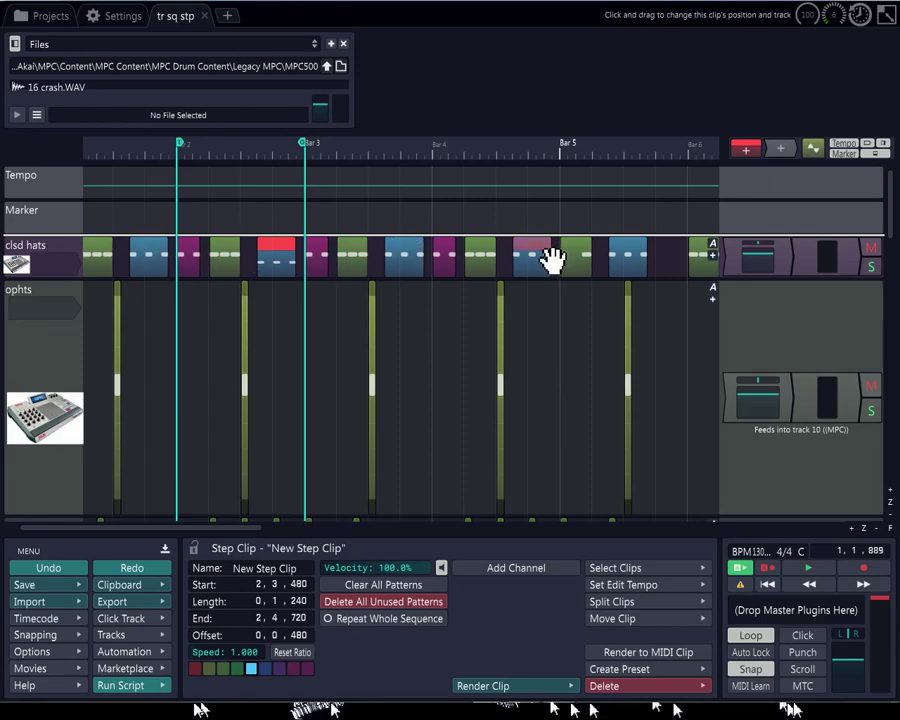
mouse_move(175, 215)
left_mouse_down()
mouse_move(176, 206)
mouse_move(120, 216)
left_mouse_up()
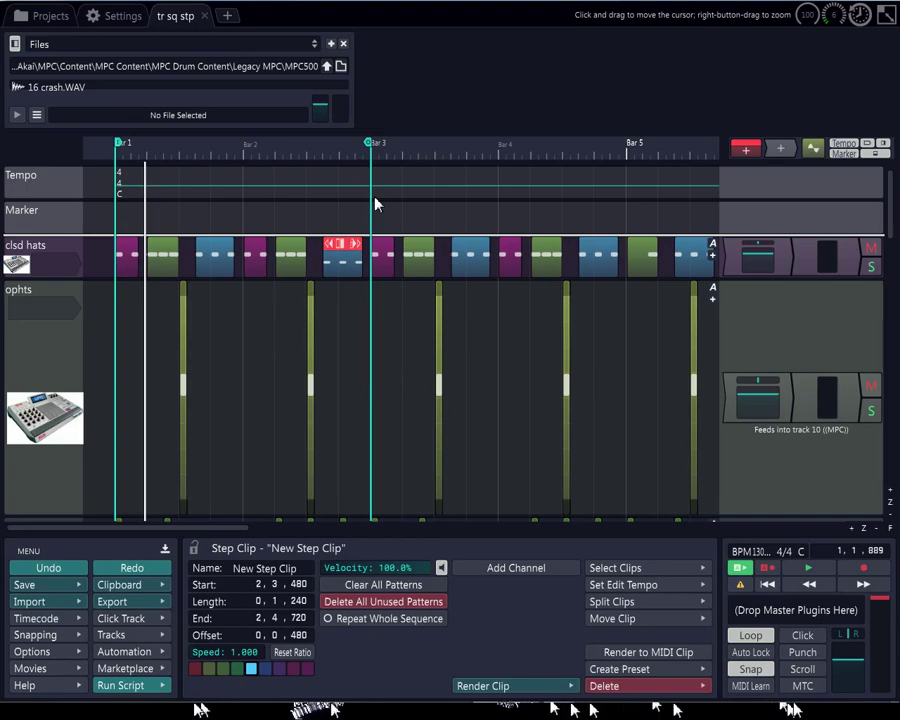
mouse_move(370, 204)
left_mouse_down()
mouse_move(693, 203)
mouse_move(486, 206)
mouse_move(646, 195)
left_mouse_up()
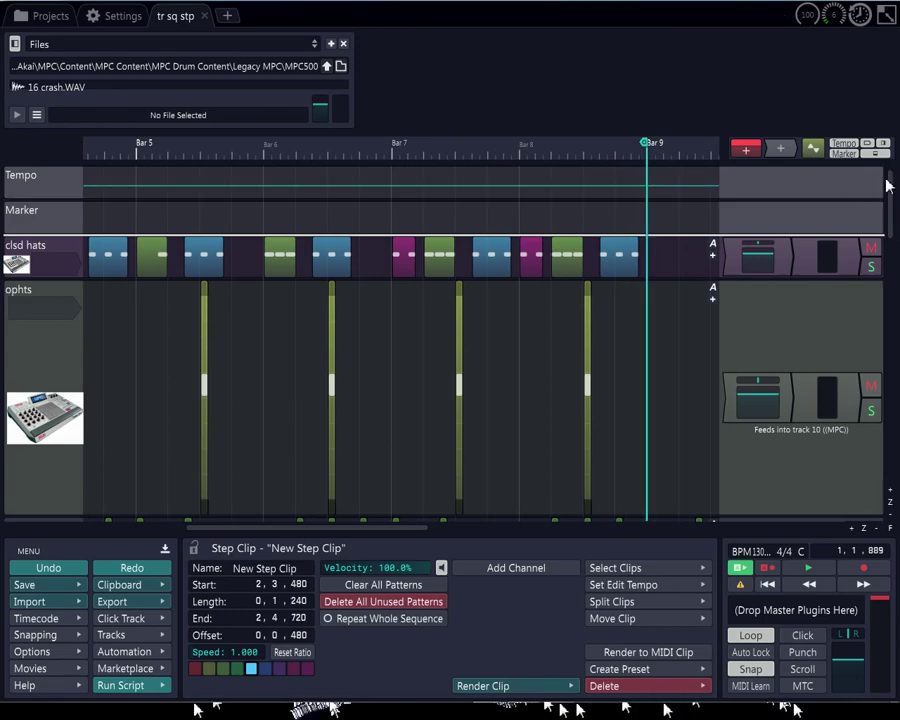
- Move the isolated snare clip from bar 11 to the start of bar 10
left_click_drag(890, 191, 886, 346)
scroll(650, 326, "down", 3)
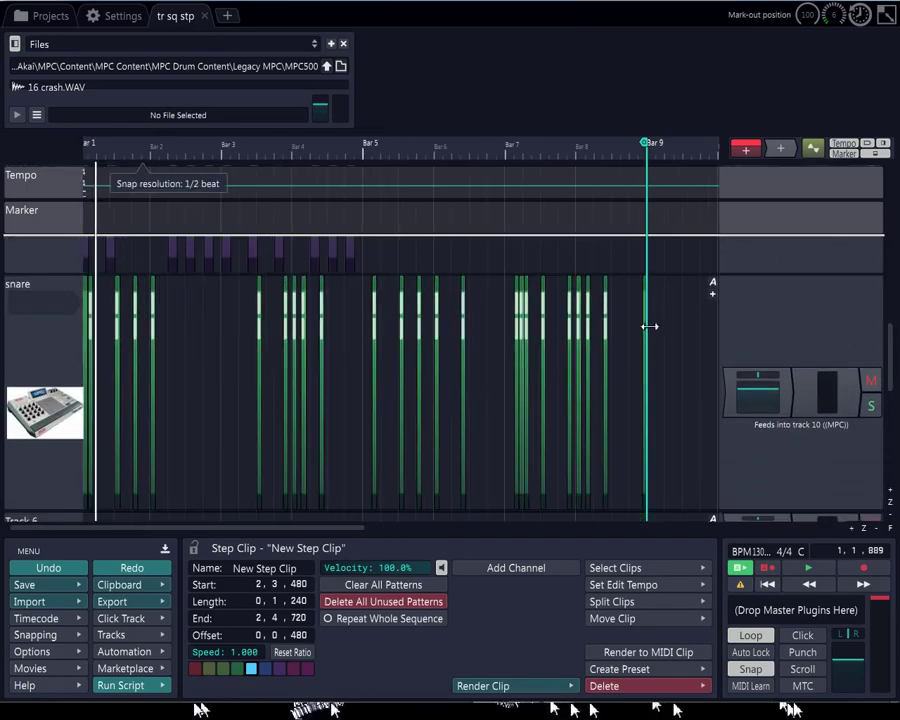
scroll(650, 326, "down", 2)
scroll(485, 289, "up", 5)
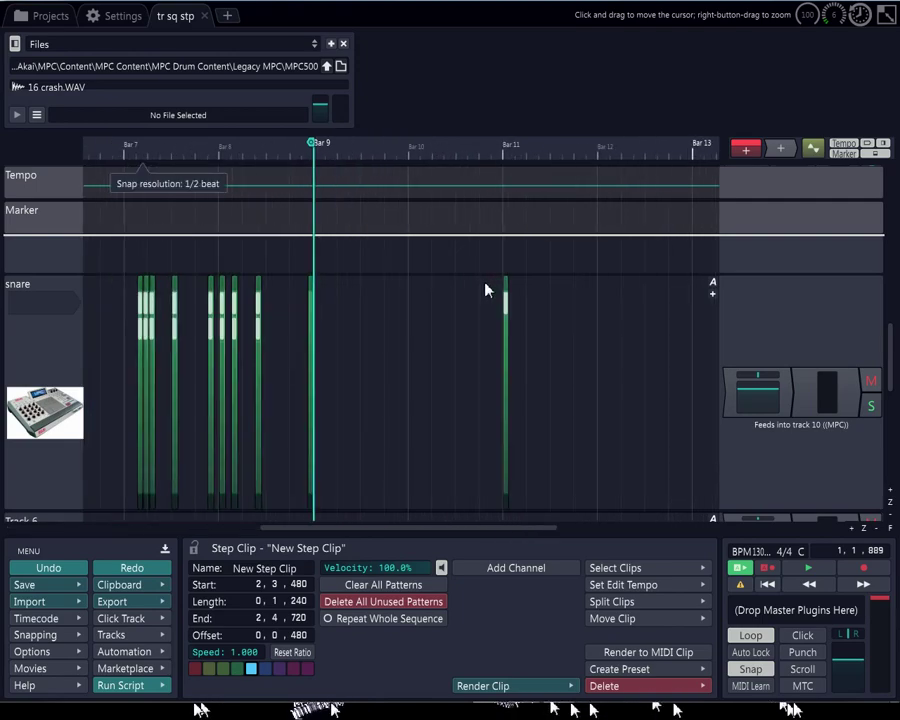
left_click_drag(519, 291, 382, 317)
scroll(321, 310, "down", 5)
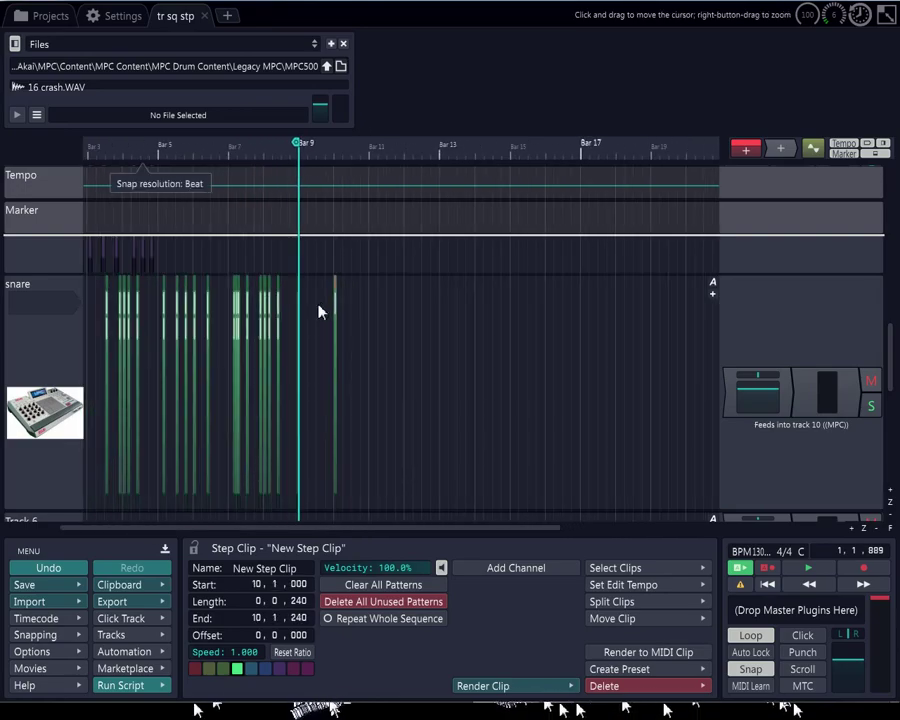
- Shorten the empty snare clip at the start of bar 1 to a length of 0, 0, 240
scroll(106, 307, "up", 6)
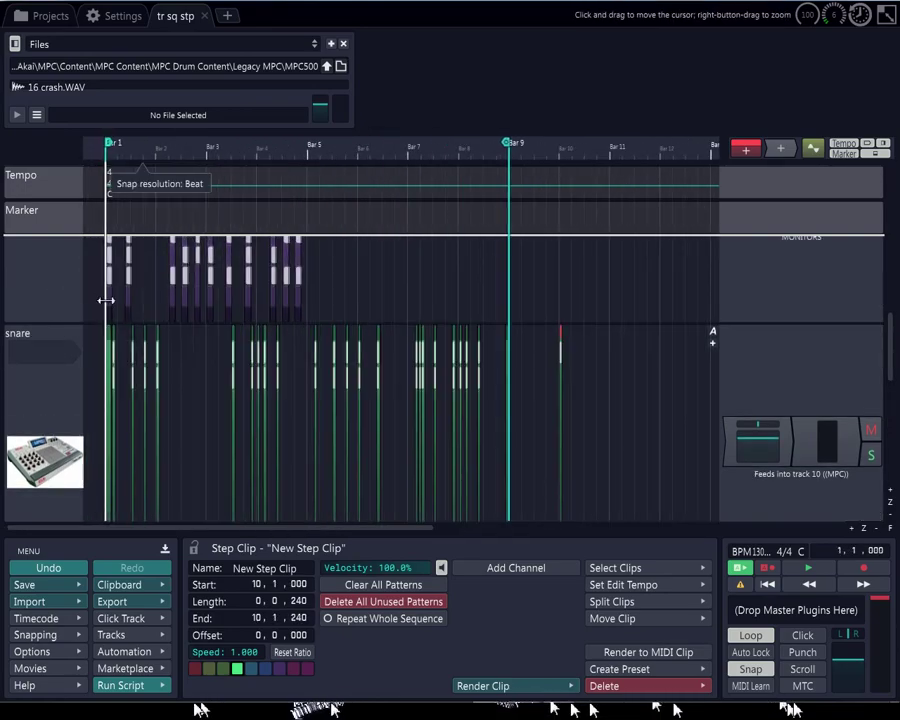
scroll(121, 312, "up", 3)
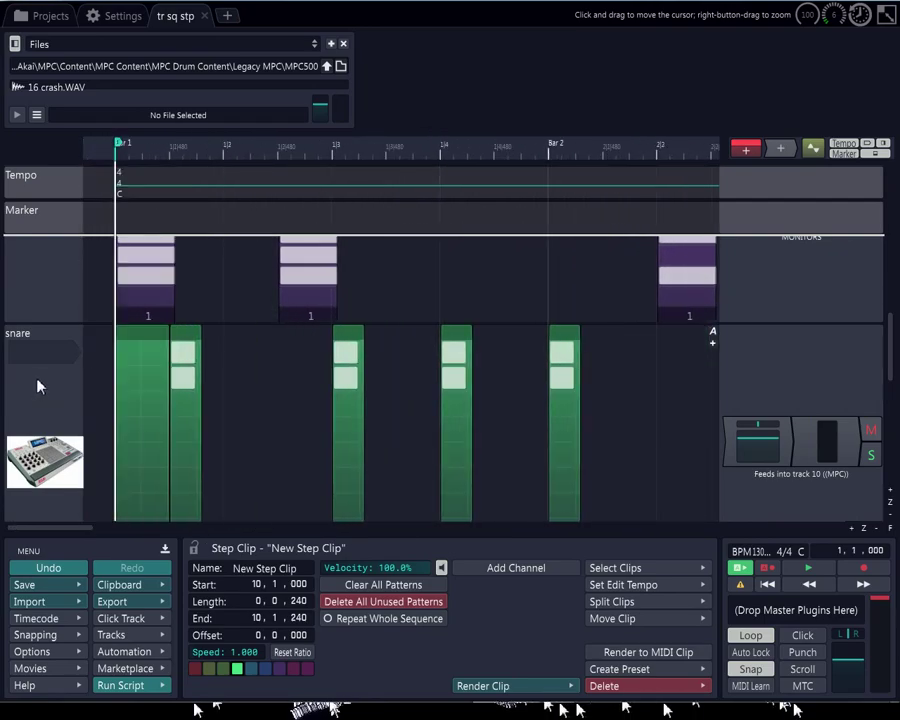
left_click(158, 333)
left_click_drag(161, 334, 180, 342)
left_click(164, 336)
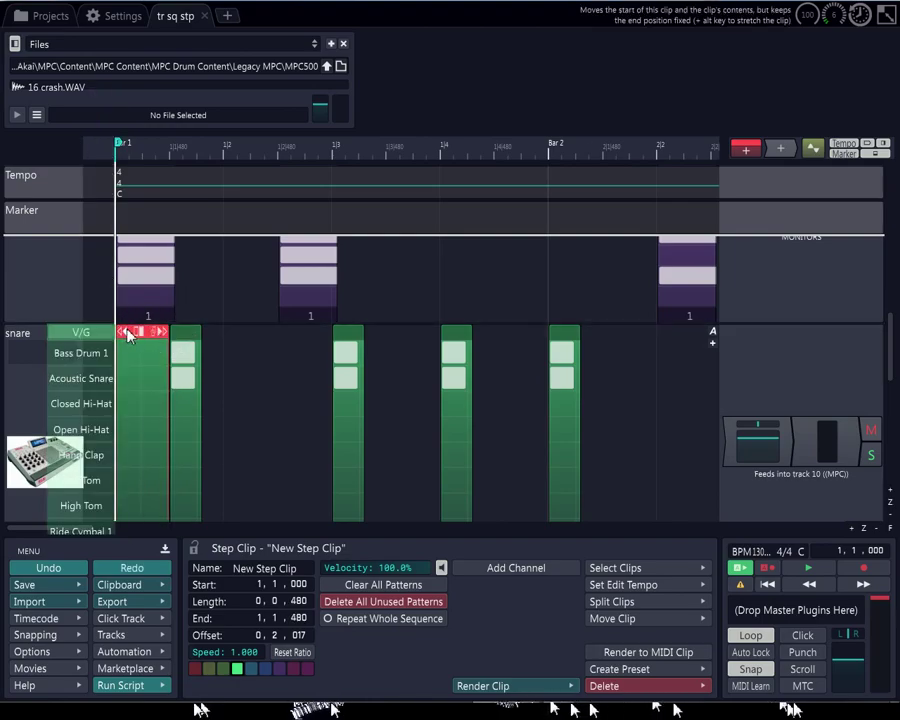
left_click_drag(157, 342, 136, 345)
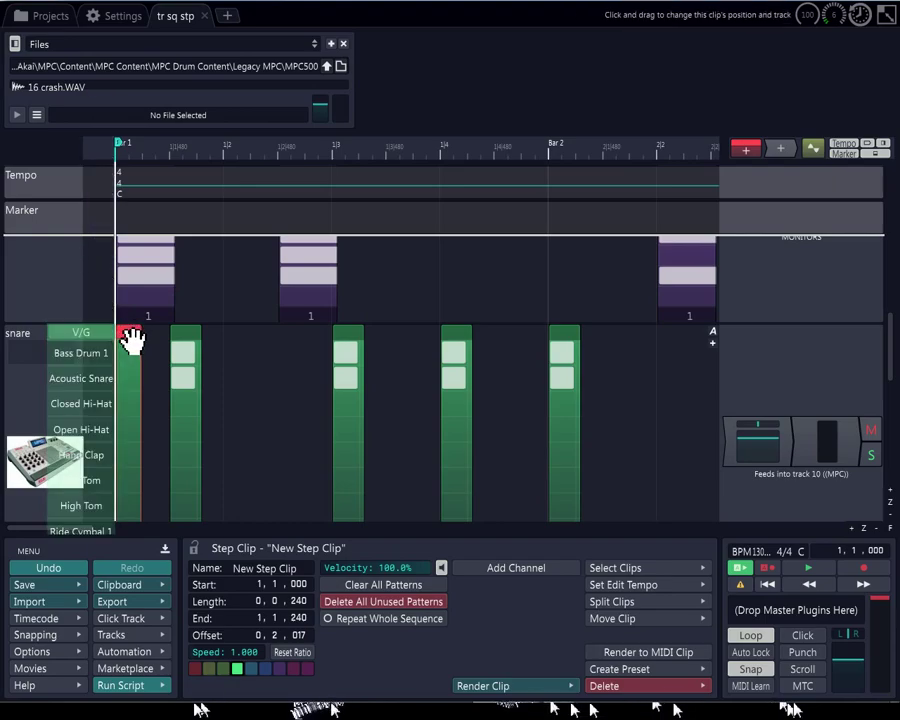
- Shrink the snare track's height and compare its clips with Track 4's synth clips across bars 1 to 10
double_click(128, 337)
scroll(125, 337, "down", 3)
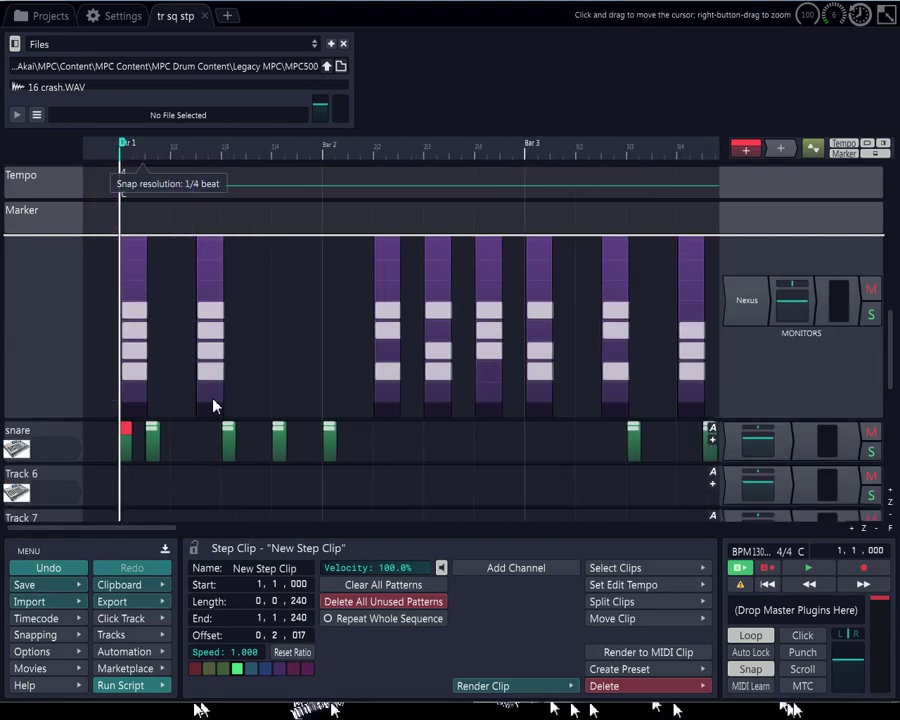
scroll(645, 442, "down", 6)
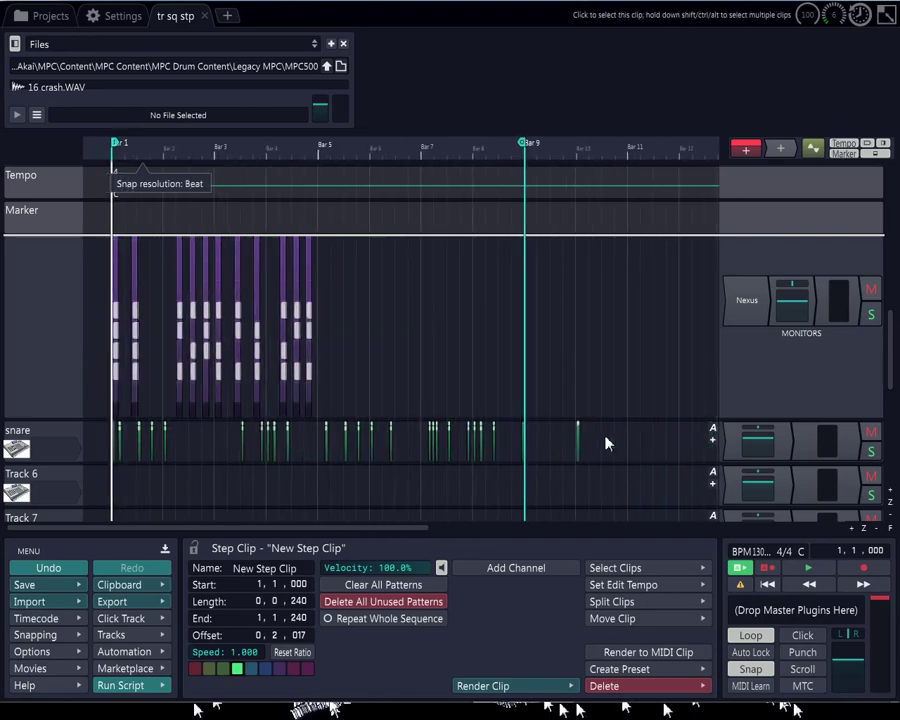
- Move the empty snare clip just before bar 9 earlier so that it starts at 8, 4, 705
scroll(508, 441, "up", 5)
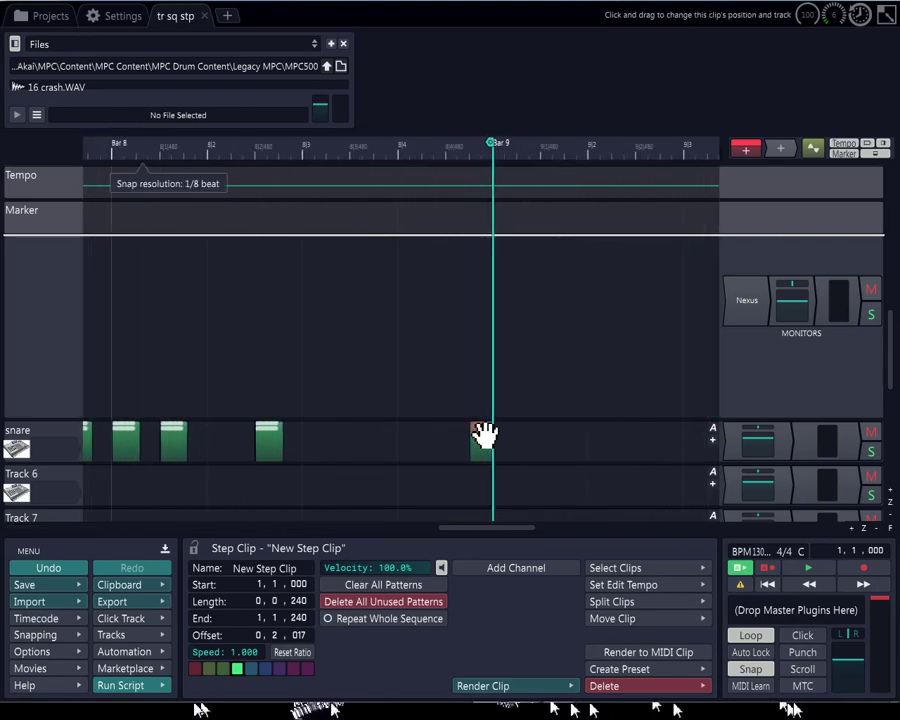
left_click(485, 435)
scroll(485, 437, "up", 2)
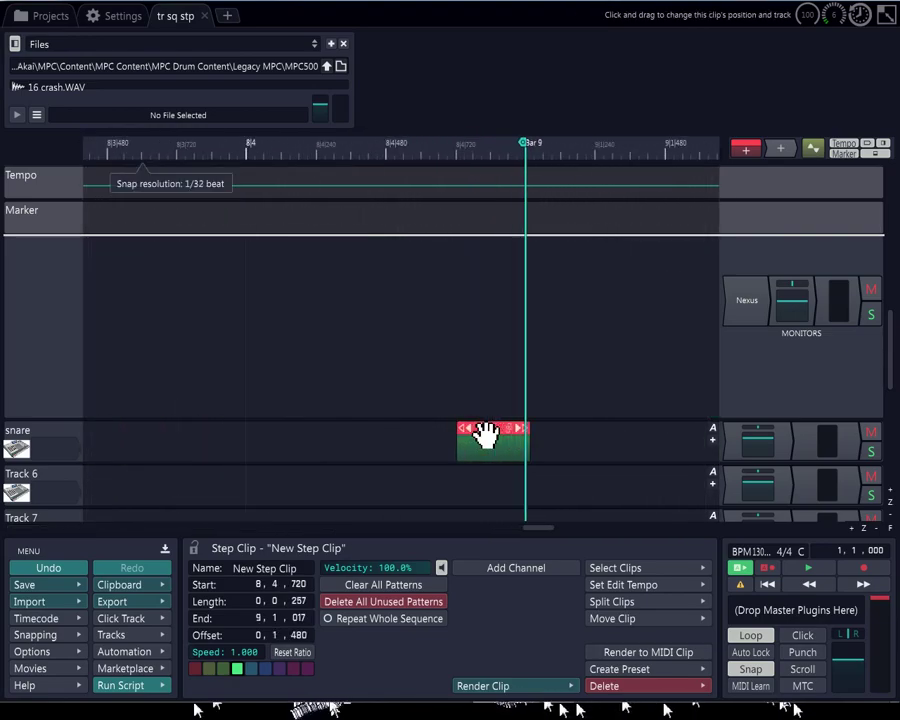
left_click(483, 437)
left_click_drag(483, 437, 491, 433)
scroll(476, 437, "up", 1)
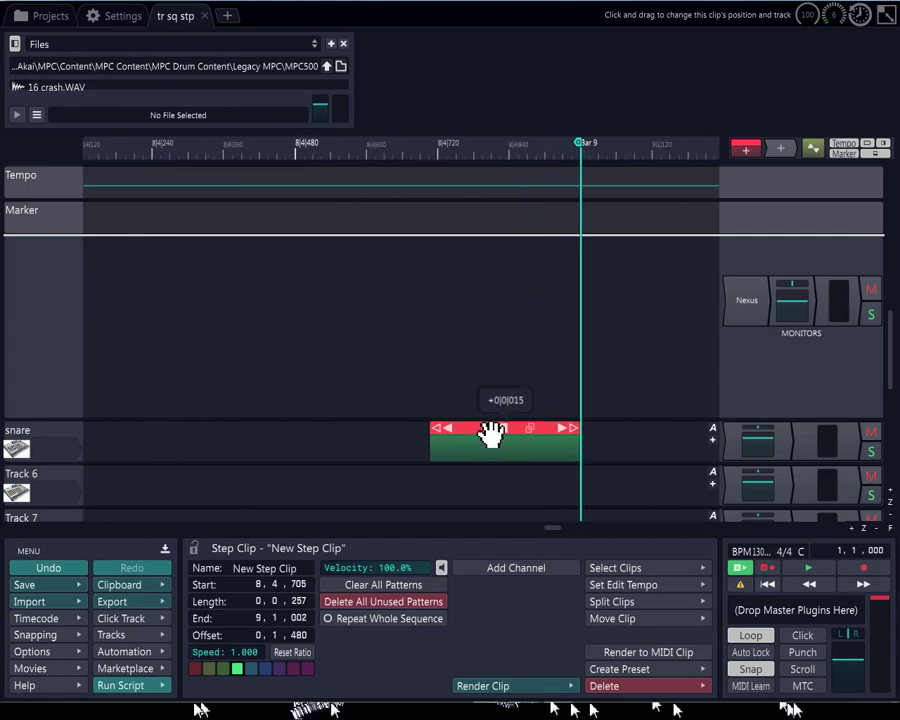
scroll(491, 433, "down", 4)
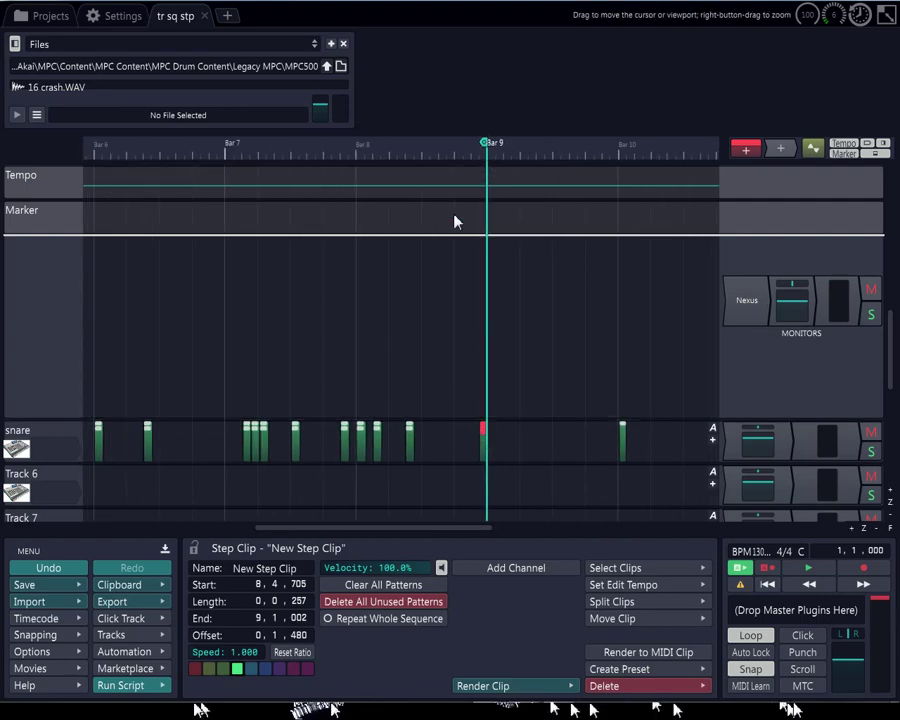
- Inspect the start and length of individual snare clips at bars 8, 1 and 2 and their spread up to bar 9
left_click(410, 437)
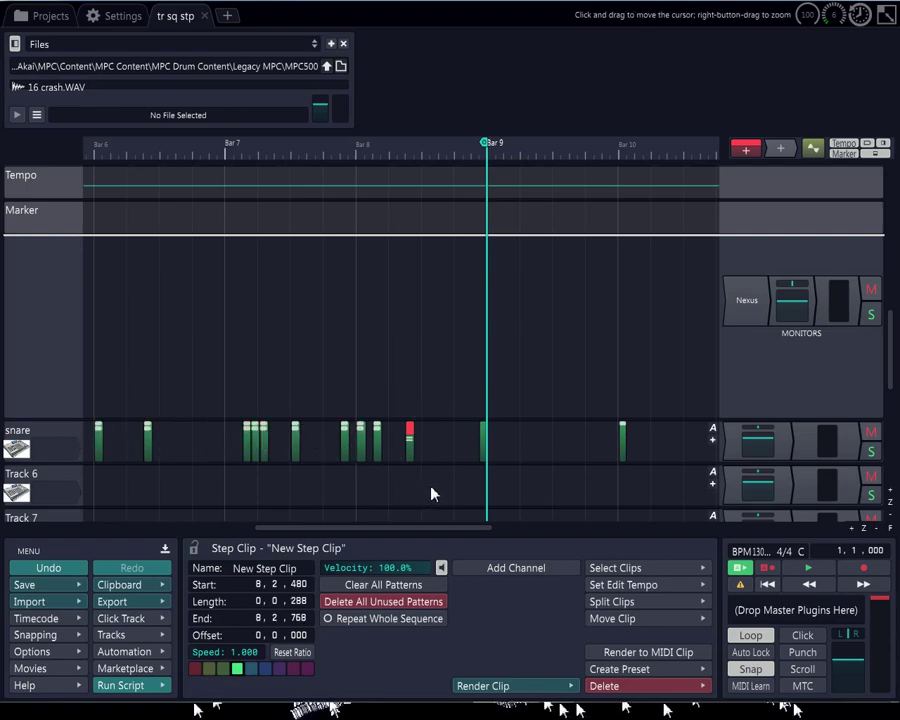
left_click_drag(478, 527, 214, 537)
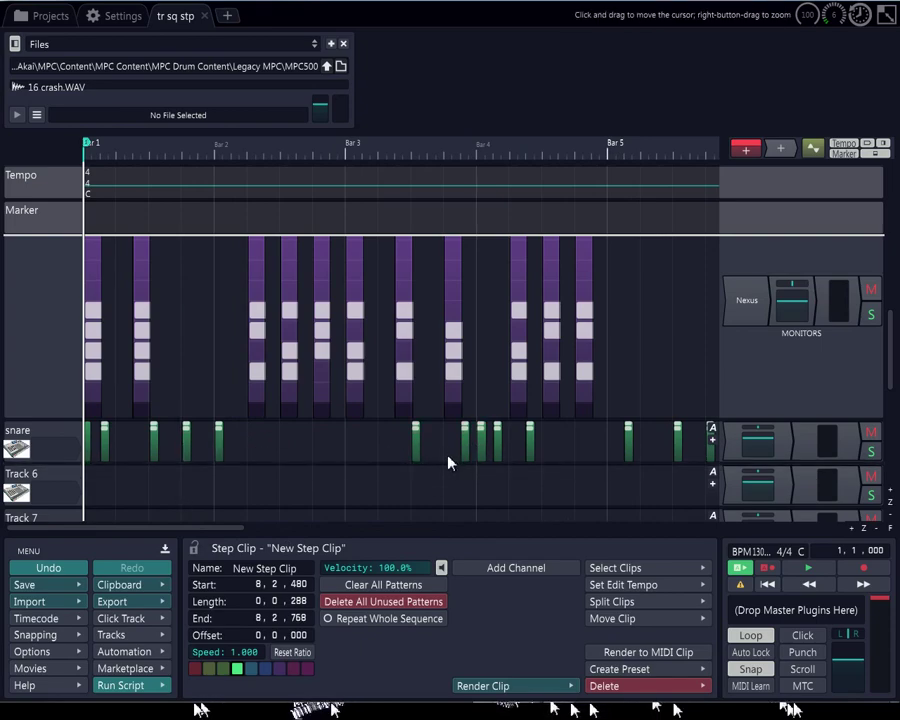
left_click(91, 434)
scroll(92, 434, "down", 4)
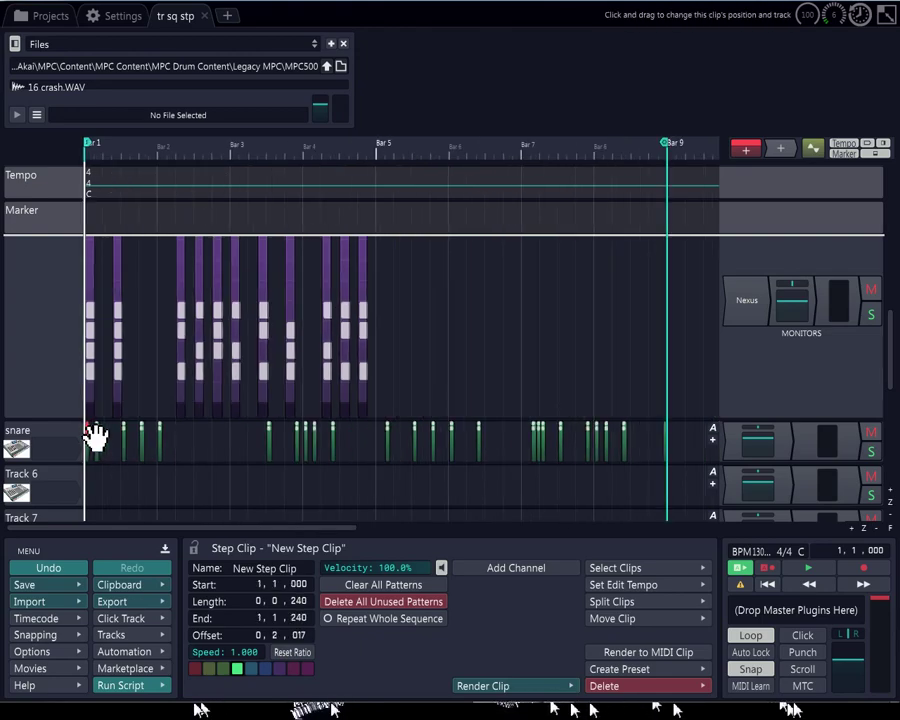
scroll(92, 434, "down", 1)
scroll(444, 450, "up", 2)
scroll(548, 448, "down", 1)
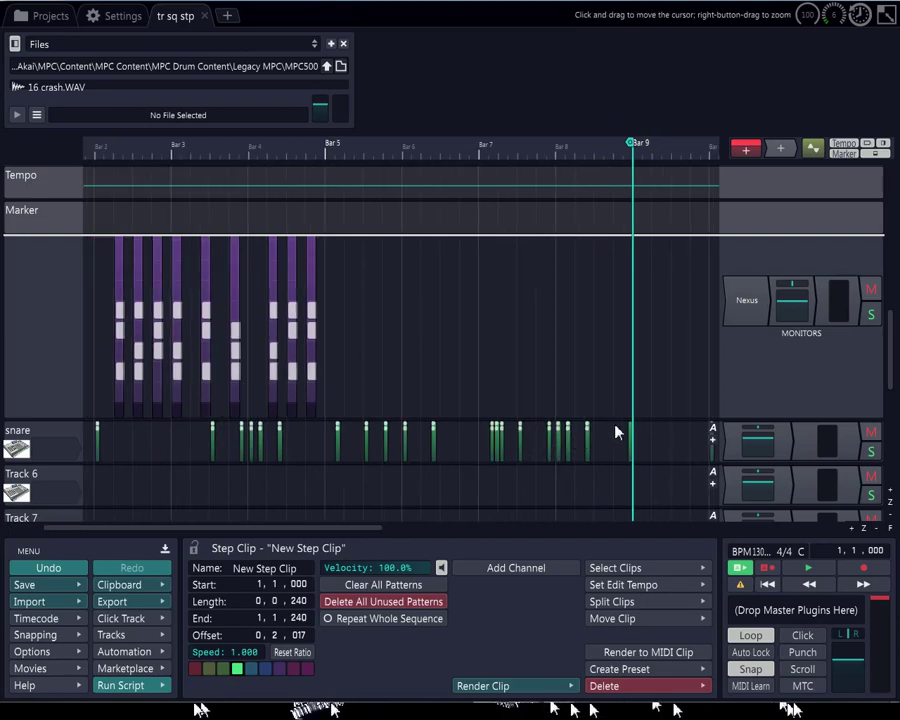
scroll(106, 432, "up", 2)
left_click(104, 432)
scroll(150, 435, "down", 1)
scroll(160, 435, "down", 2)
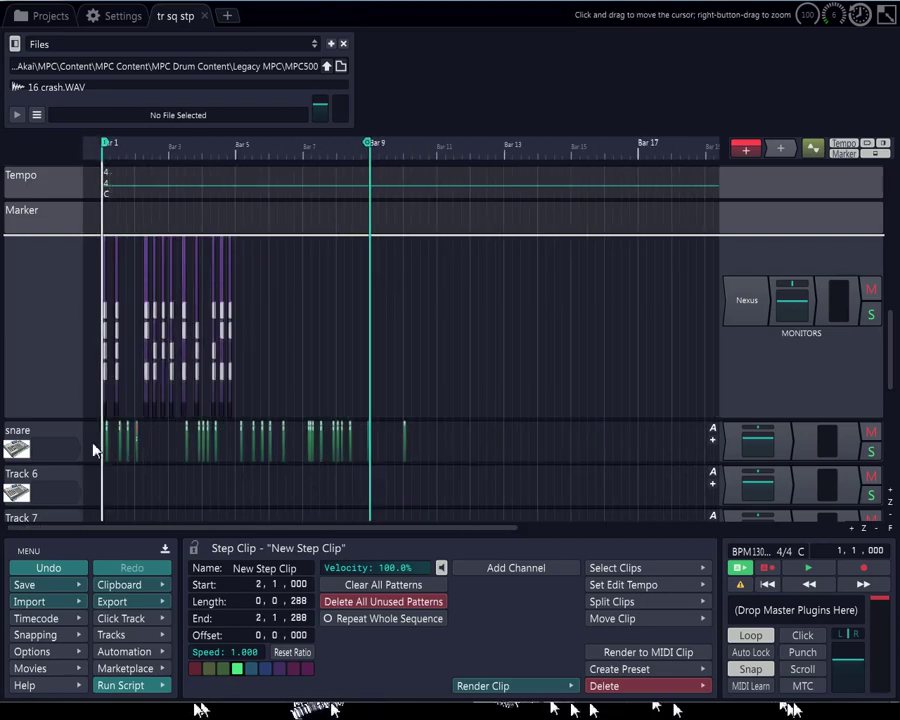
- Select the range of snare clips from the first clip at bar 1 through the empty clip ending at bar 9
scroll(120, 460, "up", 1)
scroll(115, 452, "up", 3)
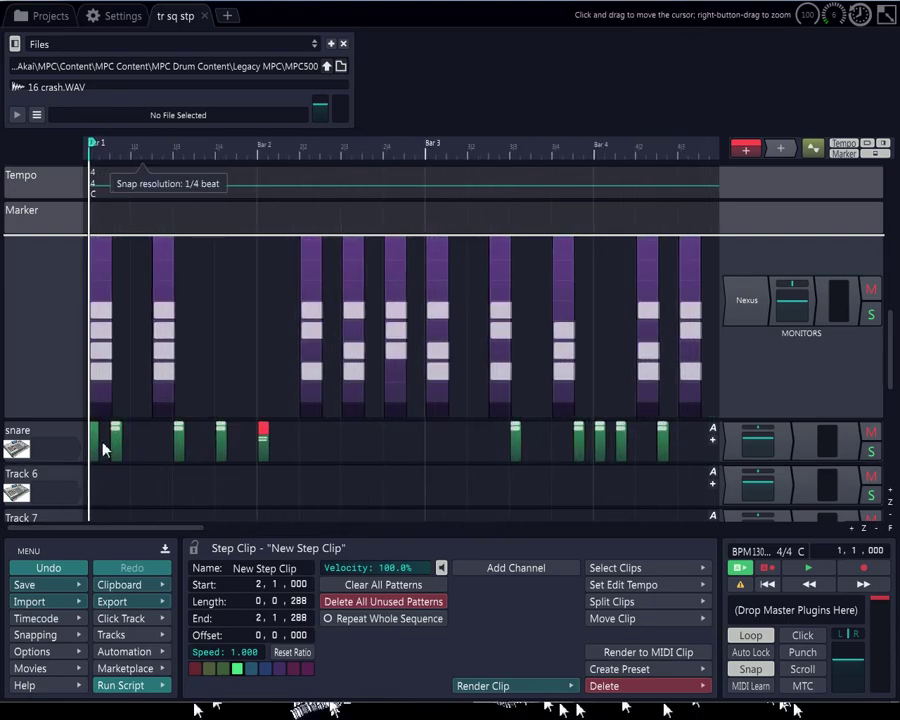
scroll(331, 436, "down", 4)
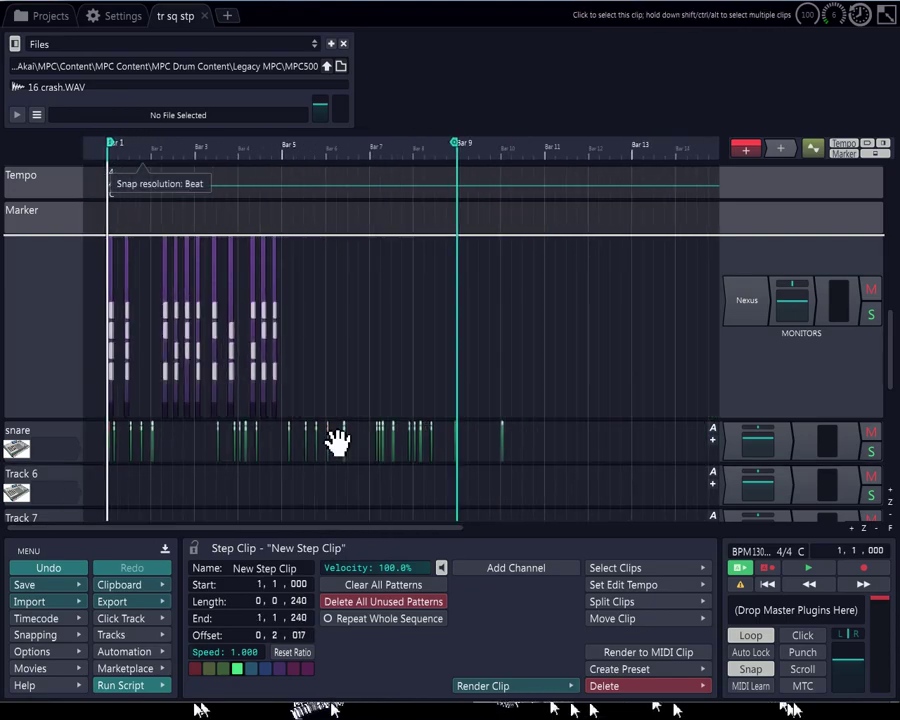
scroll(286, 442, "up", 2)
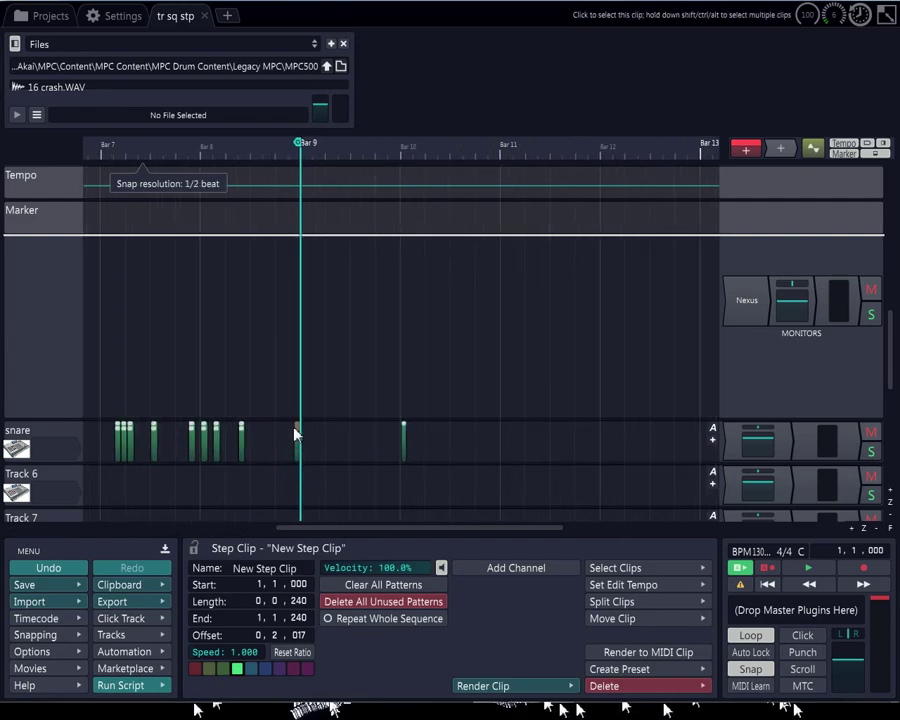
left_click(302, 436, "shift")
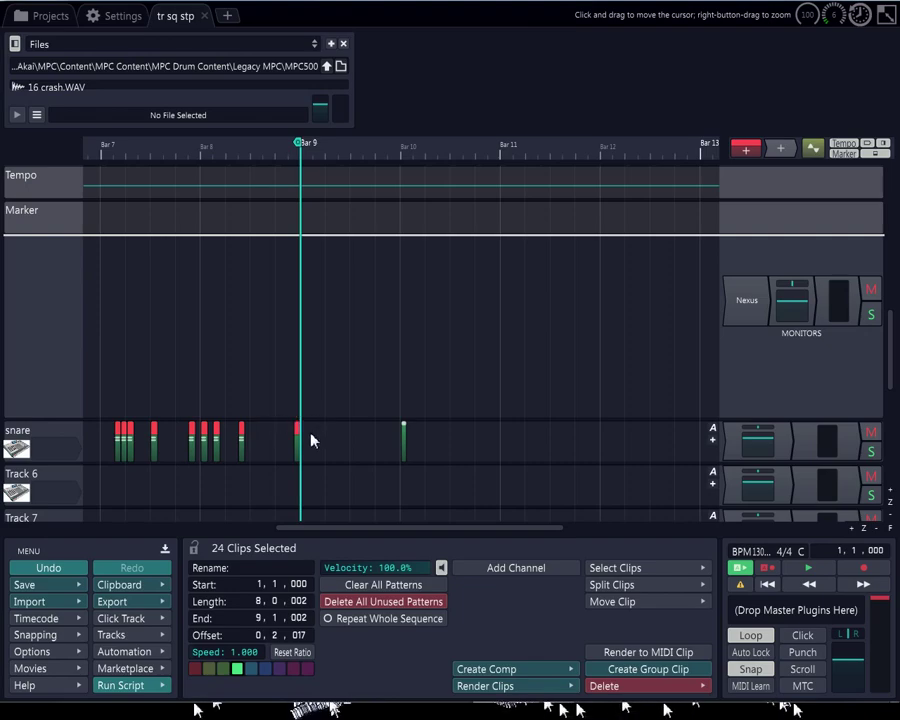
scroll(250, 390, "down", 2)
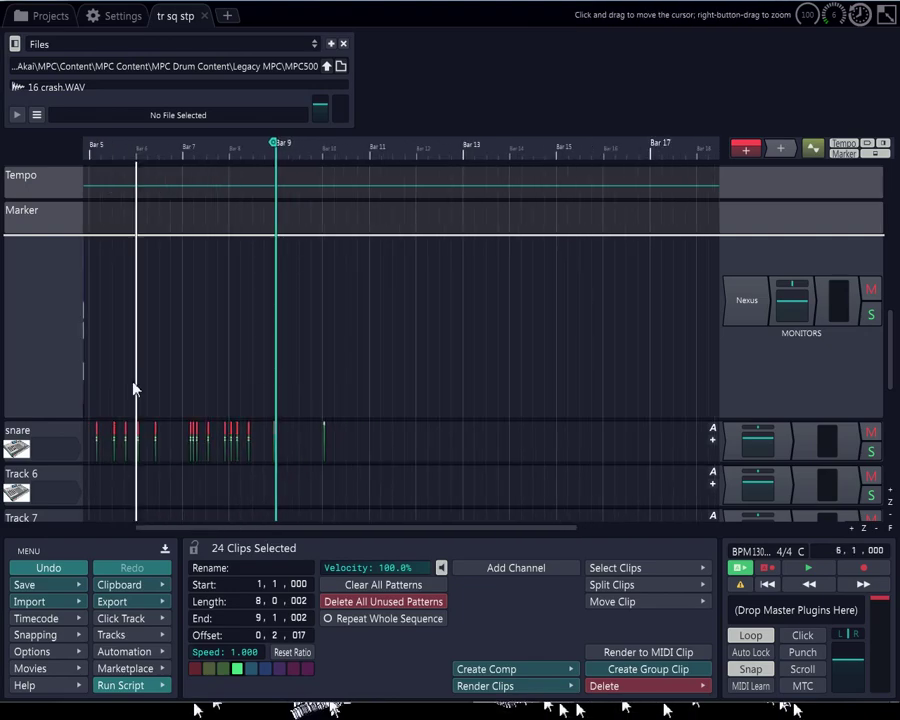
key("Home")
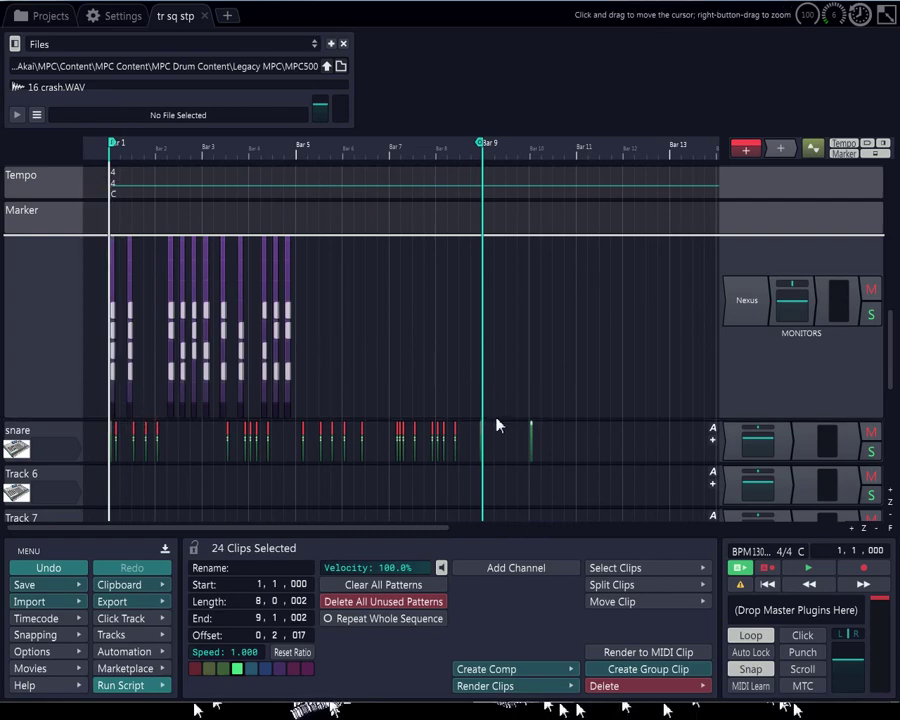
left_click_drag(502, 440, 82, 463)
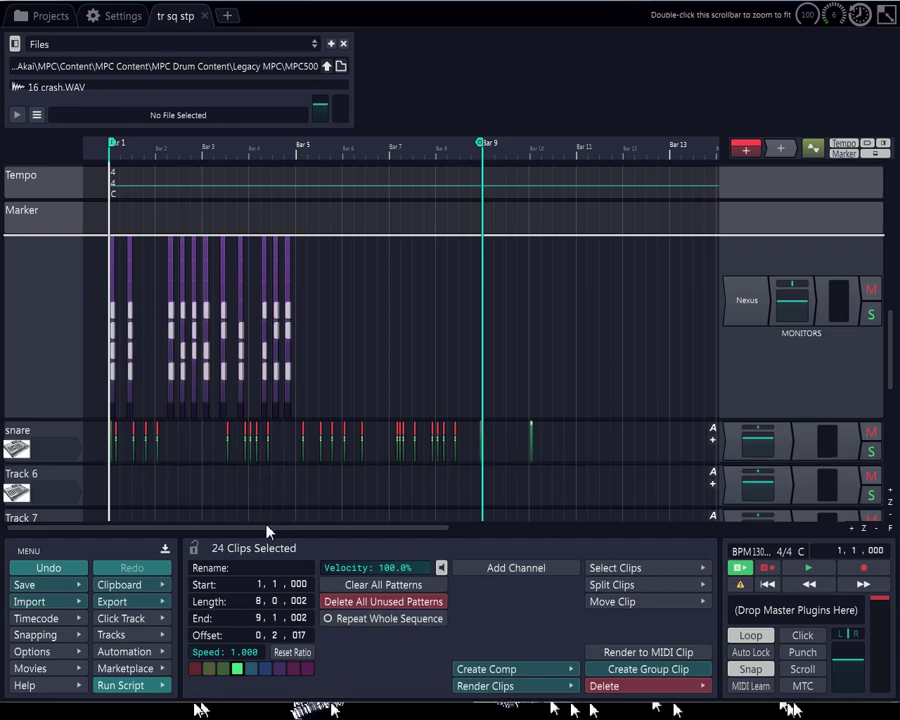
left_click_drag(267, 528, 179, 508)
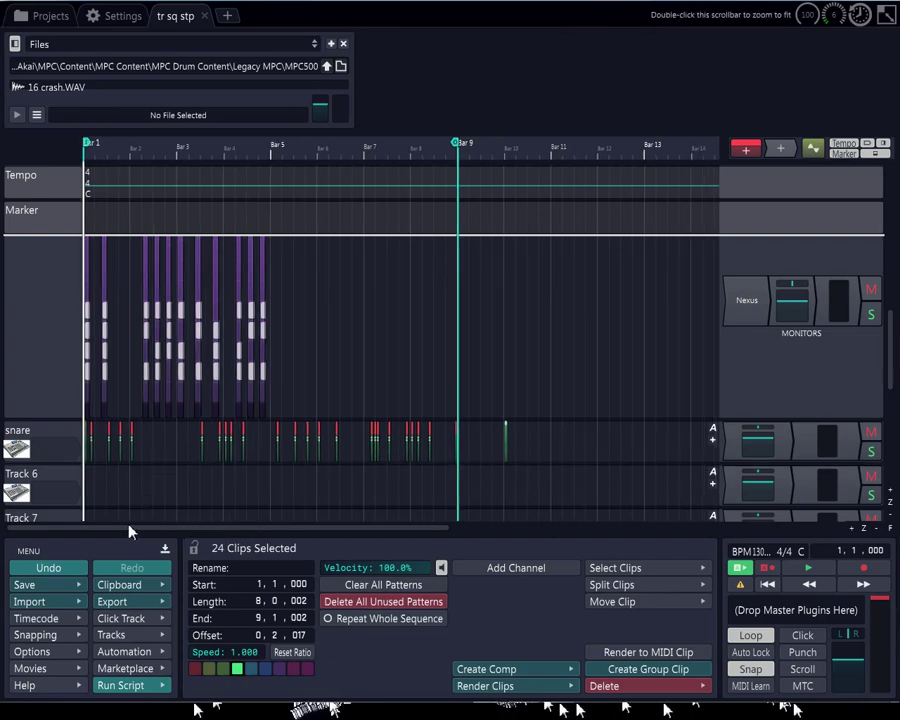
- Reselect only the empty snare clip at the start of bar 1 and compare it with the clips up to bar 9
scroll(93, 430, "up", 2)
scroll(93, 430, "up", 1)
left_click(93, 430)
scroll(93, 430, "down", 1)
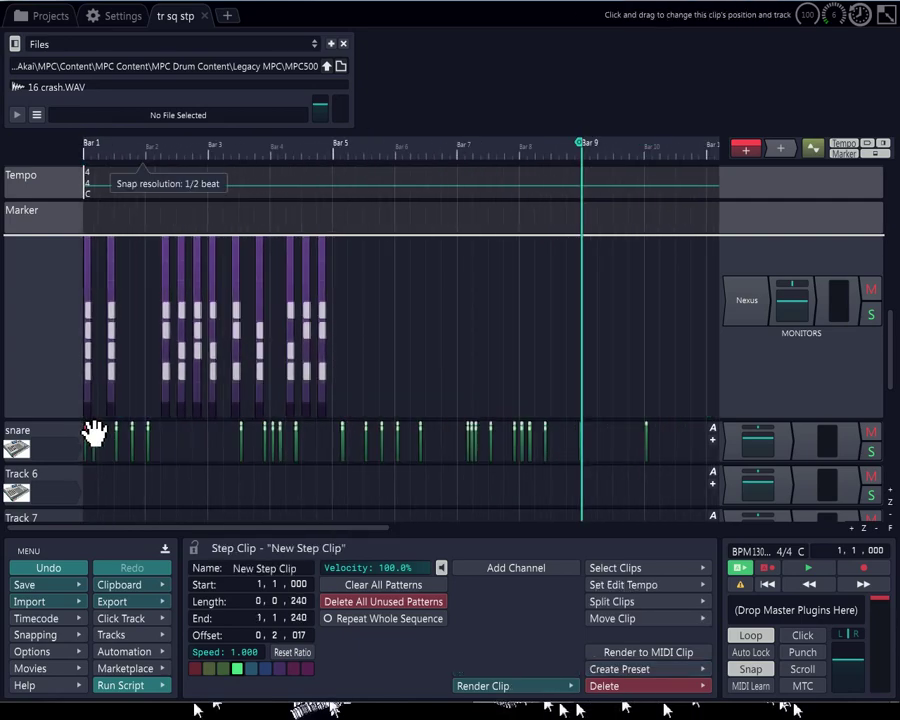
scroll(76, 432, "up", 3)
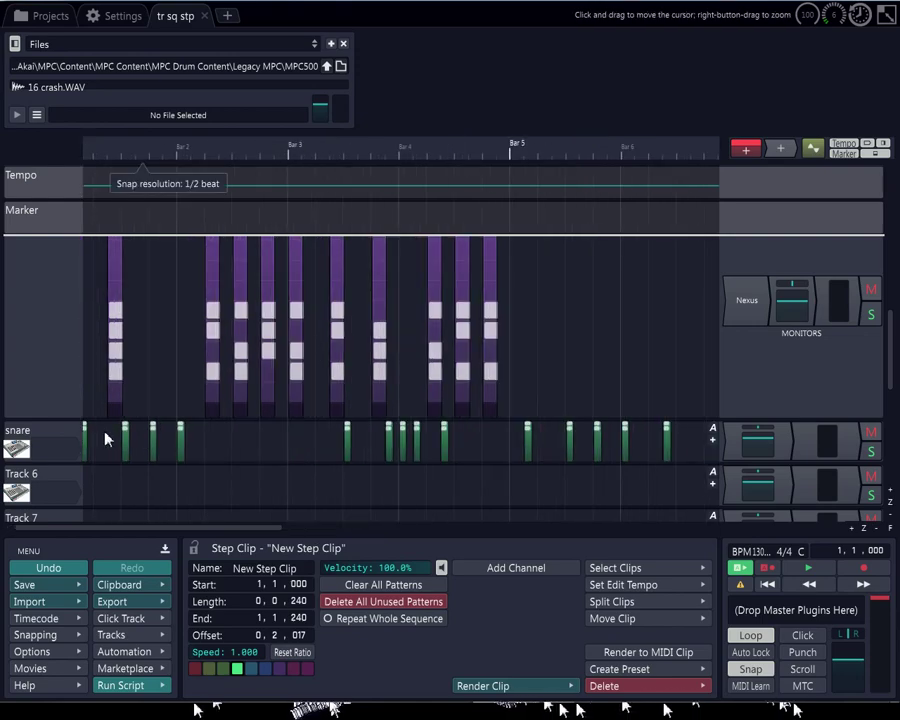
scroll(392, 447, "down", 2)
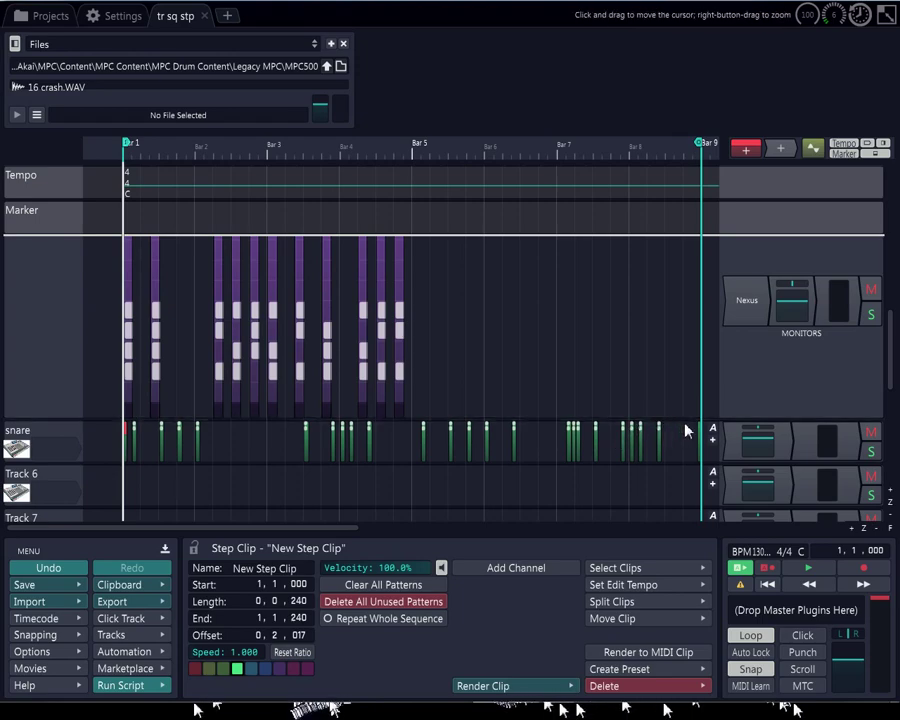
scroll(699, 452, "down", 2)
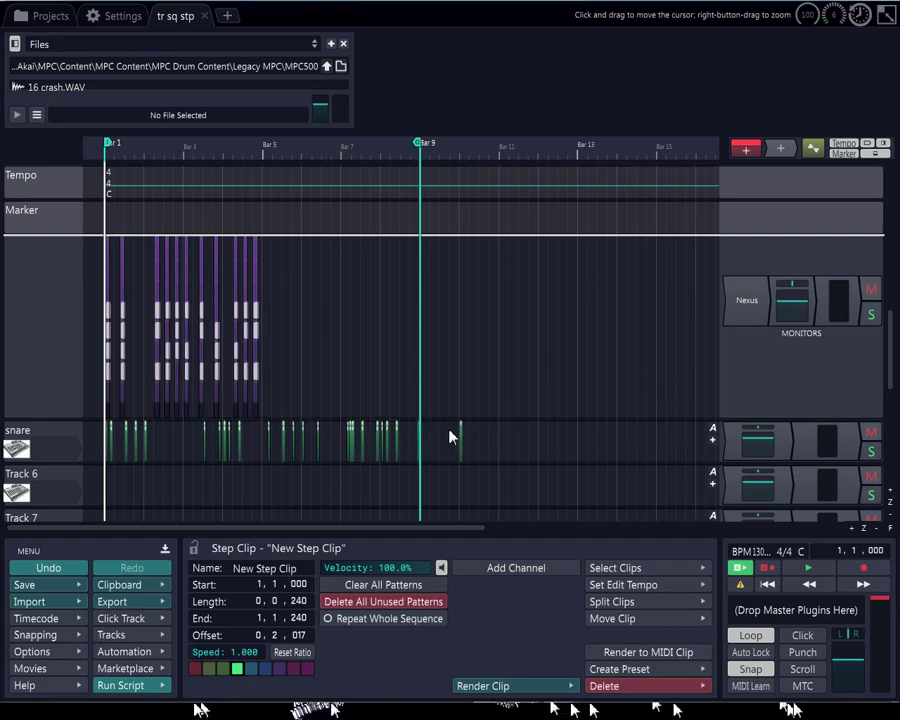
- Merge all snare clips between bar 1 and bar 9 into one group clip, leaving out the clip at bar 10
mouse_move(446, 436)
left_mouse_down()
mouse_move(110, 448)
mouse_move(100, 456)
mouse_move(440, 455)
left_mouse_up()
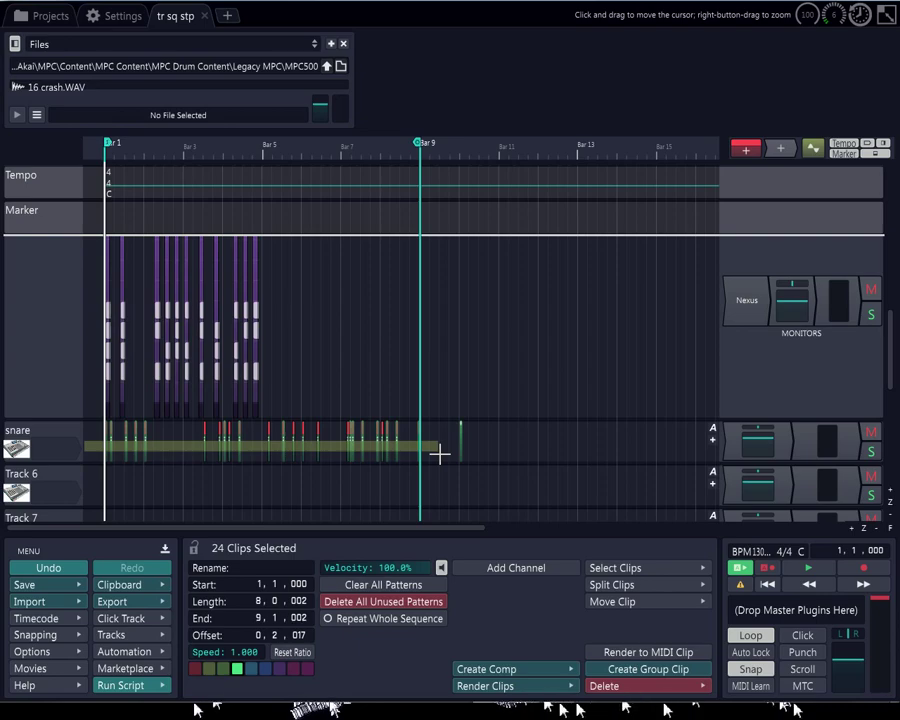
left_click_drag(440, 454, 440, 455)
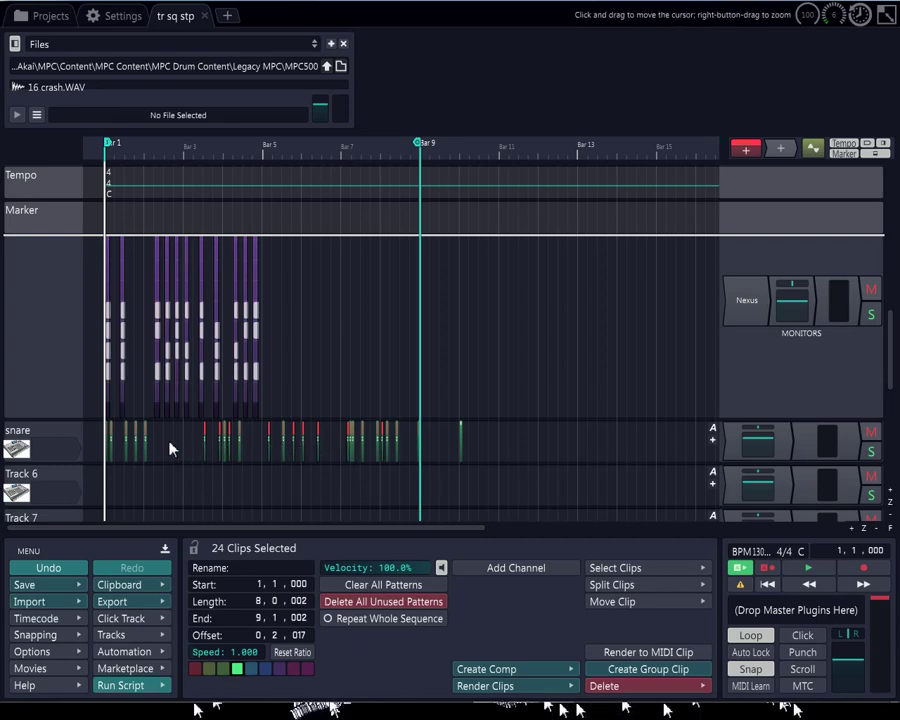
scroll(141, 441, "up", 3)
scroll(141, 441, "down", 3)
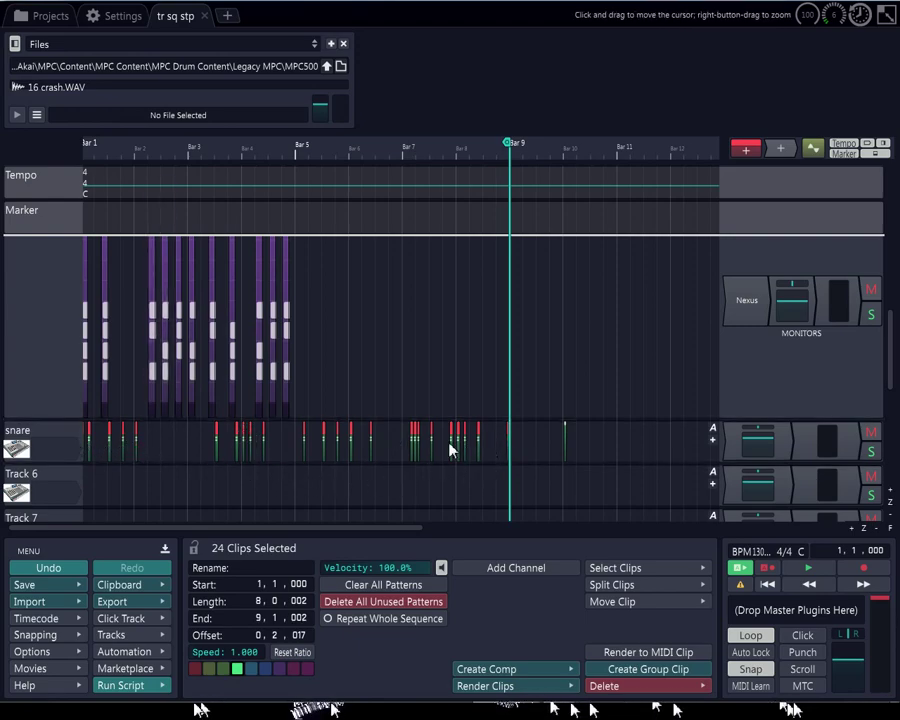
scroll(445, 449, "down", 4)
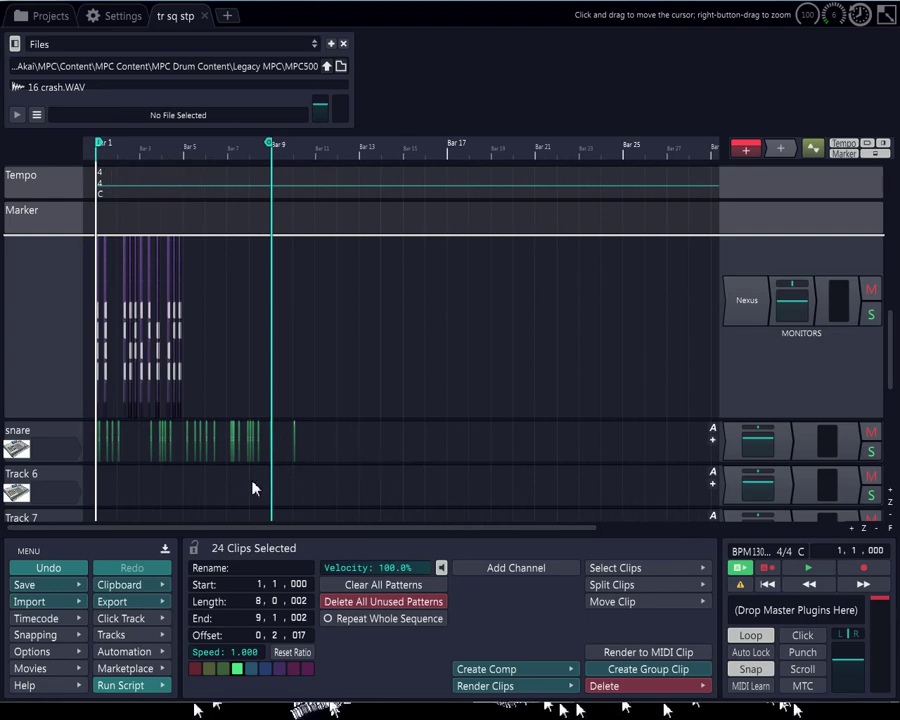
scroll(252, 485, "up", 5)
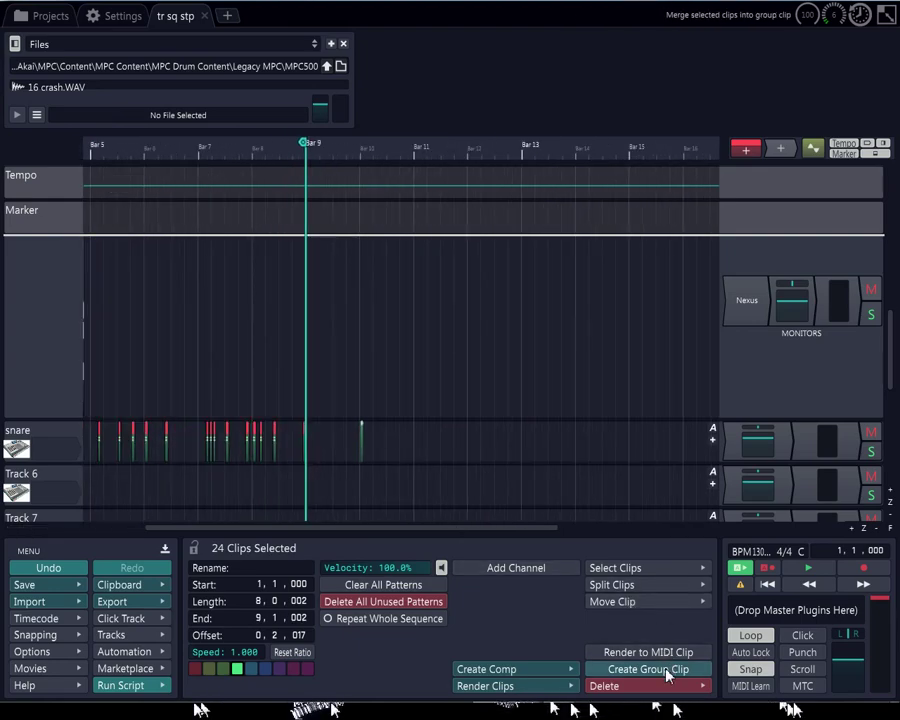
scroll(313, 461, "up", 2)
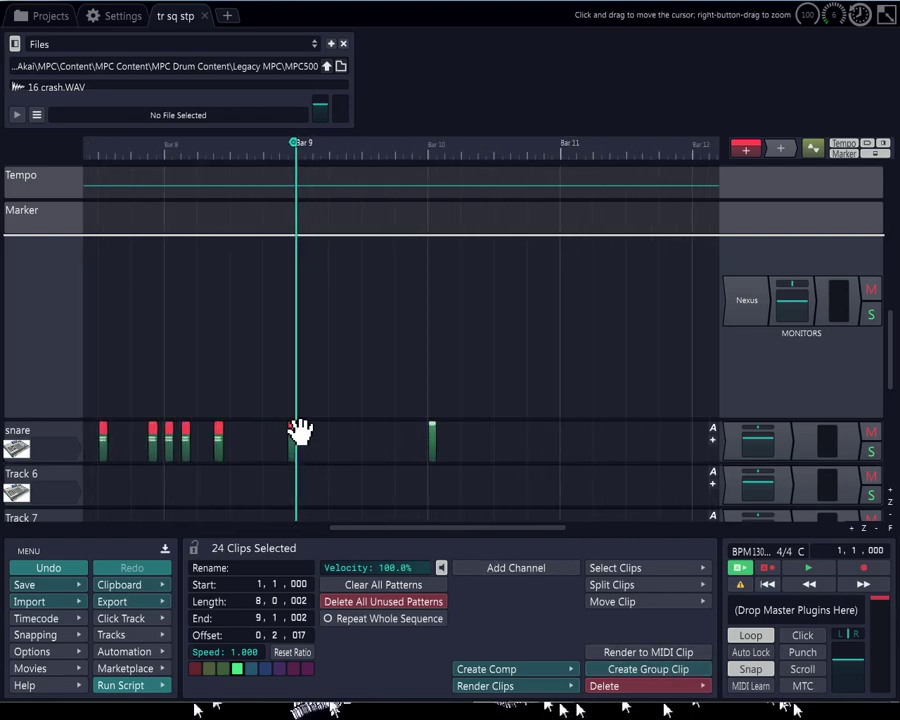
left_click(628, 674)
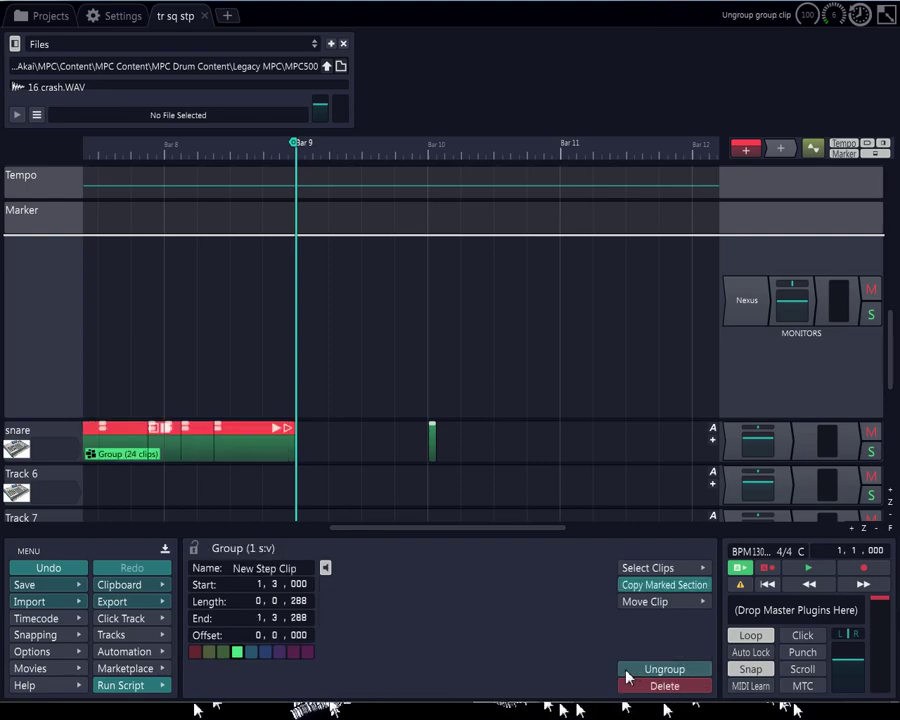
scroll(221, 428, "up", 5)
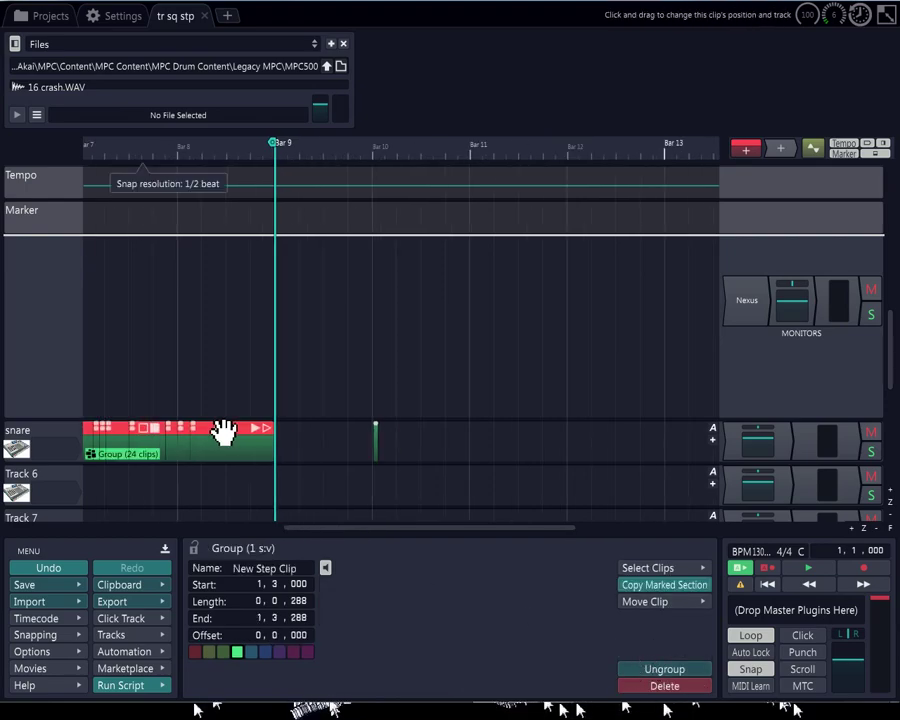
scroll(225, 430, "down", 3)
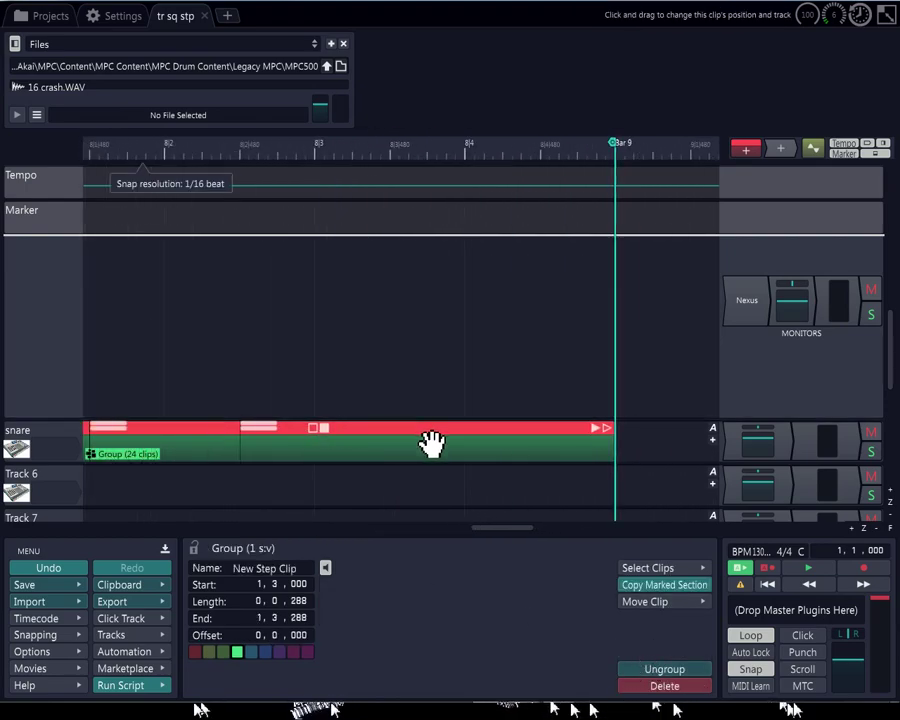
scroll(436, 429, "down", 2)
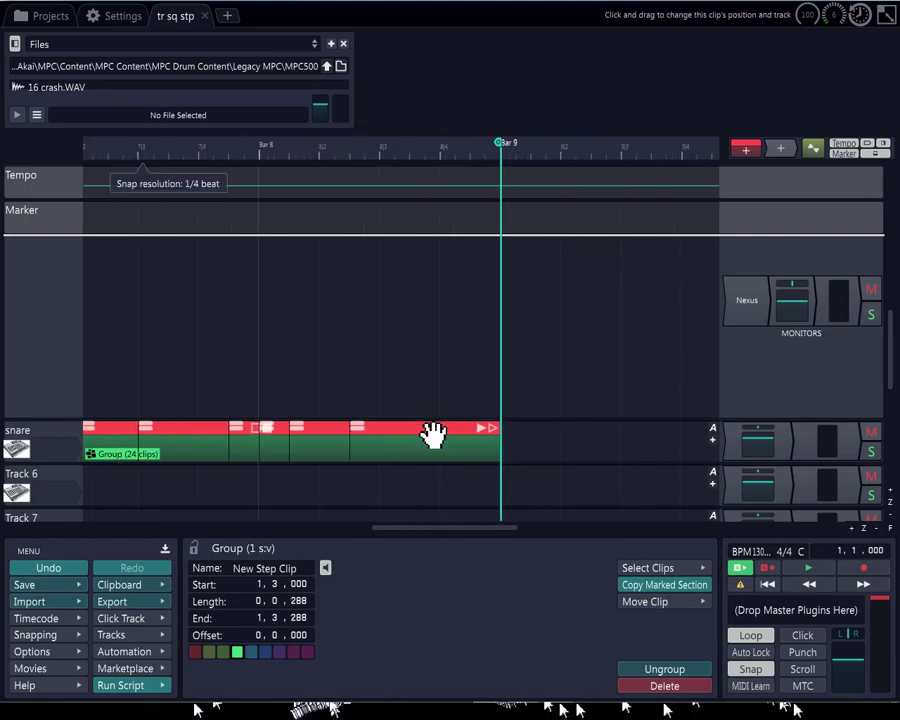
scroll(424, 432, "down", 3)
scroll(427, 437, "down", 6)
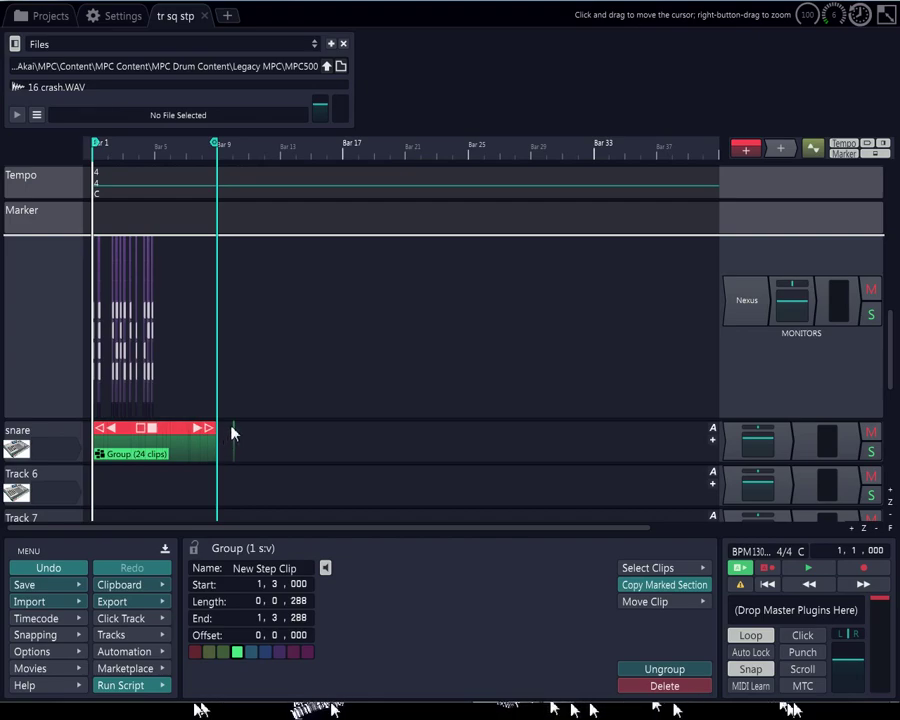
- Select the isolated snare clip at bar 10 and return the playback cursor to the start of bar 1
scroll(235, 425, "up", 2)
scroll(235, 426, "up", 2)
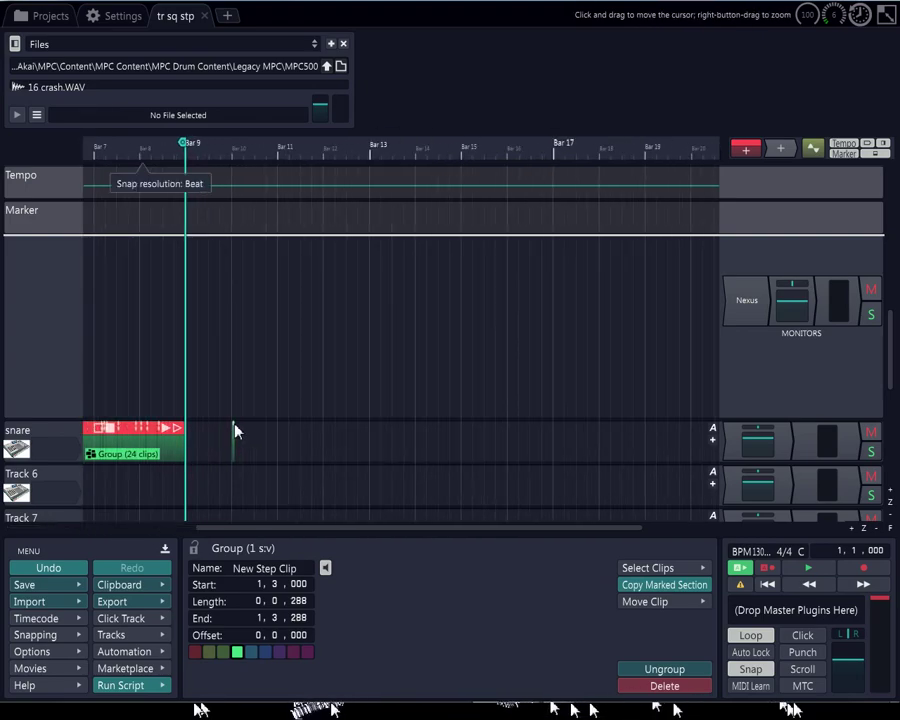
left_click(234, 426)
left_click(312, 302)
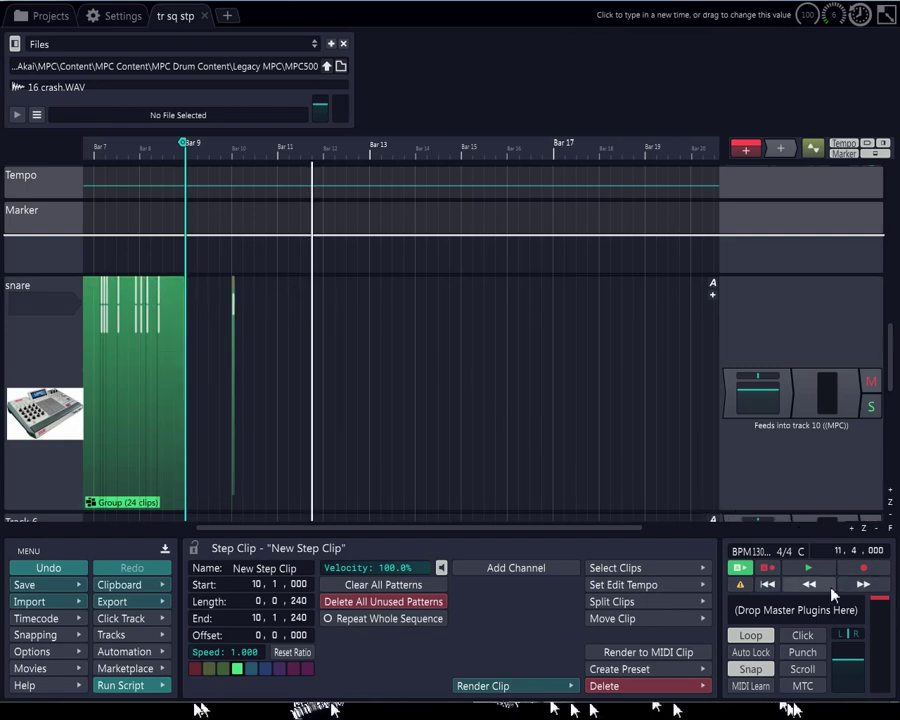
left_click(768, 585)
left_click(768, 585)
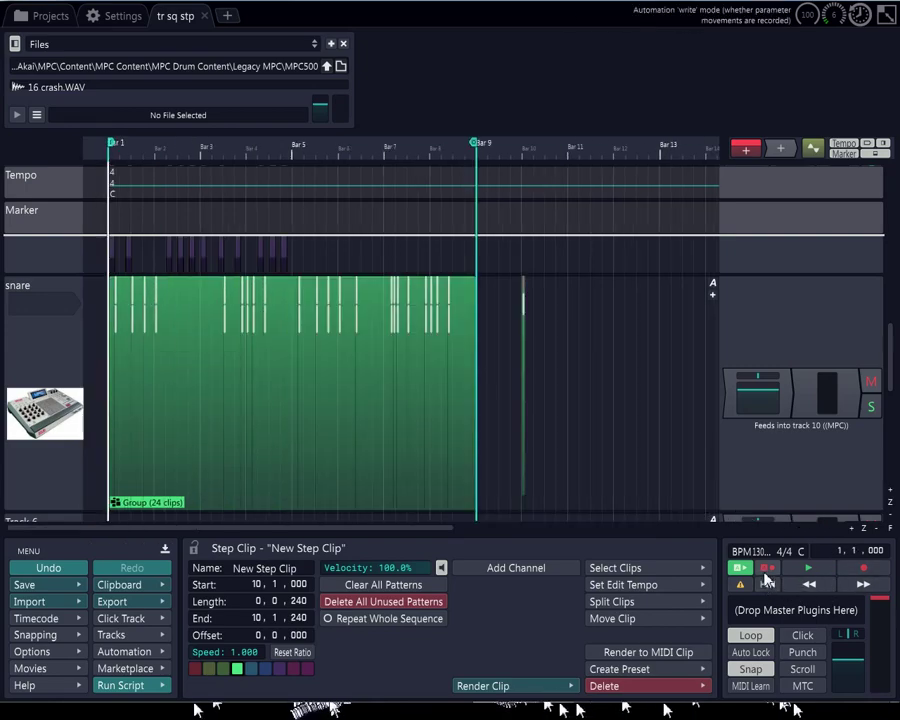
- During loop playback, duplicate the eleven Track 4 synth clips from bars 1–4 so the copies start at bar 5, and stop playback
left_click(809, 567)
left_click_drag(889, 375, 888, 334)
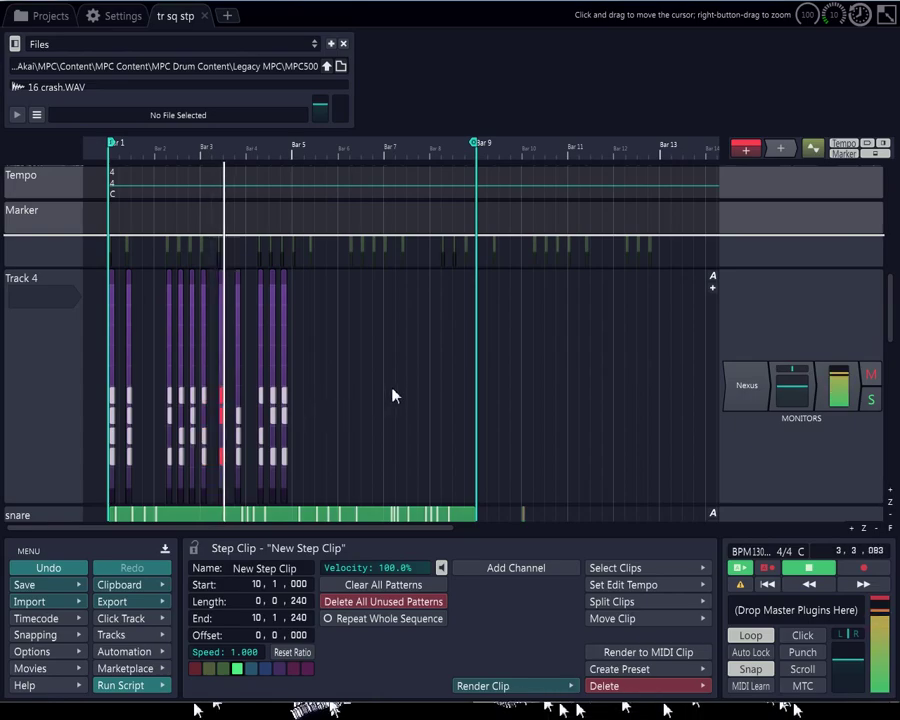
left_click_drag(382, 390, 76, 408)
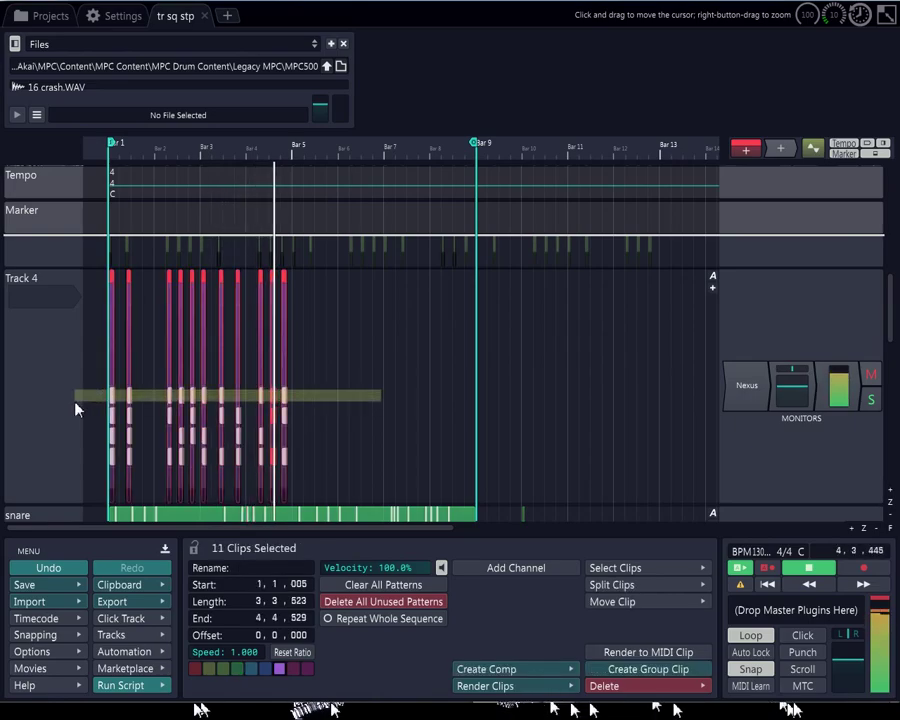
left_click_drag(120, 280, 313, 296)
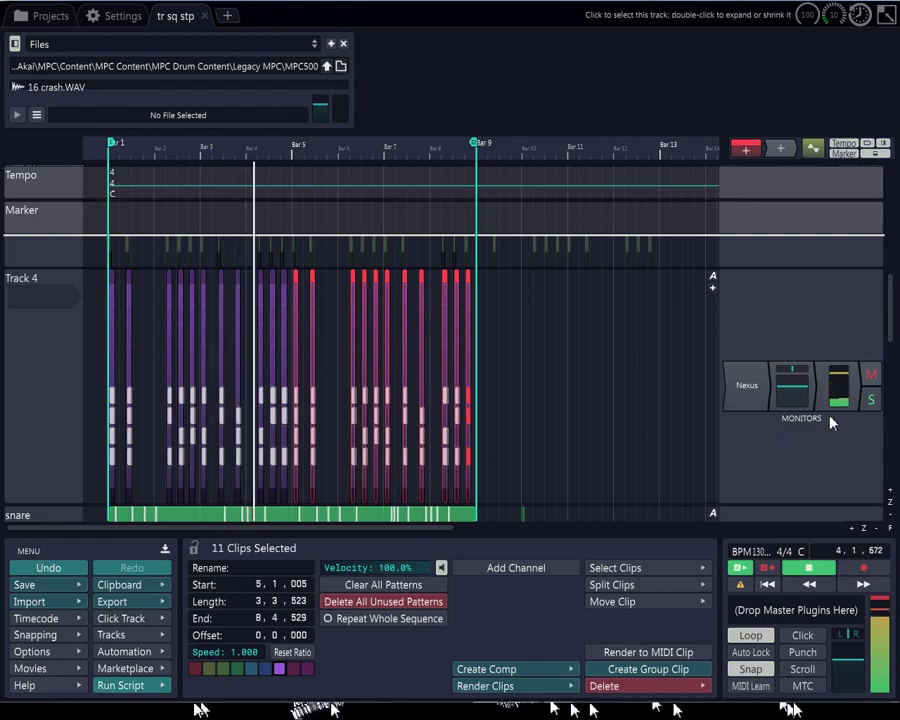
left_click_drag(890, 342, 894, 492)
left_click(813, 577)
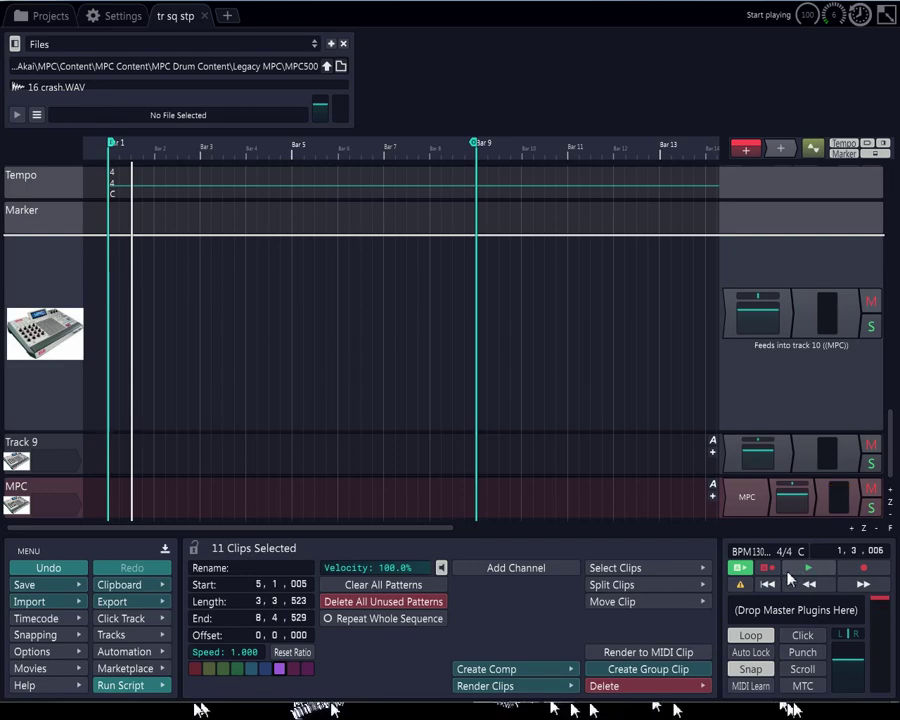
- Select the snare group clip between bars 1 and 9 and shrink the snare track's height
scroll(266, 452, "down", 2)
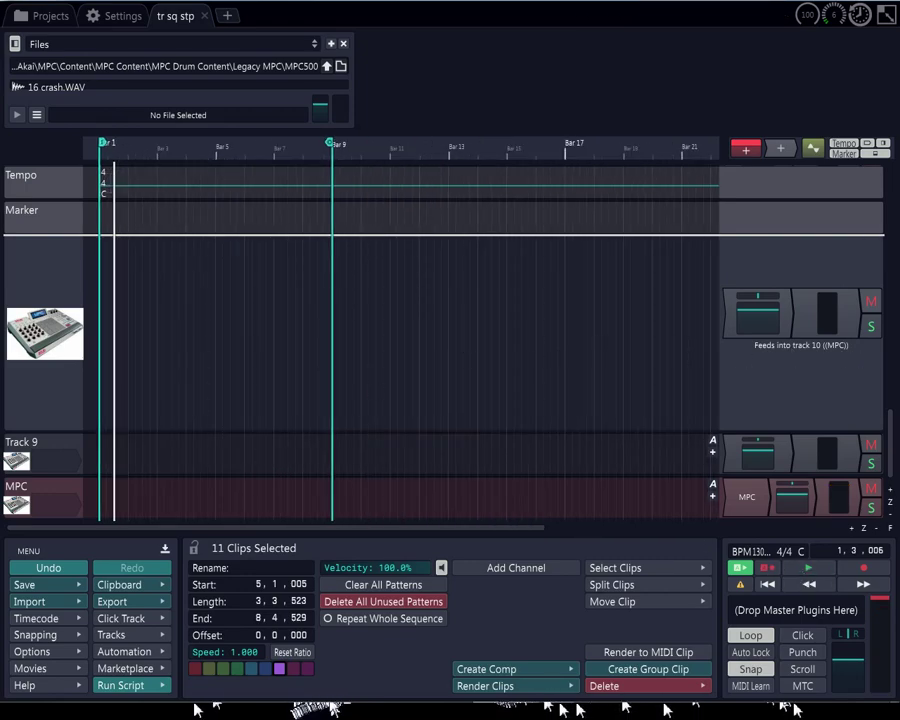
left_click_drag(896, 448, 888, 342)
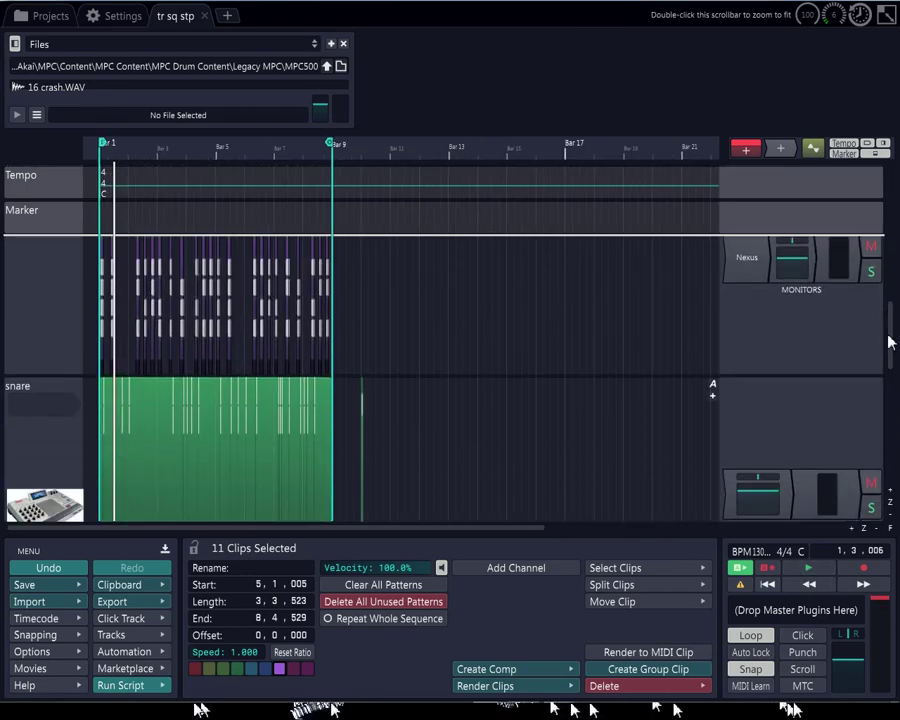
scroll(72, 336, "up", 2)
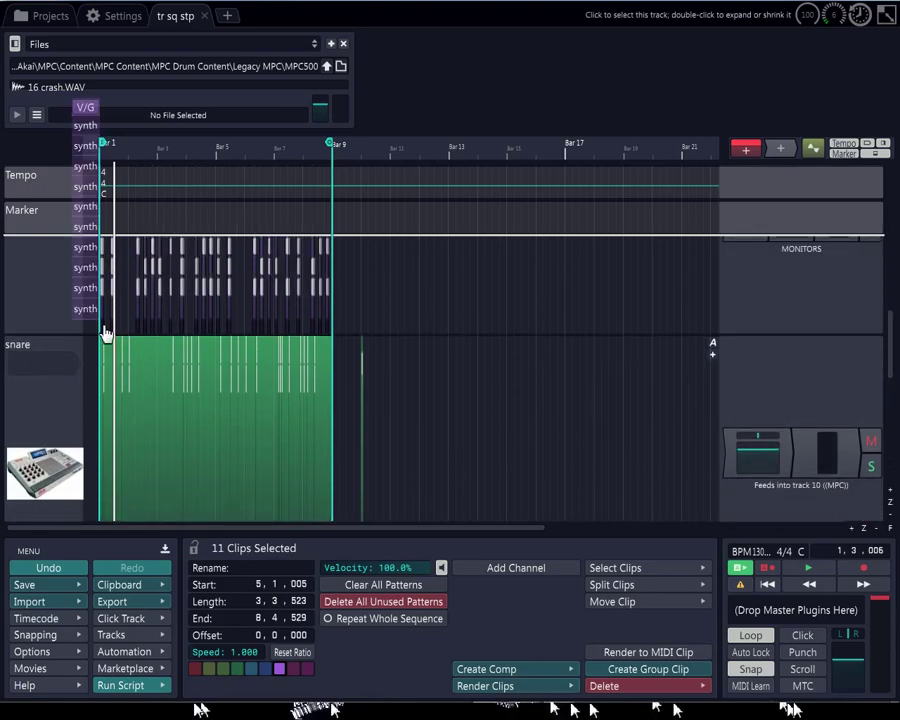
scroll(147, 353, "up", 4)
double_click(146, 353)
scroll(142, 351, "down", 3)
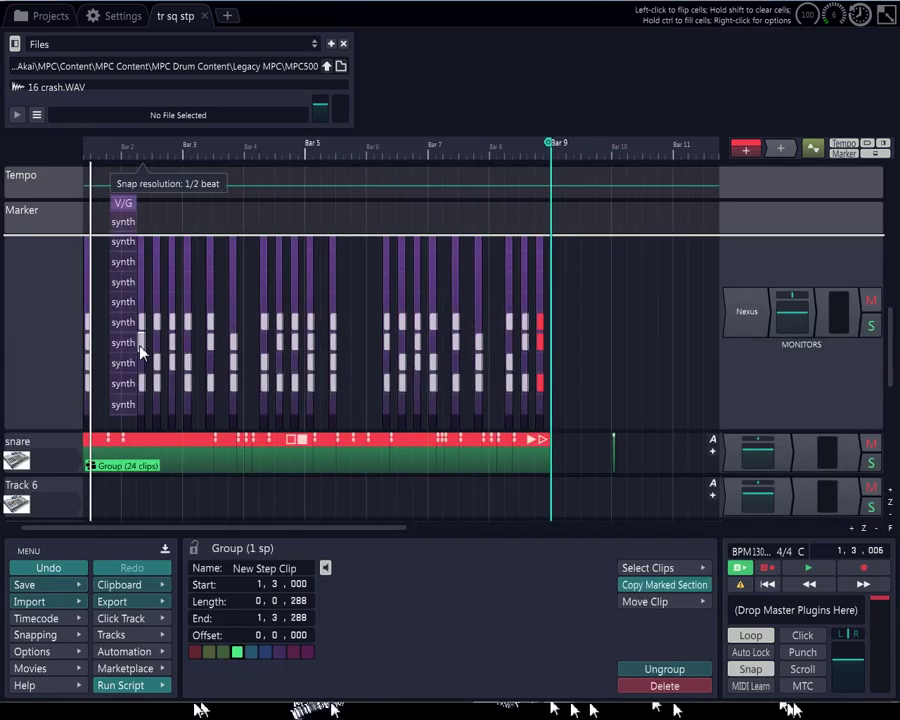
- Test half-beat snapping above the Track 4 clips by moving the playback cursor to bar 5 beat 2 and back to the start of bar 4
scroll(141, 347, "down", 1)
scroll(157, 365, "up", 3)
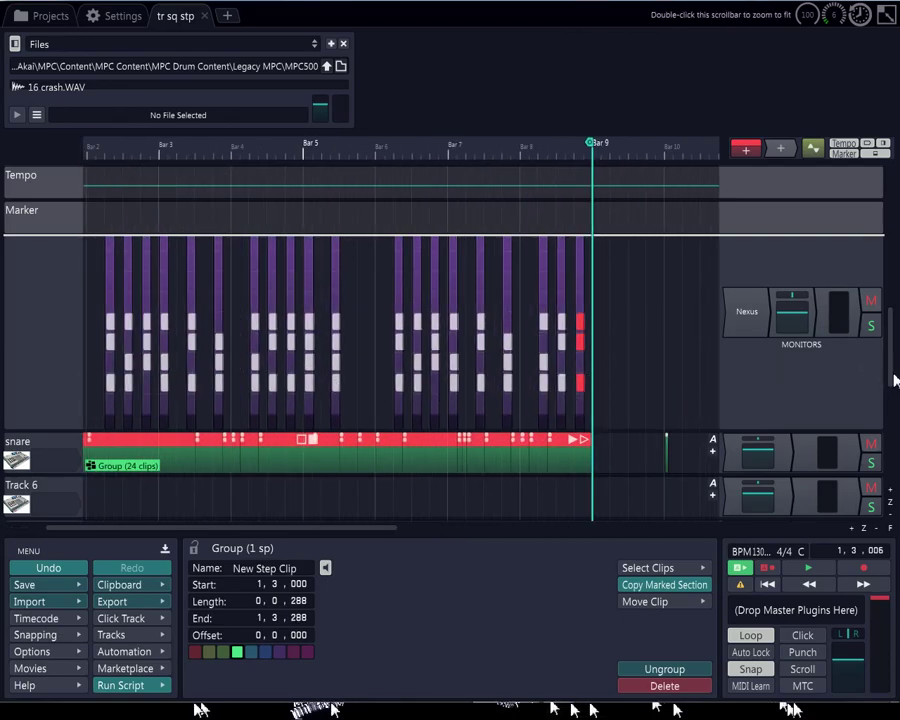
mouse_move(892, 361)
left_mouse_down()
mouse_move(888, 264)
mouse_move(893, 383)
mouse_move(888, 241)
mouse_move(888, 359)
left_mouse_up()
scroll(224, 420, "up", 2)
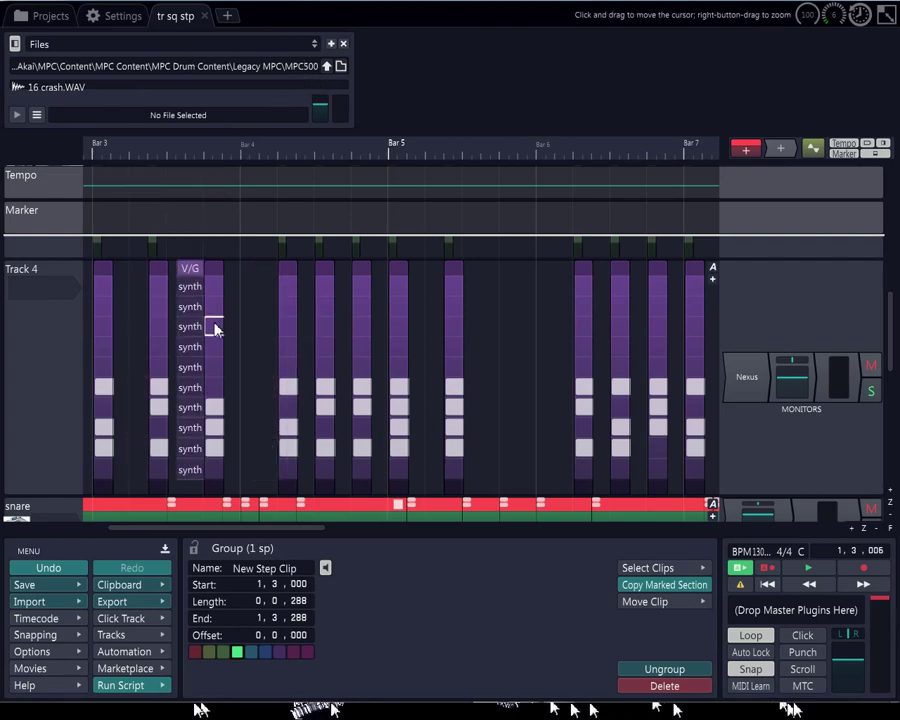
scroll(528, 302, "down", 3)
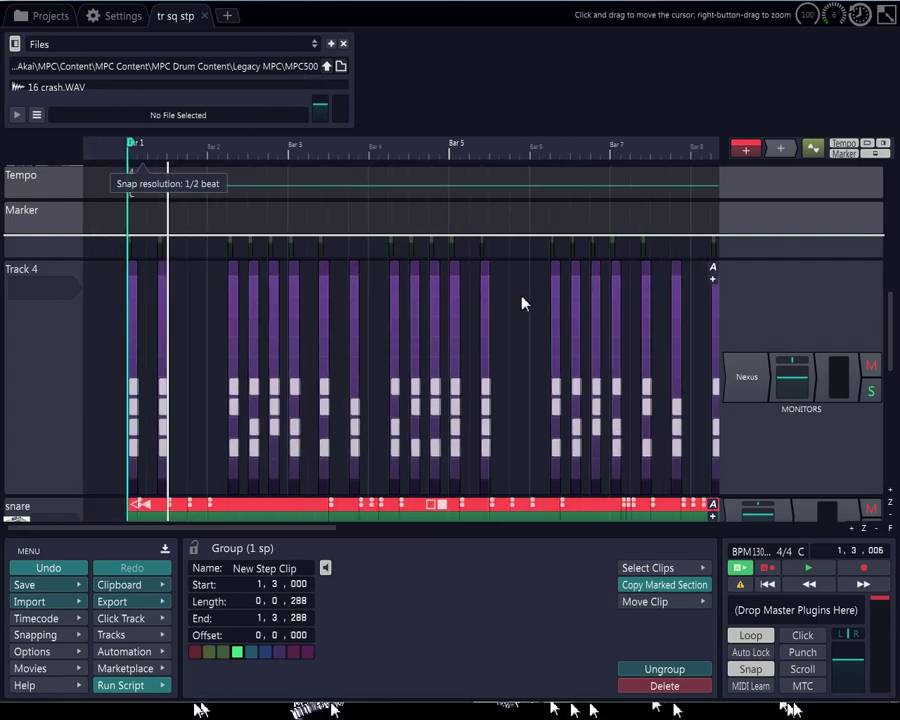
left_click(472, 150)
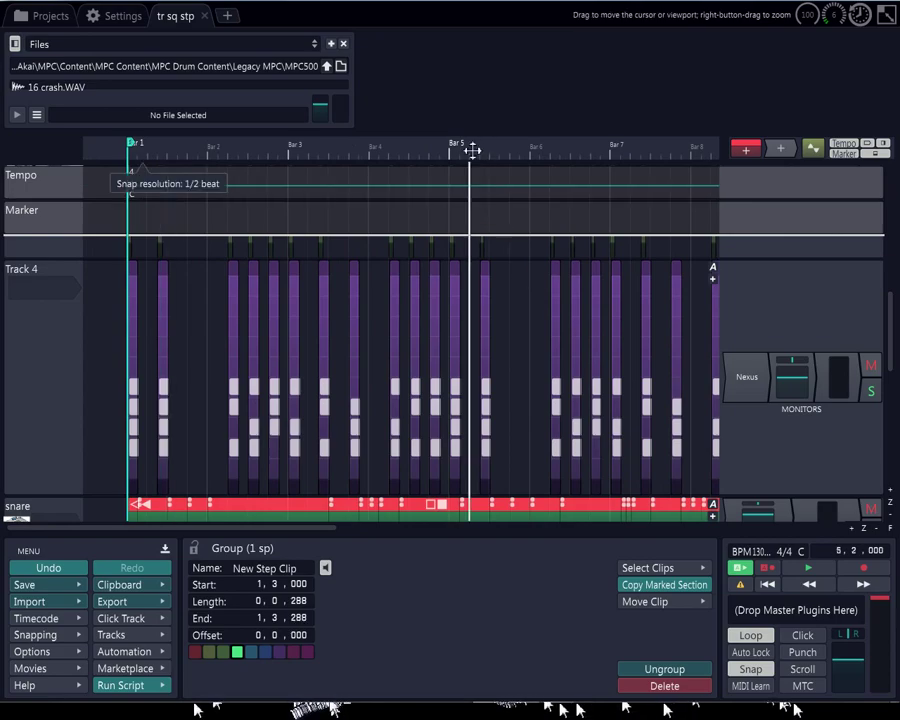
left_click_drag(469, 150, 379, 150)
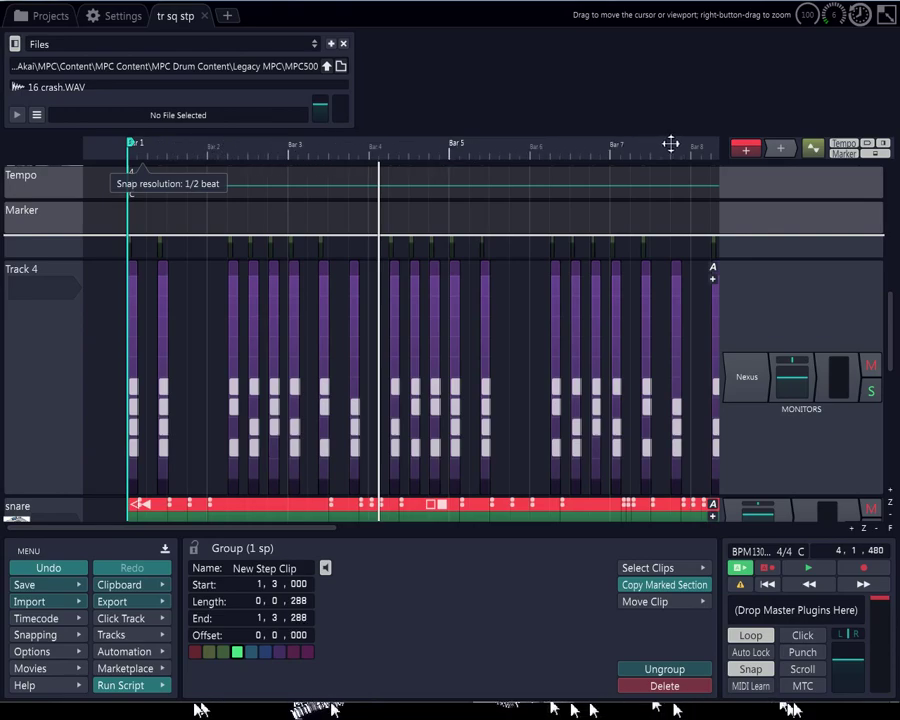
- Compare the snap resolution at several zoom levels and move the playback cursor with whole-beat snapping to bar 4 beat 3
scroll(428, 154, "down", 2)
scroll(350, 151, "down", 1)
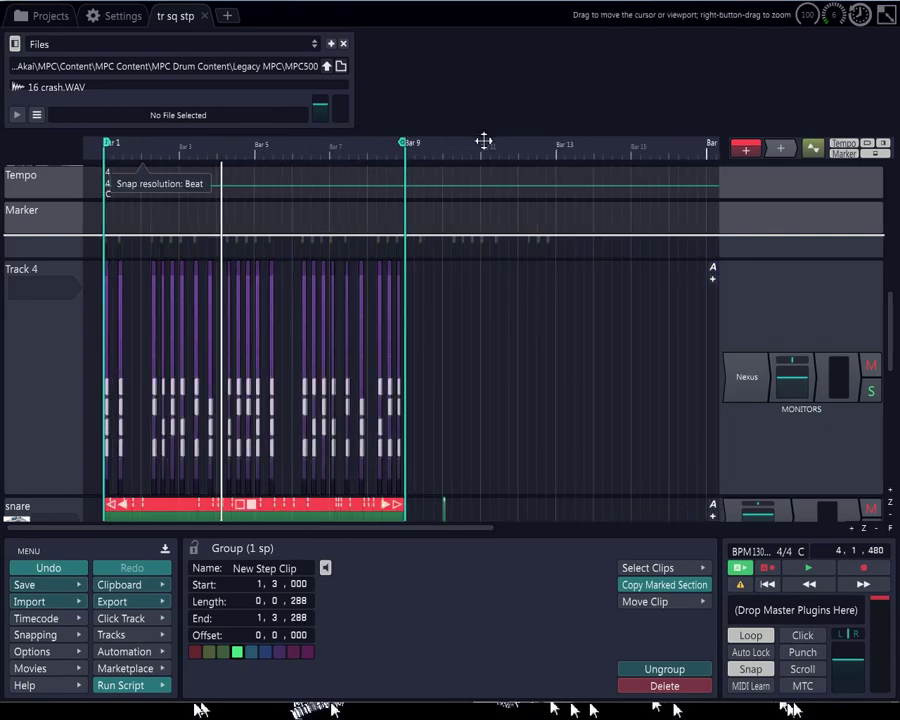
scroll(483, 141, "down", 4)
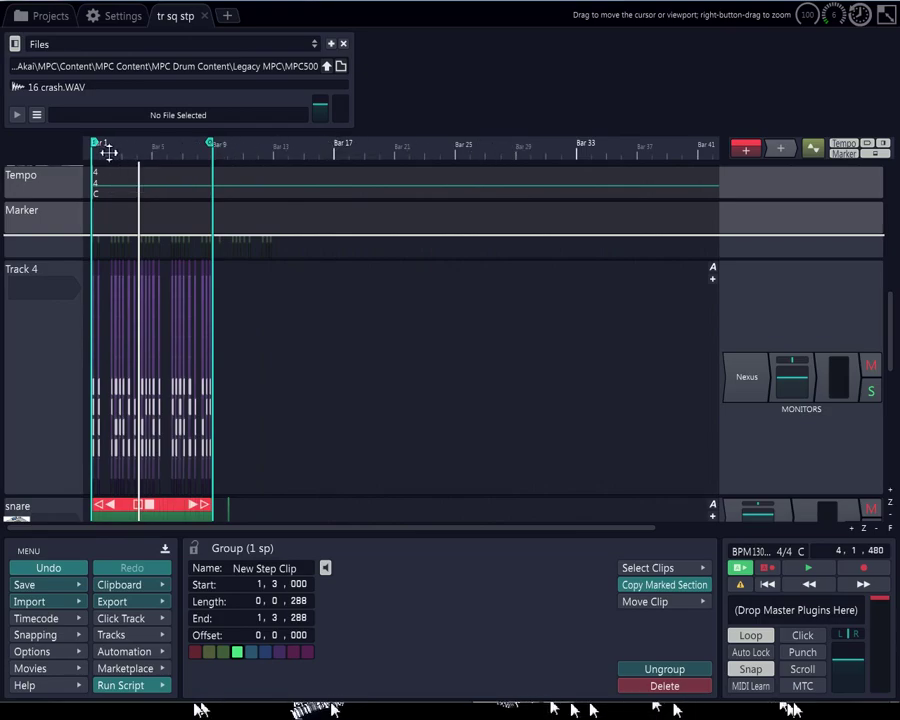
scroll(104, 148, "up", 6)
scroll(109, 152, "up", 4)
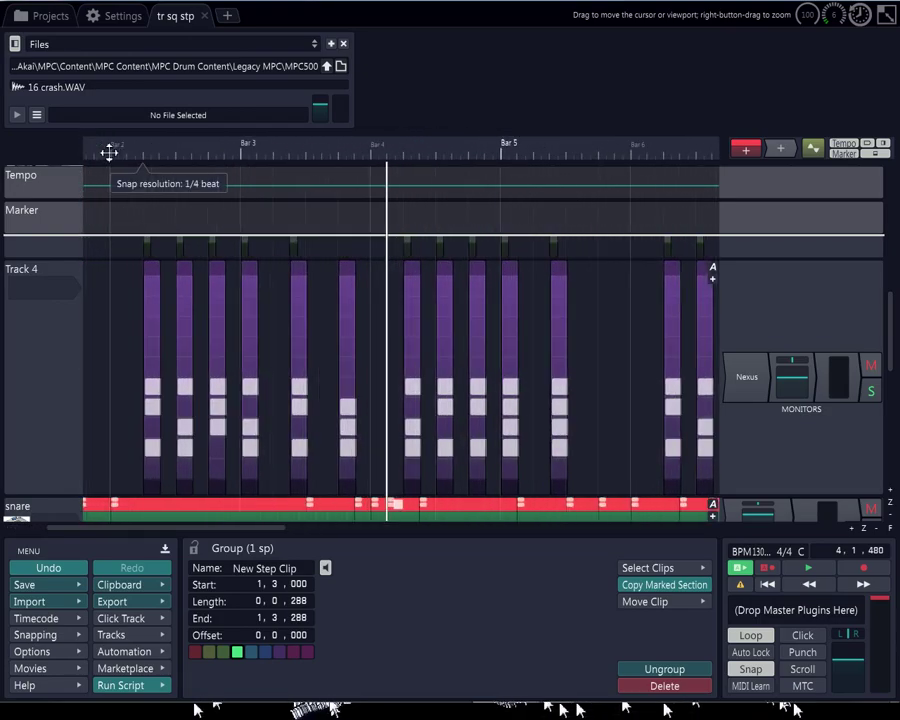
scroll(109, 152, "down", 2)
scroll(109, 152, "down", 3)
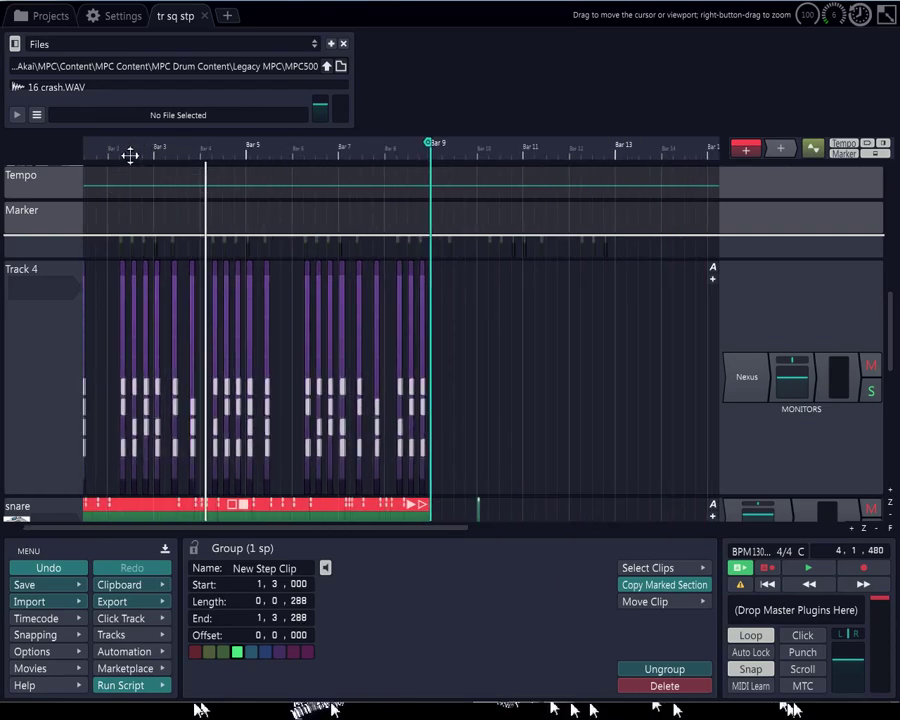
left_click(121, 152)
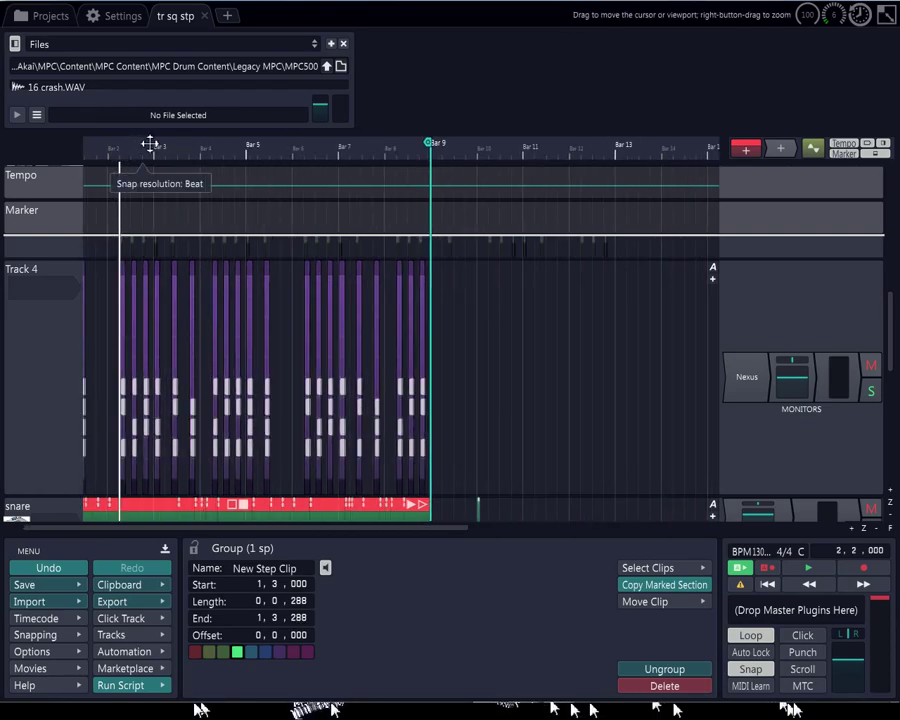
key("Home")
left_click_drag(149, 151, 270, 160)
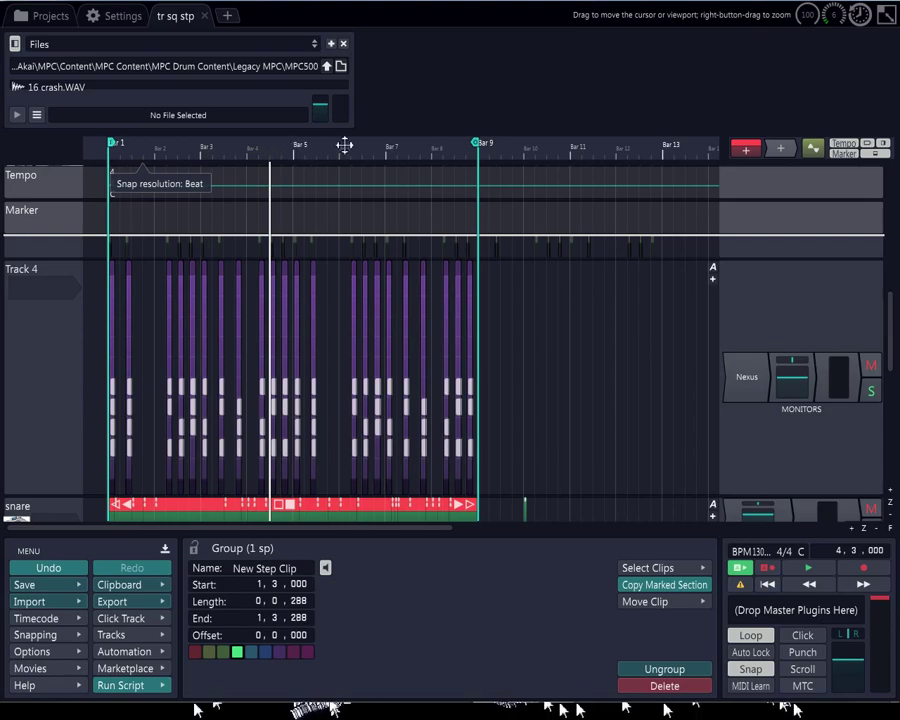